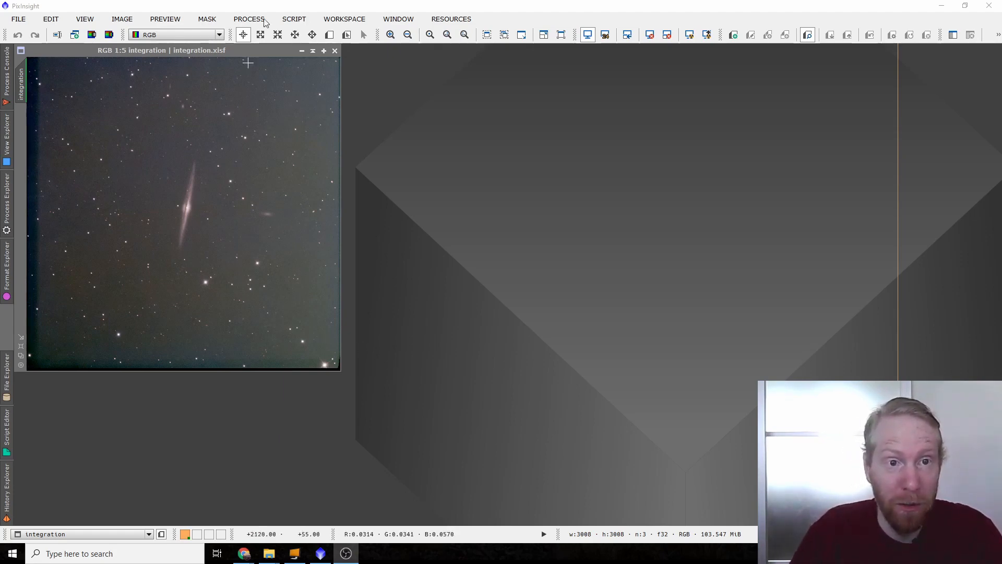
- Move the integration image window nearer the middle of the workspace and inspect the galaxy and surrounding star field
left_click_drag(233, 49, 418, 61)
scroll(372, 274, "up", 3)
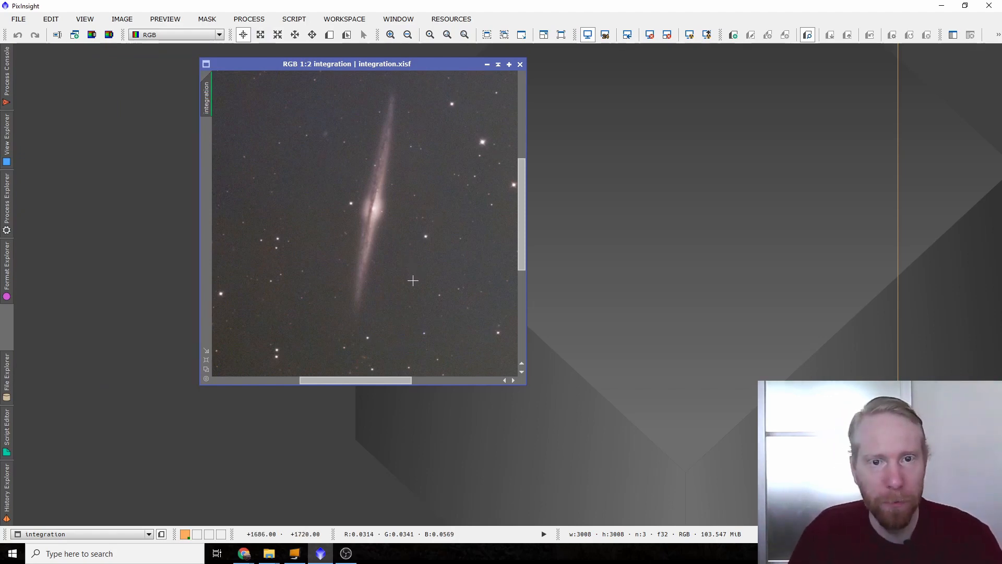
scroll(413, 282, "down", 4)
scroll(415, 287, "up", 2)
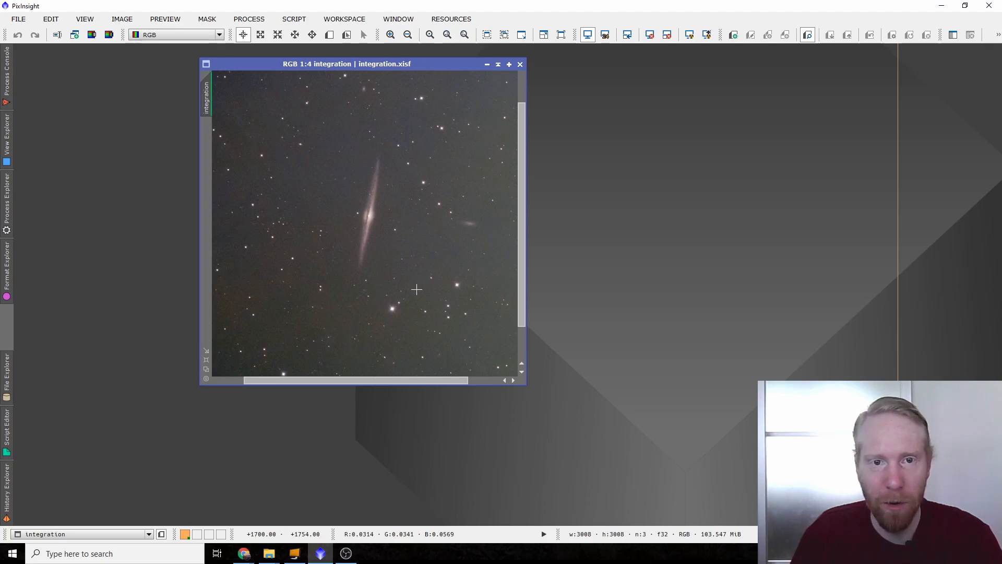
scroll(420, 297, "down", 1)
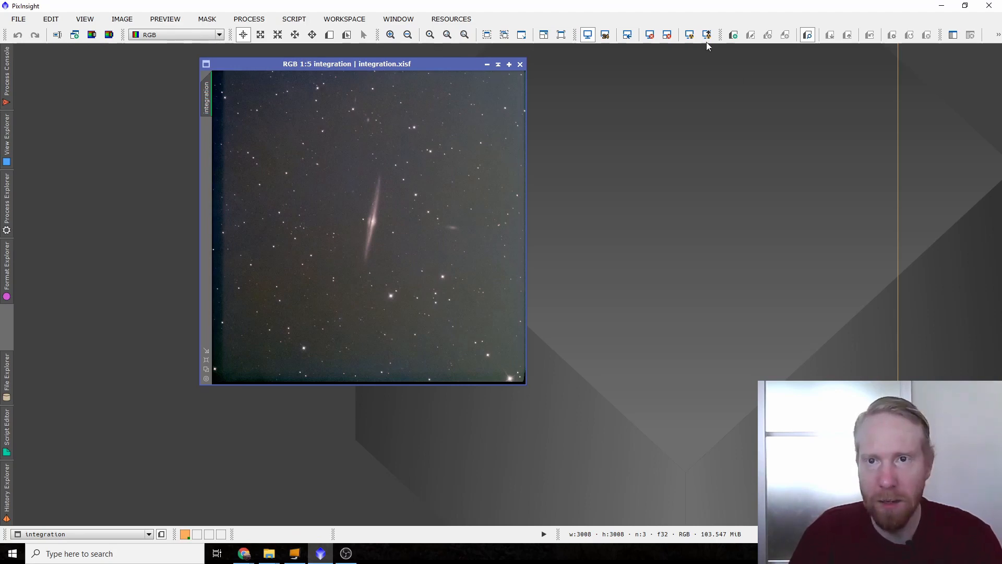
- Reset the integration image's screen stretch and auto-stretch it with unlinked RGB channels using ScreenTransferFunction
left_click(650, 35)
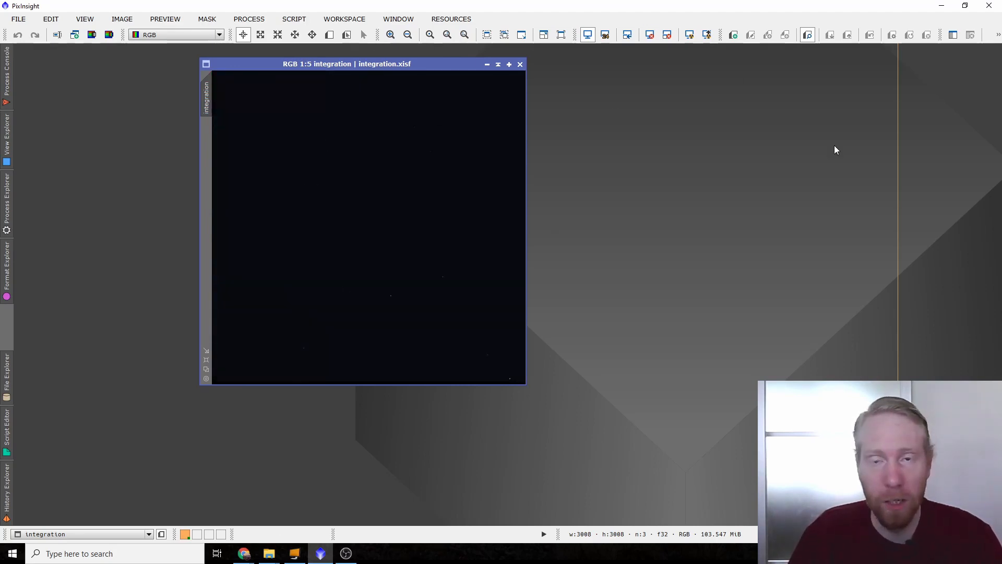
left_click(689, 34)
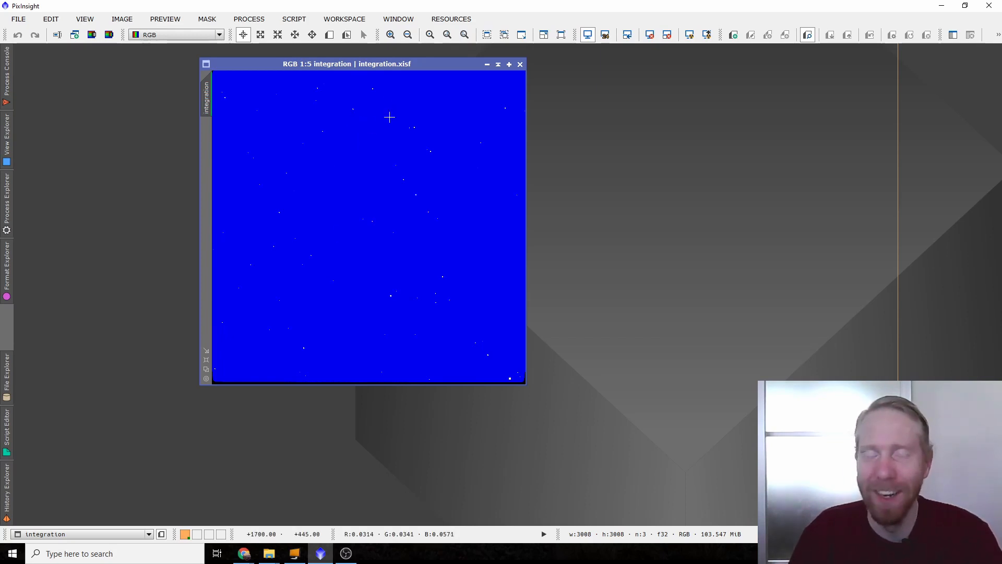
left_click(7, 201)
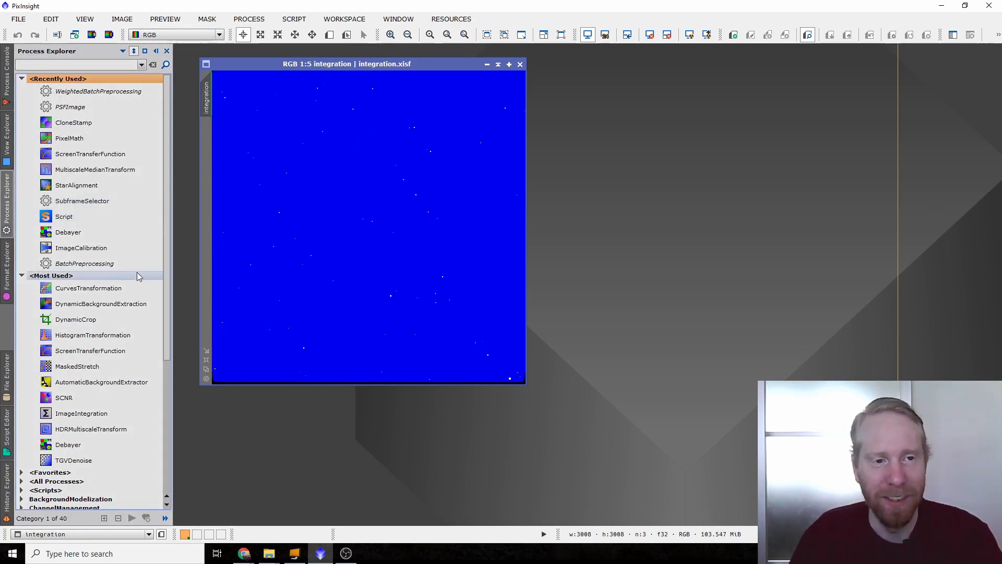
double_click(90, 154)
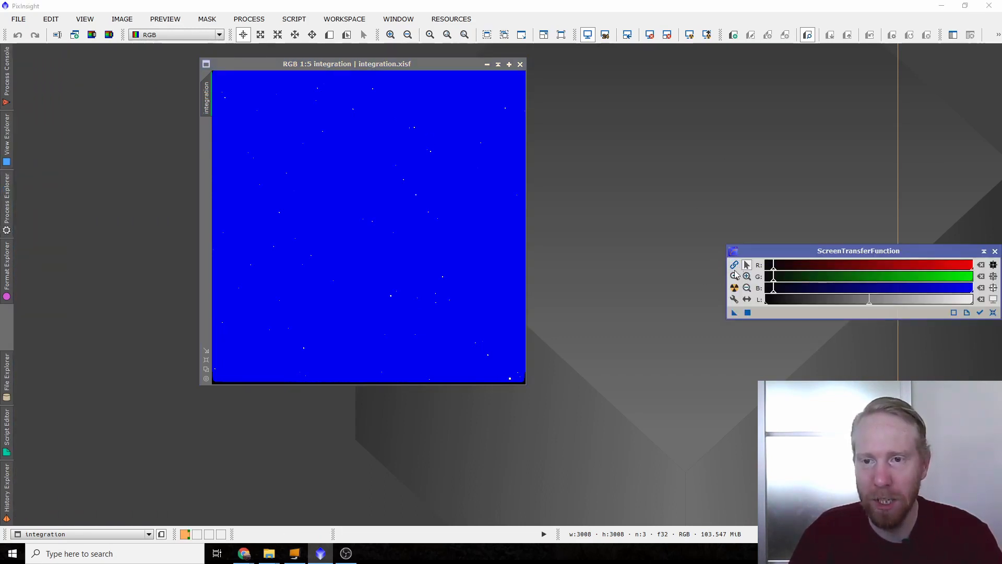
left_click(734, 288)
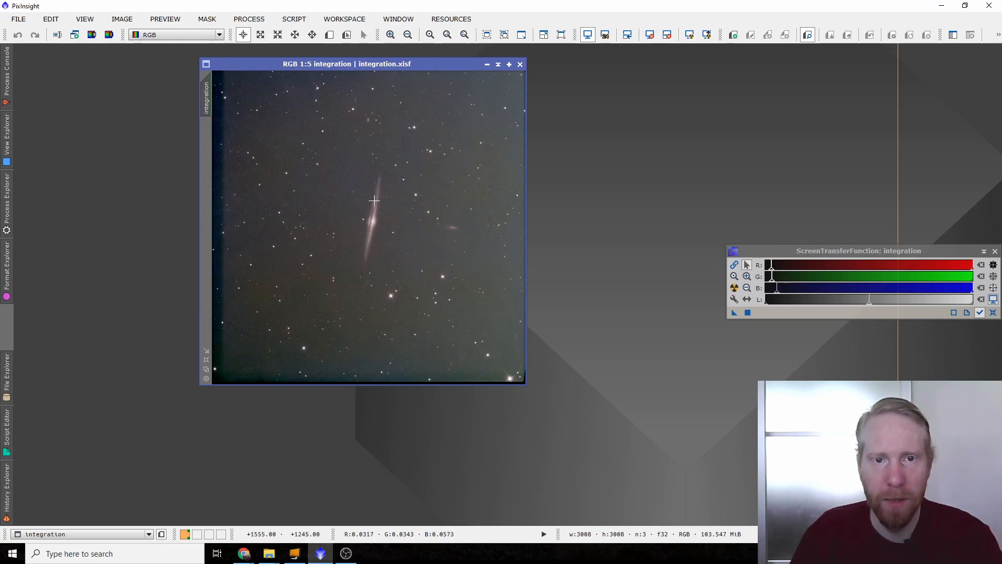
- Rotate the integration image by 90 degrees counterclockwise with the Rotation process and close the process window
left_click(7, 211)
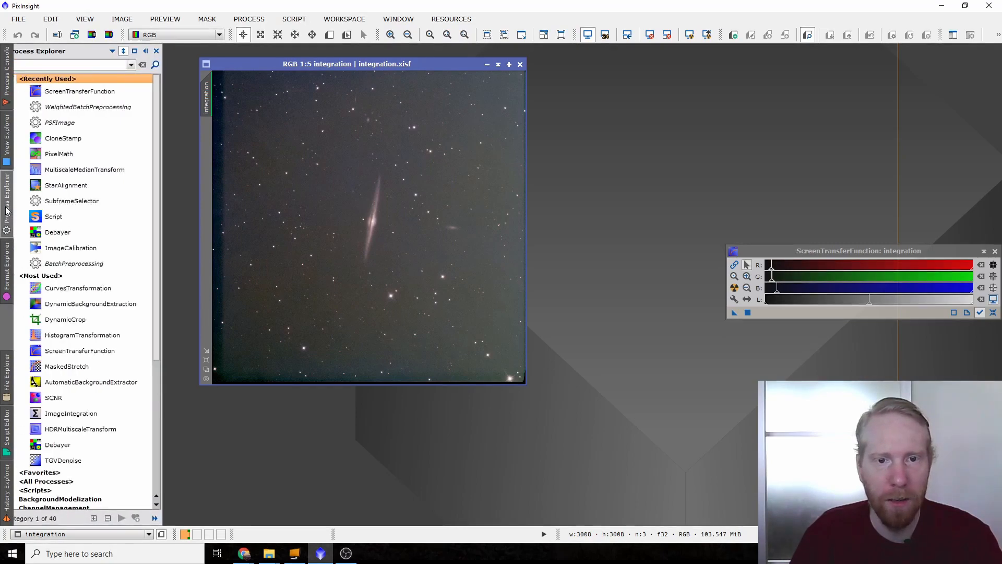
left_click(81, 278)
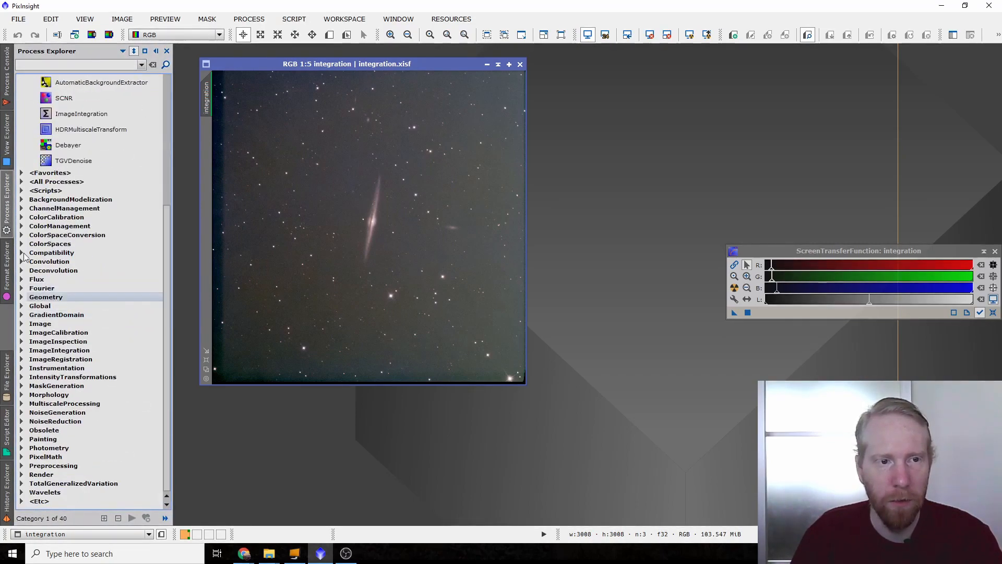
left_click(21, 180)
scroll(106, 246, "down", 6)
scroll(106, 246, "down", 15)
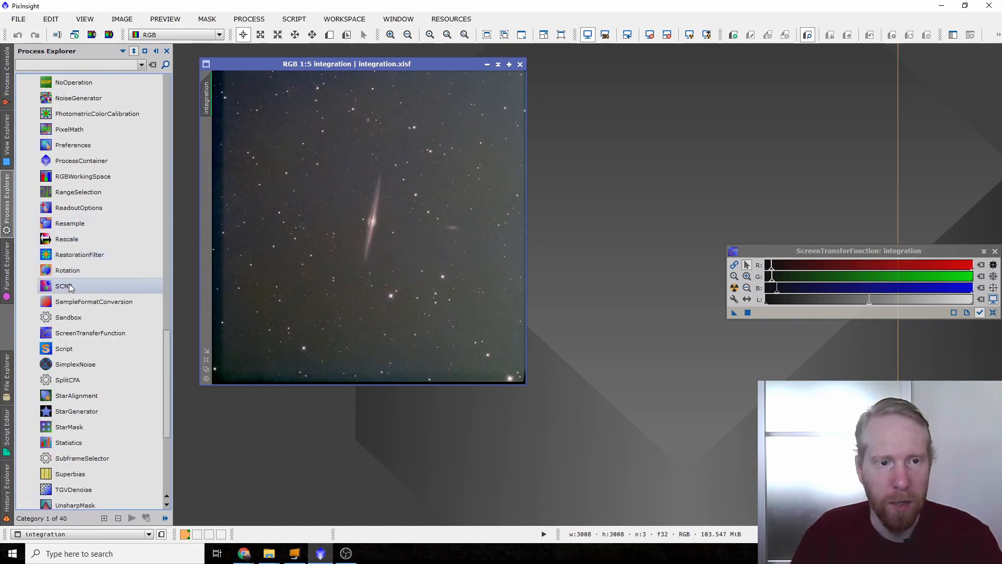
double_click(86, 270)
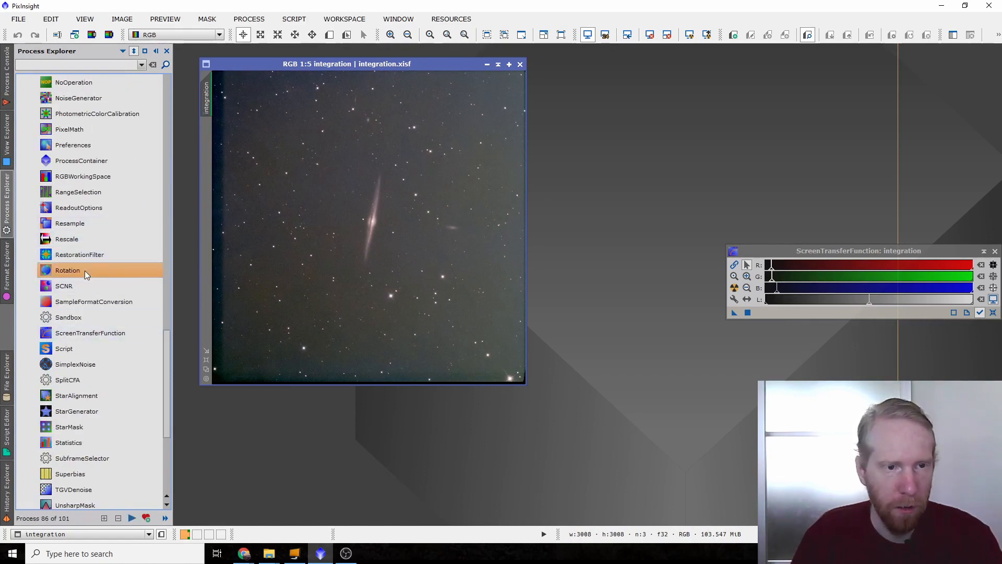
left_click_drag(497, 180, 768, 194)
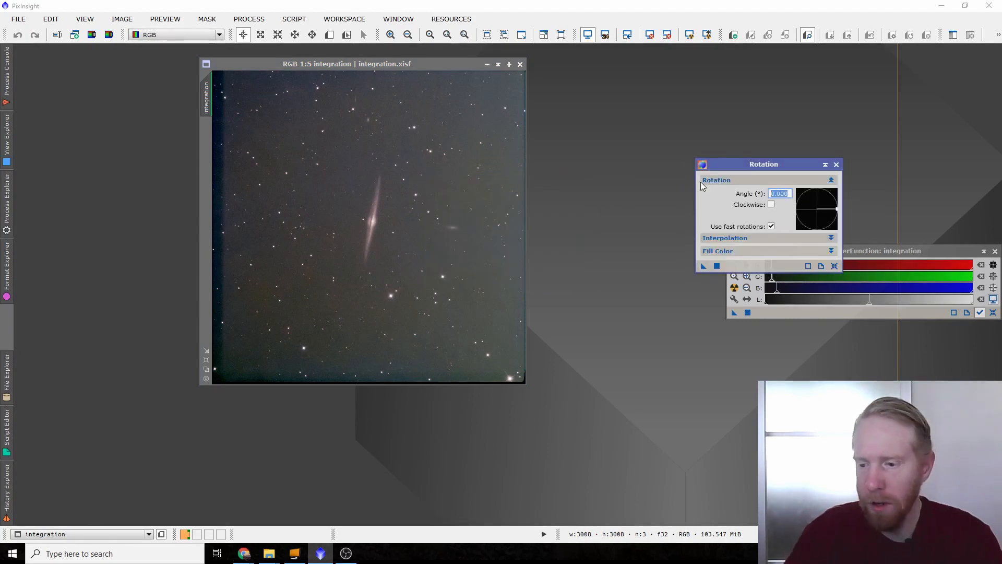
type("90")
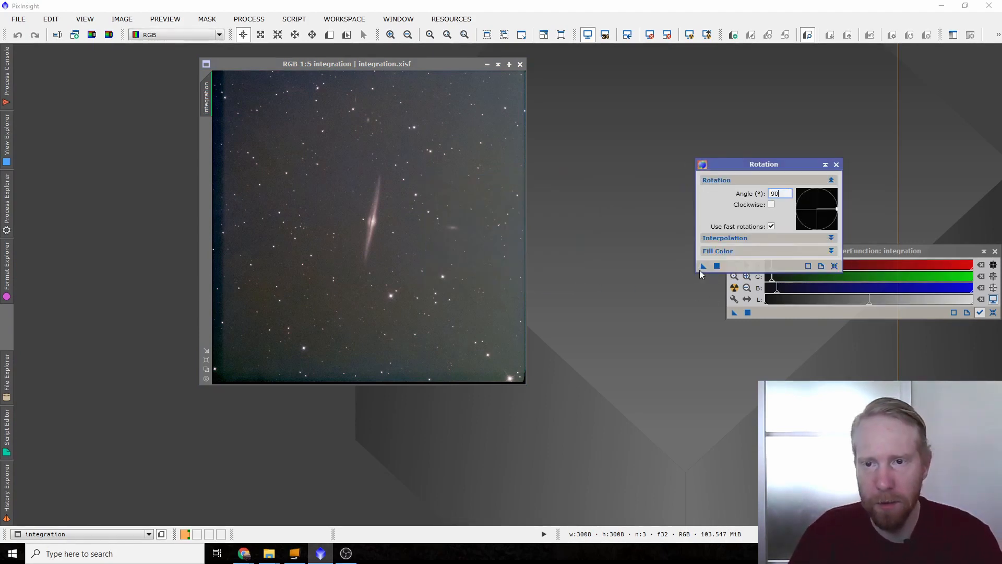
left_click_drag(704, 266, 379, 241)
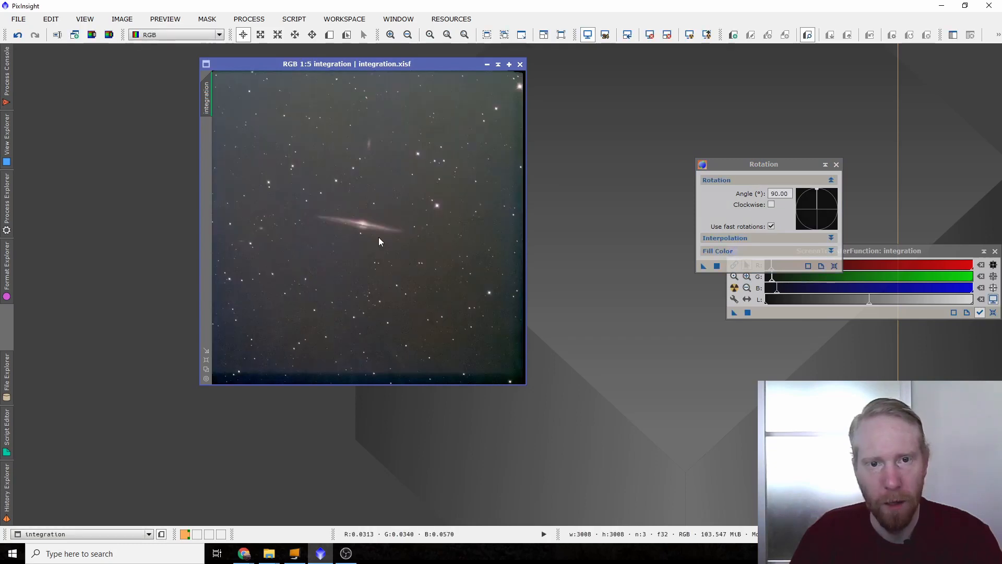
left_click(835, 165)
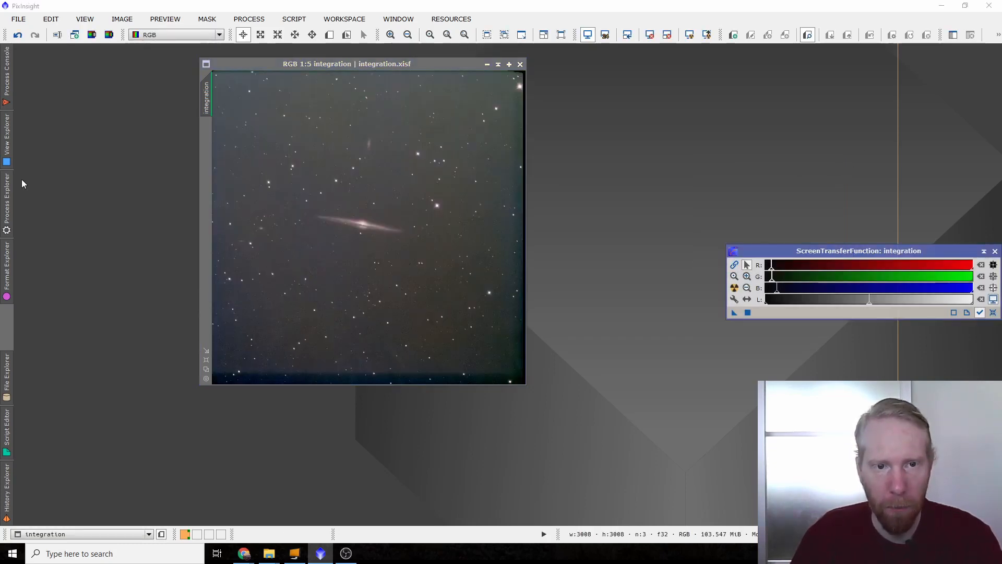
- Start DynamicCrop and draw a crop frame of about 2490 by 1685 pixels around the galaxy
mouse_move(11, 192)
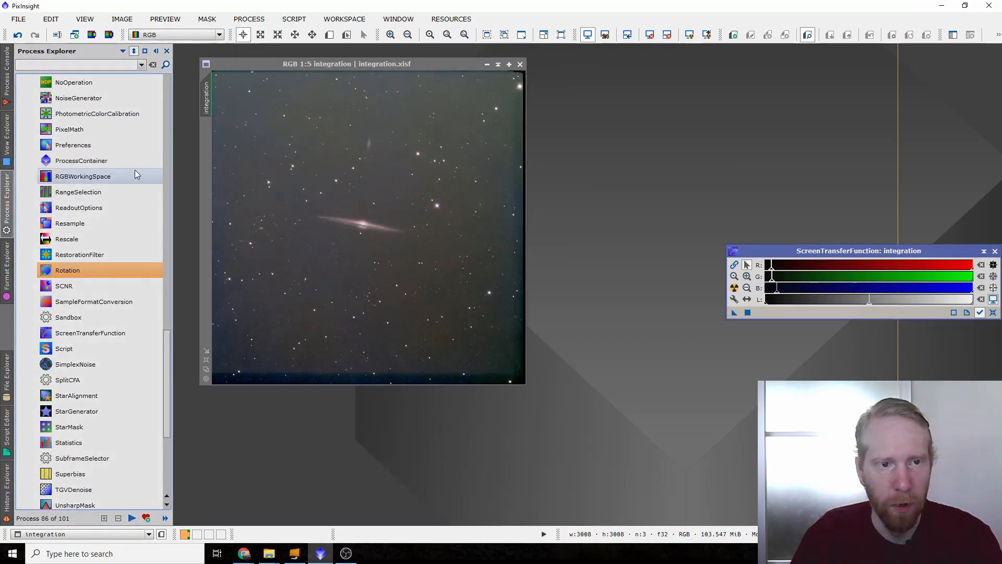
scroll(114, 219, "up", 9)
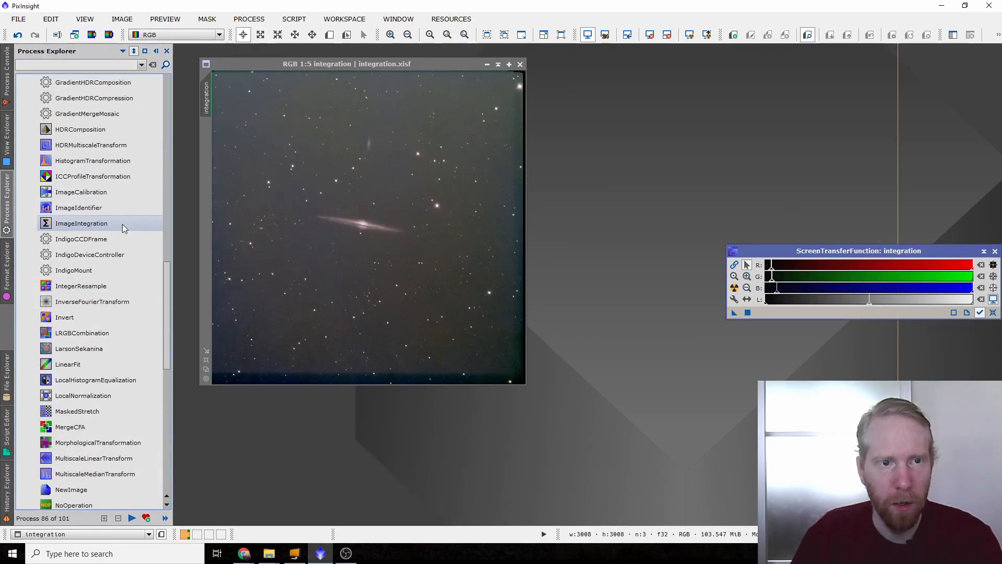
scroll(119, 223, "up", 1)
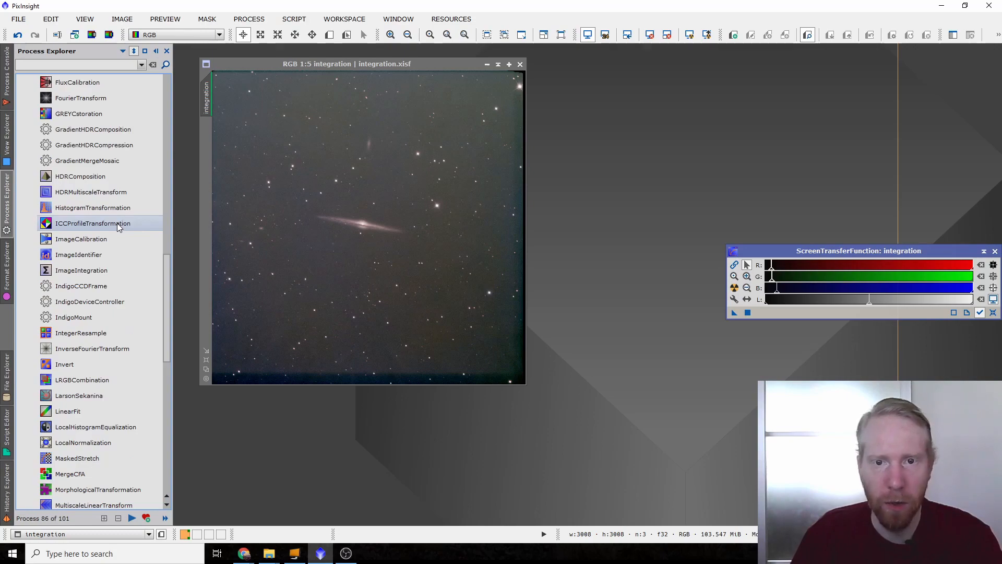
scroll(118, 226, "up", 3)
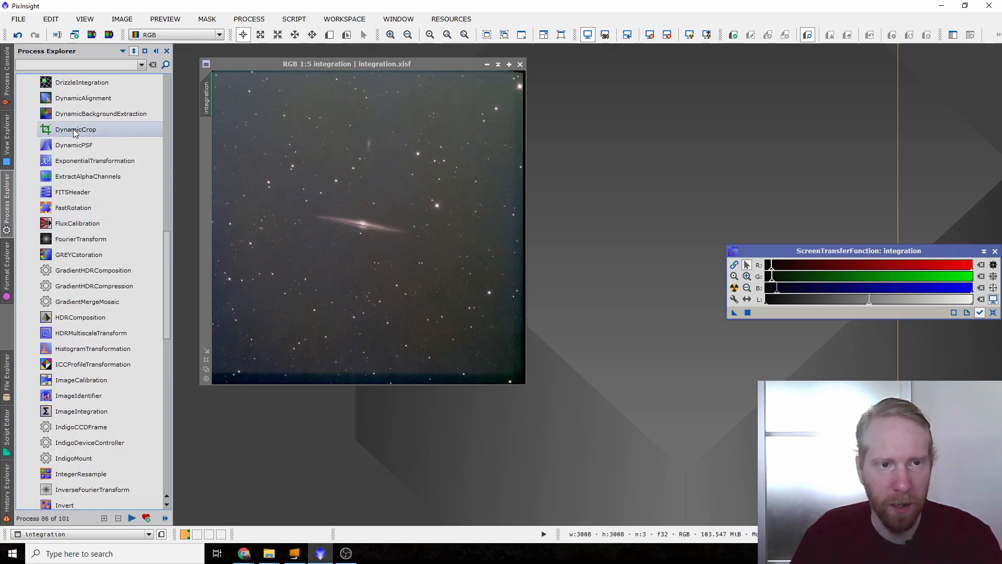
left_click(73, 129)
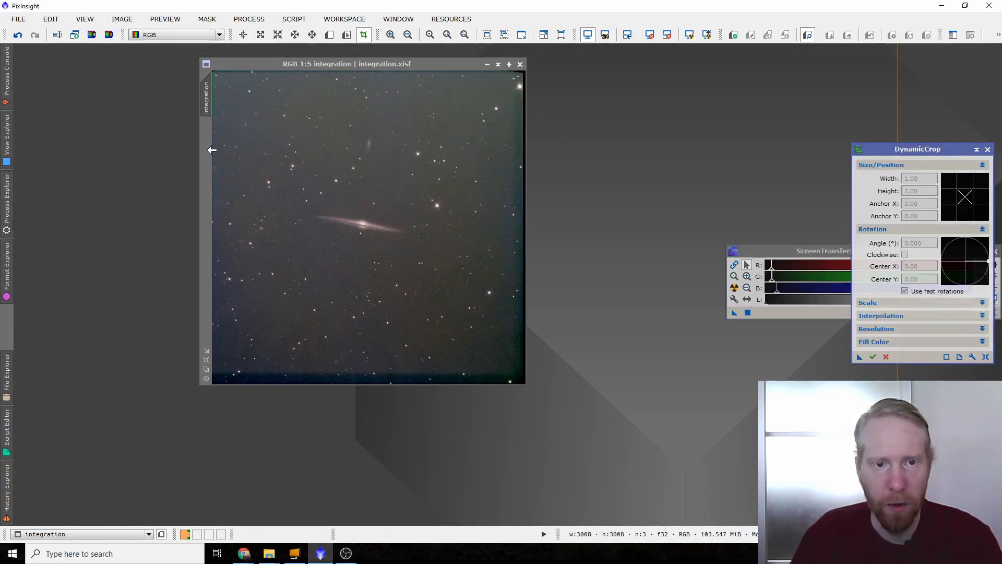
left_click_drag(222, 118, 482, 292)
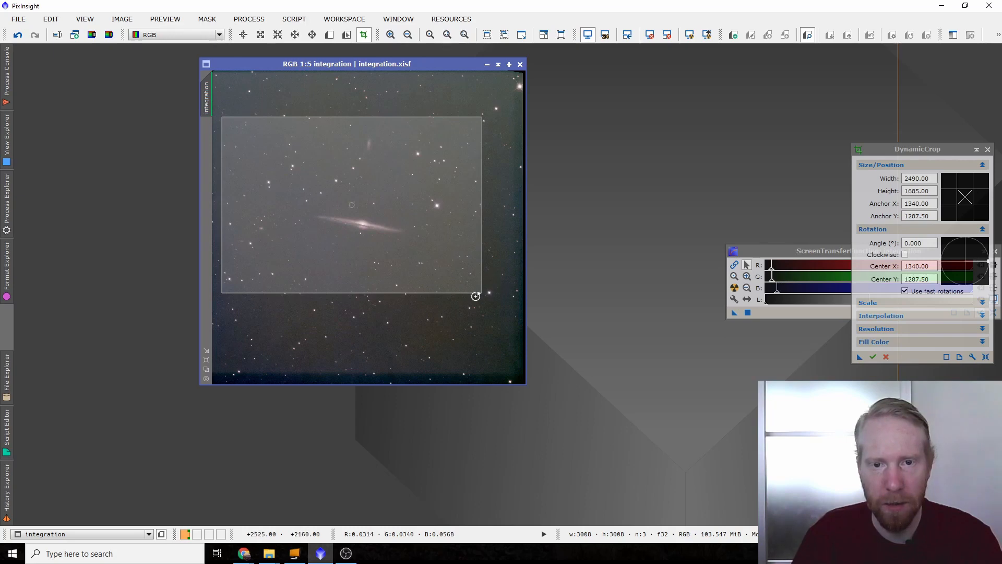
- Resize the crop frame to about 2345 by 1710 pixels, shift it slightly up and left, and apply the crop
left_click_drag(480, 294, 465, 297)
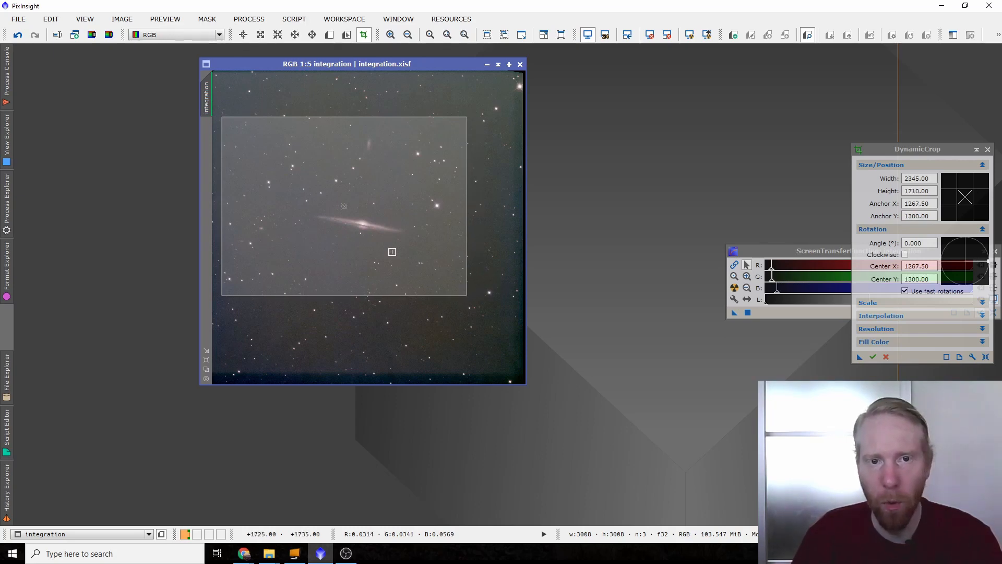
left_click_drag(386, 244, 381, 241)
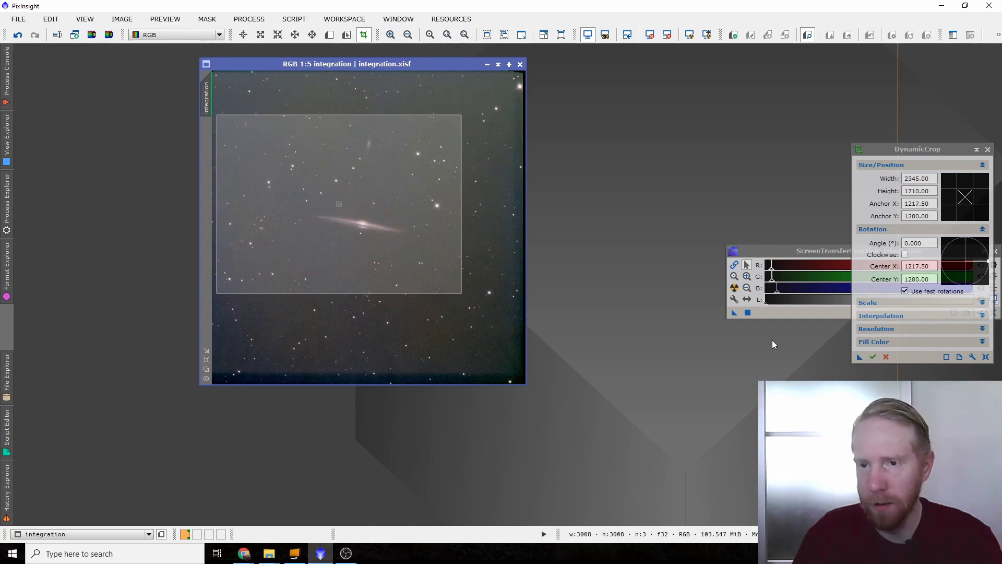
left_click(872, 356)
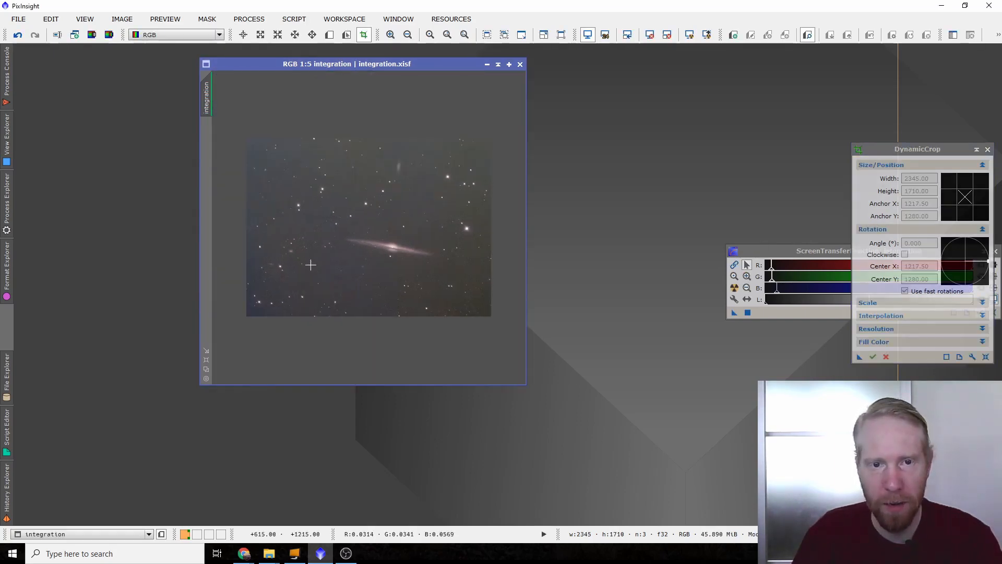
scroll(398, 209, "up", 5)
scroll(398, 209, "down", 4)
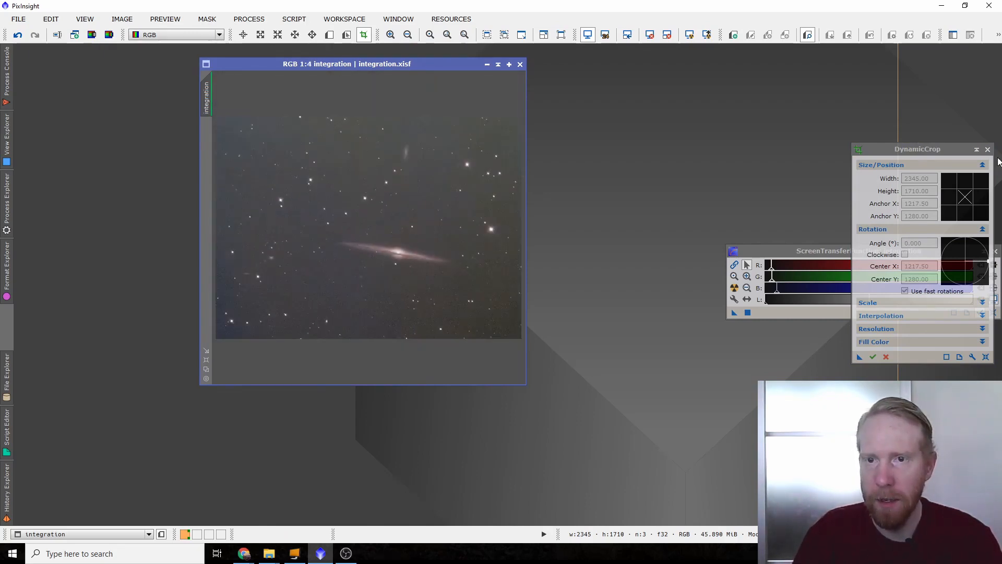
left_click(987, 149)
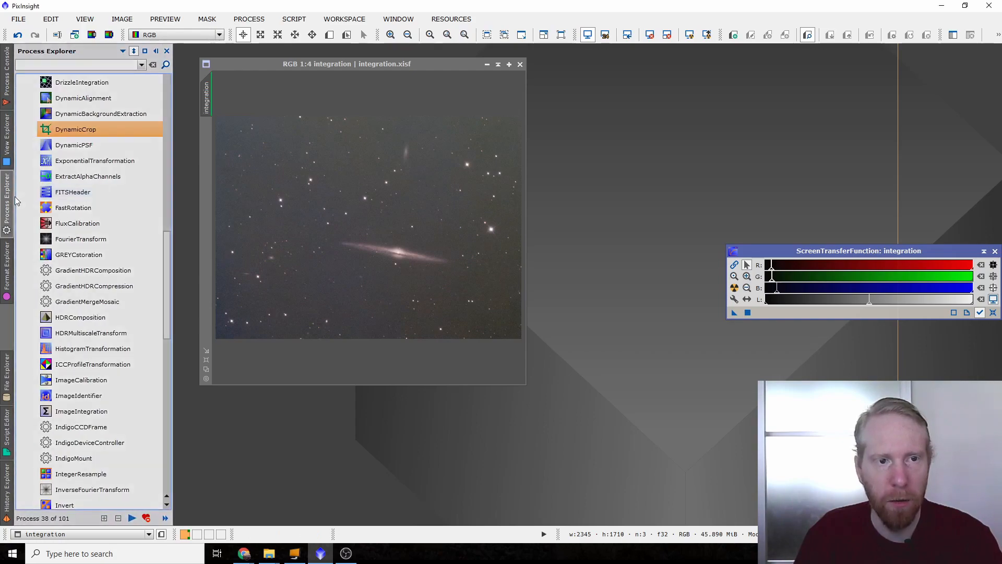
- Run AutomaticBackgroundExtractor on the cropped integration image with the target image correction set to Subtraction
scroll(124, 192, "up", 15)
scroll(123, 240, "down", 4)
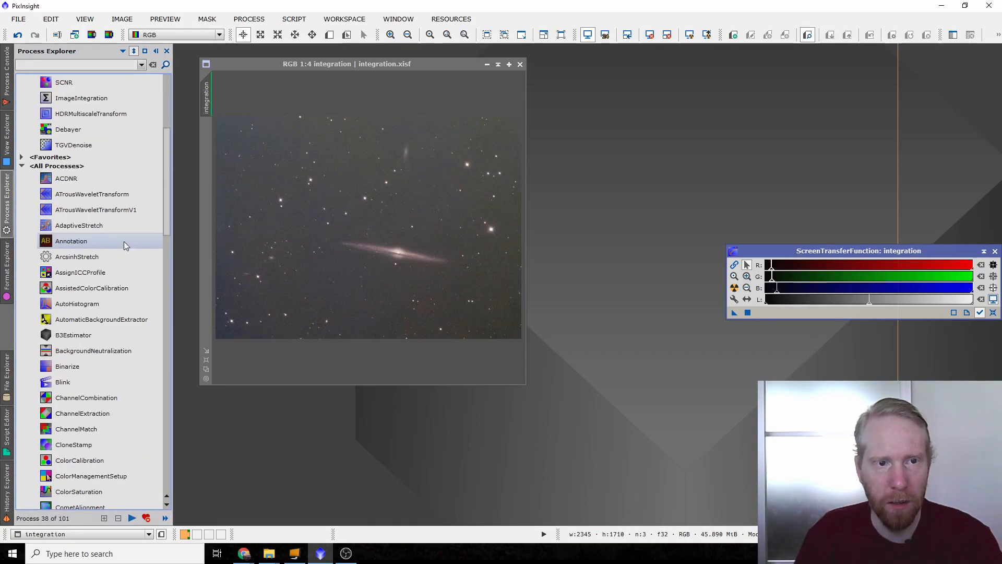
left_click(88, 320)
double_click(88, 320)
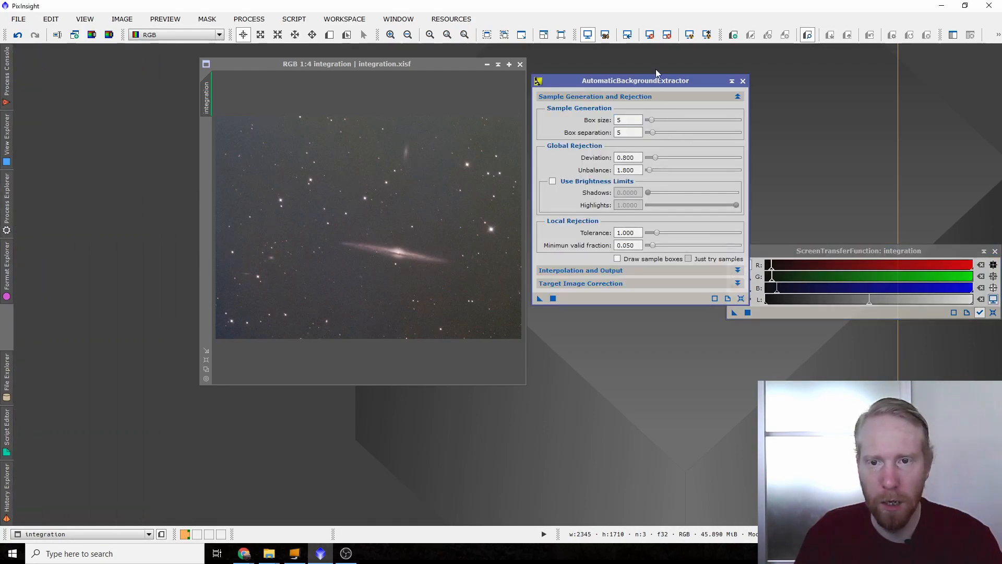
left_click(640, 284)
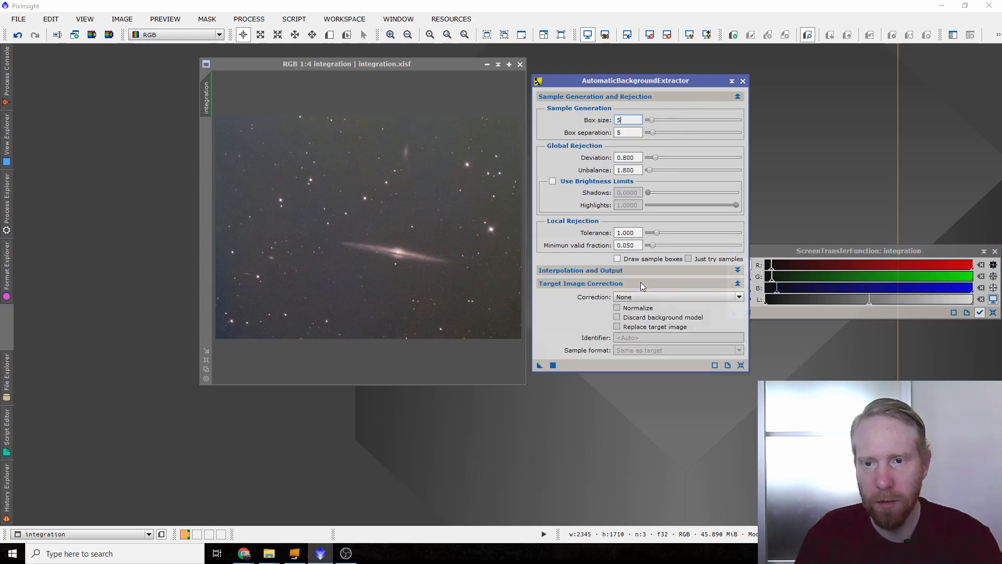
left_click(640, 299)
left_click(637, 314)
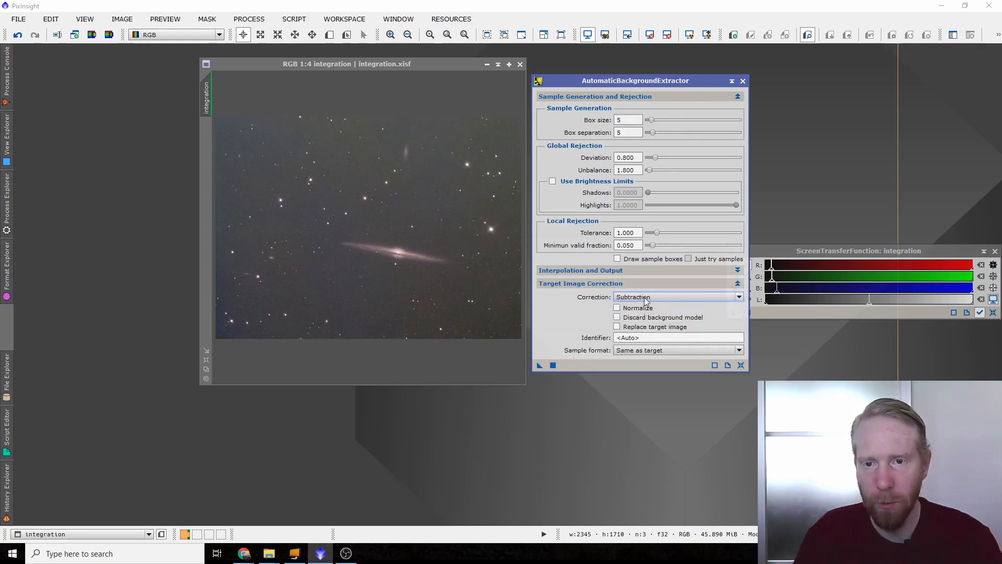
left_click_drag(596, 83, 750, 90)
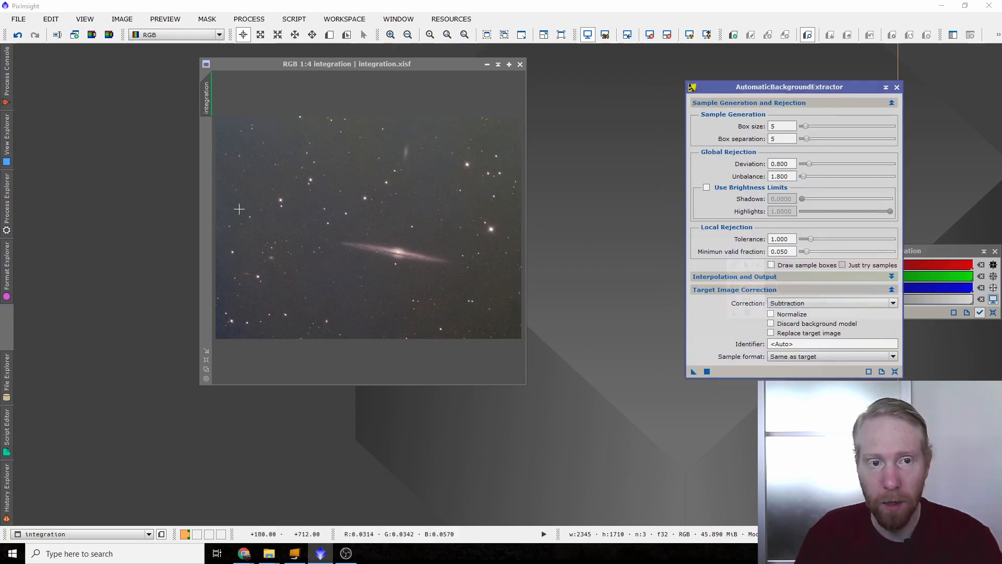
left_click_drag(688, 368, 396, 224)
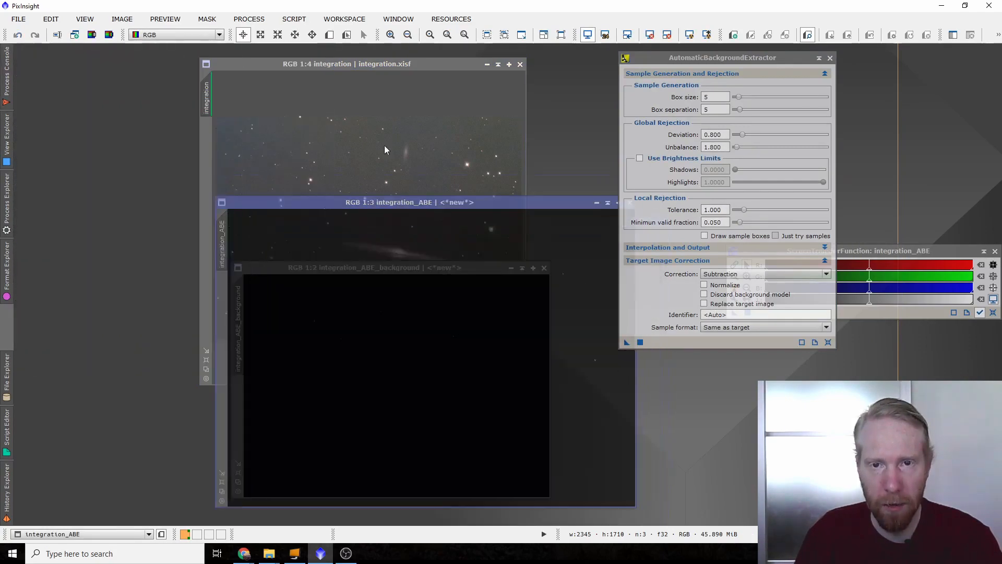
- Auto-stretch the screen display of the integration_ABE image and inspect the galaxy up close
left_click(690, 35)
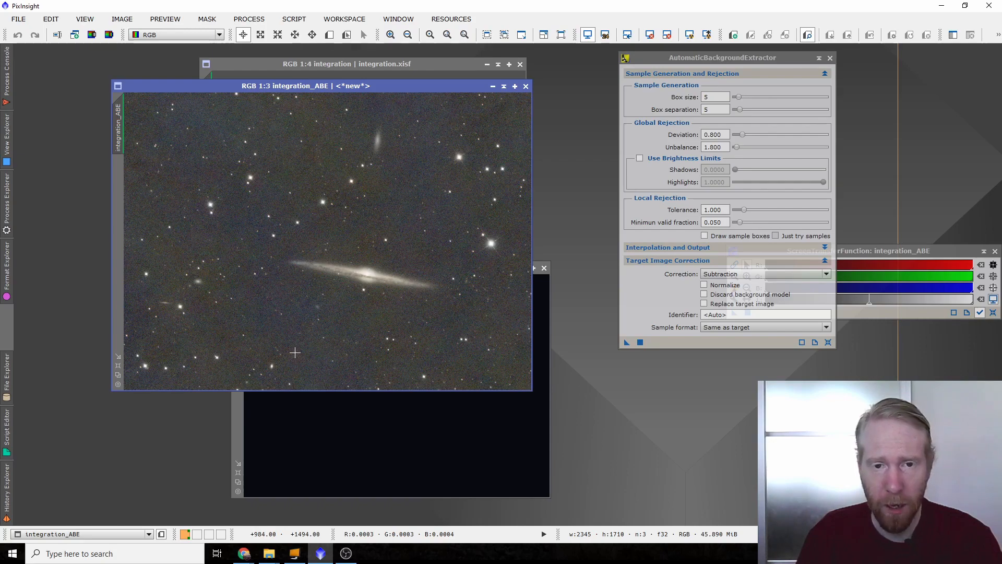
scroll(194, 303, "up", 2)
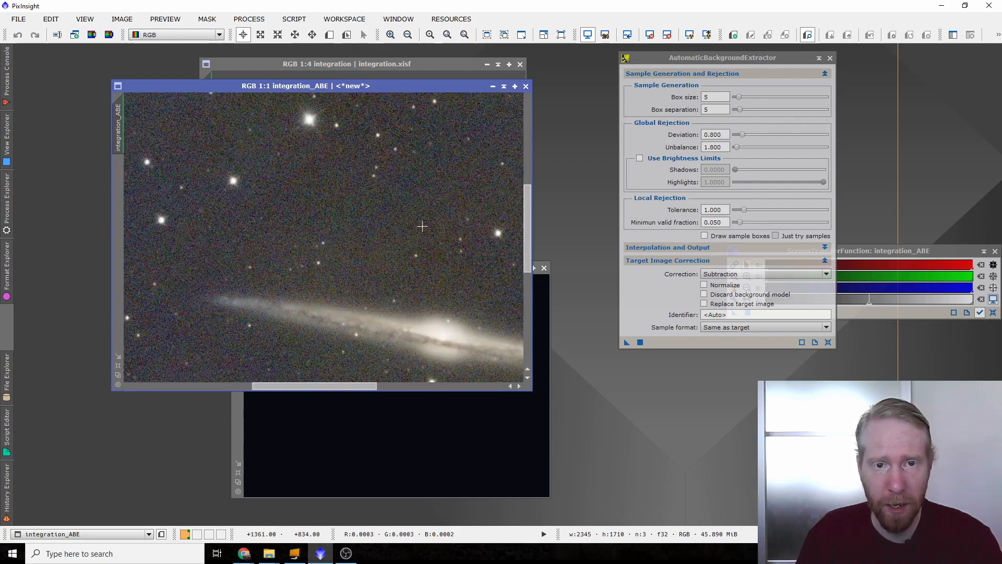
- Close the extracted background model image and the AutomaticBackgroundExtractor and ScreenTransferFunction windows, keeping integration_ABE open
scroll(459, 297, "down", 5)
scroll(455, 293, "up", 3)
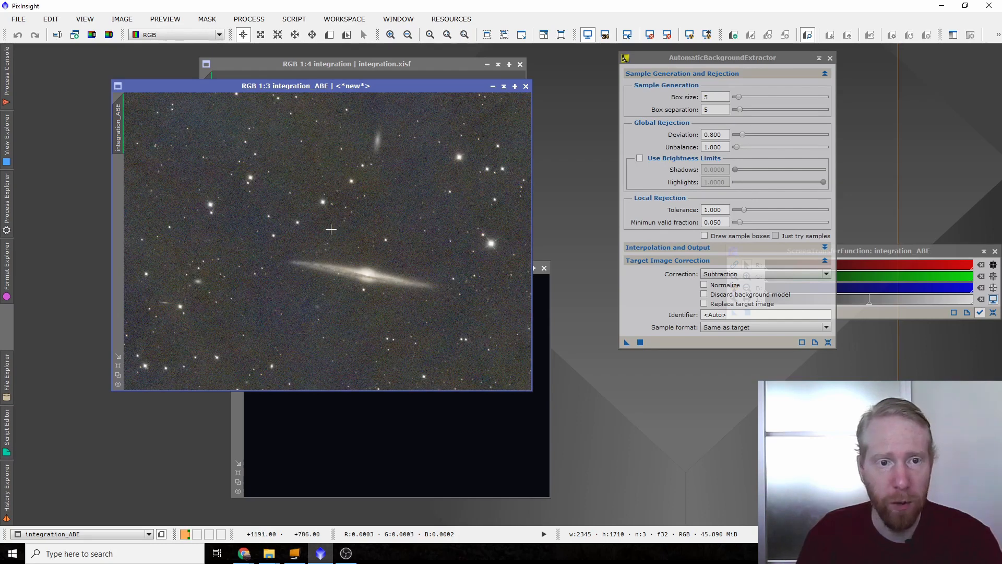
left_click(530, 470)
left_click(690, 34)
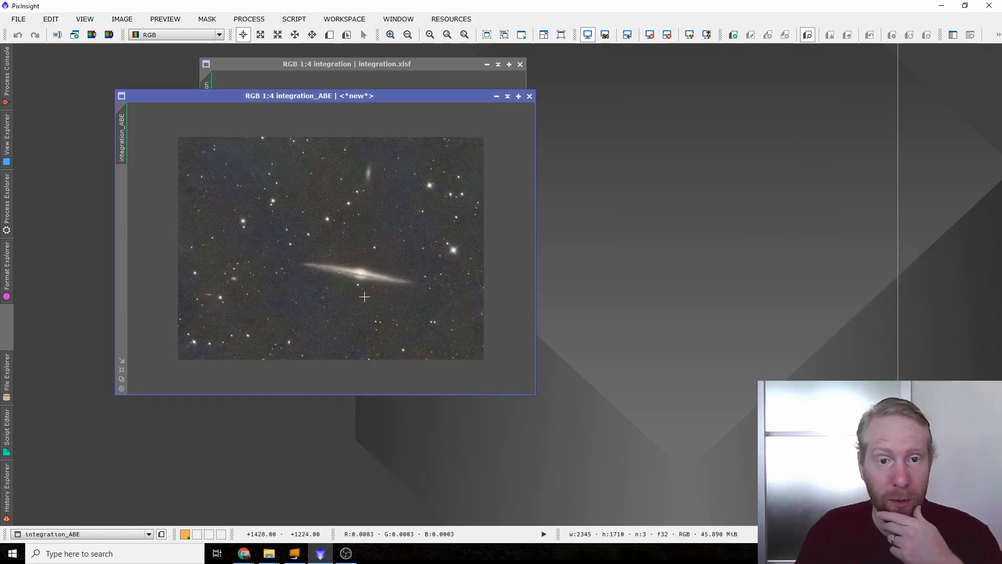
- Examine the noise and detail in the galaxy and surrounding background of integration_ABE at several magnifications
key("ctrl+plus")
key("ctrl+plus")
key("ctrl+plus")
key("ctrl+minus")
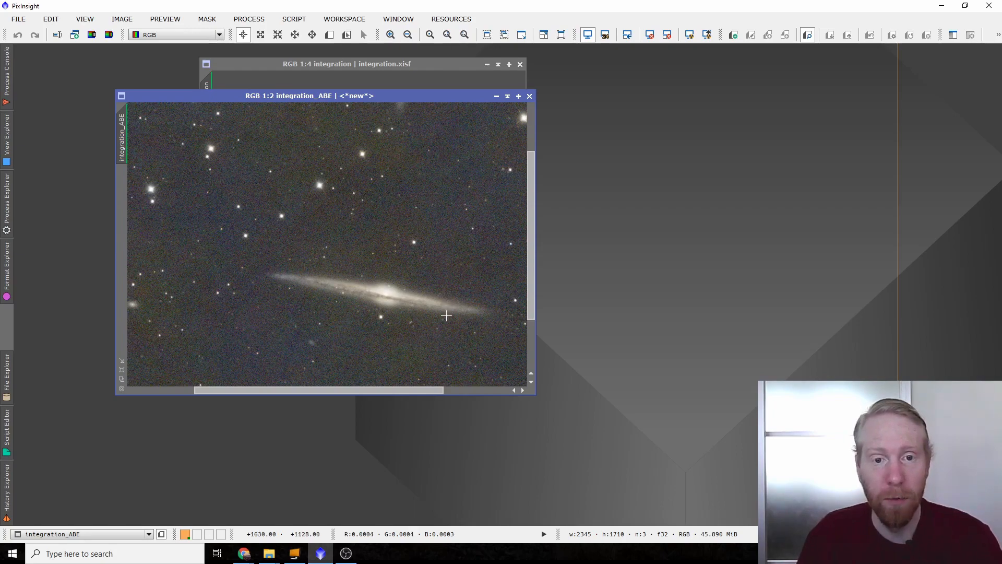
scroll(392, 317, "down", 1)
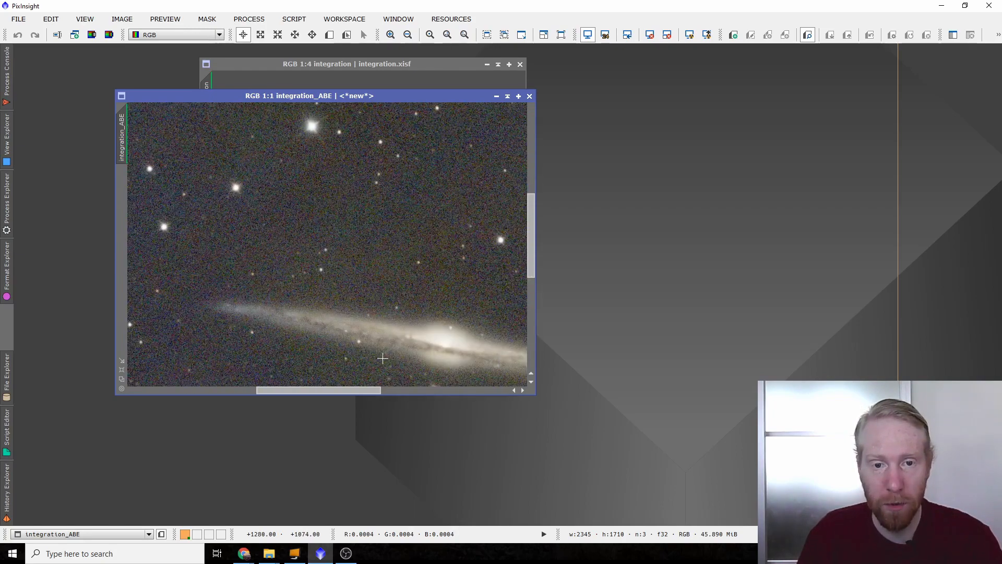
left_click_drag(306, 393, 336, 399)
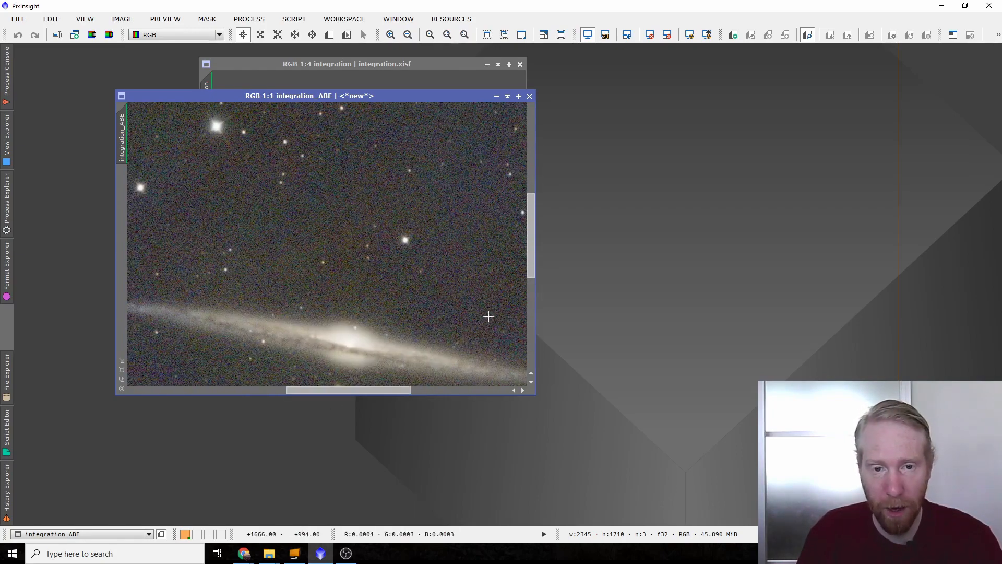
left_click_drag(531, 257, 530, 282)
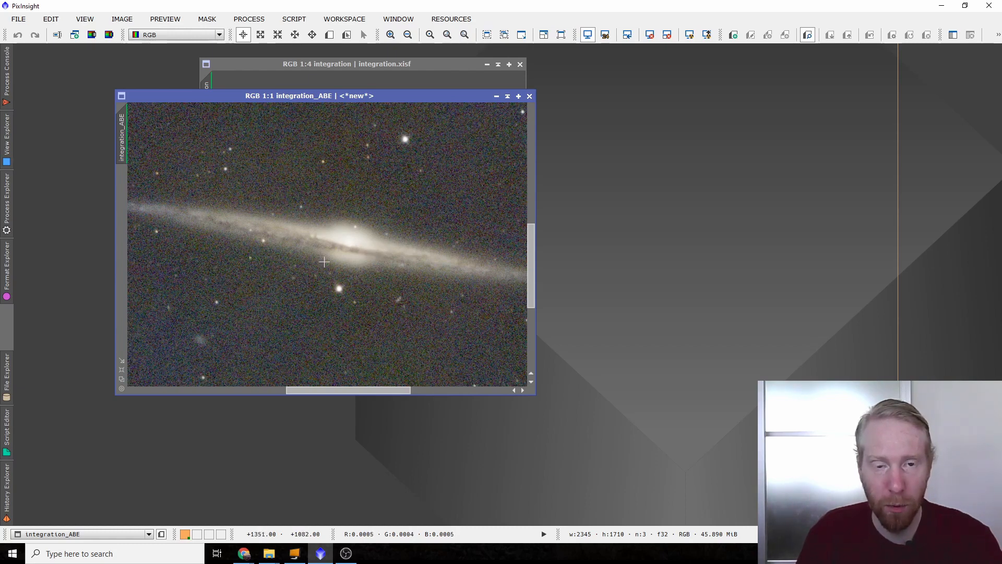
scroll(386, 302, "down", 3)
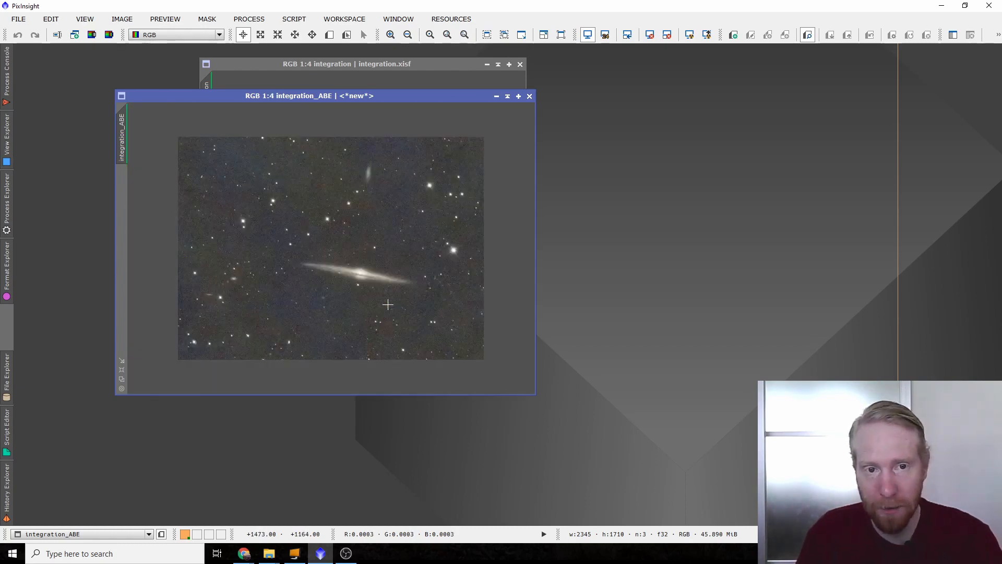
scroll(388, 301, "up", 1)
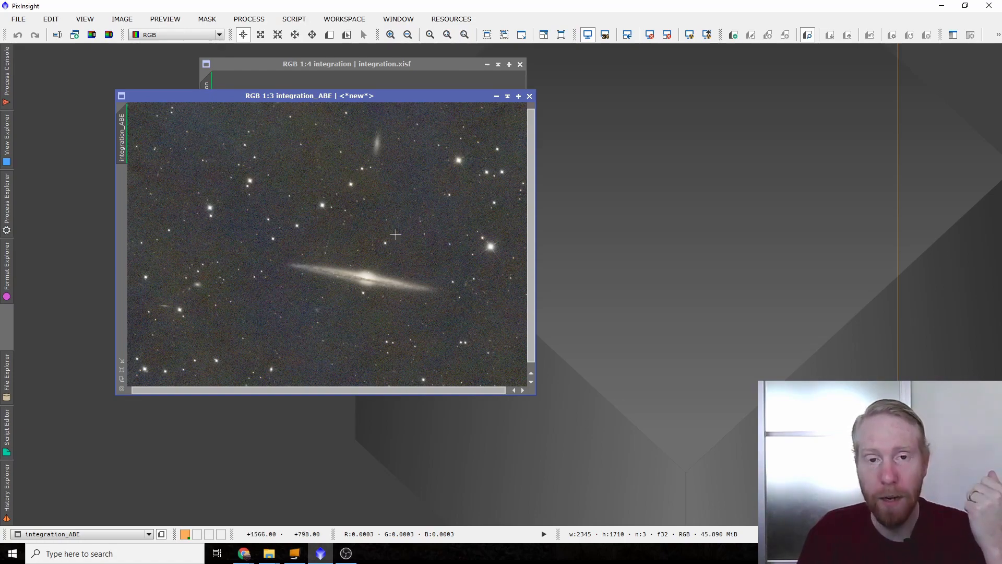
scroll(509, 291, "down", 1)
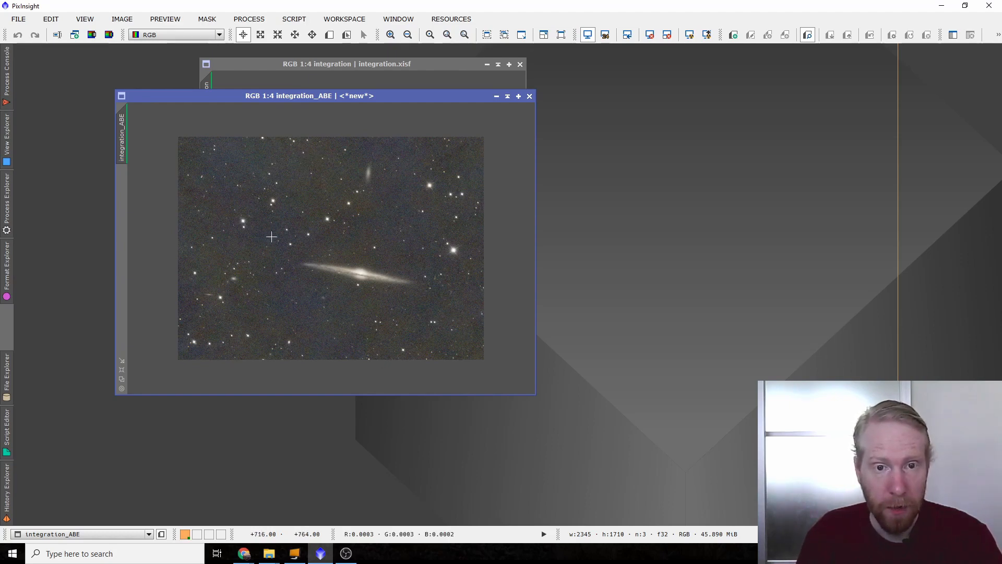
- Start DynamicPSF on integration_ABE and sample three small, isolated stars above the galaxy
left_click(7, 208)
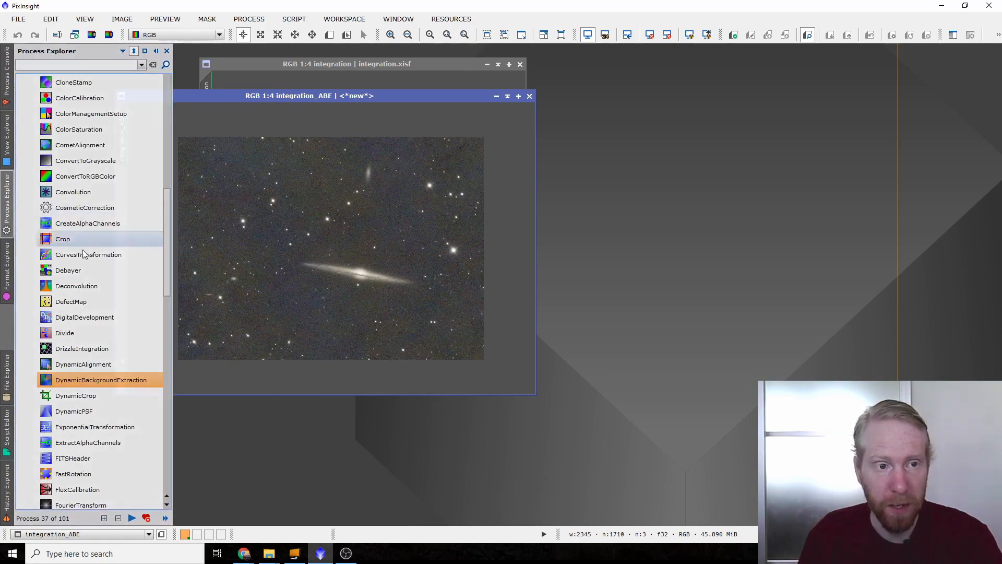
scroll(111, 311, "up", 4)
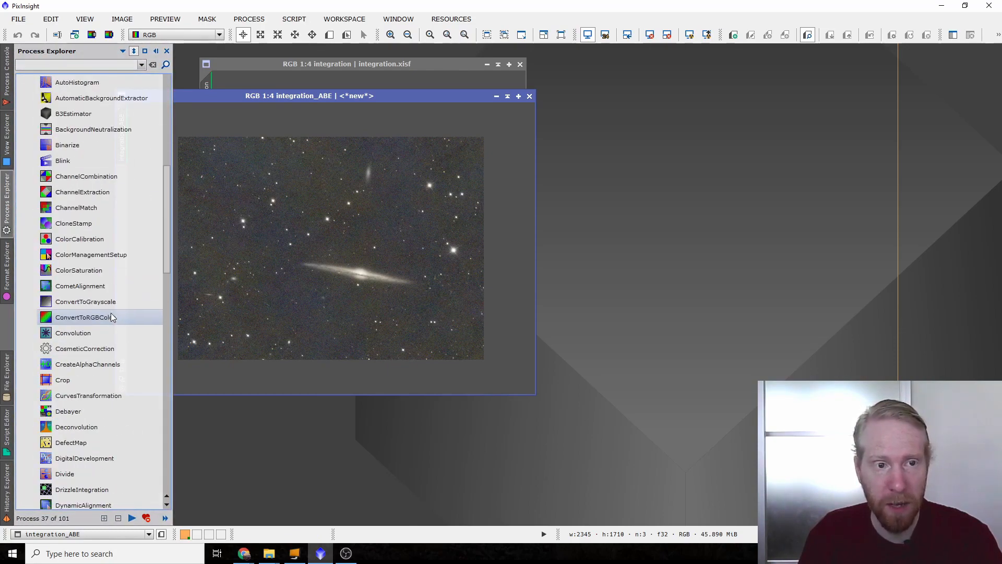
scroll(112, 309, "down", 1)
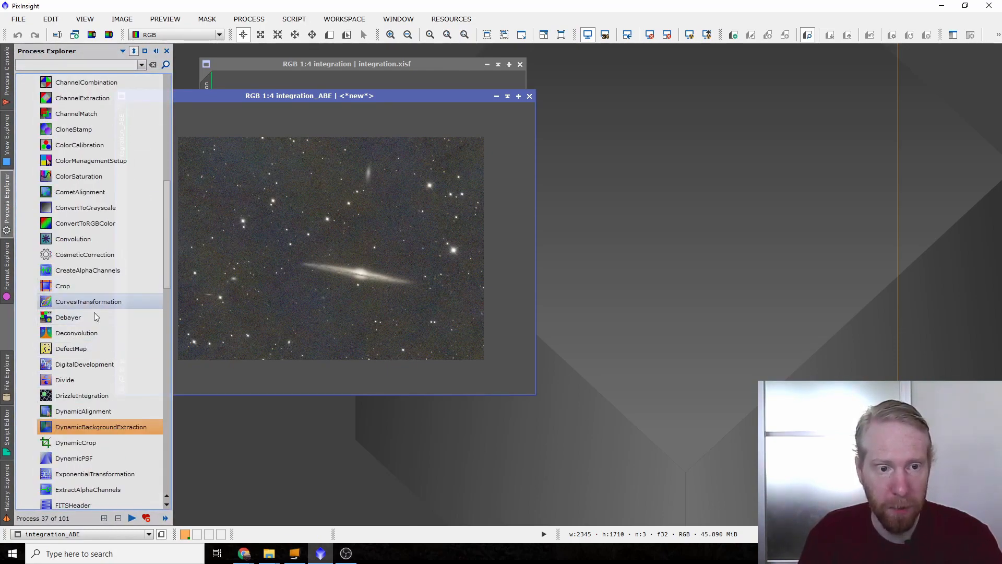
double_click(83, 458)
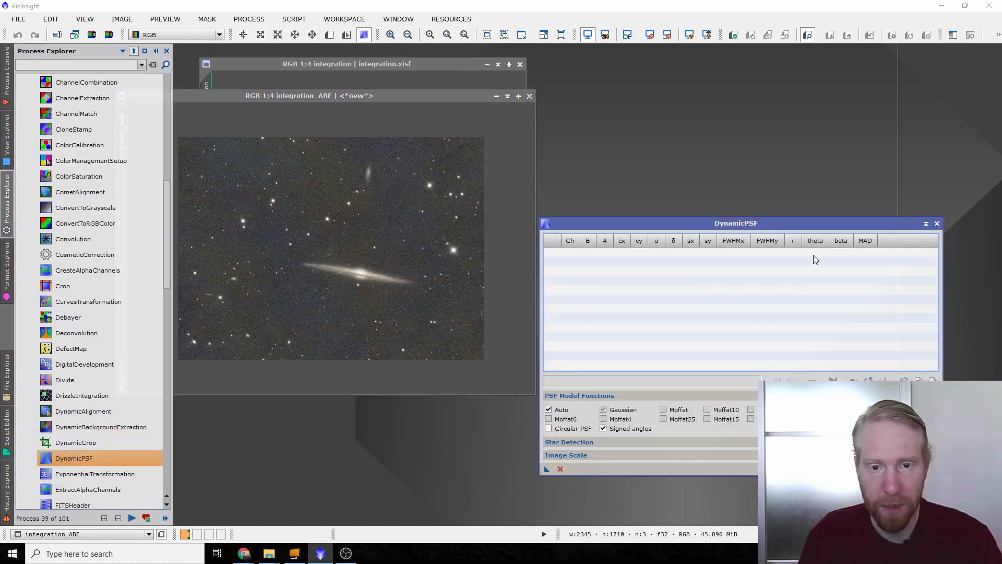
left_click(487, 229)
scroll(334, 282, "up", 2)
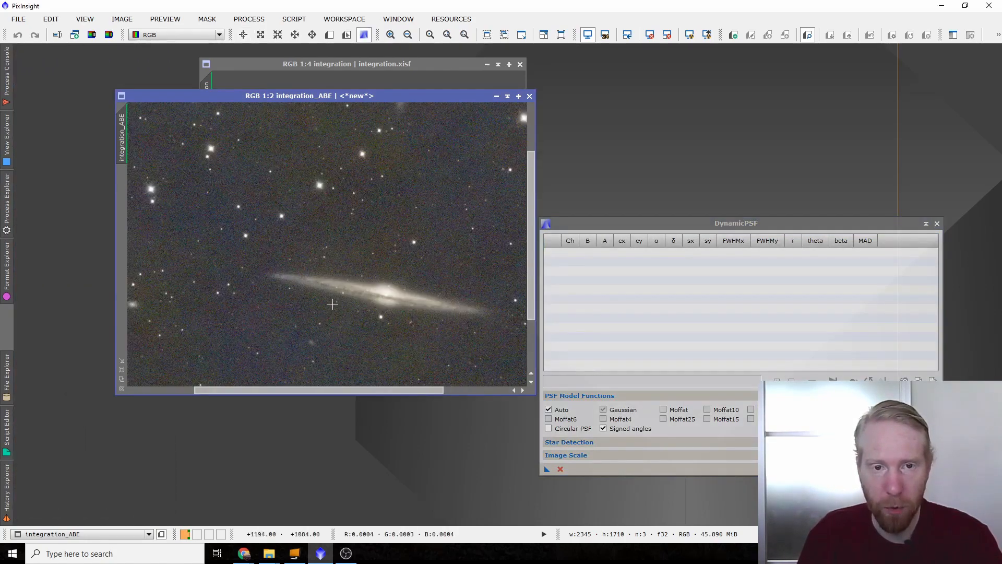
left_click(323, 260)
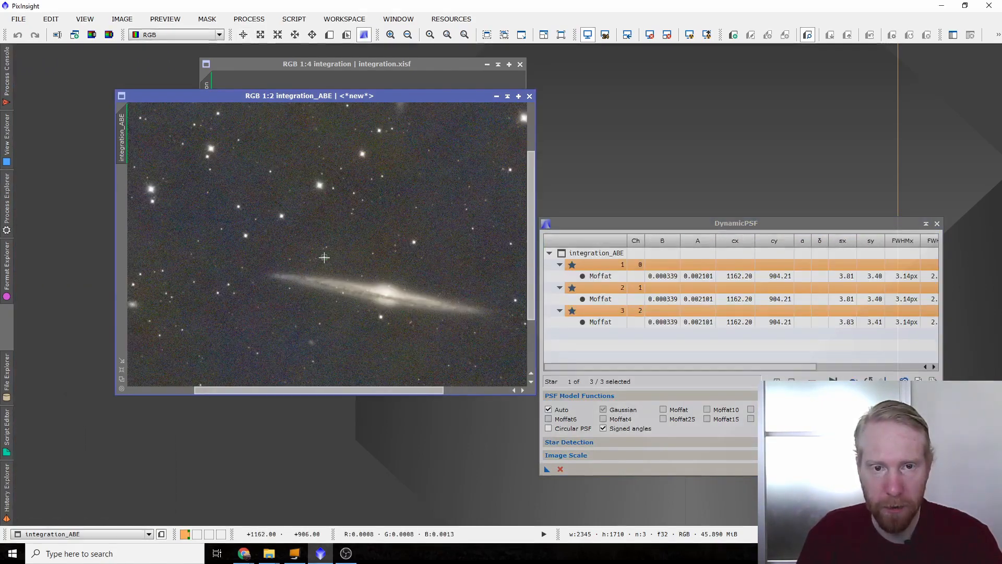
left_click(351, 215)
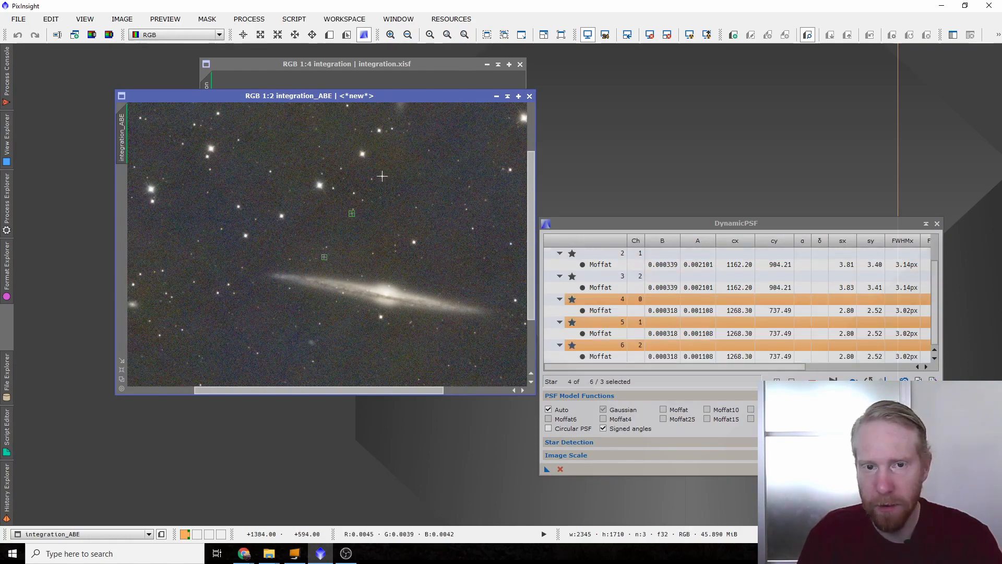
left_click(382, 177)
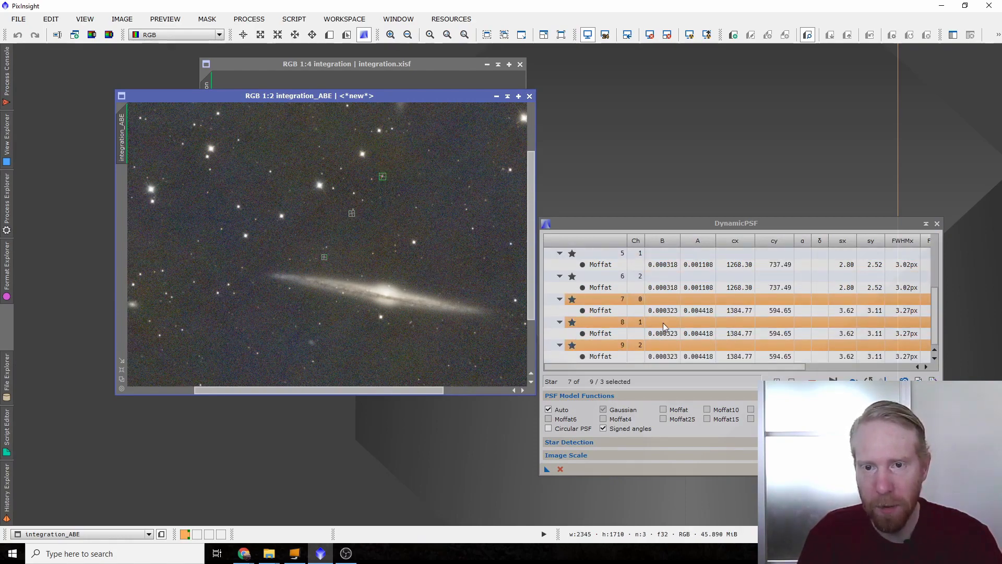
- Sample many more small and medium stars around the galaxy and across the rest of integration_ABE with DynamicPSF
scroll(325, 267, "up", 3)
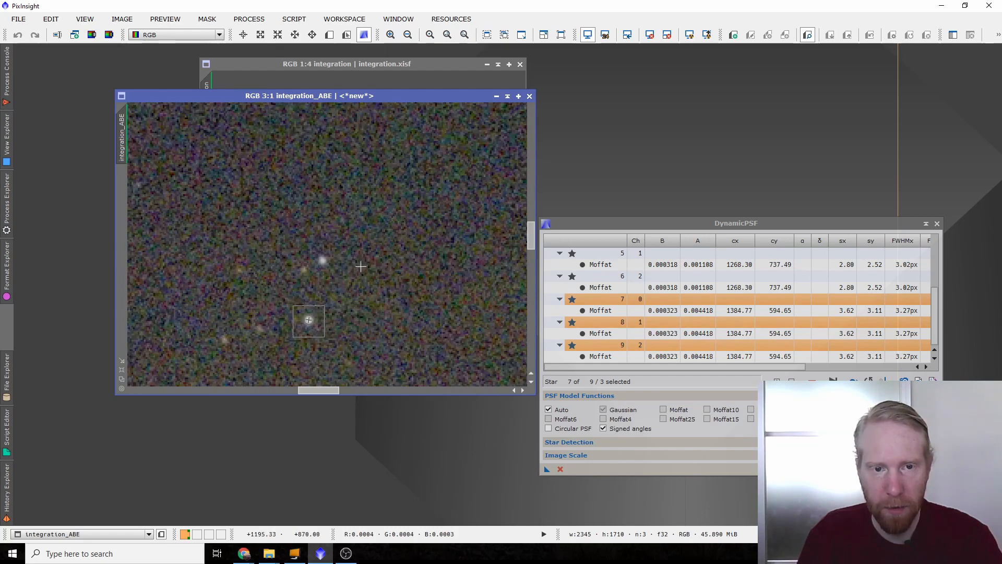
scroll(360, 267, "down", 3)
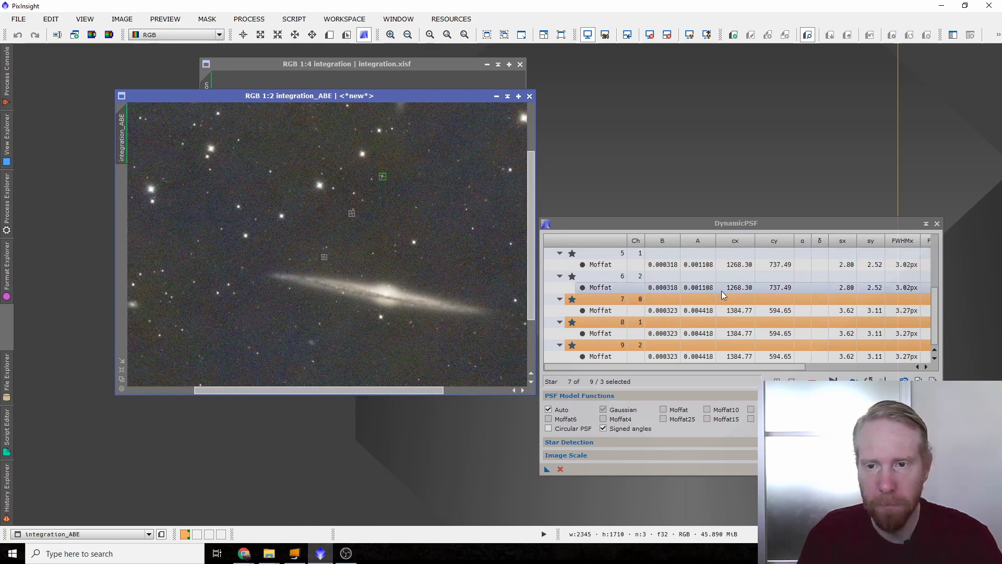
left_click(414, 207)
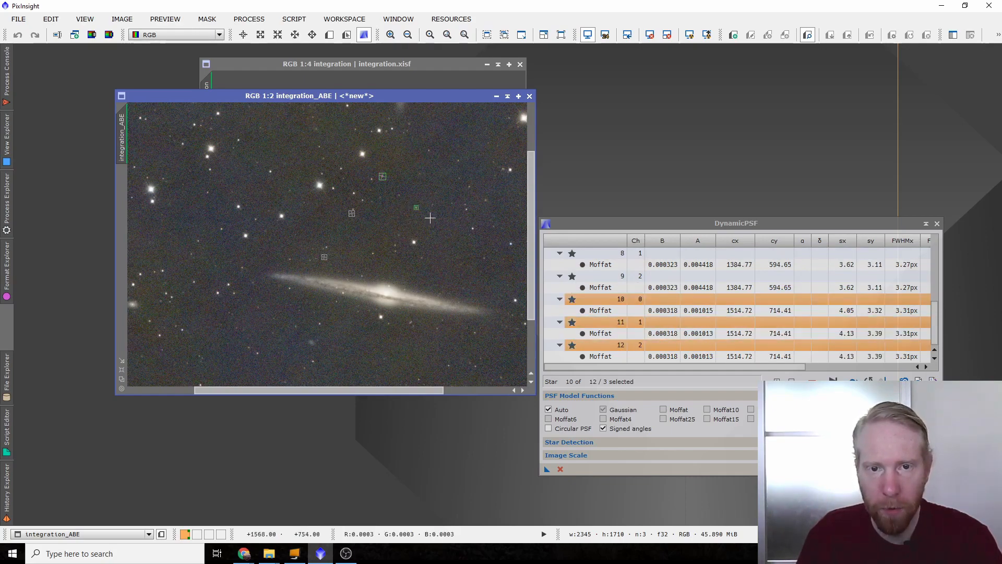
left_click(473, 229)
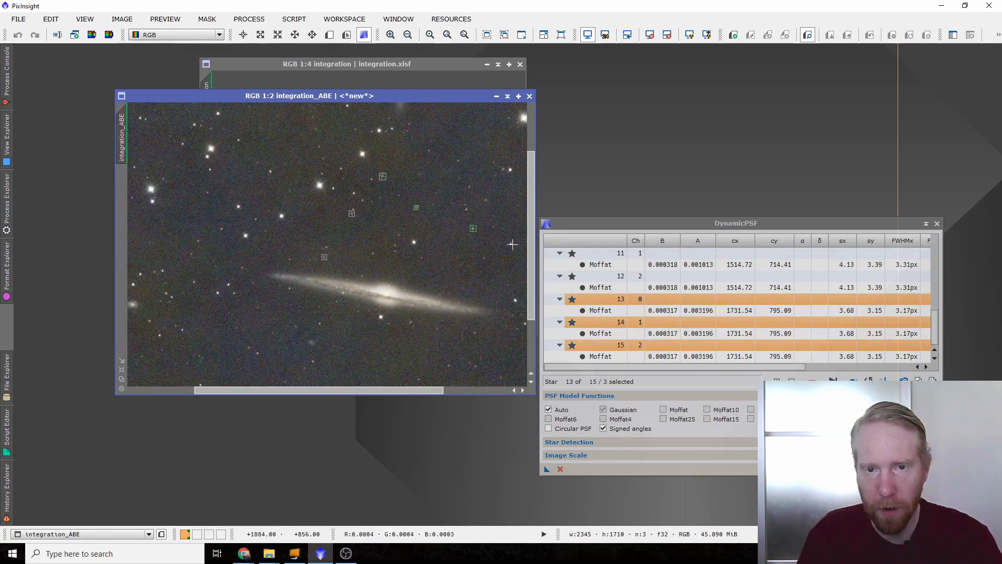
left_click(512, 244)
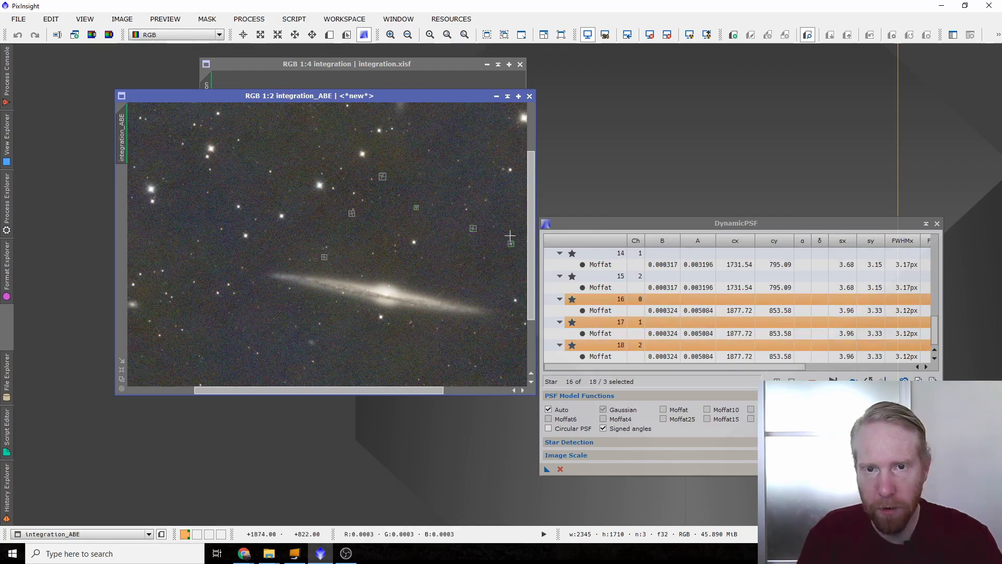
left_click(458, 162)
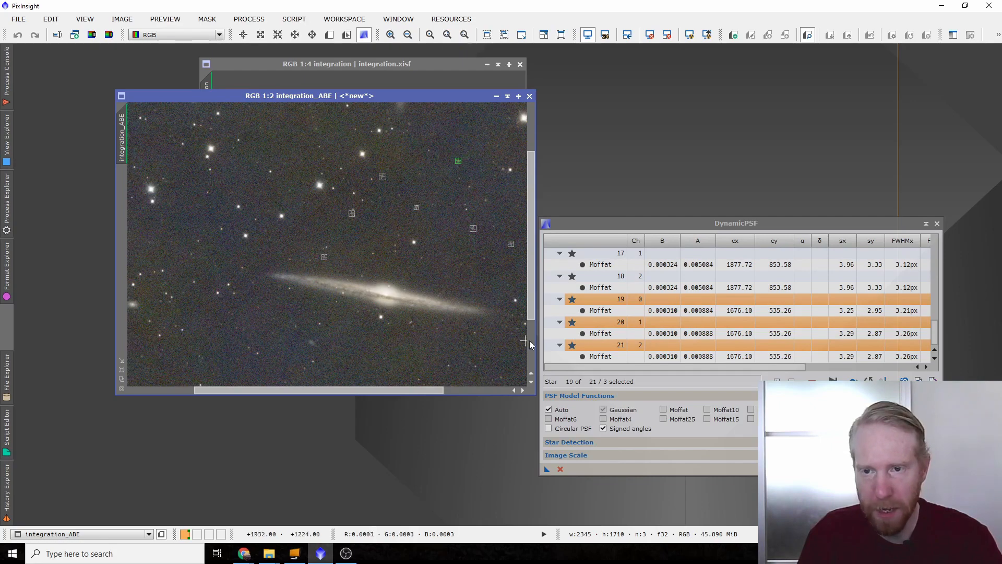
scroll(529, 345, "down", 3)
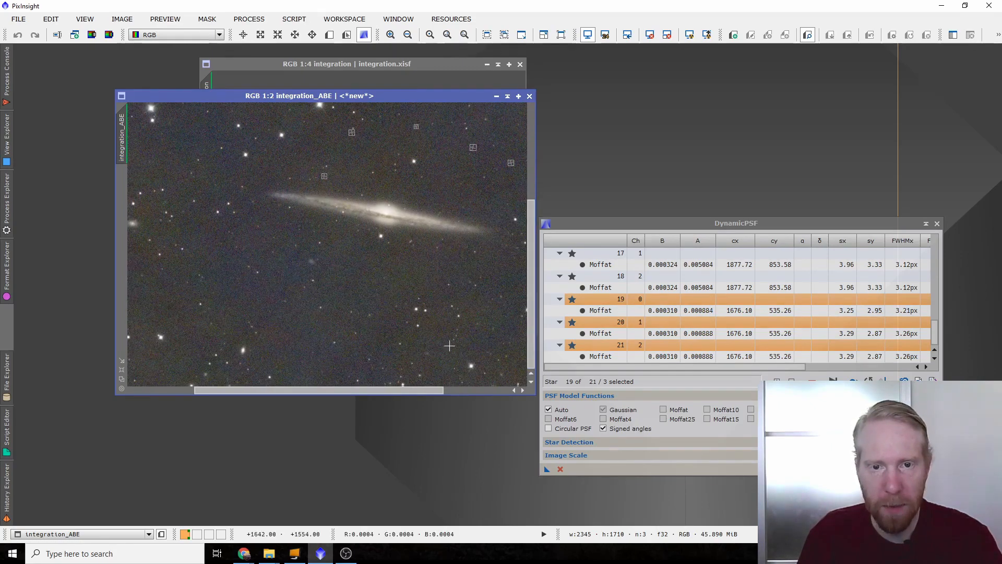
left_click(418, 325)
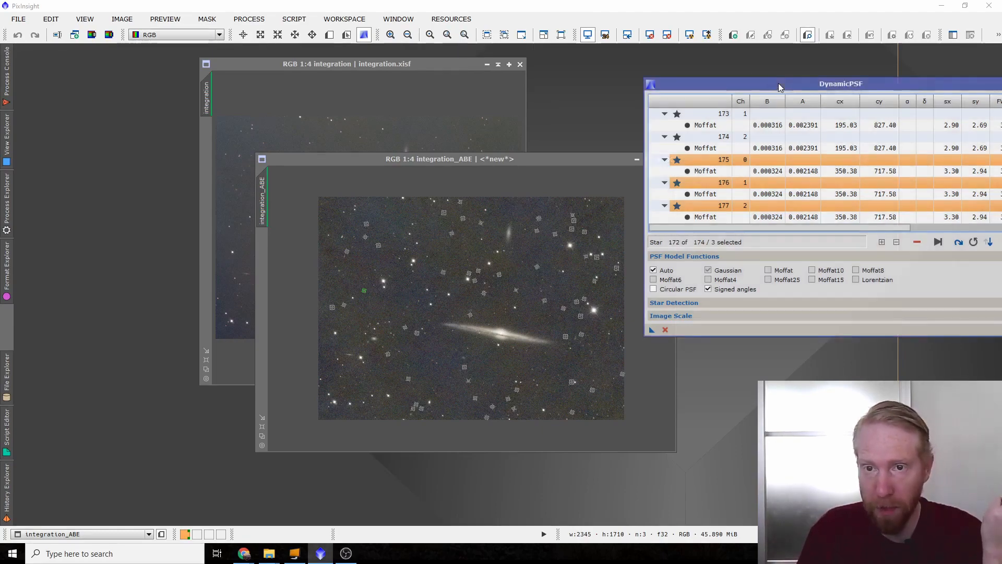
- Export a synthetic PSF image from the selected DynamicPSF star samples and inspect its shape
left_click_drag(778, 83, 599, 102)
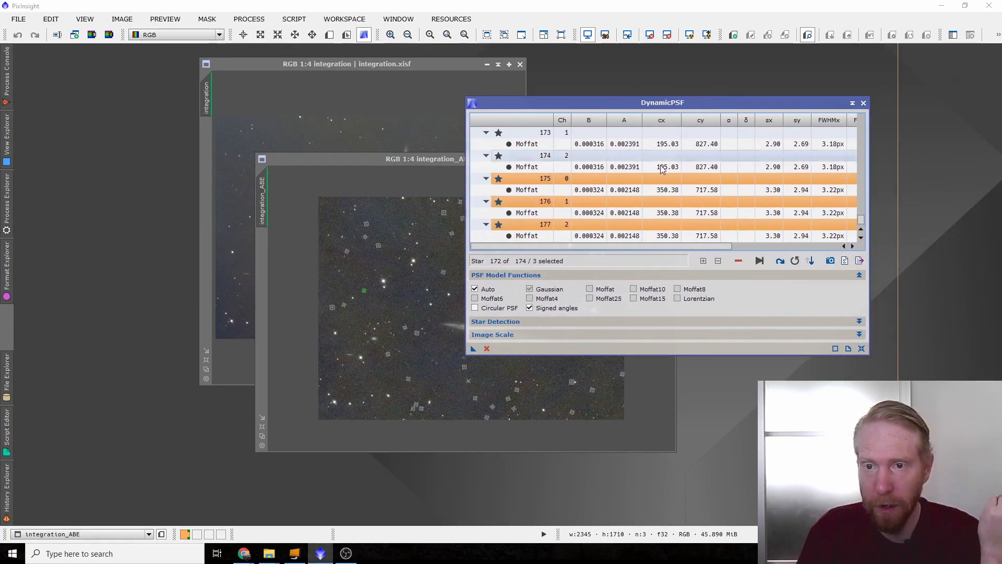
left_click(830, 260)
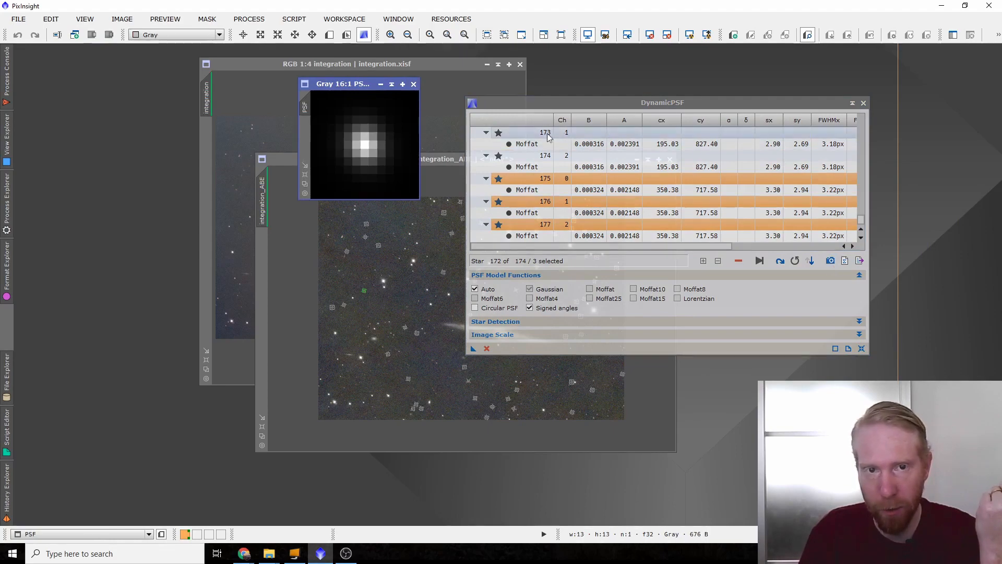
left_click_drag(532, 108, 737, 148)
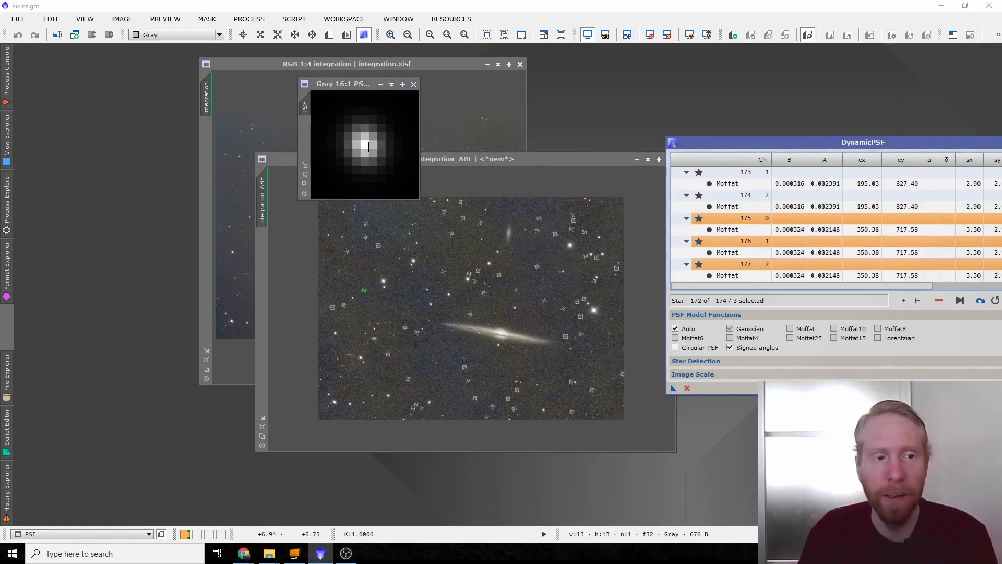
scroll(372, 147, "down", 2)
scroll(374, 148, "up", 5)
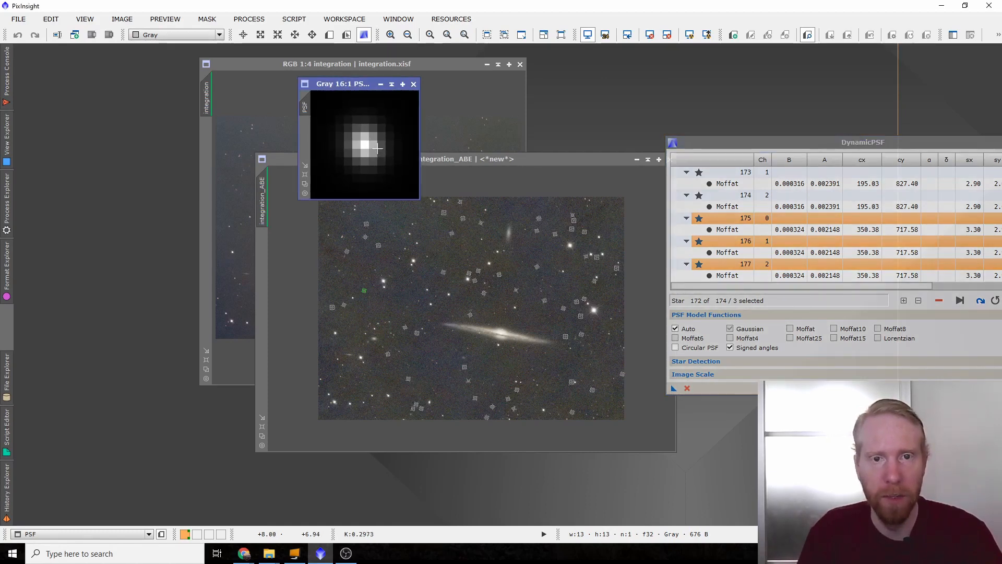
scroll(378, 149, "down", 1)
scroll(378, 150, "up", 1)
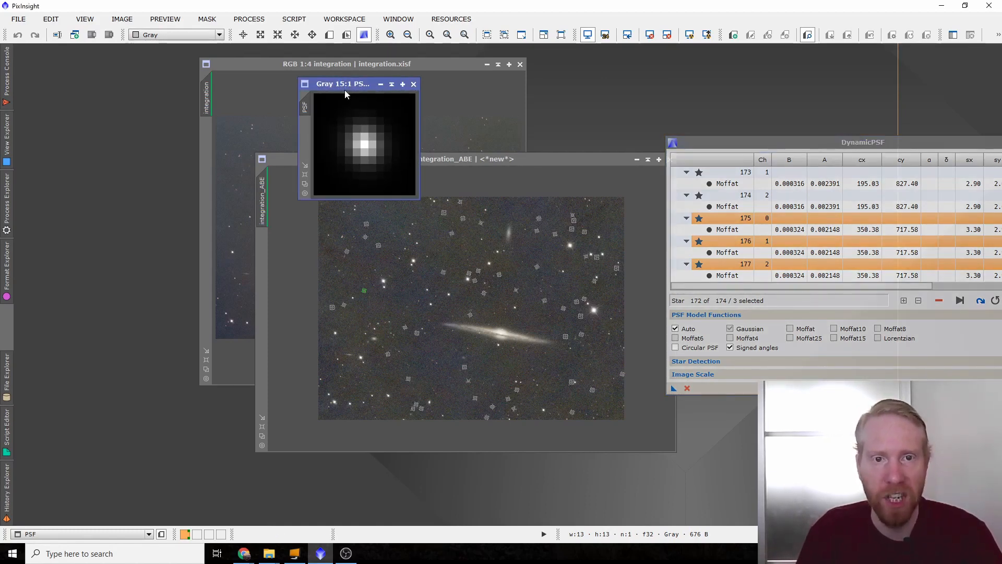
- Move the PSF image clear of the galaxy image and close DynamicPSF, agreeing to cancel its active session
left_click_drag(340, 83, 830, 50)
left_click_drag(889, 57, 975, 77)
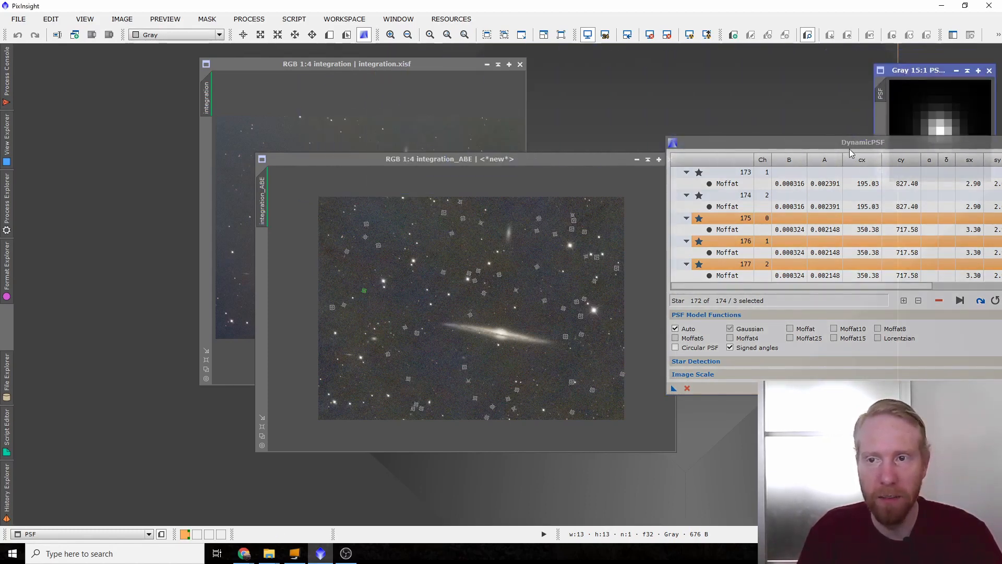
left_click_drag(845, 140, 561, 238)
left_click(744, 238)
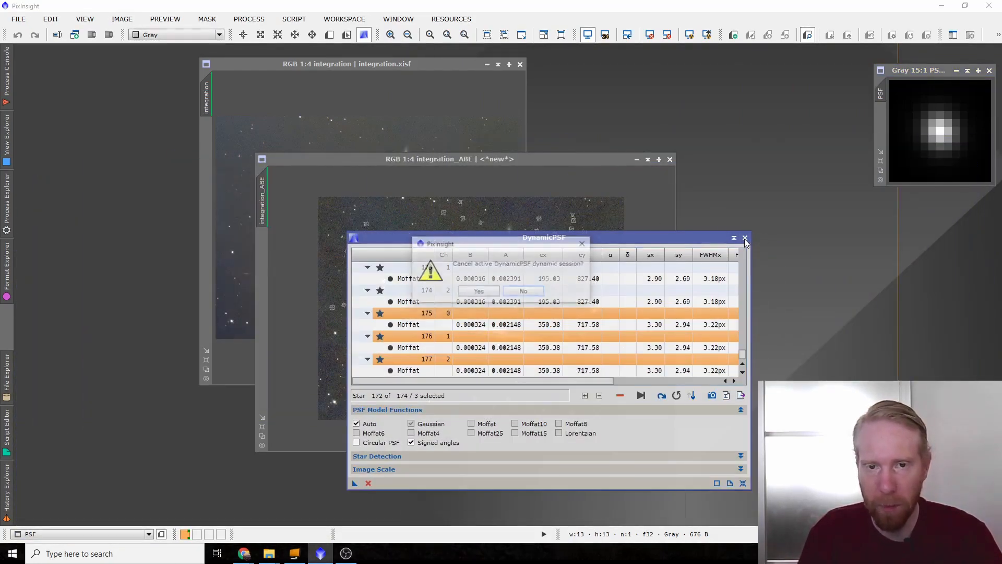
left_click(470, 292)
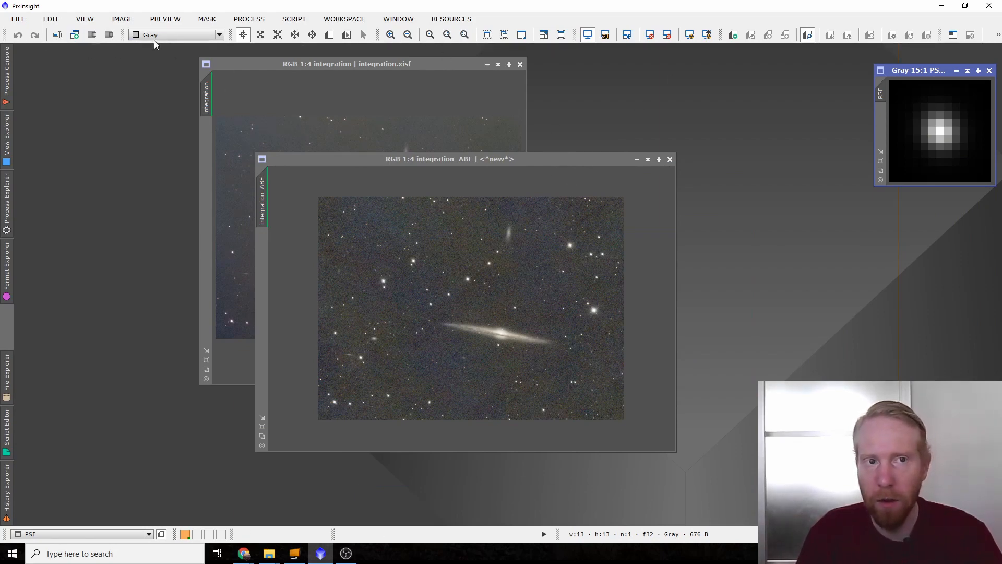
- Extract the luminance of integration_ABE as a grayscale image, auto-stretch its display and place it over the original images
left_click(997, 36)
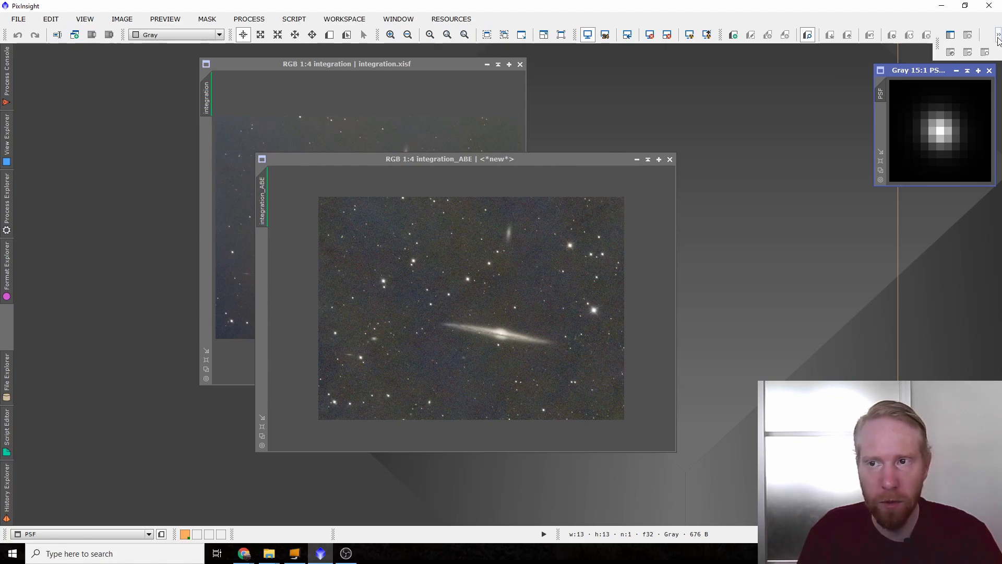
left_click(435, 172)
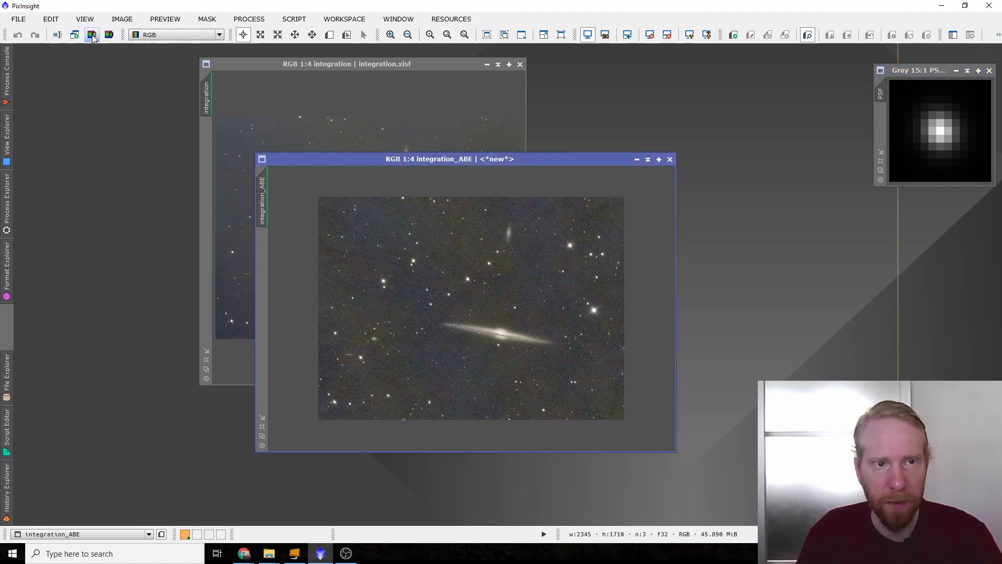
left_click(92, 35)
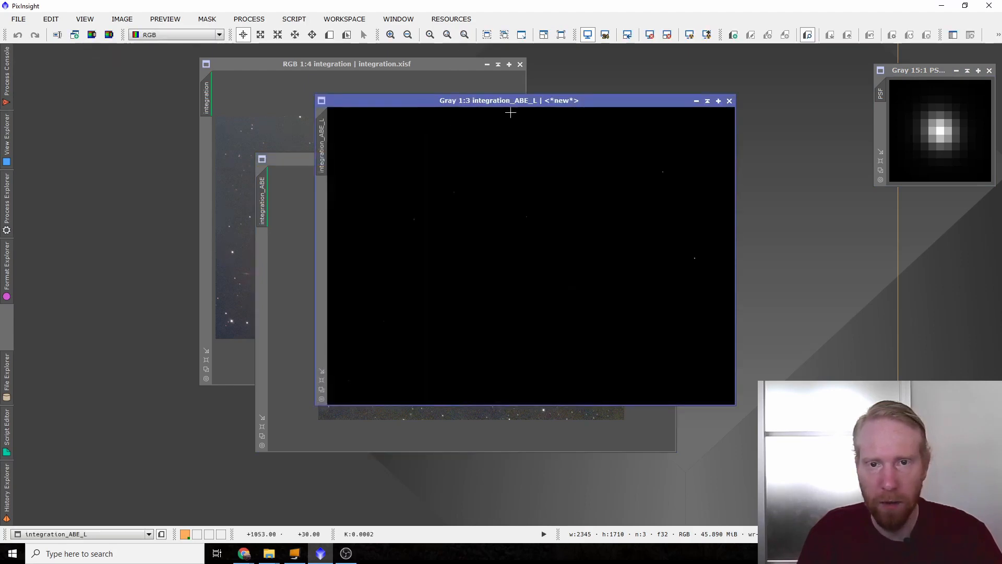
left_click_drag(505, 105, 717, 190)
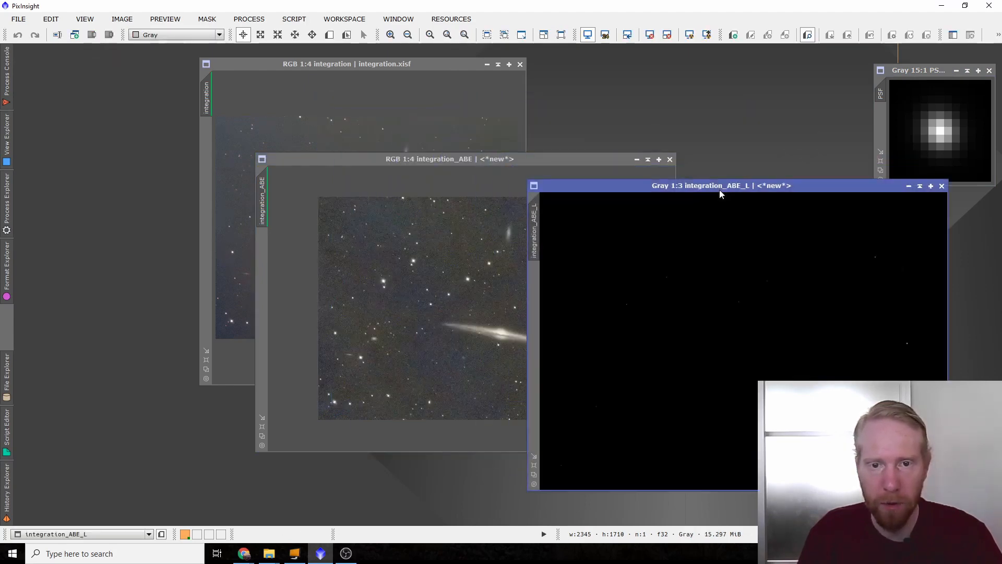
left_click(627, 34)
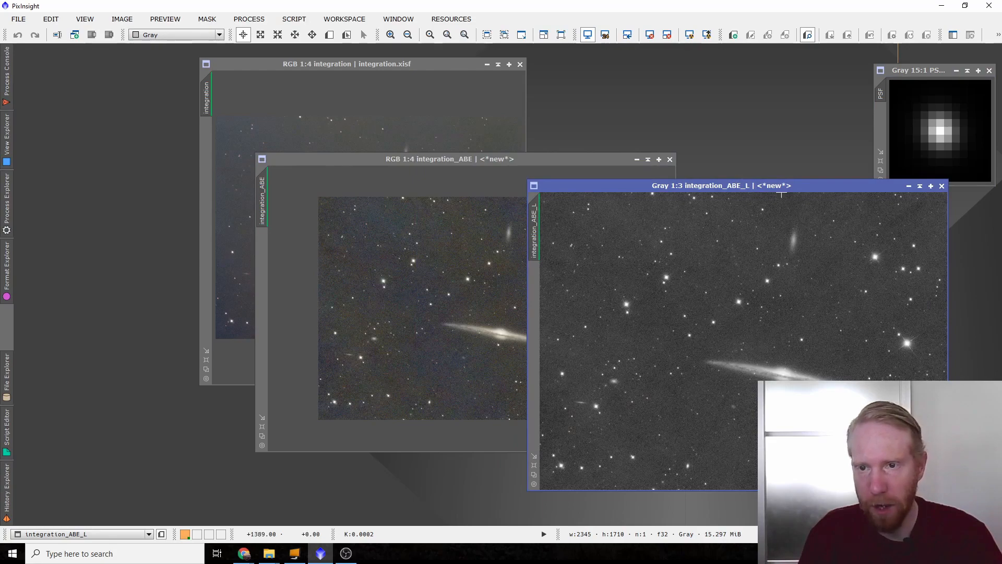
left_click_drag(781, 187, 453, 124)
- Open HistogramTransformation with a real-time preview, select integration_ABE_L as its view and try a shadows clipping of about 0.010
mouse_move(11, 208)
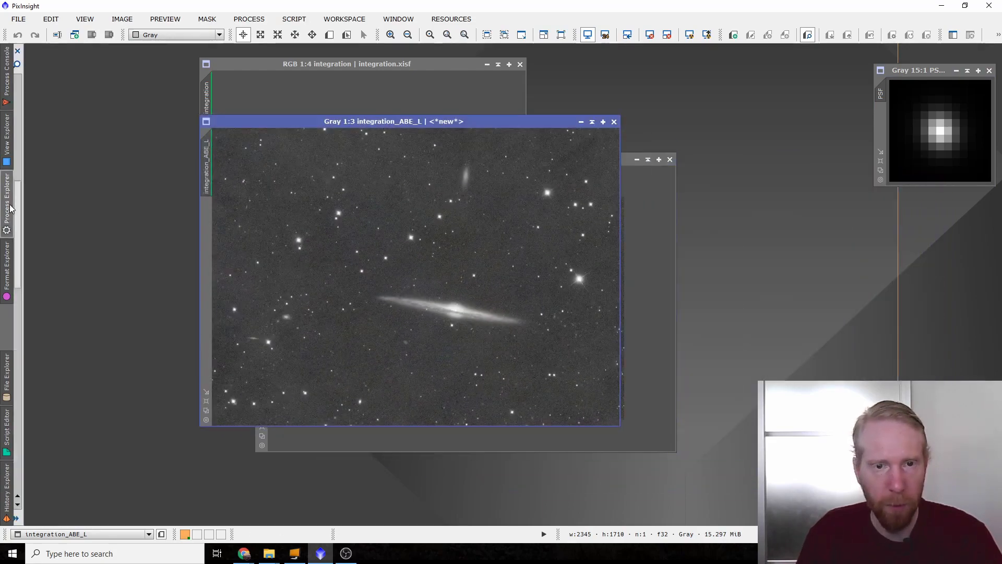
scroll(93, 295, "up", 10)
scroll(93, 296, "down", 7)
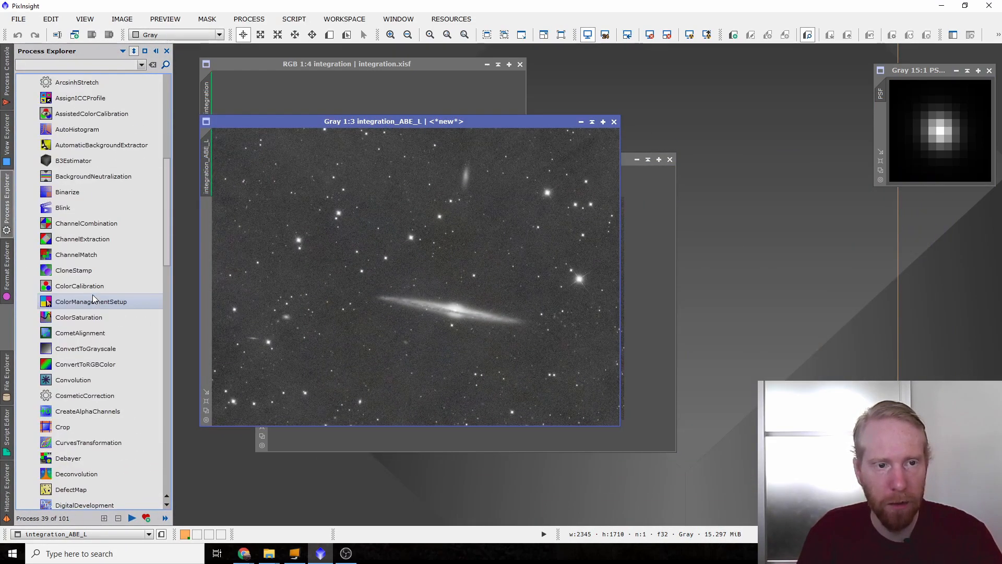
scroll(93, 295, "down", 10)
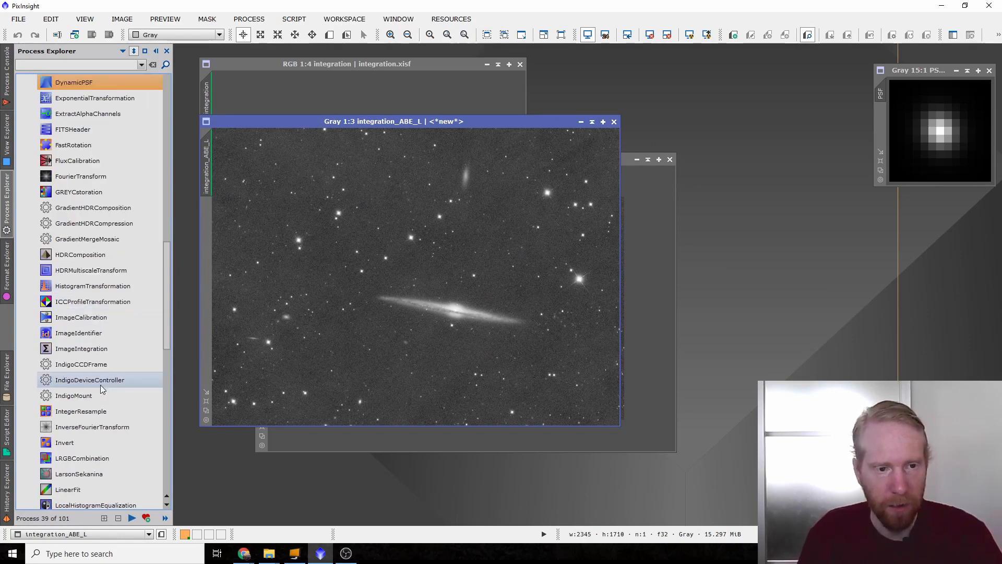
left_click_drag(70, 287, 69, 291)
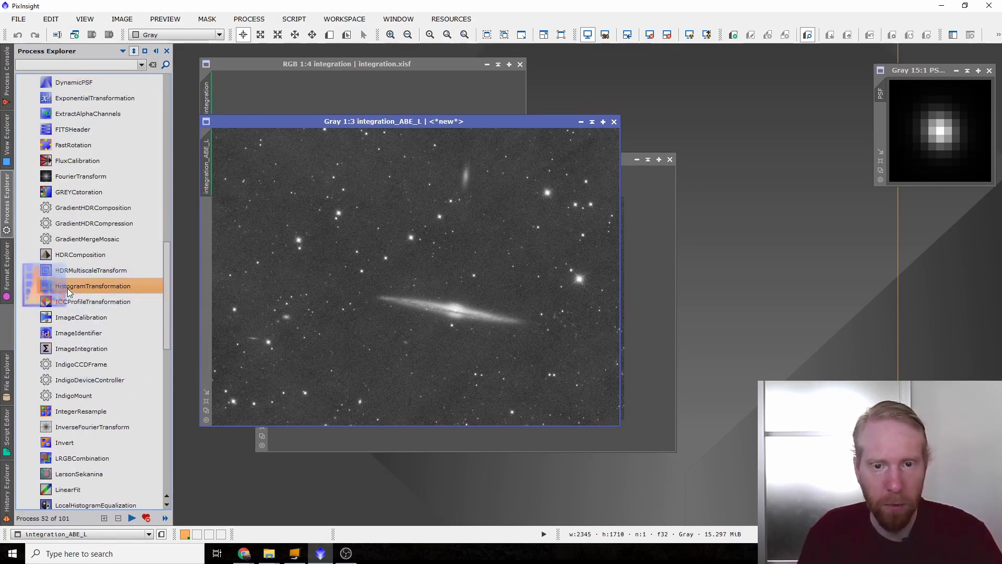
double_click(69, 291)
left_click(533, 447)
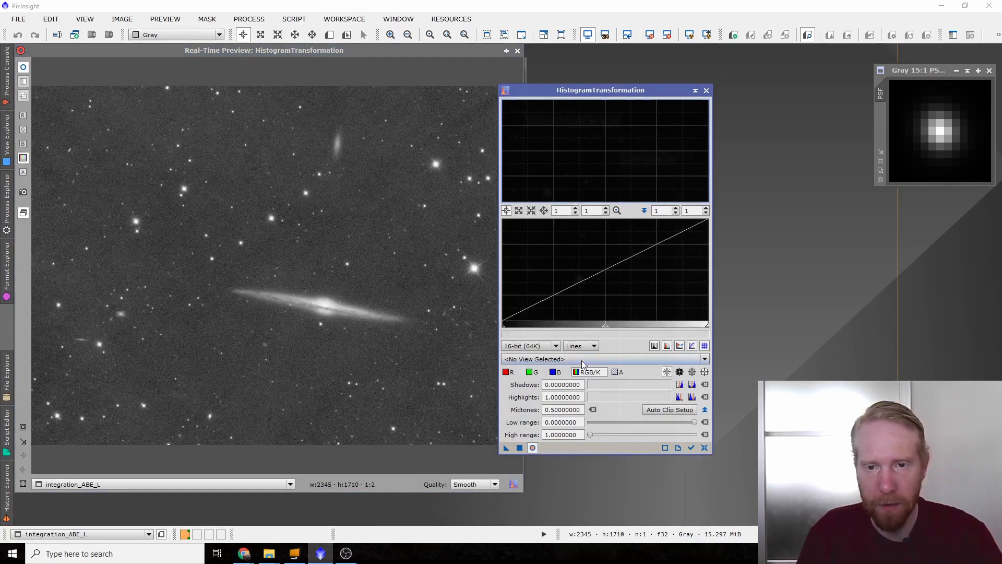
left_click(565, 359)
left_click(540, 404)
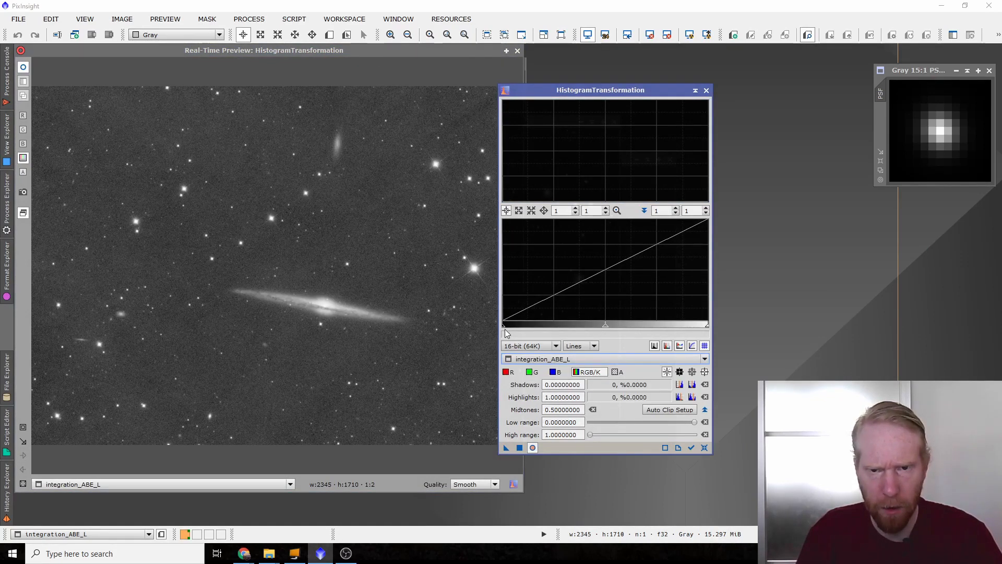
left_click(505, 328)
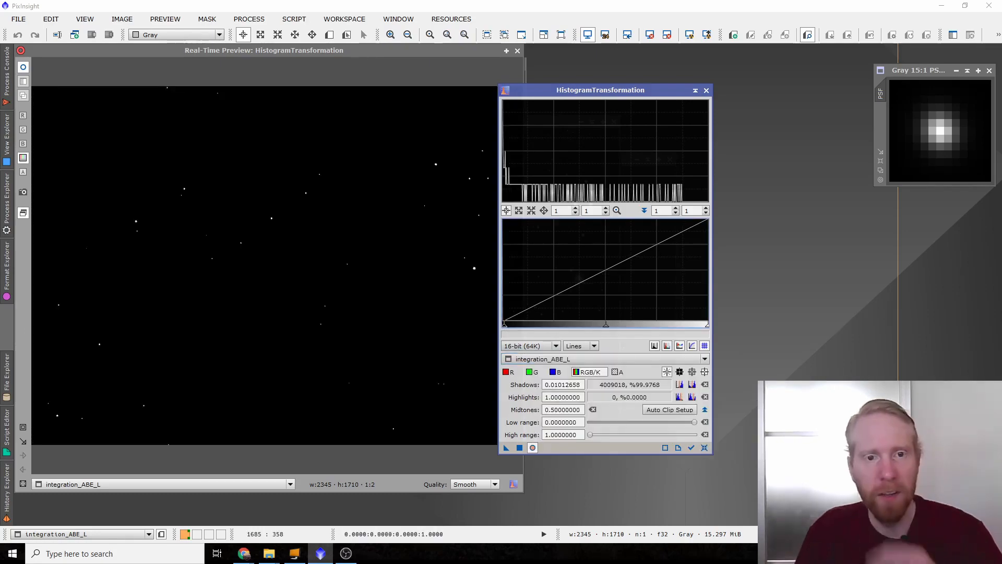
- Open ScreenTransferFunction for integration_ABE_L and close the real-time preview
left_click(7, 205)
scroll(120, 324, "down", 10)
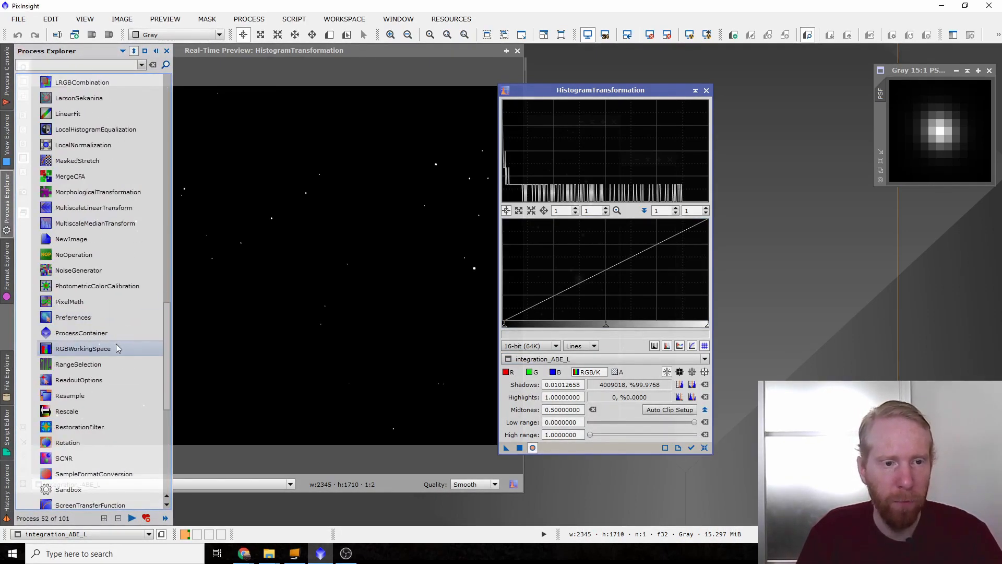
scroll(120, 418, "down", 4)
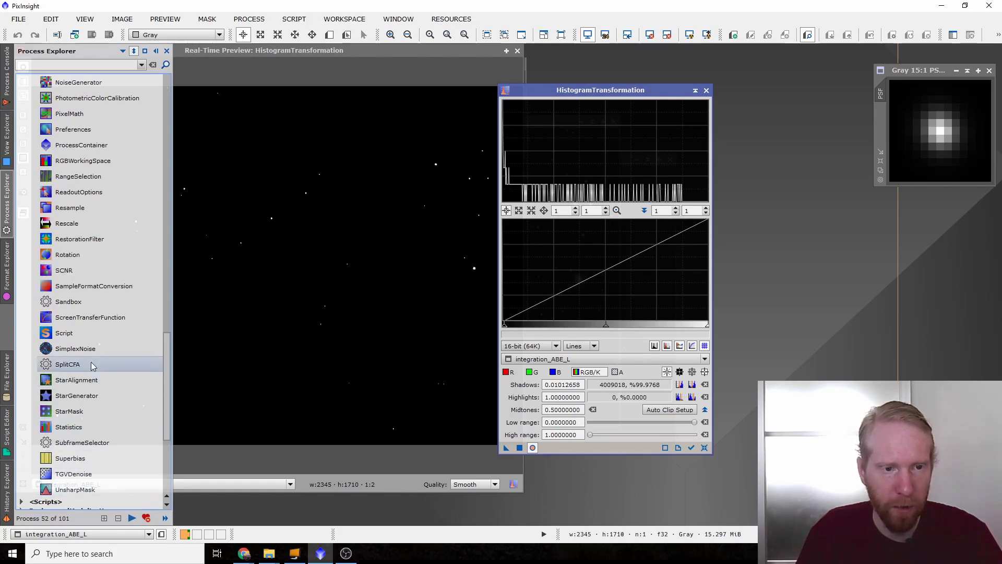
double_click(90, 317)
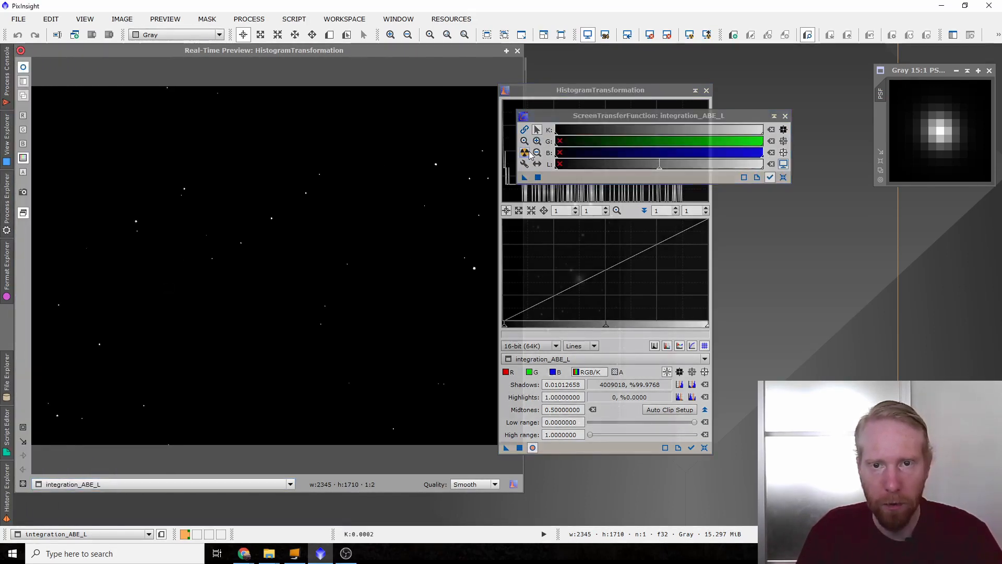
left_click(444, 51)
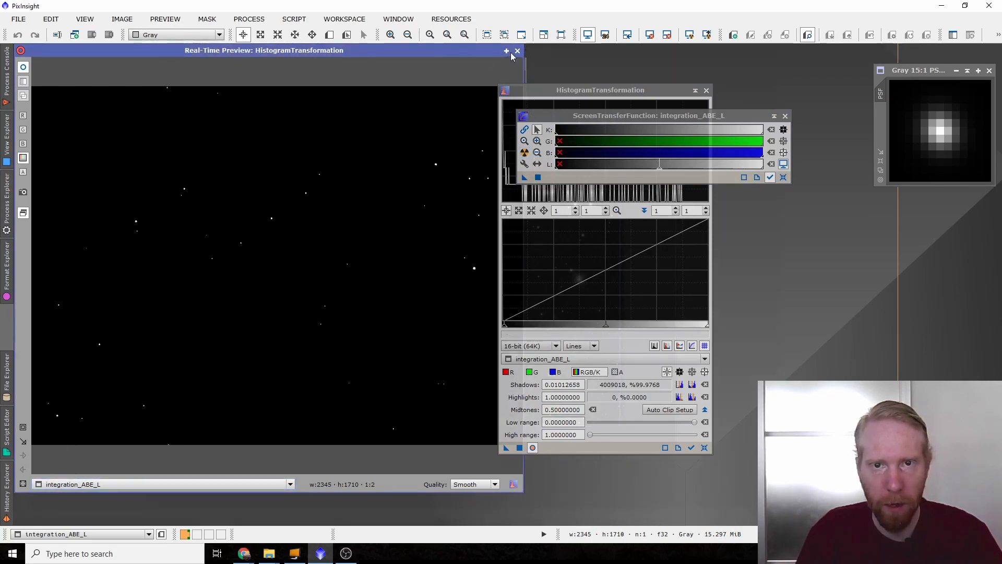
left_click(506, 51)
left_click(995, 19)
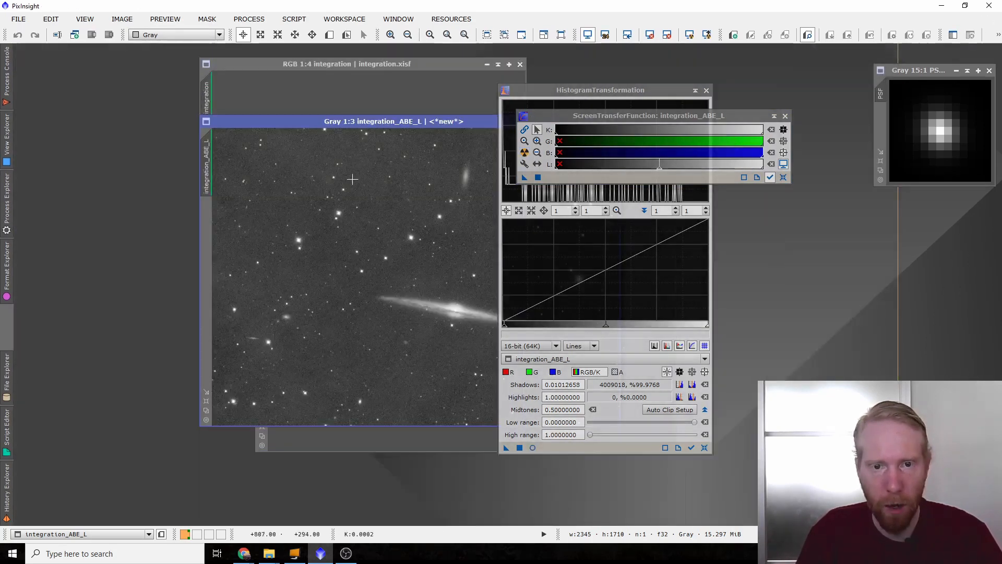
- Transfer the auto-stretch of integration_ABE_L from ScreenTransferFunction to HistogramTransformation and move the ScreenTransferFunction window aside
left_click(524, 131)
left_click(528, 151)
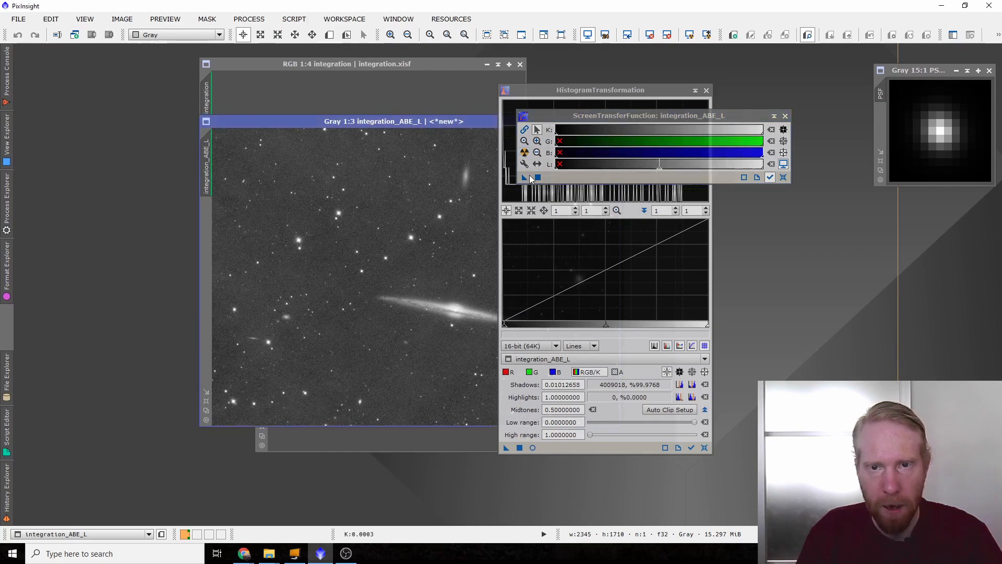
left_click_drag(526, 179, 574, 448)
left_click_drag(608, 117, 794, 228)
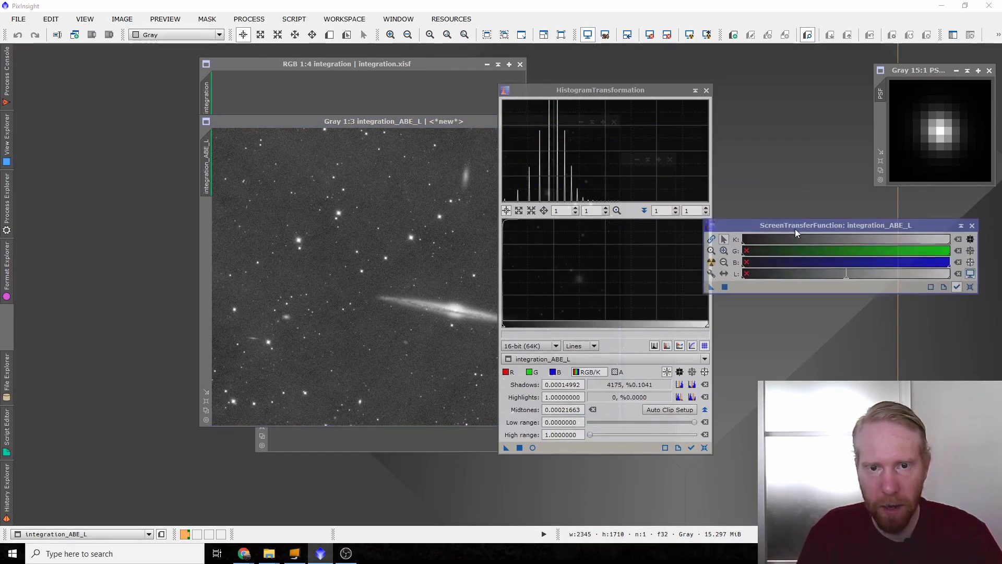
- Apply the histogram stretch to integration_ABE_L, reset its screen stretch and move the HistogramTransformation window clear of the image
left_click_drag(506, 448, 323, 244)
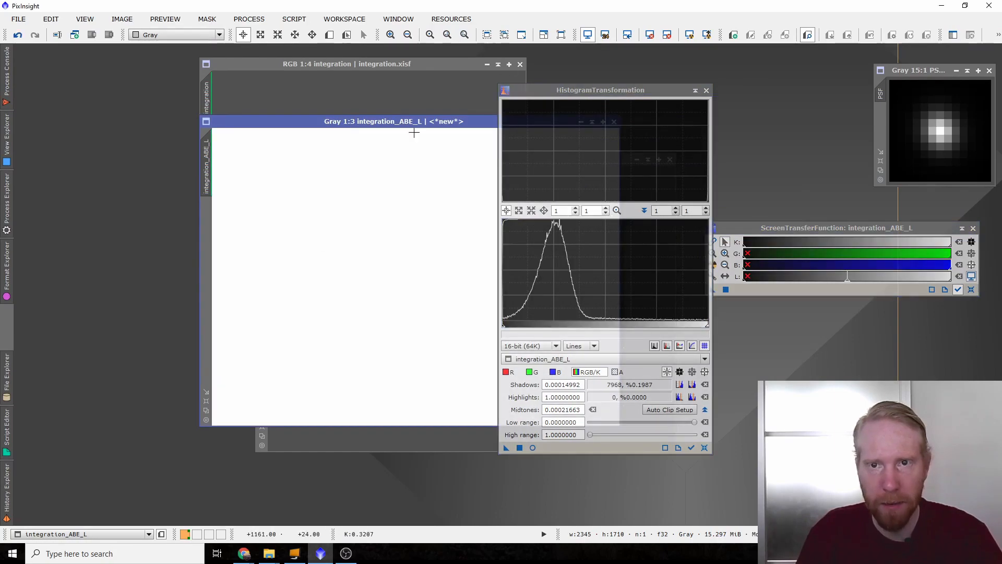
left_click(650, 34)
left_click_drag(589, 91, 718, 81)
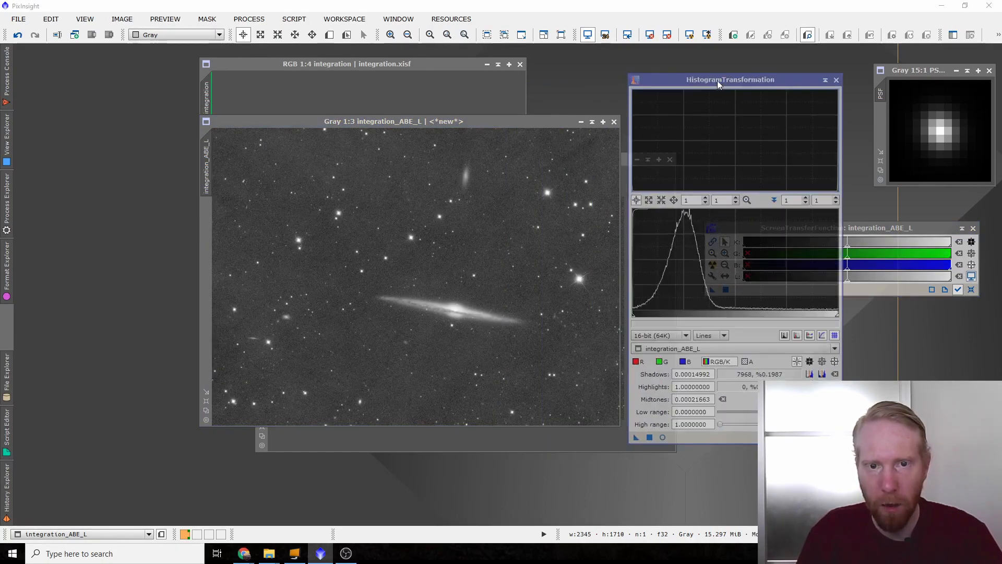
left_click(513, 277)
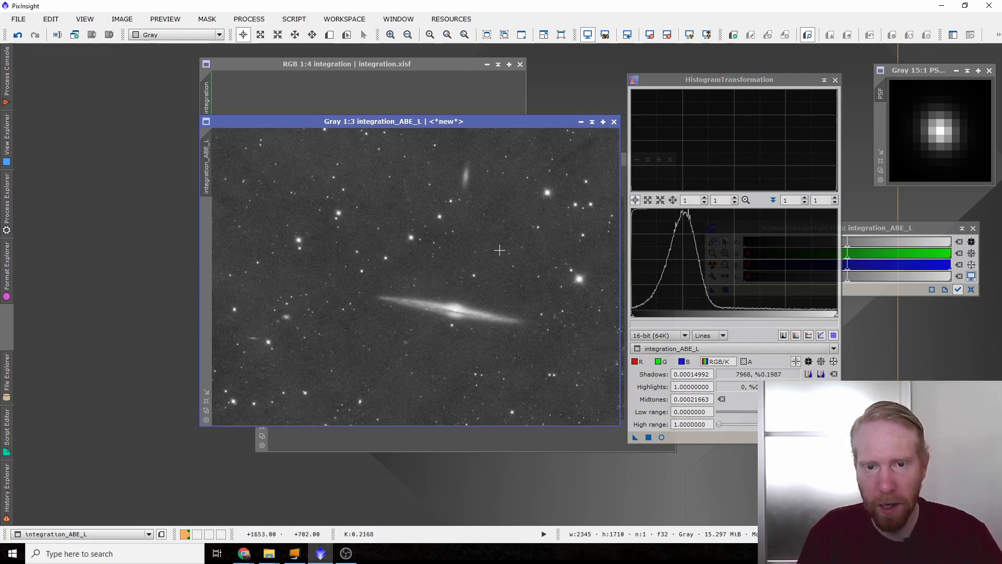
- Rename the stretched luminance image as Lum and make a clone of it beside the original
double_click(212, 173)
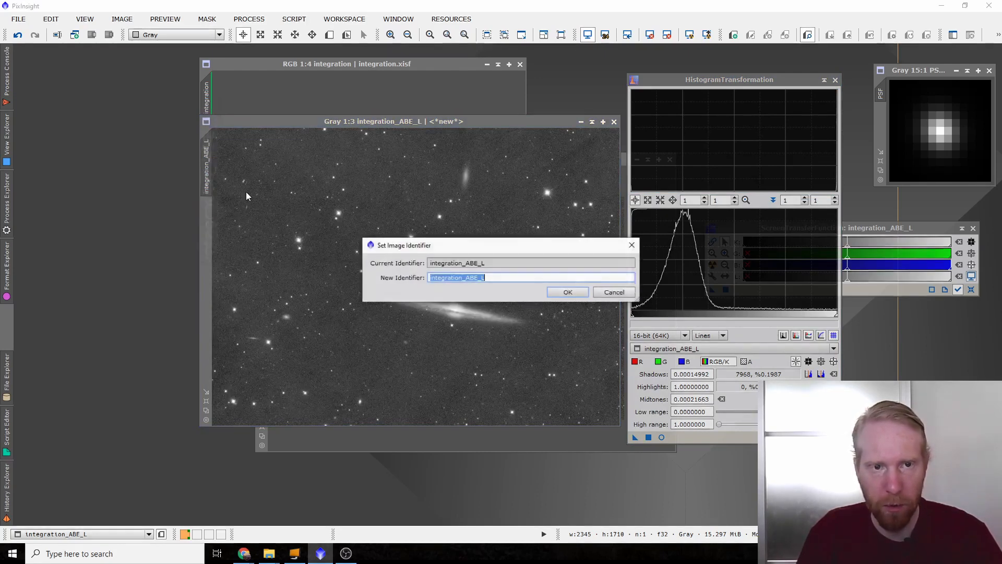
type("Lum")
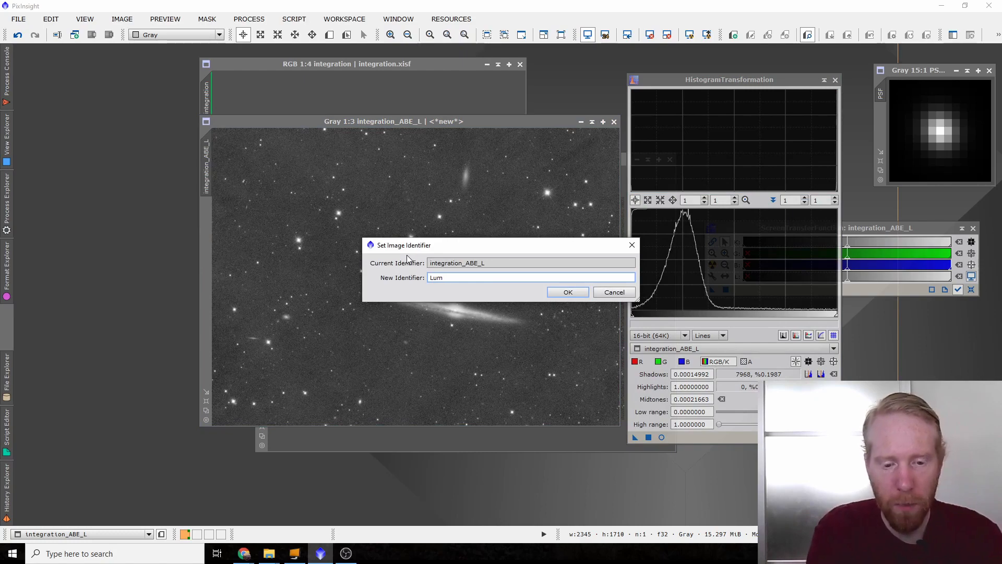
key("Return")
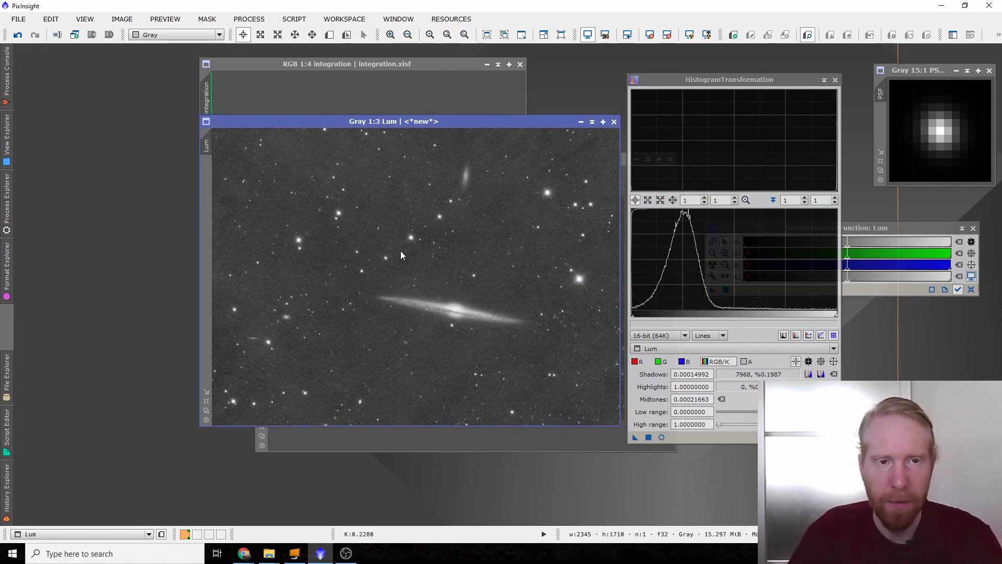
left_click_drag(213, 149, 95, 197)
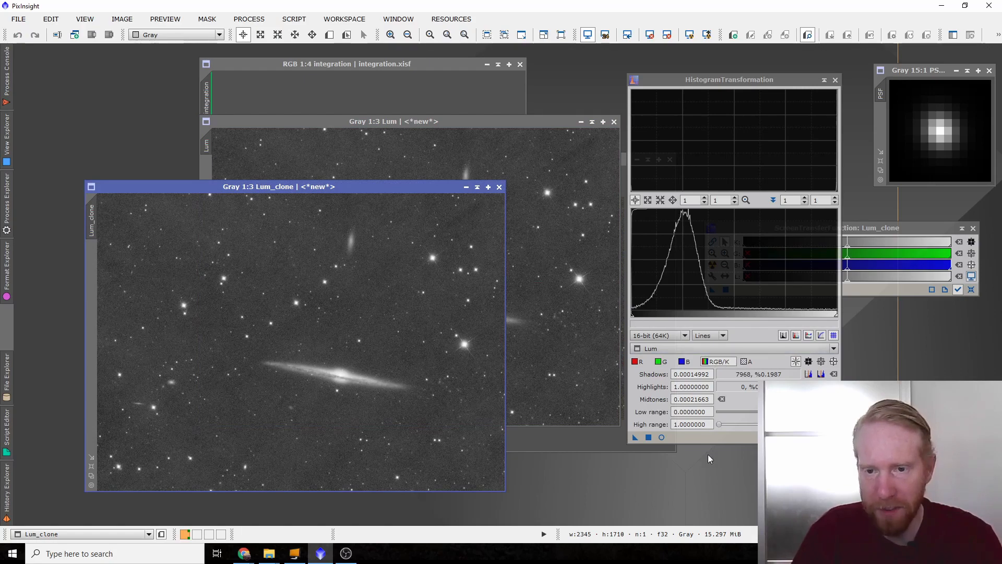
- Reset HistogramTransformation and preview Lum_clone in real time with shadows at about 0.375 and midtones at about 0.089
left_click(833, 437)
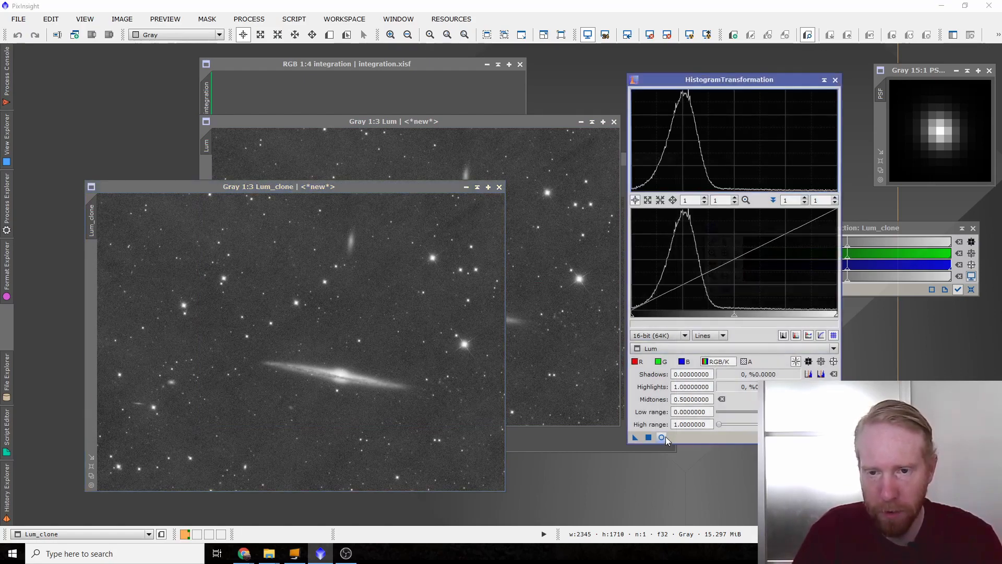
left_click(662, 437)
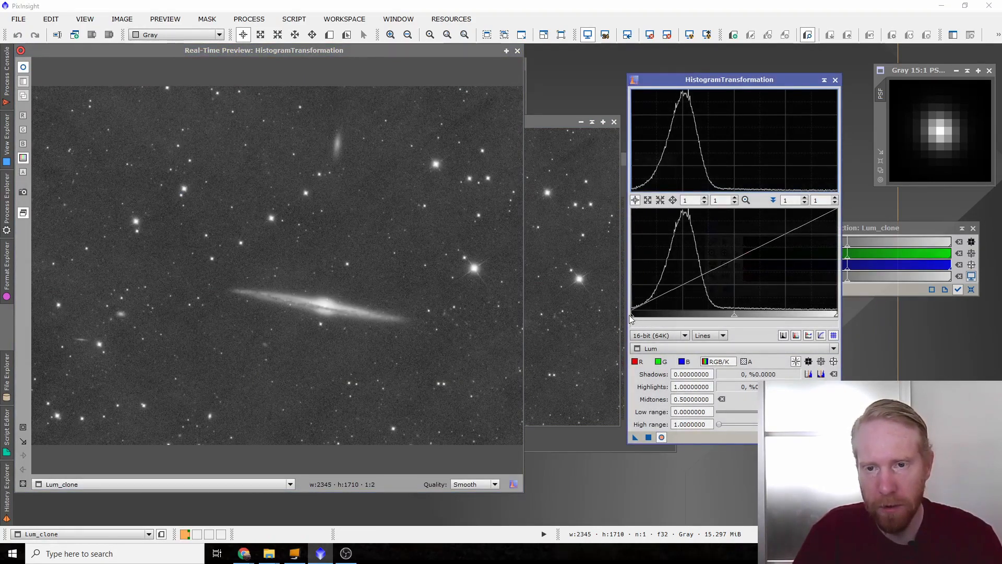
left_click_drag(635, 317, 696, 315)
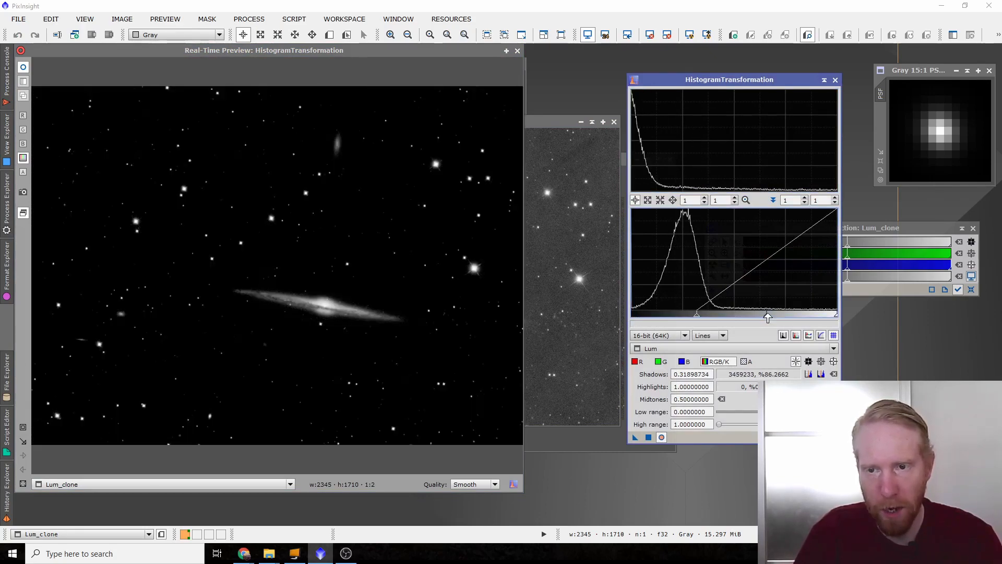
mouse_move(767, 318)
left_mouse_down()
mouse_move(700, 320)
mouse_move(719, 325)
left_mouse_up()
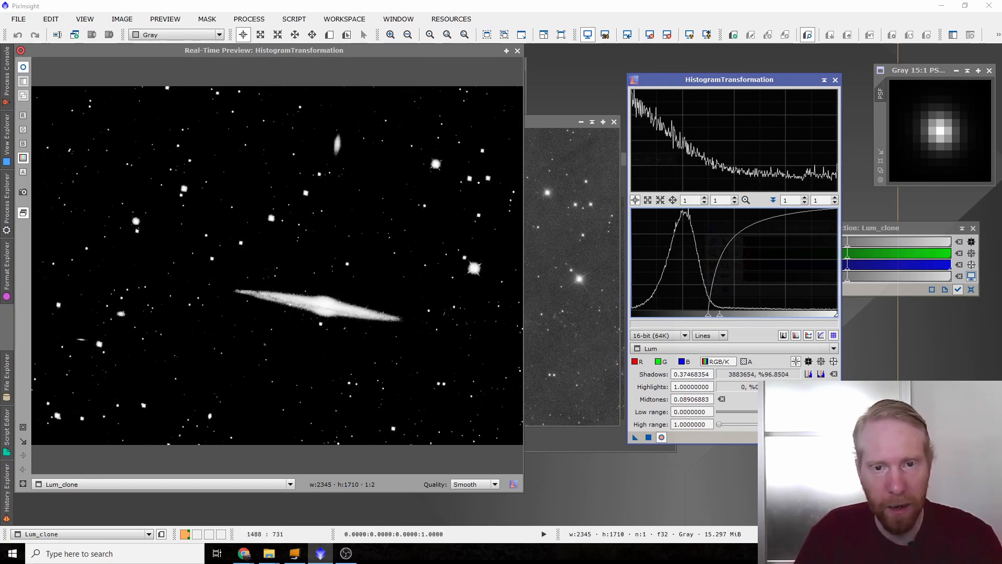
- Close the real-time preview, set the midtones to about 0.146 and apply the histogram transformation to Lum_clone
left_click(517, 51)
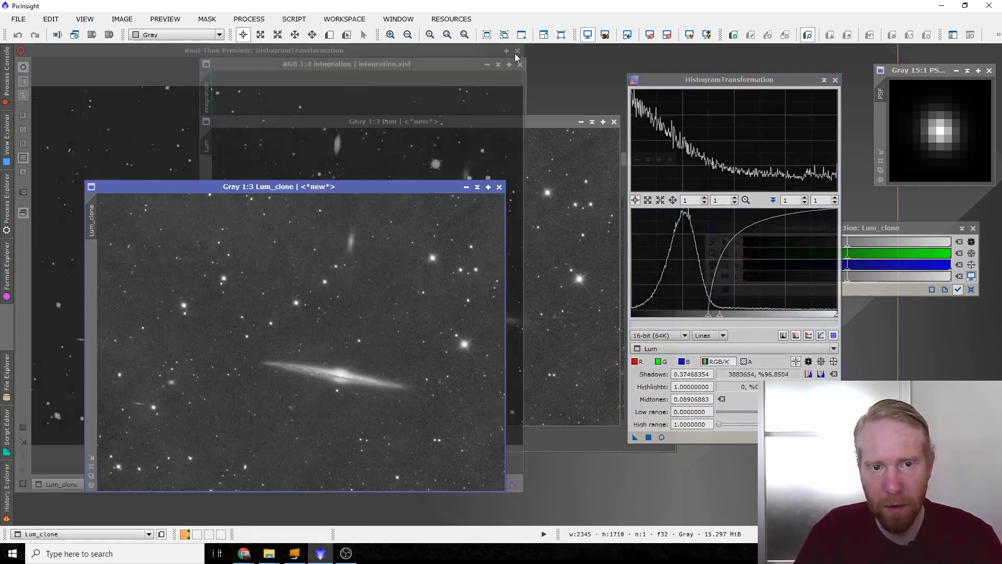
left_click_drag(719, 314, 727, 315)
left_click(661, 437)
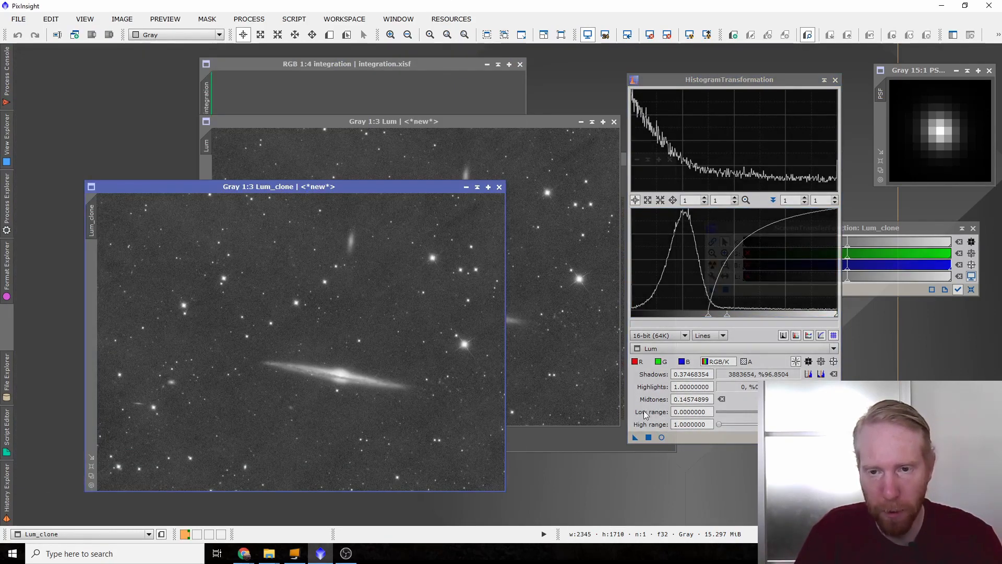
left_click_drag(635, 437, 103, 233)
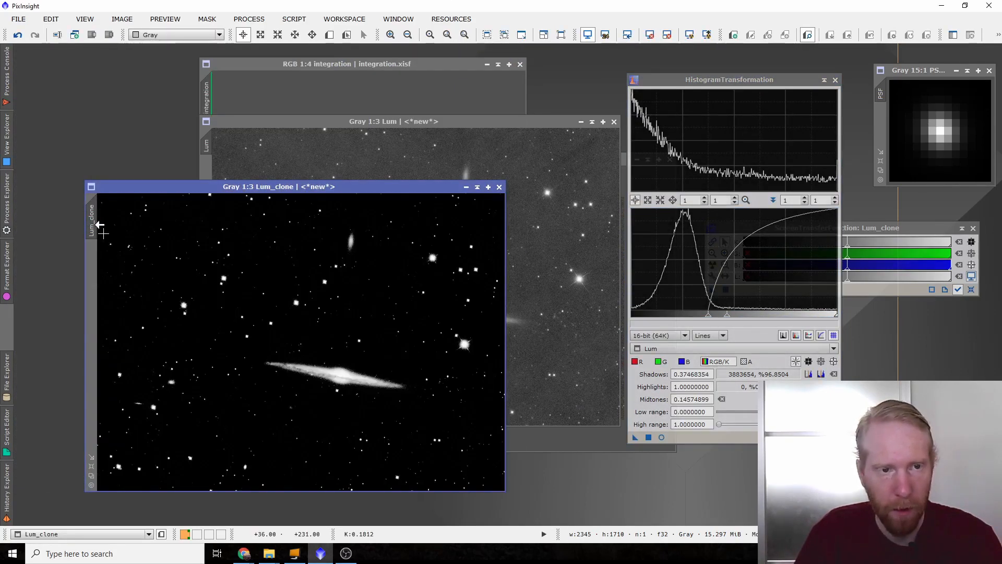
- Rename the high-contrast luminance clone as AggresiveLum
double_click(97, 224)
type("AggresiveLum")
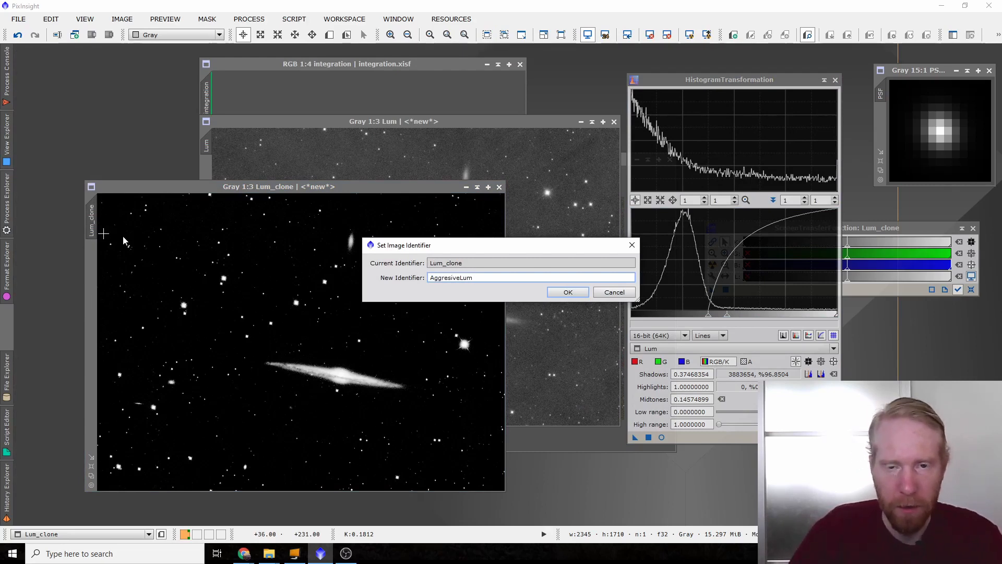
left_click(555, 292)
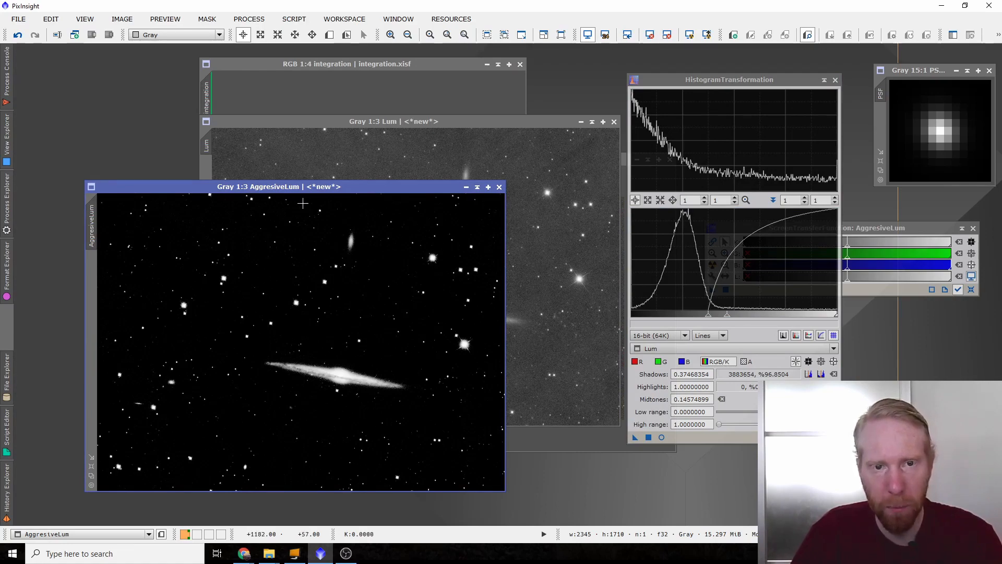
- Move AggresiveLum aside, minimise Lum, bring integration_ABE forward and close HistogramTransformation
left_click_drag(291, 190, 210, 150)
left_click_drag(508, 122, 333, 222)
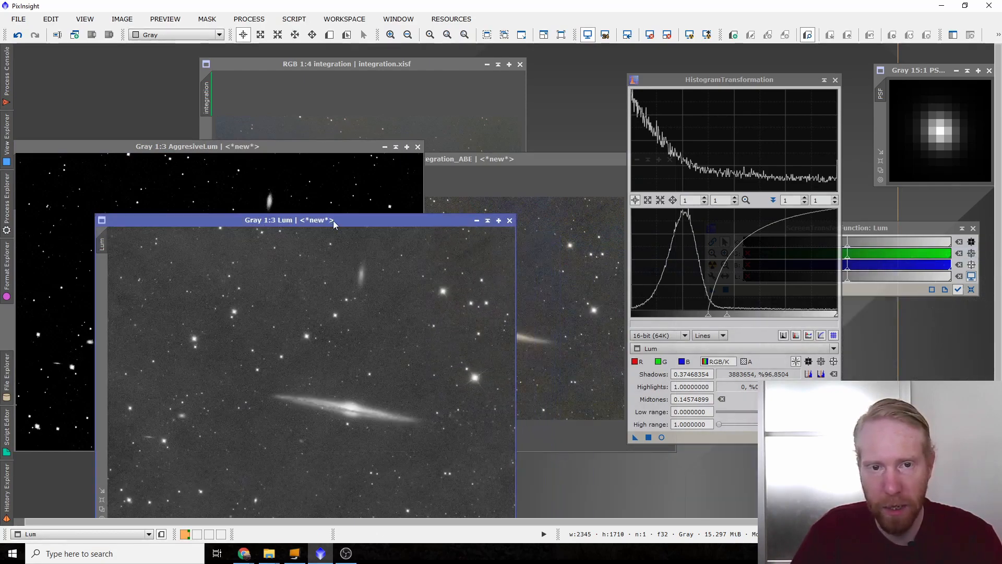
left_click(476, 220)
left_click_drag(320, 380, 928, 387)
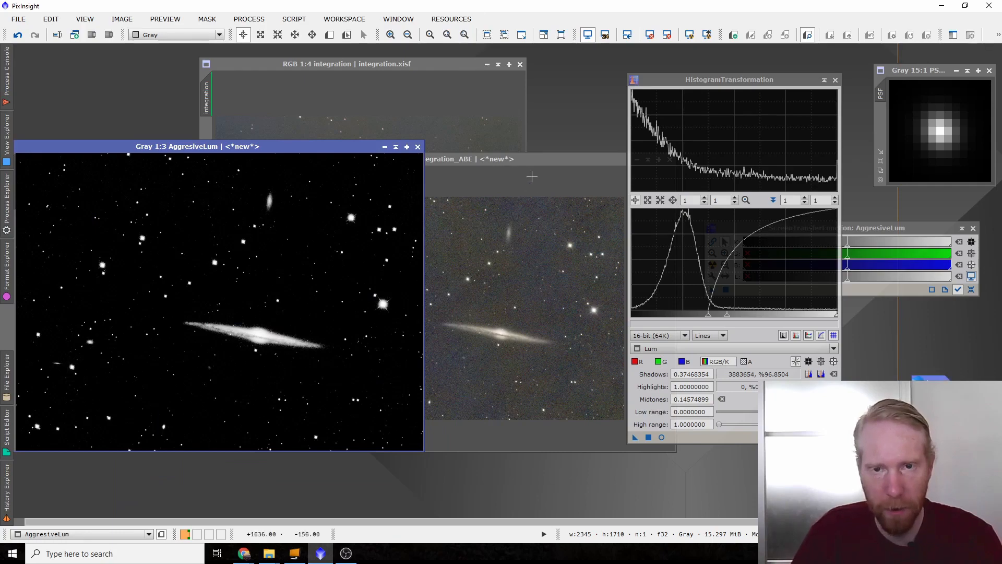
left_click_drag(516, 160, 385, 108)
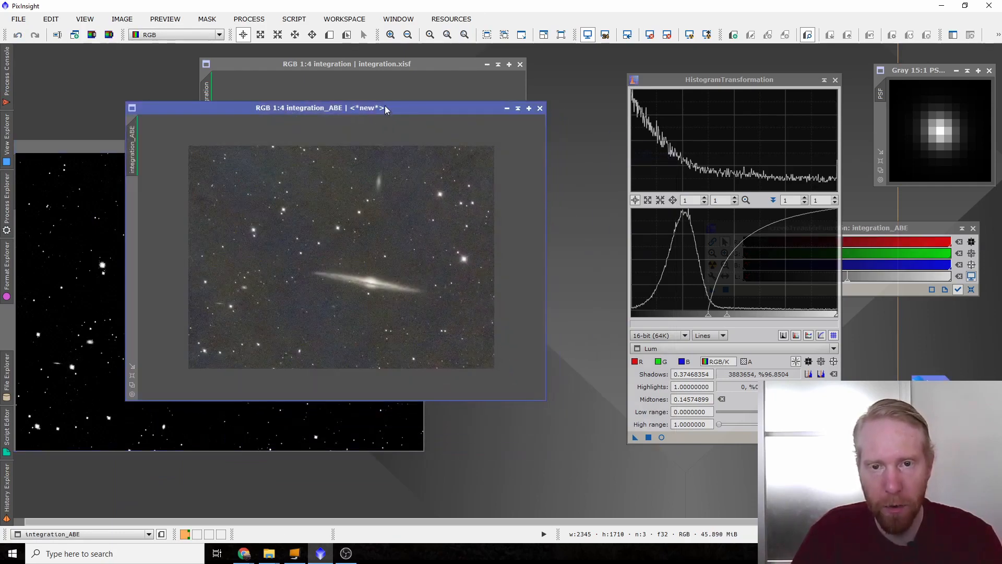
left_click(835, 80)
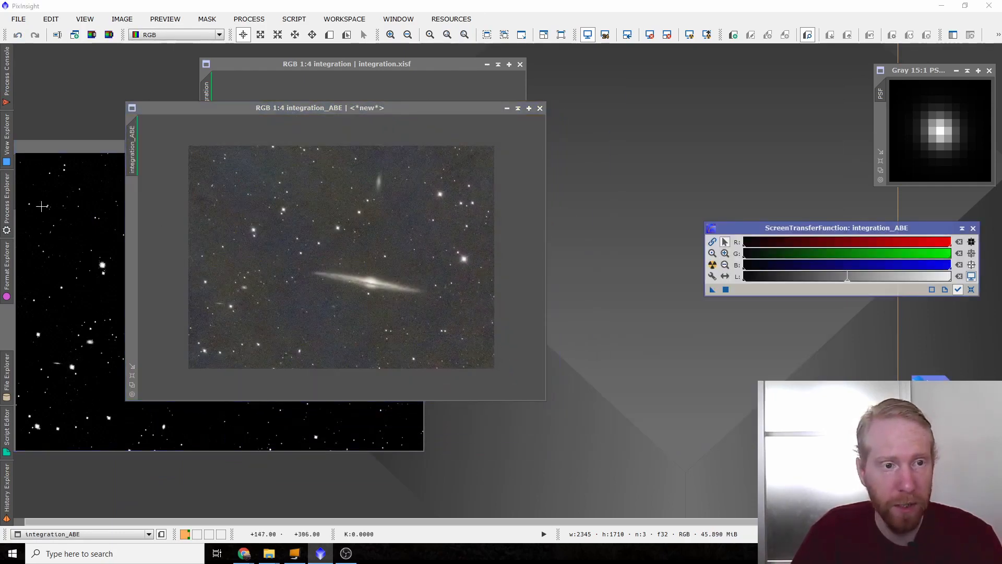
- Open StarMask and set the scale to 7, truncation to 0.25 and noise threshold to 0.01
left_click(4, 204)
scroll(113, 334, "down", 3)
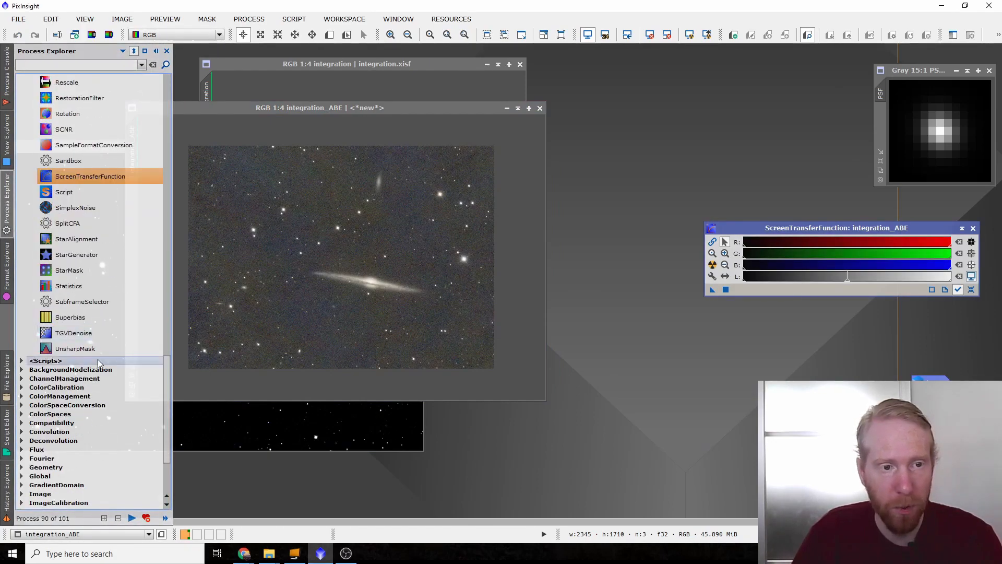
double_click(58, 270)
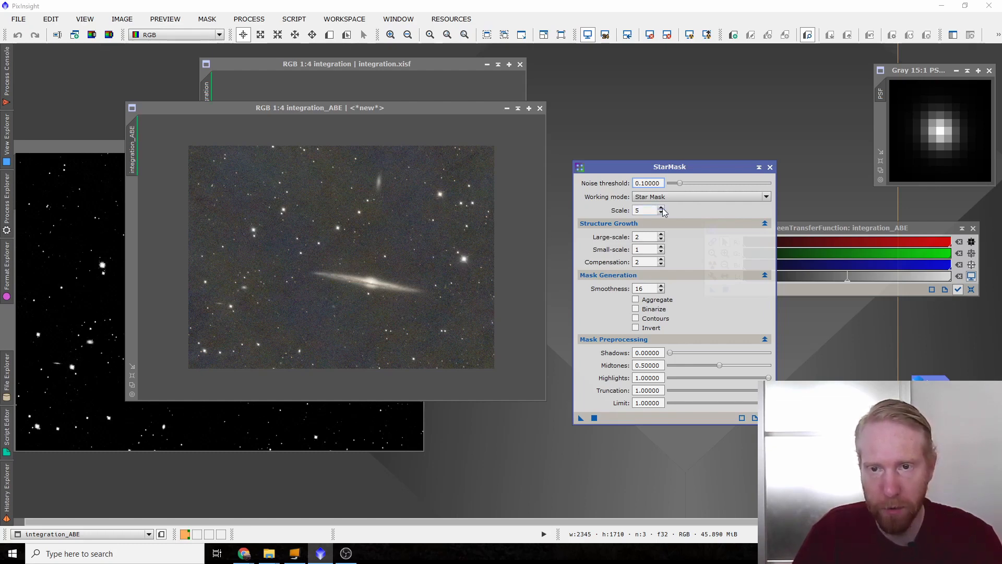
left_click(681, 185)
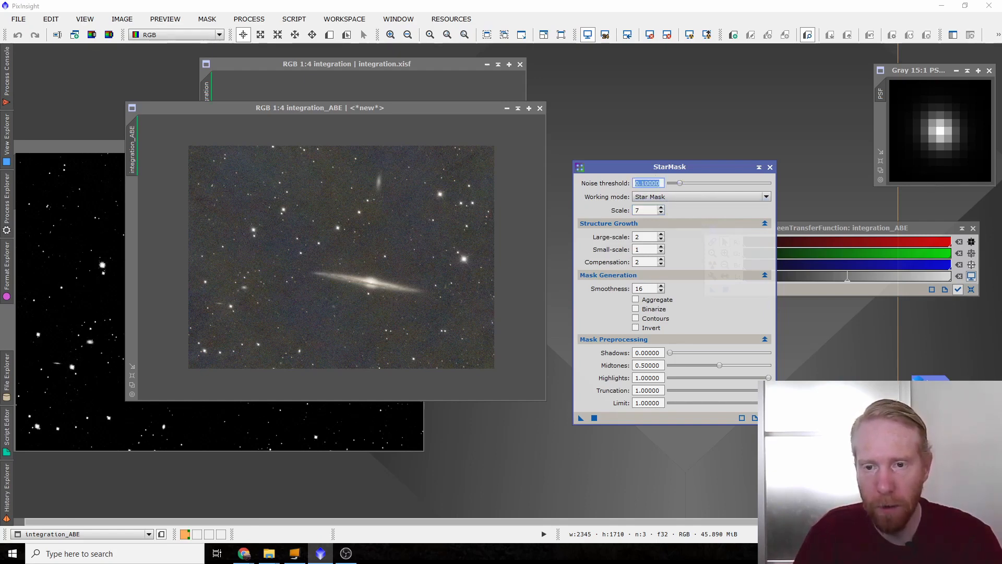
left_click_drag(768, 390, 698, 393)
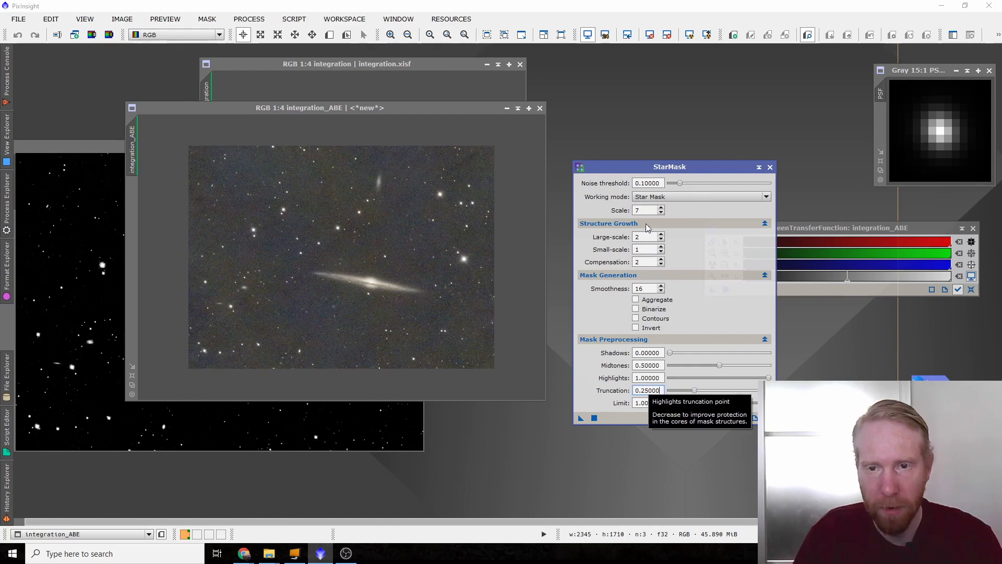
left_click_drag(679, 186, 677, 186)
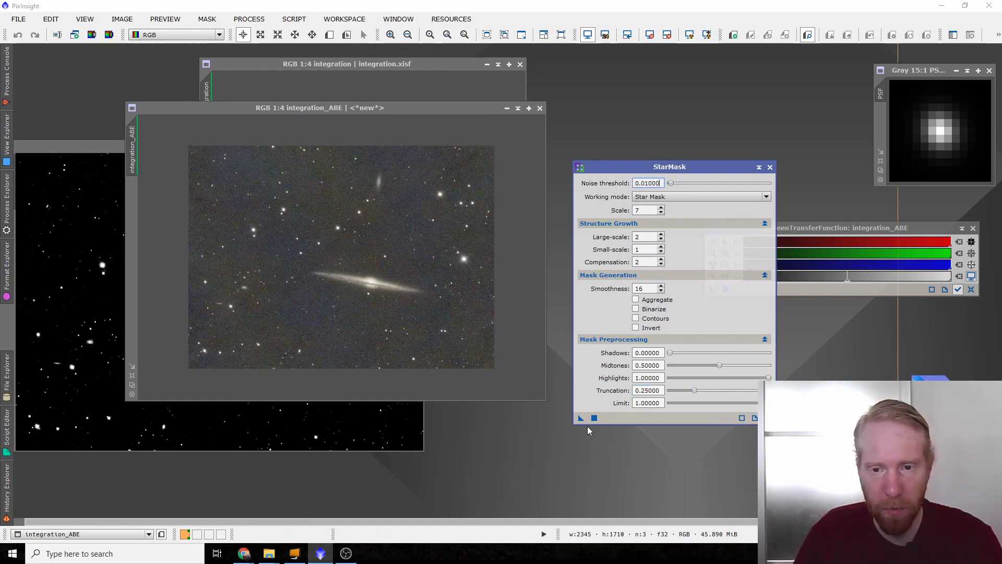
- Generate a trial star mask from integration_ABE, view it auto-stretched and discard it
left_click_drag(580, 417, 329, 238)
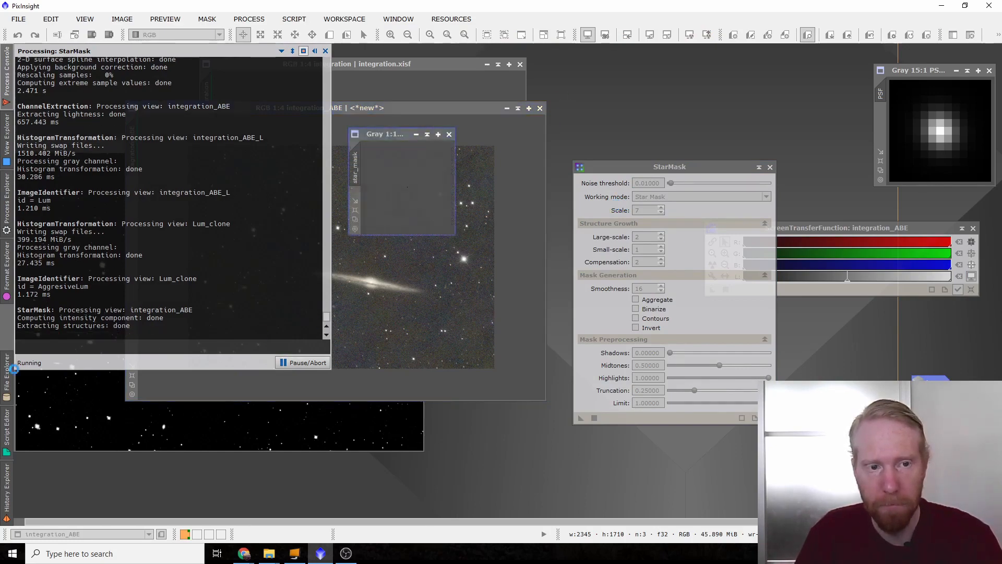
left_click_drag(581, 135, 302, 143)
left_click(690, 39)
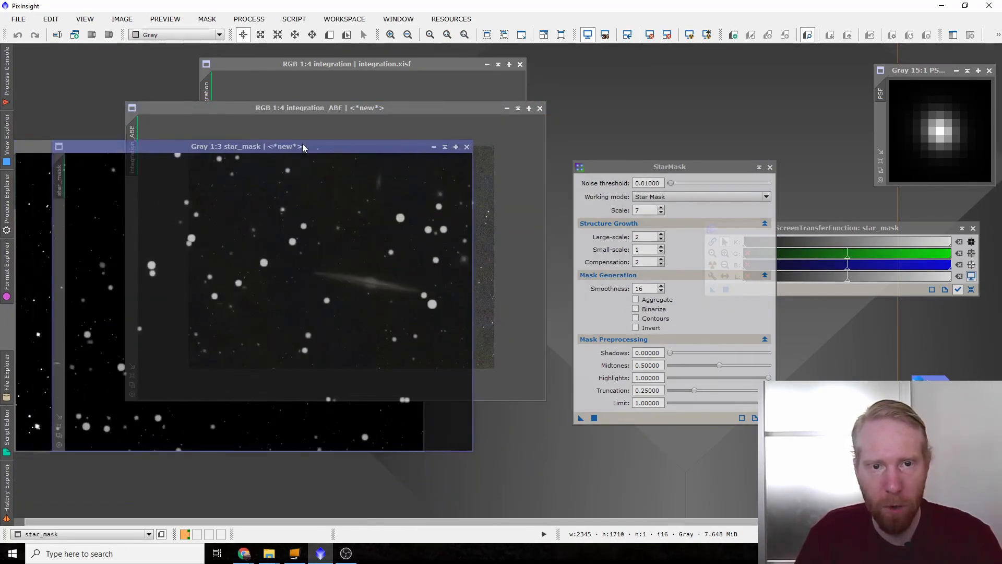
left_click(467, 146)
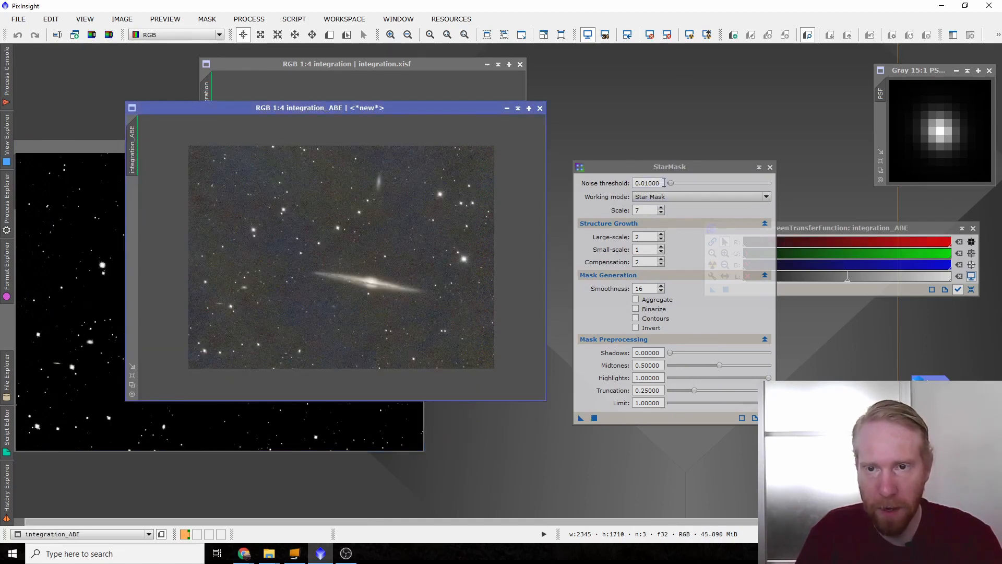
- Set StarMask's noise threshold to 0.005, generate another mask from integration_ABE and view it auto-stretched
left_click_drag(647, 183, 655, 183)
type("0")
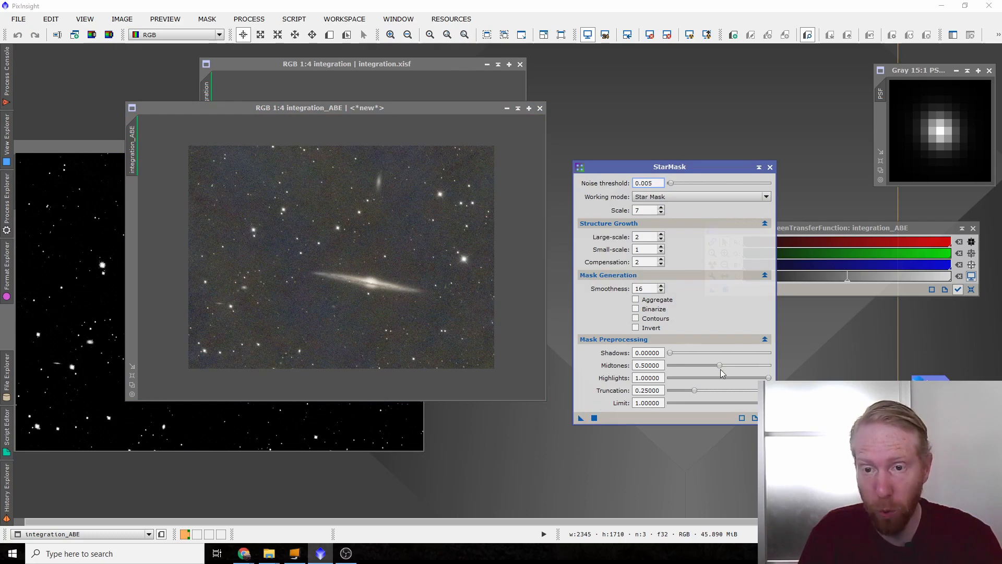
left_click_drag(582, 423, 377, 232)
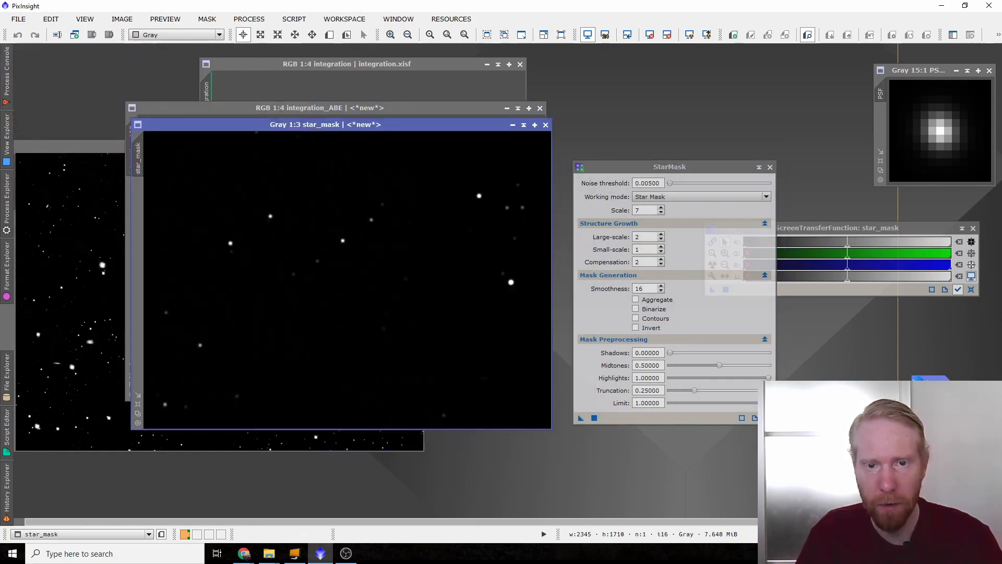
left_click(690, 35)
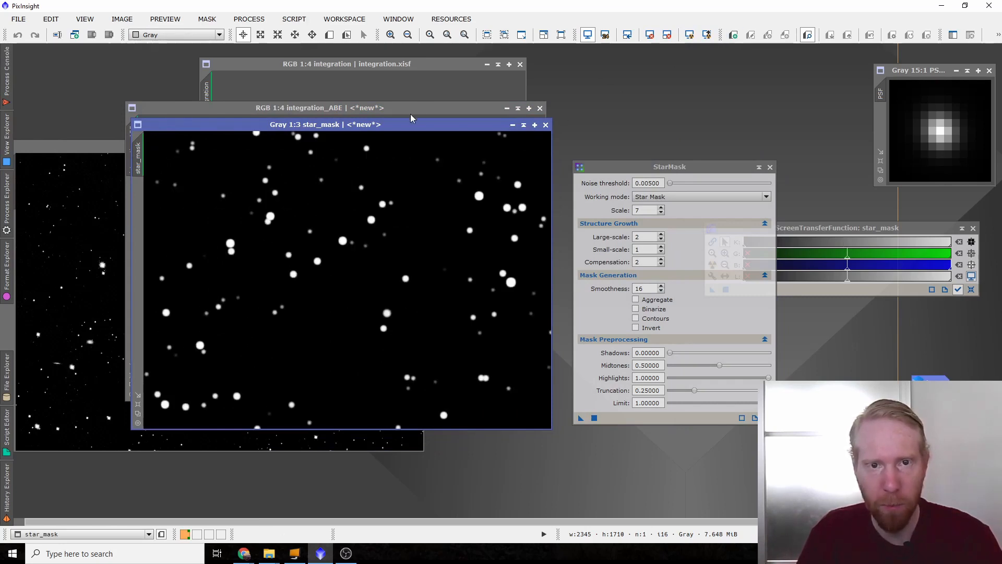
left_click_drag(408, 126, 401, 178)
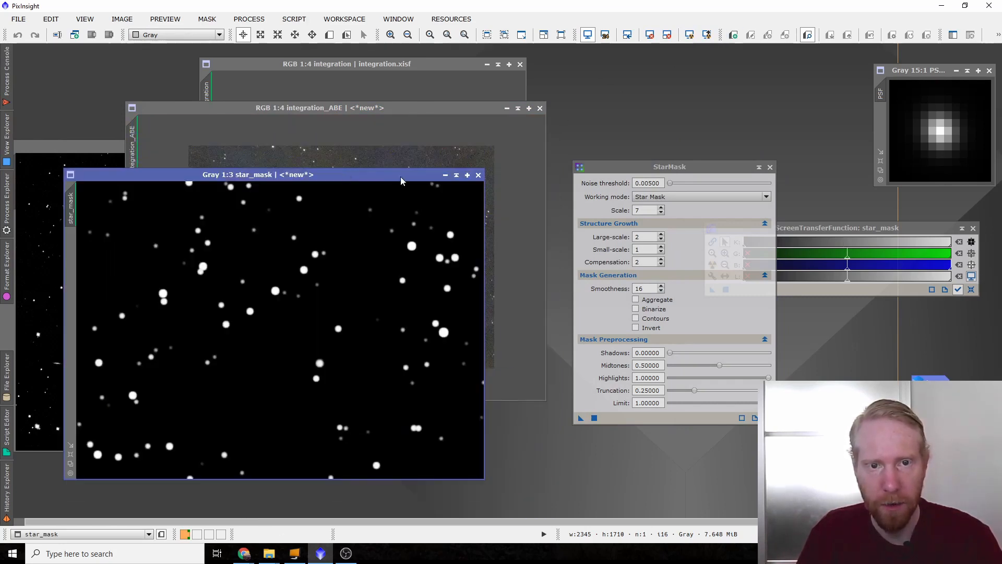
- Discard the trial mask and regenerate it from integration_ABE with noise threshold 0.01, large-scale growth 1, smoothness 8 and midtones 0.26
left_click(478, 175)
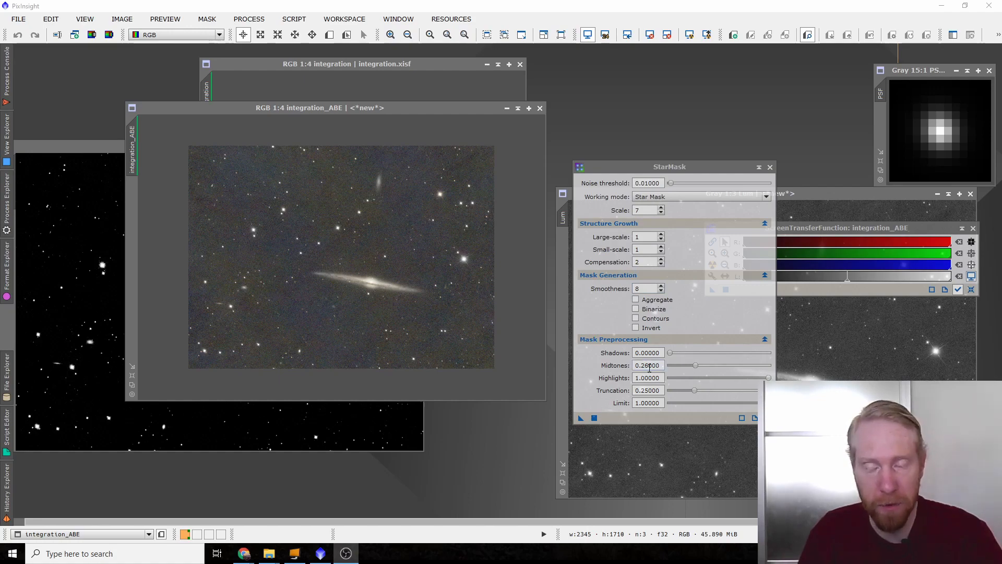
left_click_drag(581, 418, 253, 226)
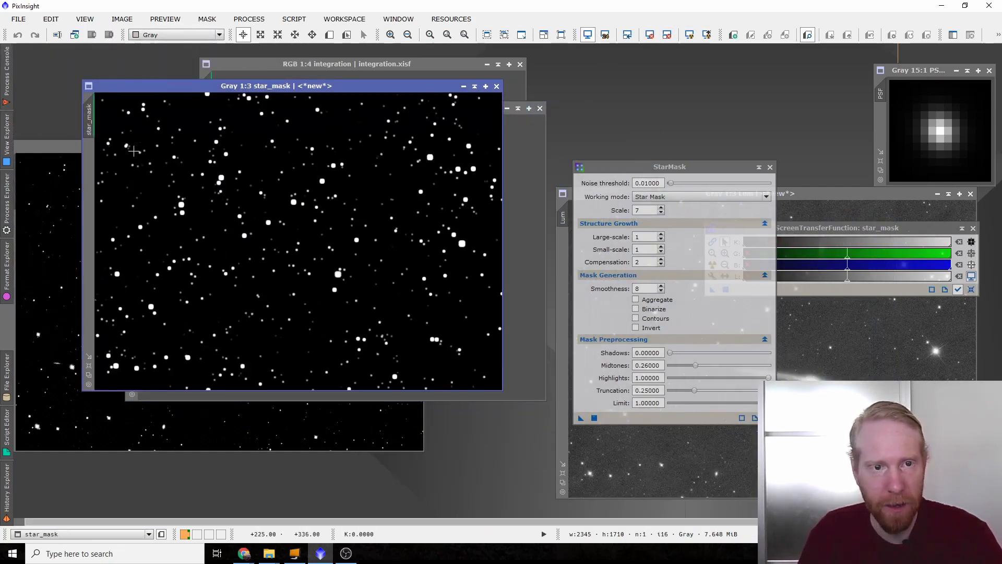
- Open ScreenTransferFunction and HistogramTransformation, and reset the HistogramTransformation parameters
mouse_move(12, 212)
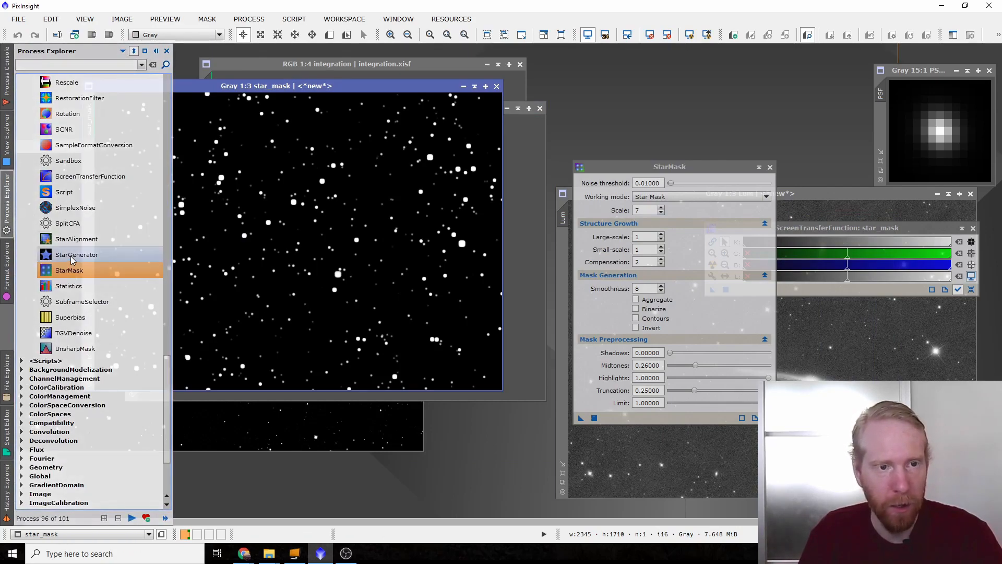
double_click(92, 178)
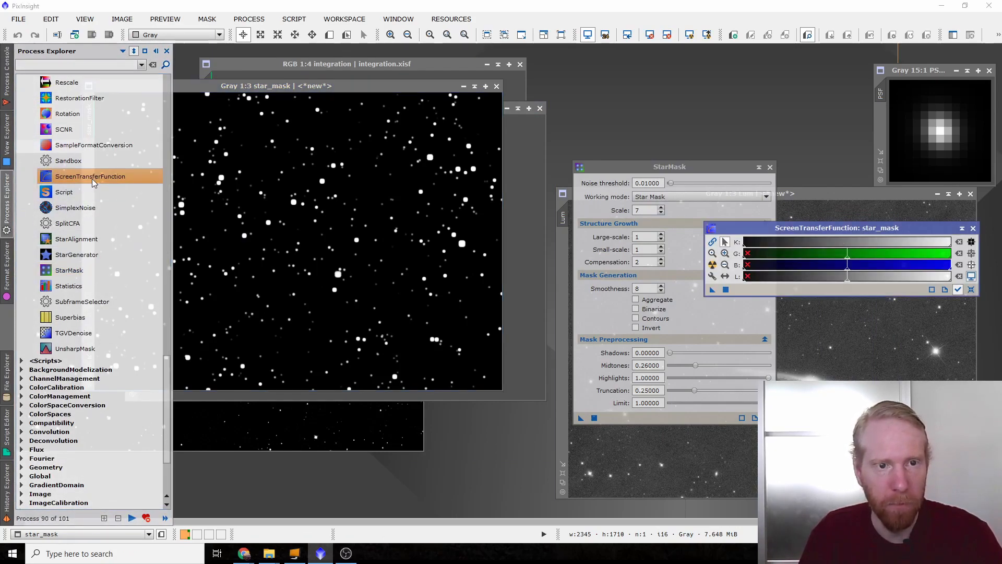
scroll(106, 192, "up", 7)
scroll(106, 192, "up", 5)
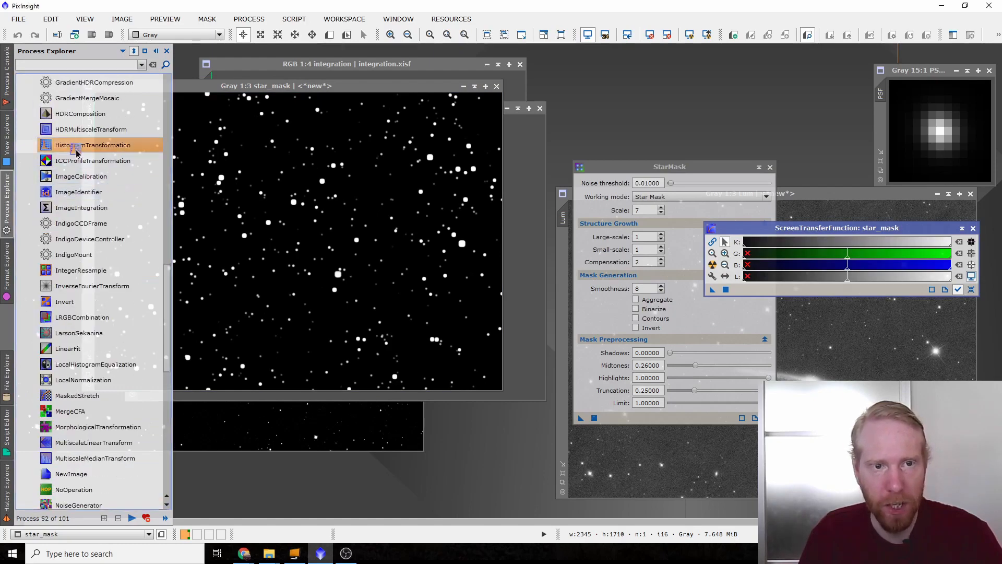
double_click(92, 144)
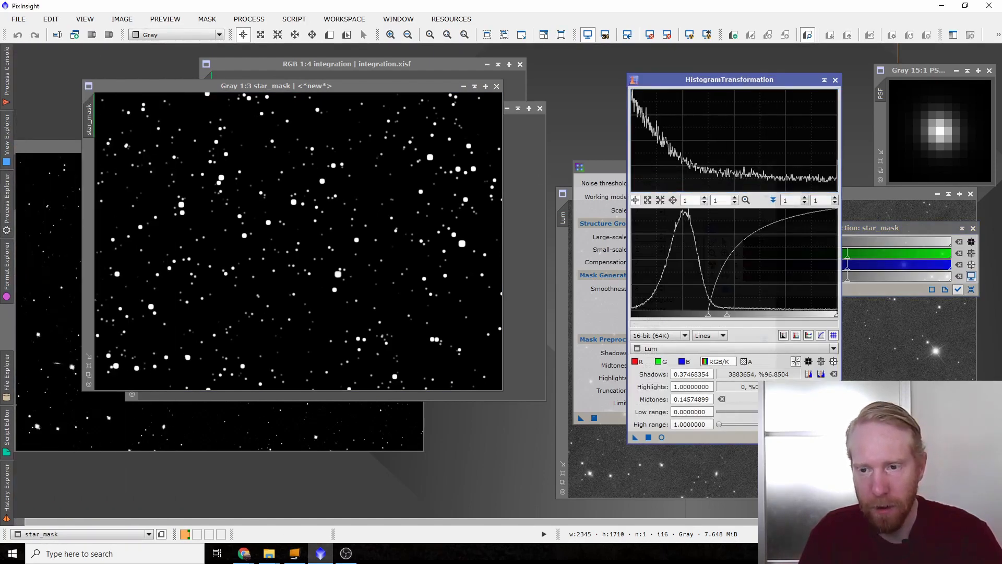
left_click(833, 437)
- Transfer star_mask's screen stretch to HistogramTransformation, apply it permanently to star_mask and reset the mask's screen stretch
left_click(885, 289)
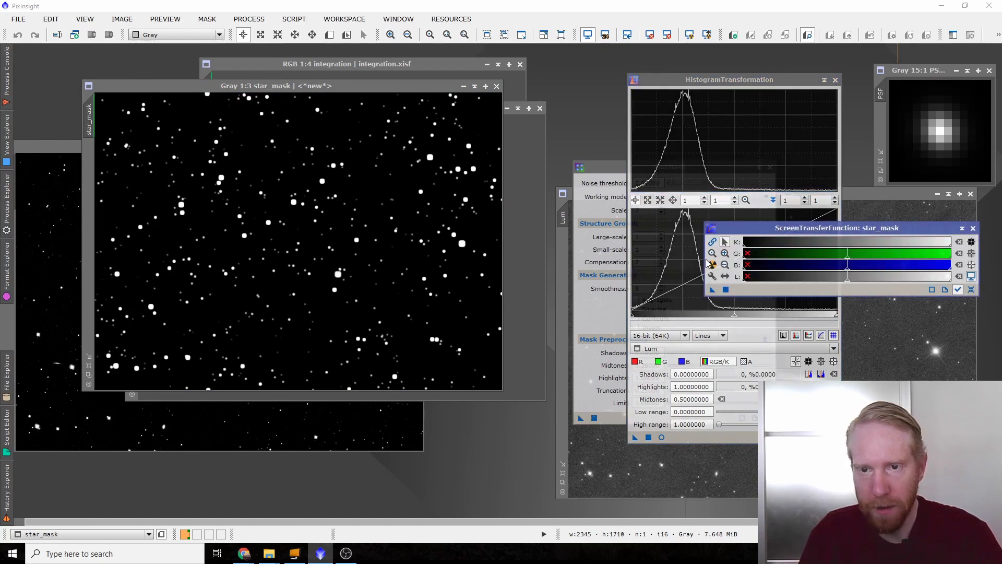
left_click(481, 247)
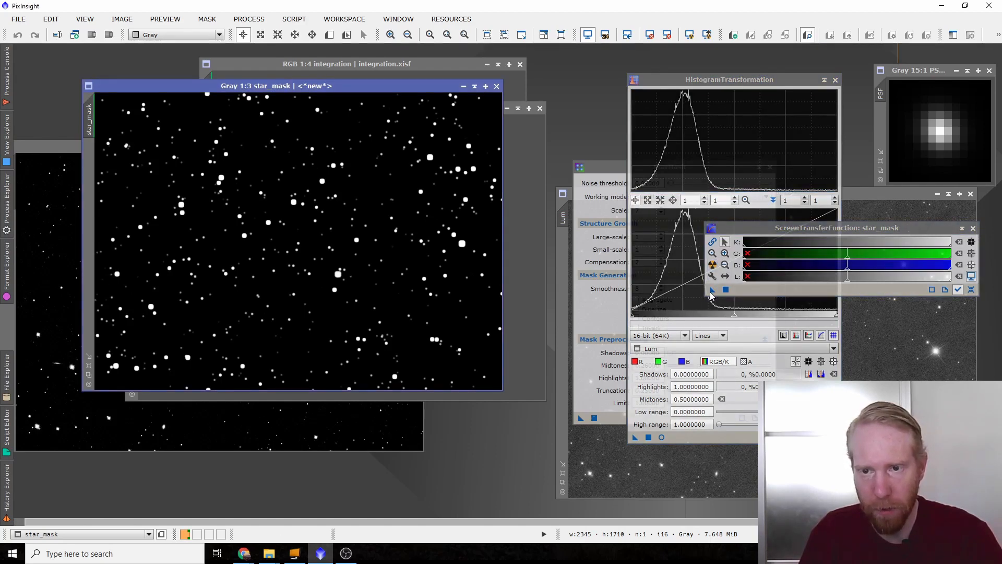
left_click_drag(712, 291, 697, 439)
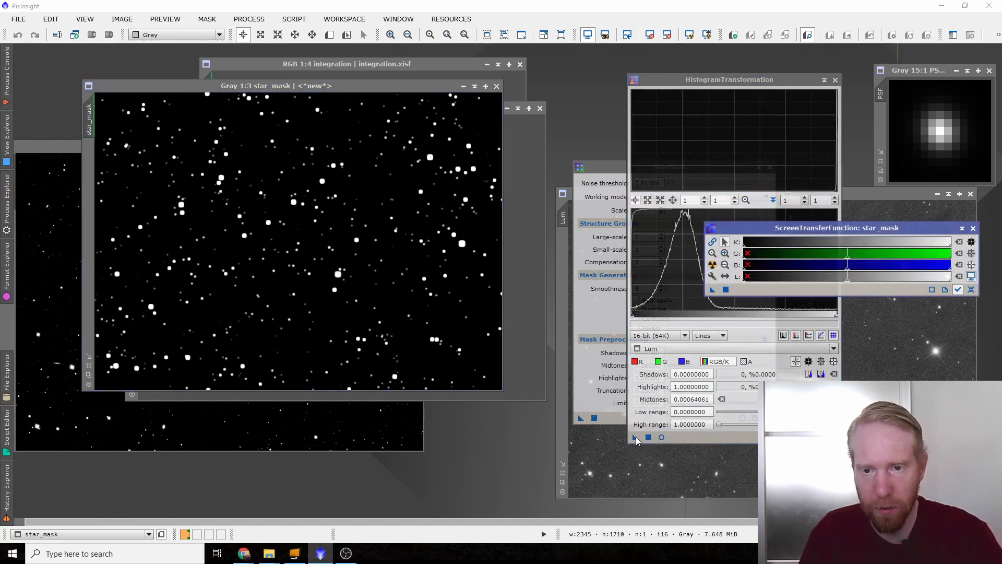
left_click_drag(635, 437, 336, 209)
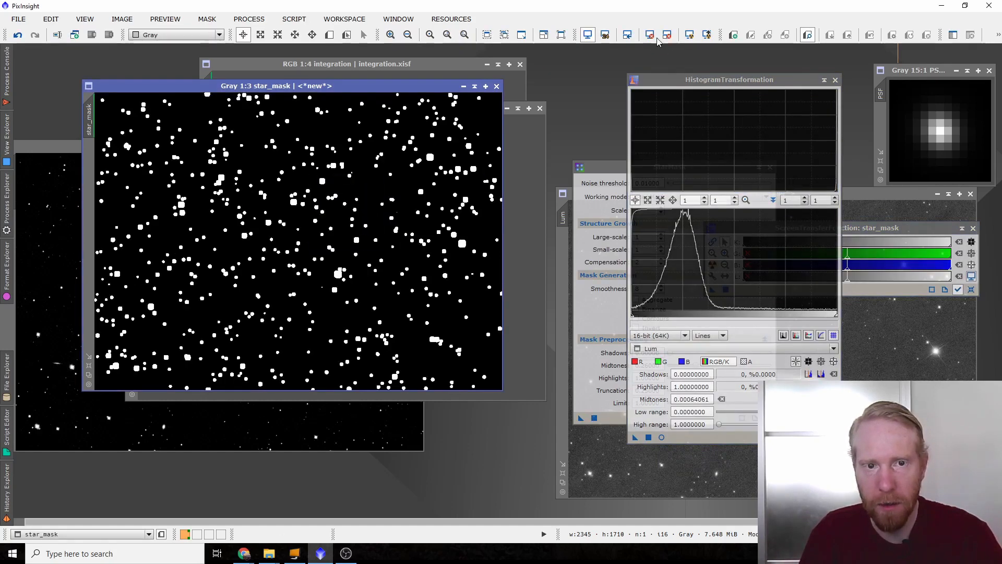
left_click(657, 39)
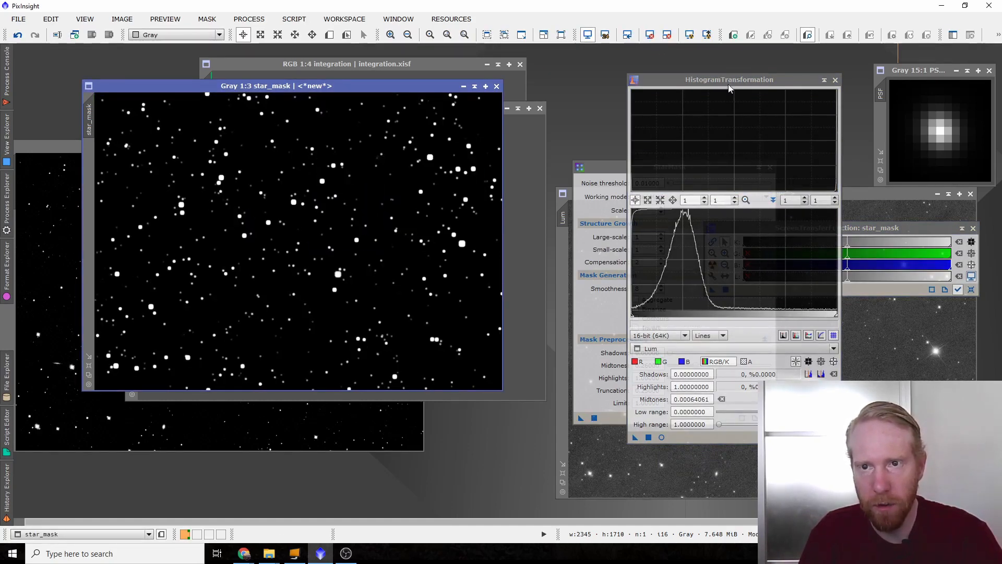
- Move HistogramTransformation aside, minimise star_mask to an icon and place AggresiveLum beside integration_ABE
left_click_drag(729, 89, 833, 92)
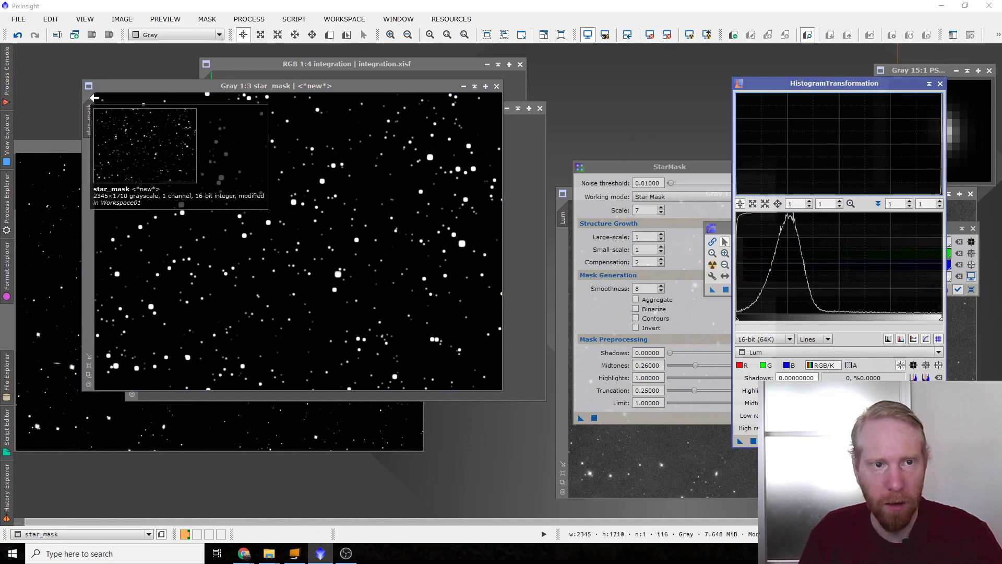
left_click_drag(94, 97, 459, 446)
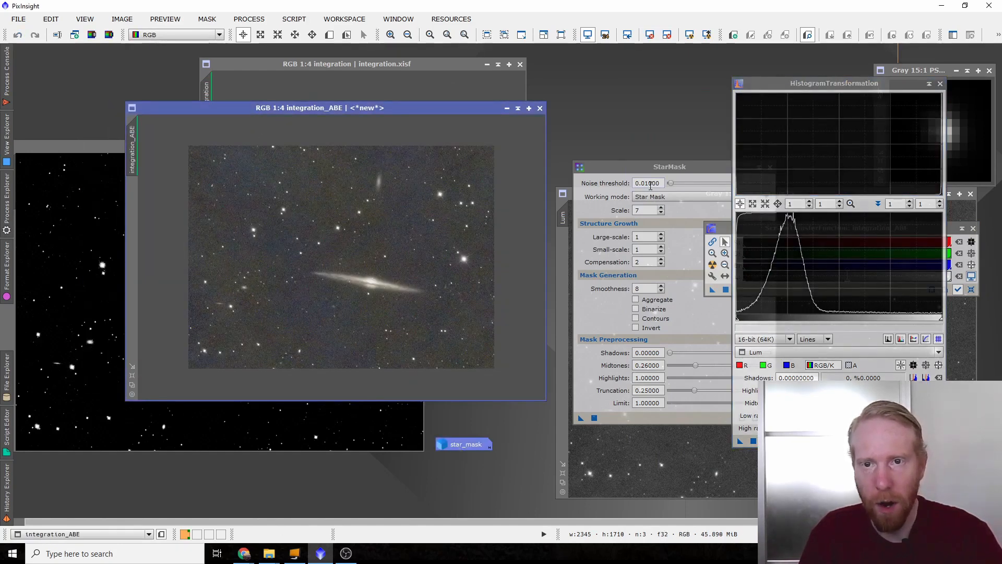
left_click_drag(83, 147, 410, 149)
- Apply AggresiveLum as the mask on integration_ABE and hide the mask overlay
left_click_drag(339, 185, 134, 214)
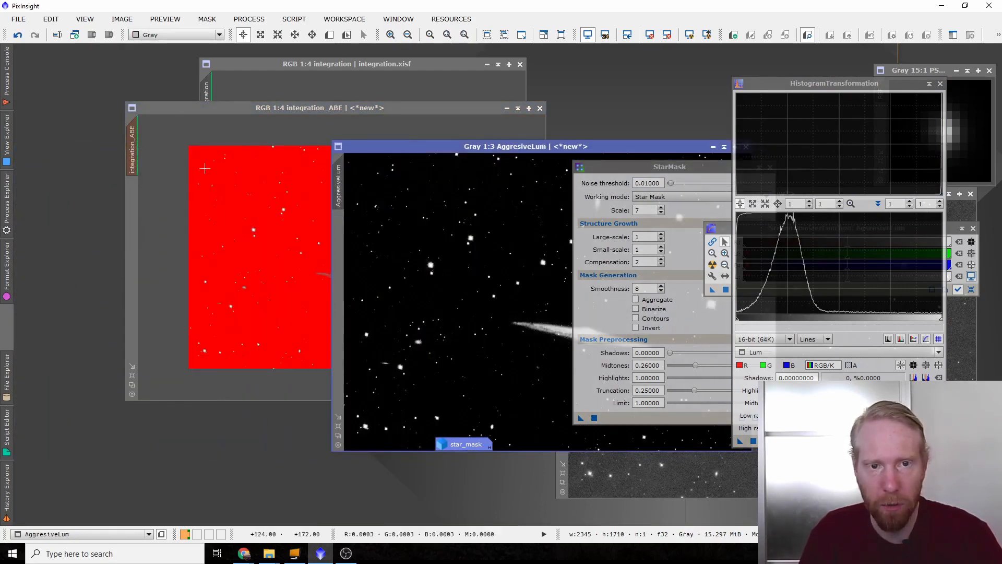
left_click(239, 121)
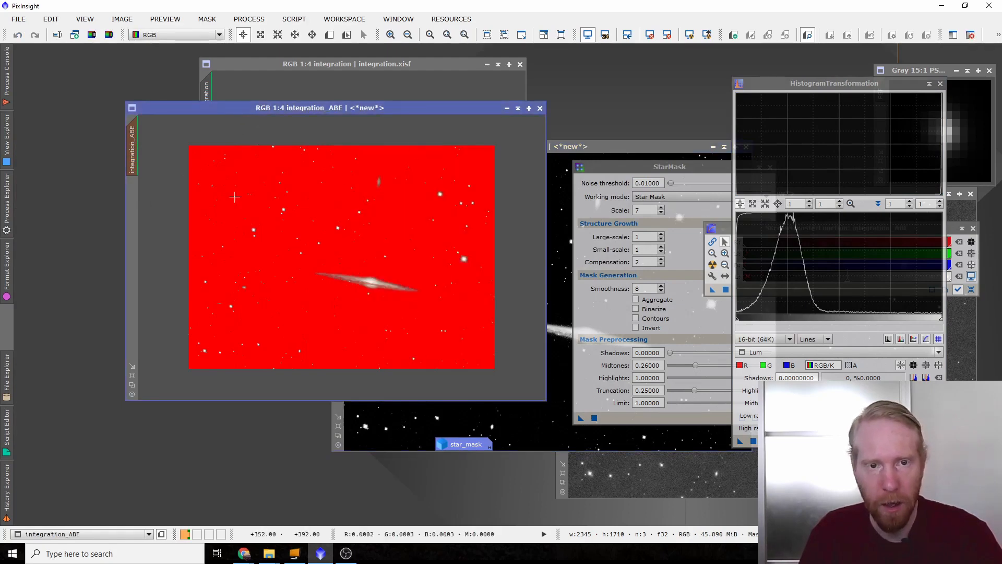
left_click(207, 19)
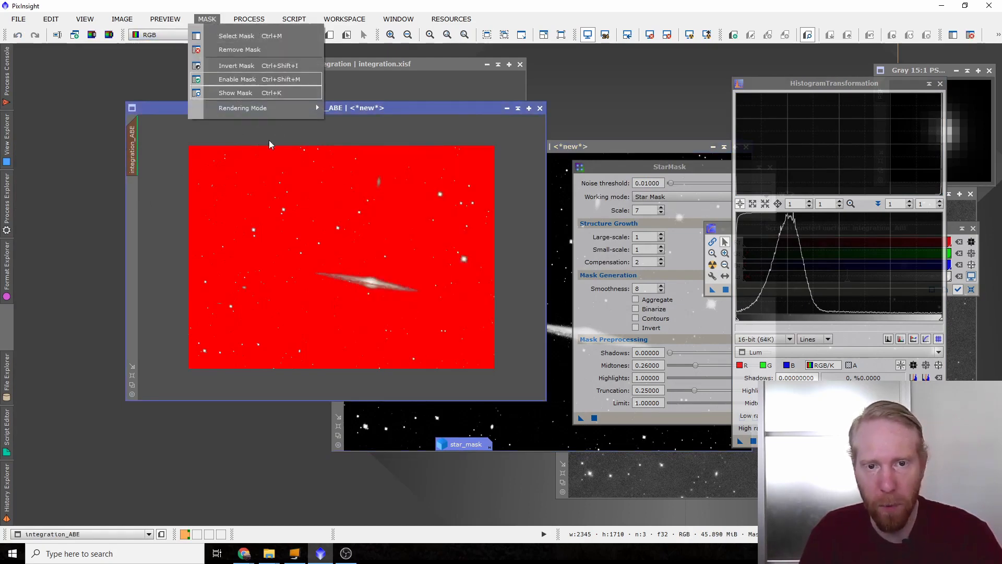
left_click(235, 92)
- Open the Deconvolution process and place its window over integration_ABE
scroll(395, 287, "up", 2)
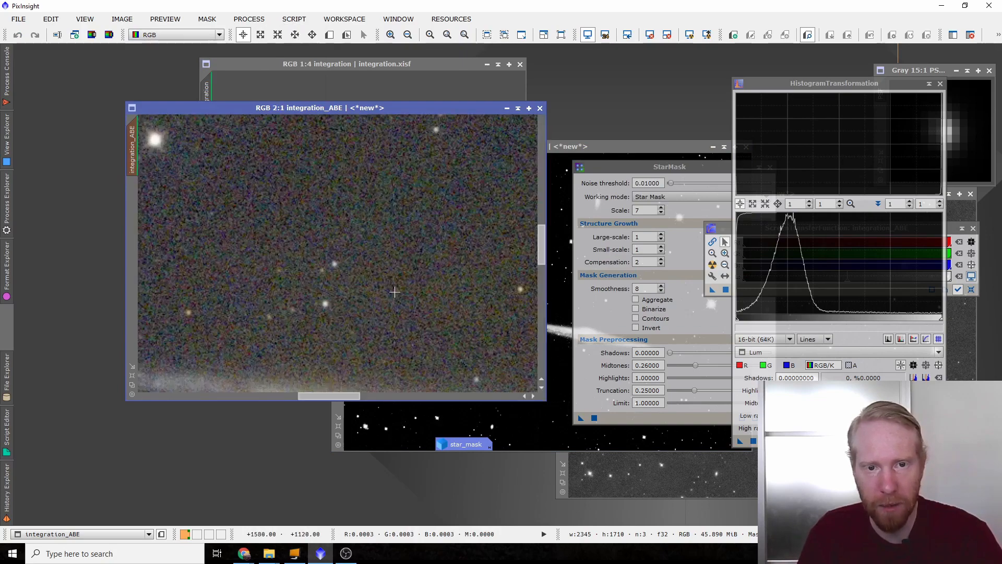
left_click(10, 198)
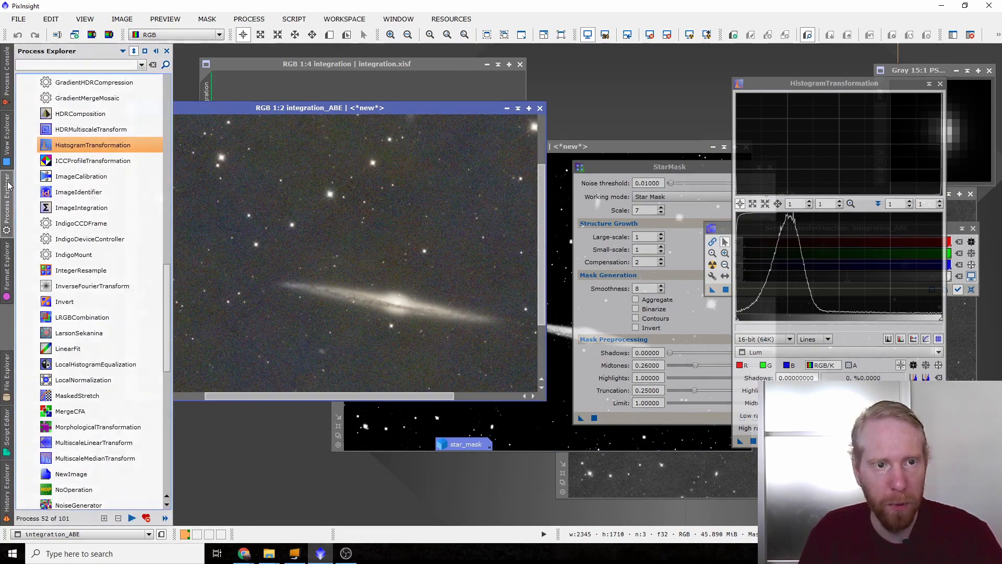
scroll(131, 265, "up", 1)
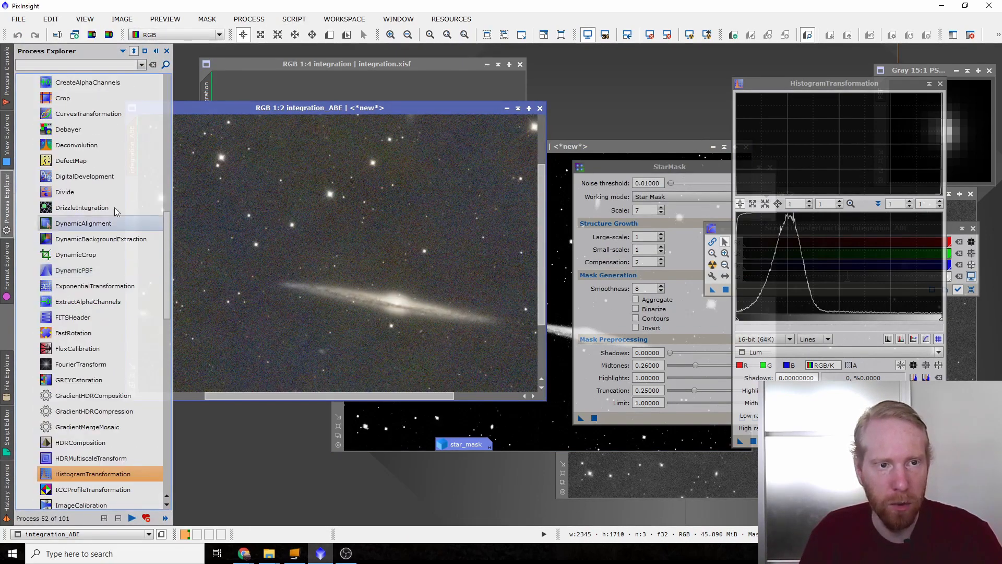
double_click(71, 147)
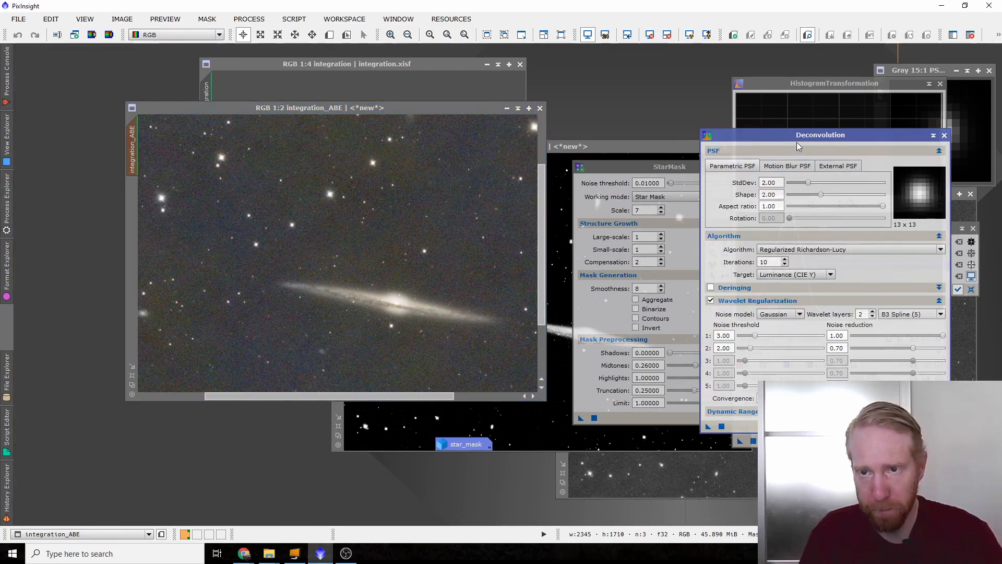
left_click_drag(841, 134, 273, 133)
- Select the PSF view as Deconvolution's external PSF and move the PSF image window further aside
left_click(267, 149)
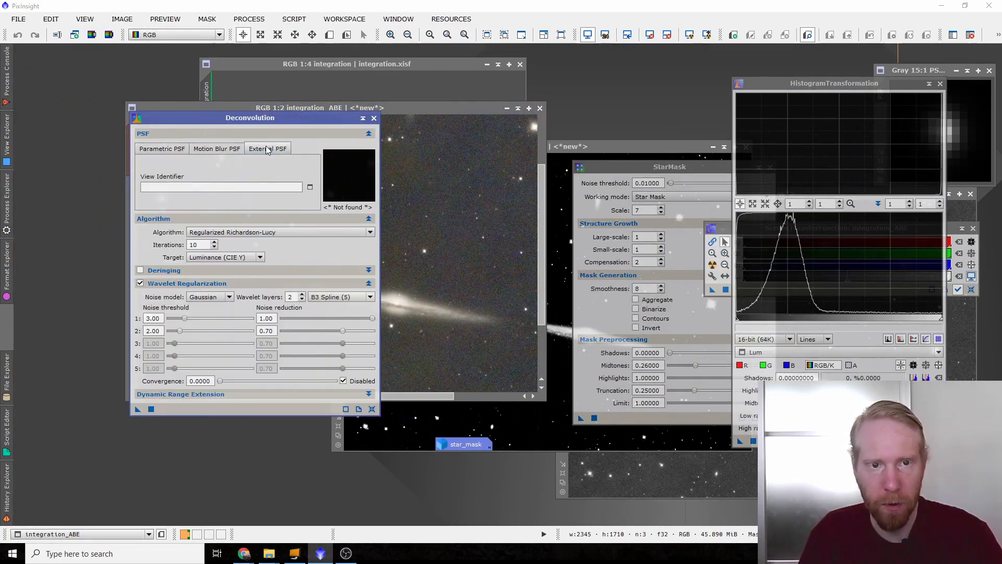
left_click(310, 187)
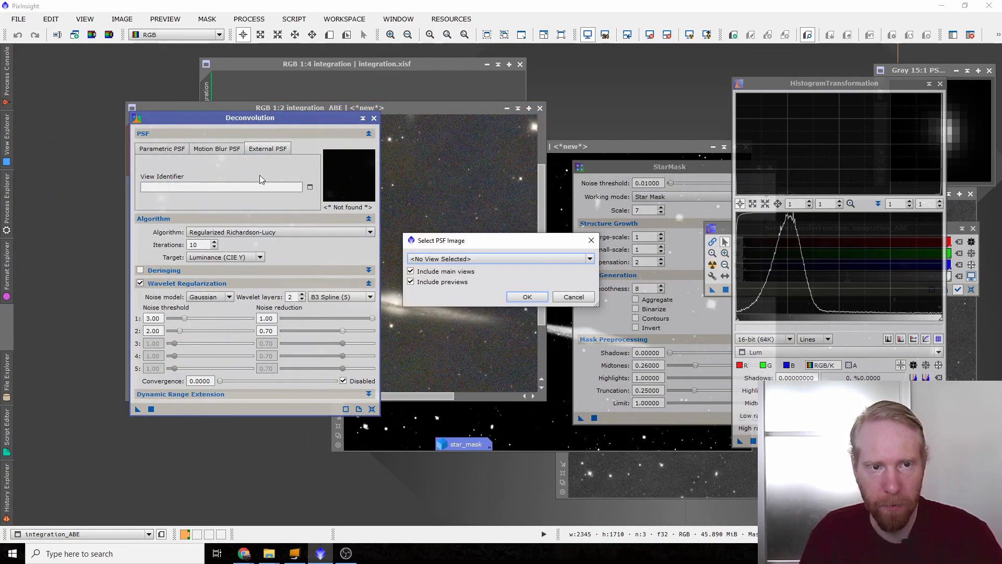
left_click(458, 259)
left_click(433, 295)
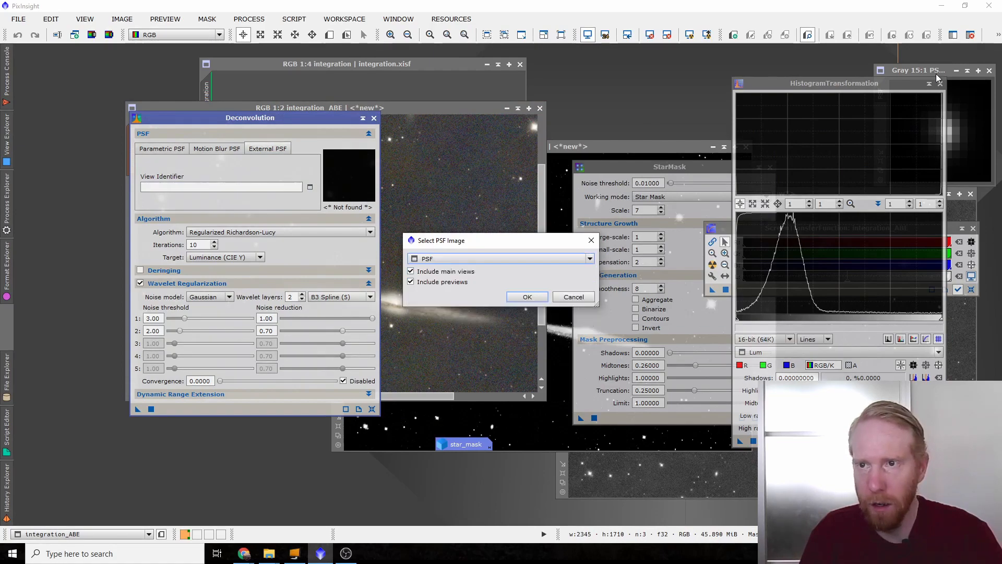
key("Return")
left_click_drag(904, 70, 943, 55)
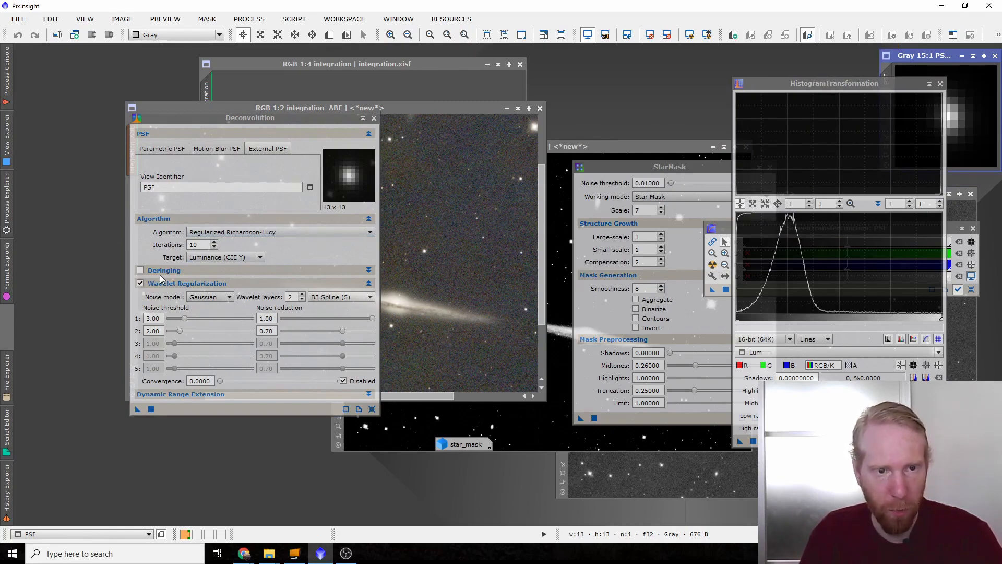
- Enable deringing and local deringing in Deconvolution, with star_mask as the local support image
left_click(140, 269)
left_click(200, 268)
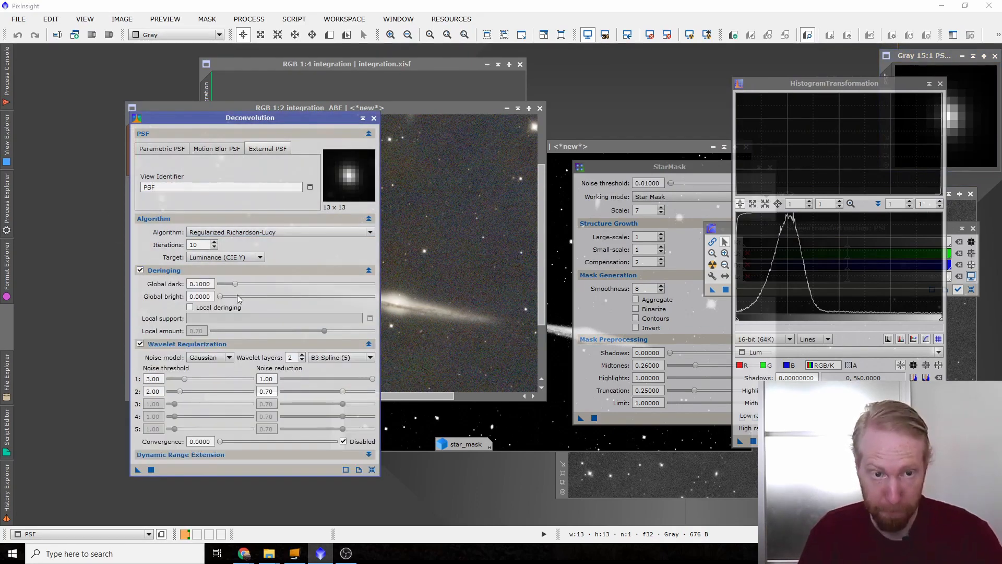
left_click(197, 310)
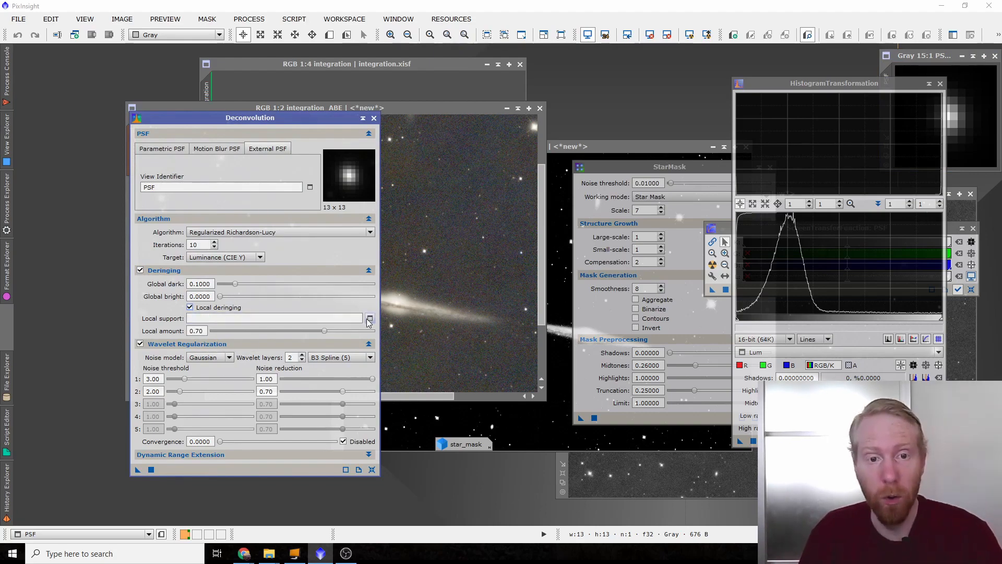
left_click(370, 318)
left_click(444, 270)
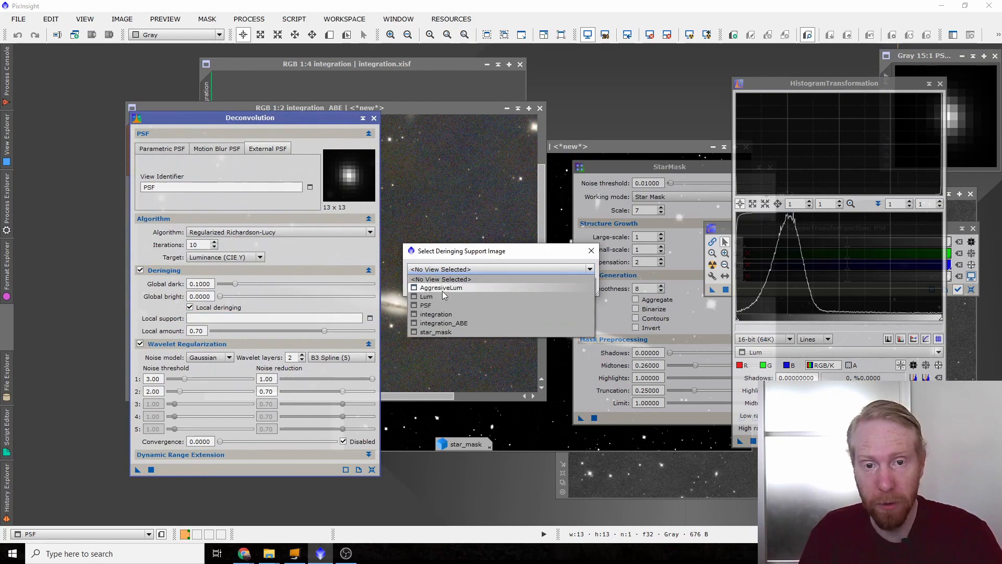
left_click(438, 331)
left_click(512, 286)
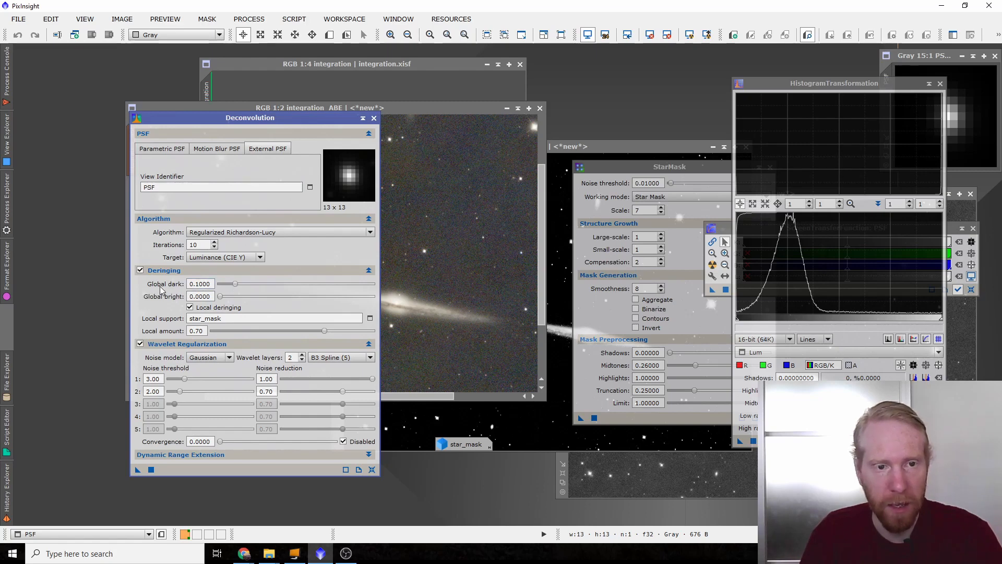
- Set the Global dark deringing value to 0.0100 and move the Deconvolution window off the galaxy image
left_click(235, 285)
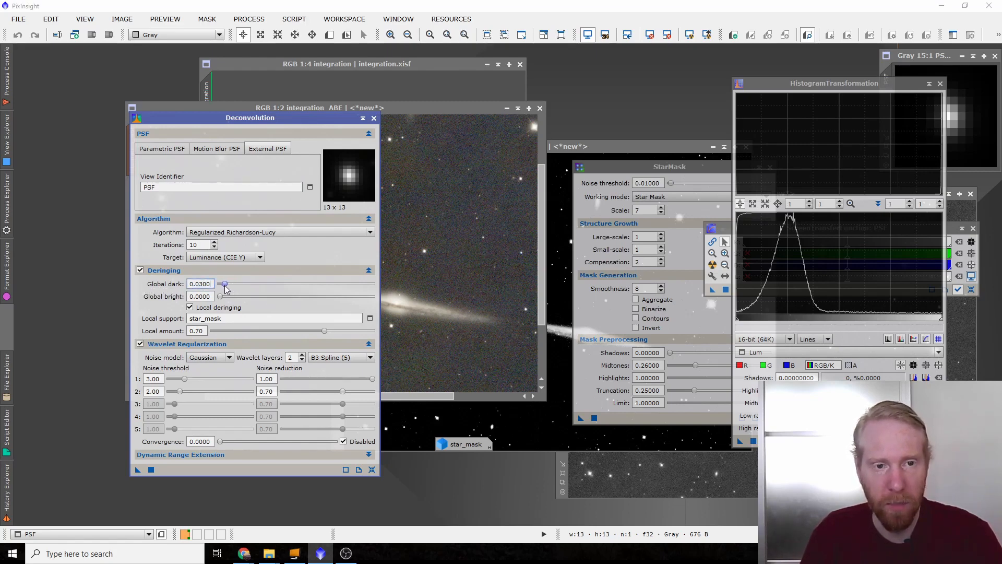
left_click_drag(226, 287, 224, 287)
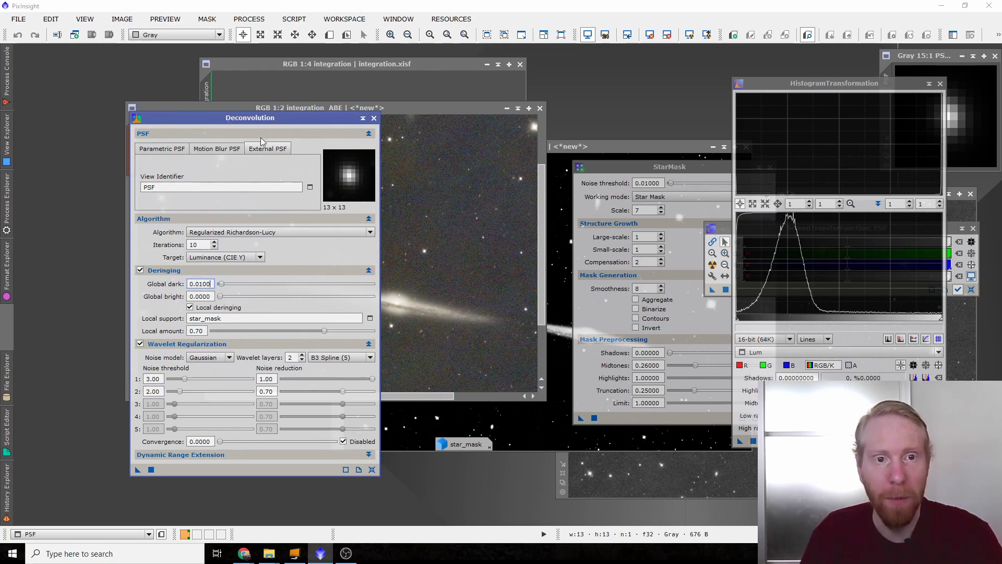
left_click_drag(221, 119, 664, 95)
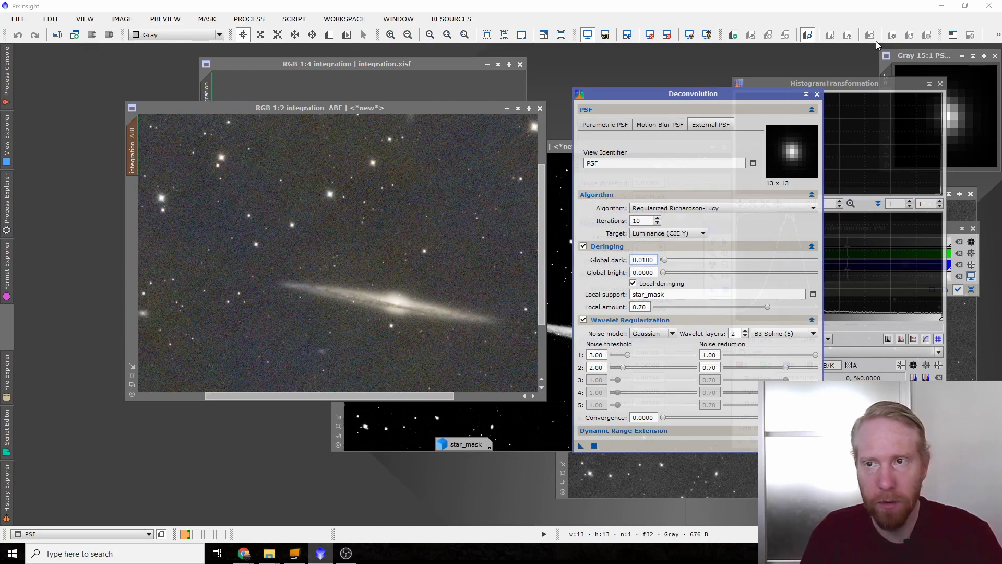
- Create a preview of about 1186 × 810 px around the galaxy in integration_ABE and run Deconvolution on it
left_click(329, 35)
left_click_drag(206, 153, 515, 364)
left_click(133, 198)
scroll(186, 232, "down", 1)
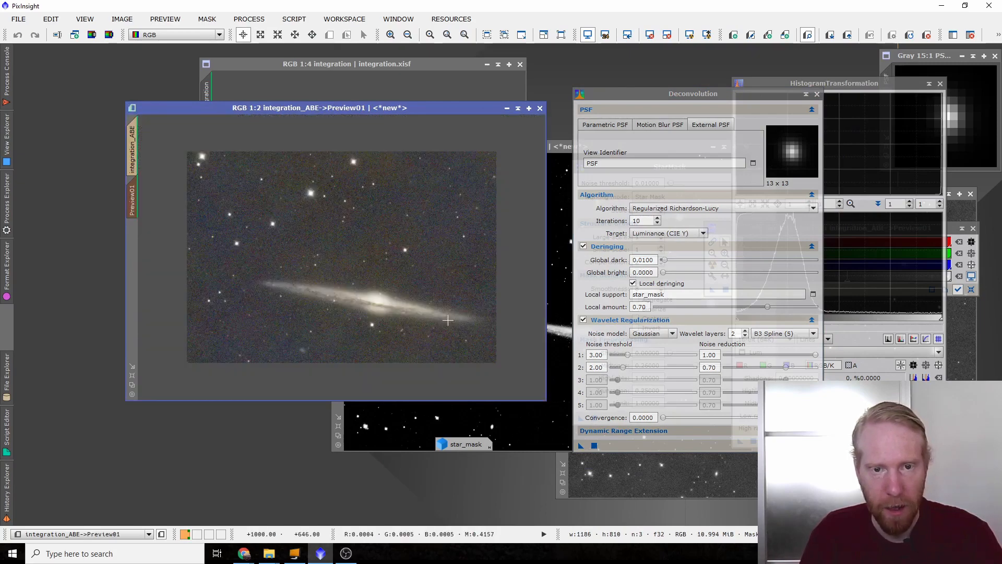
left_click(594, 445)
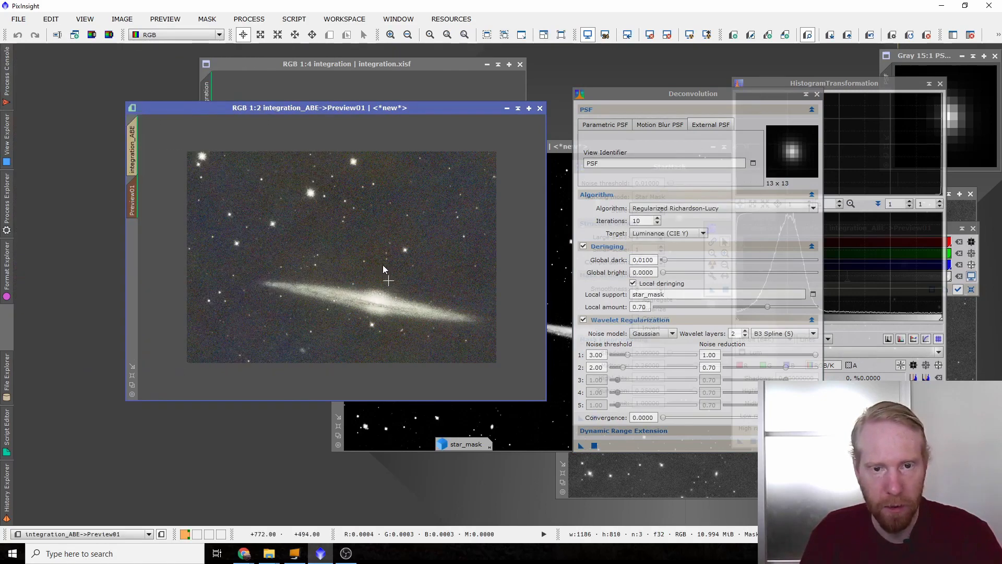
scroll(368, 266, "up", 1)
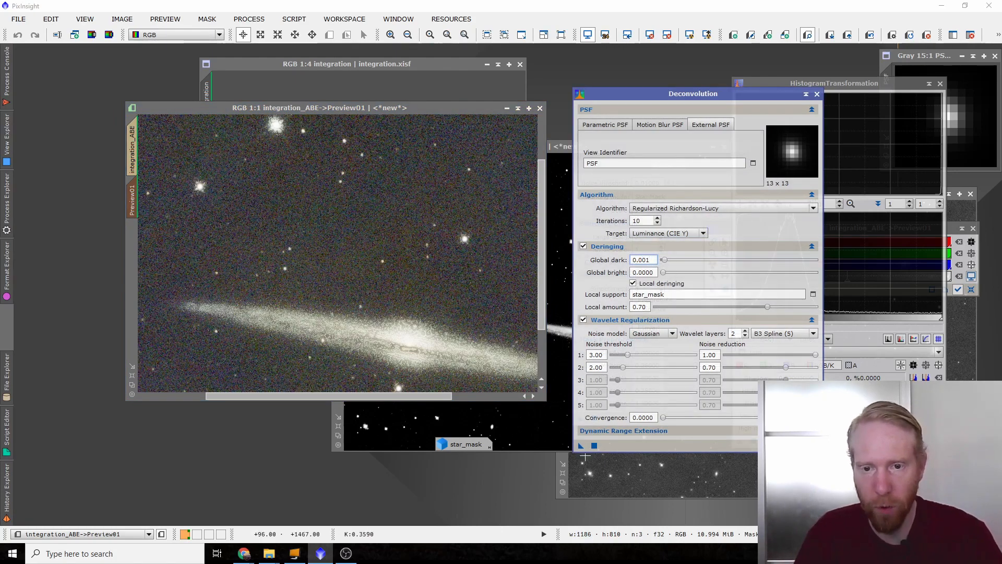
- Set Global dark to 0.0010, reapply Deconvolution to Preview01 and compare the galaxy core before and after
left_click_drag(581, 445, 214, 240)
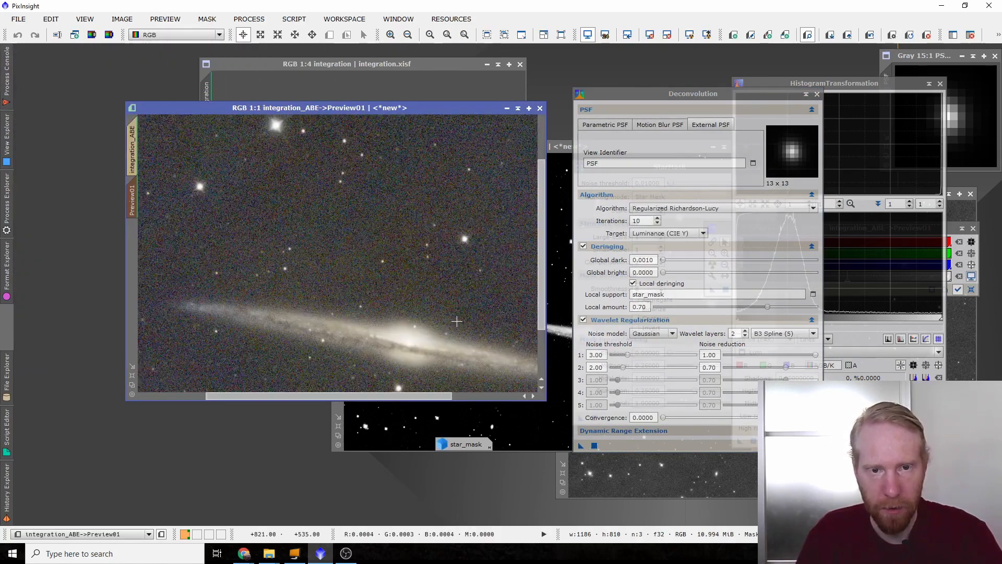
scroll(452, 319, "up", 1)
scroll(445, 316, "down", 1)
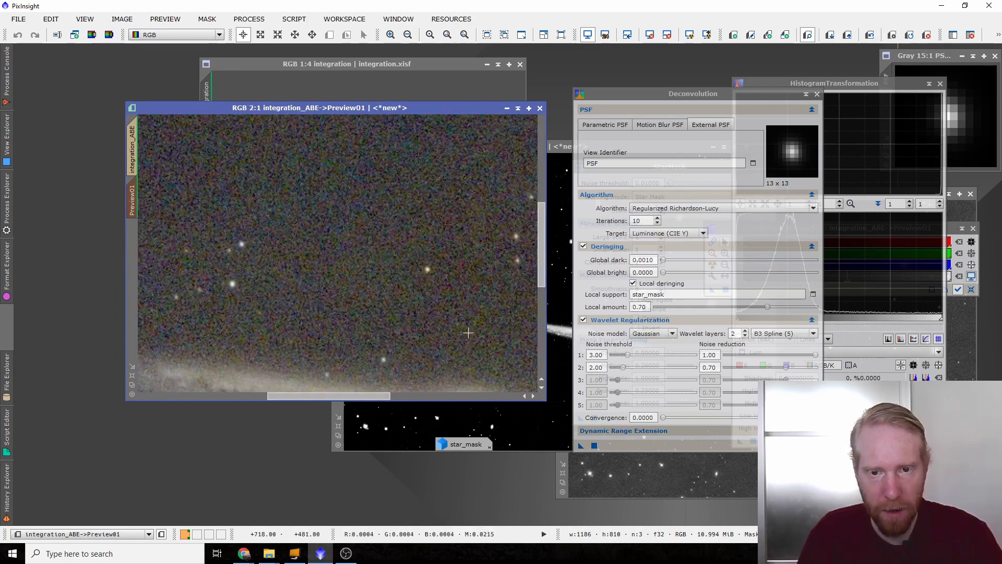
scroll(320, 263, "up", 1)
left_click_drag(541, 261, 542, 315)
left_click(355, 404)
left_click_drag(310, 397, 343, 398)
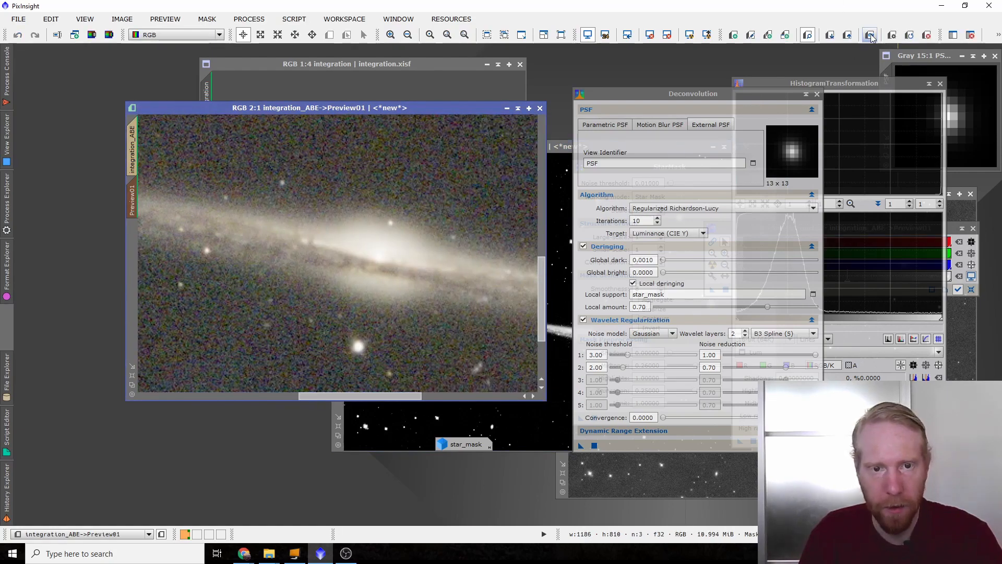
left_click(872, 38)
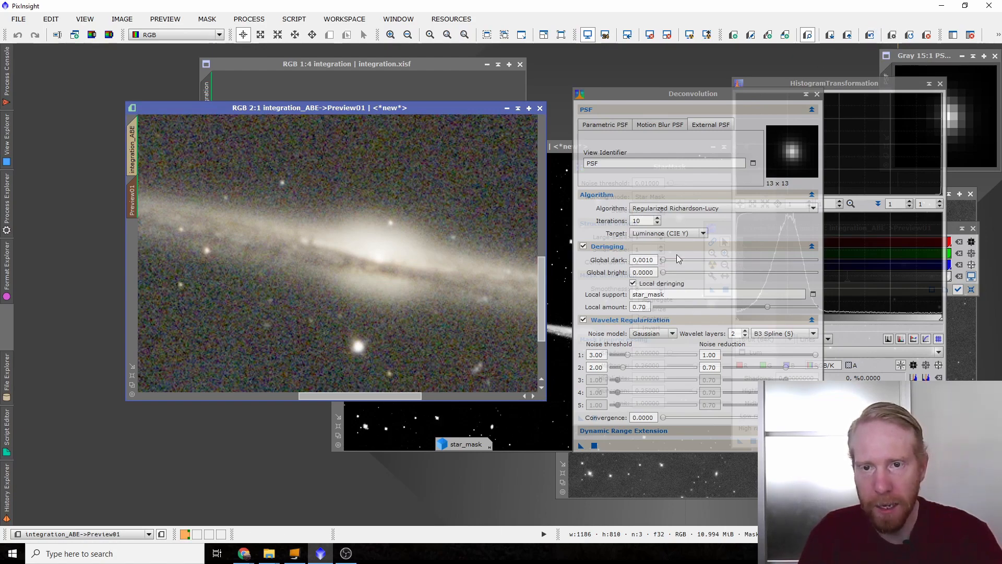
- Try 15 Deconvolution iterations on Preview01 and compare the galaxy before and after at several magnifications
left_click(659, 220)
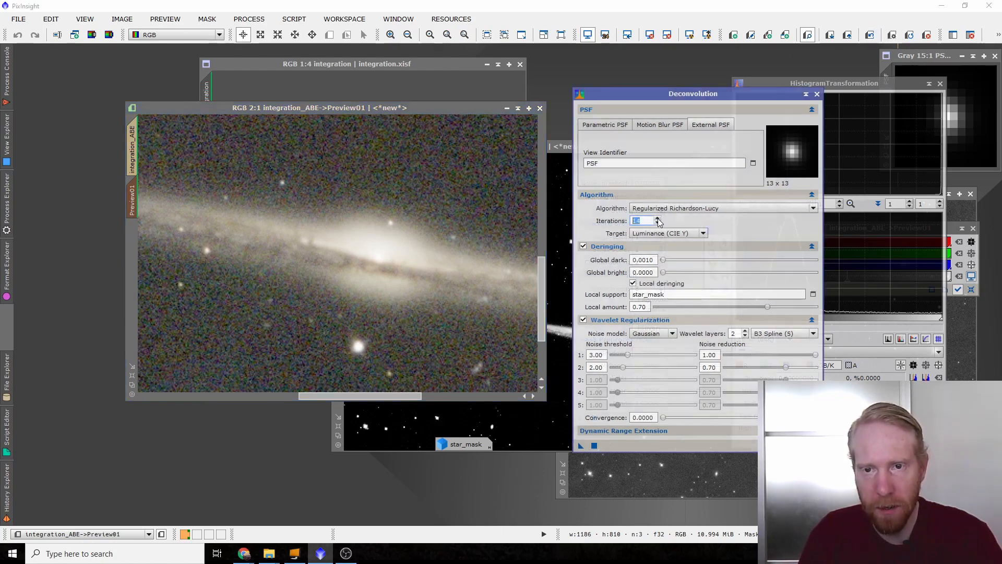
left_click(658, 218)
left_click(581, 445)
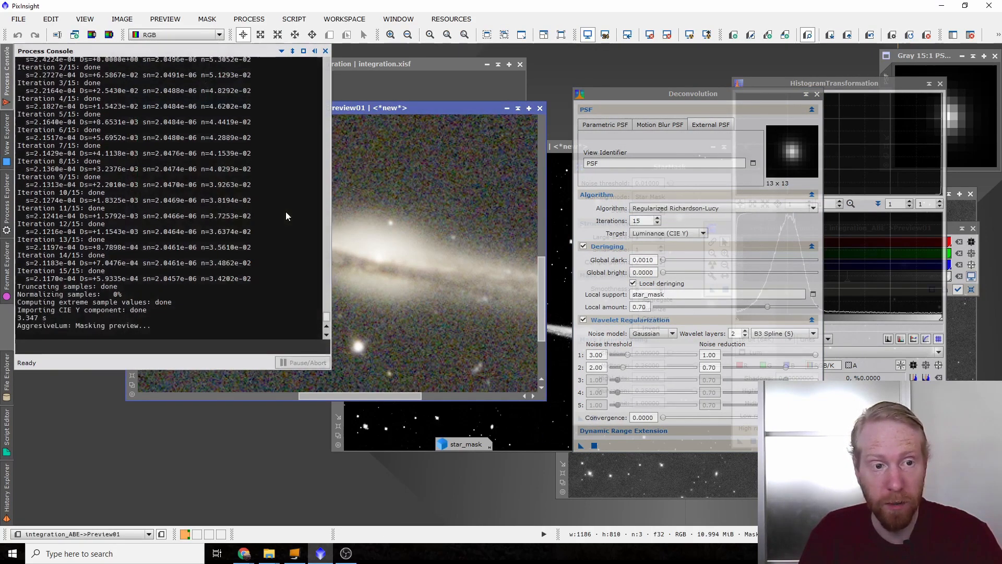
left_click(847, 34)
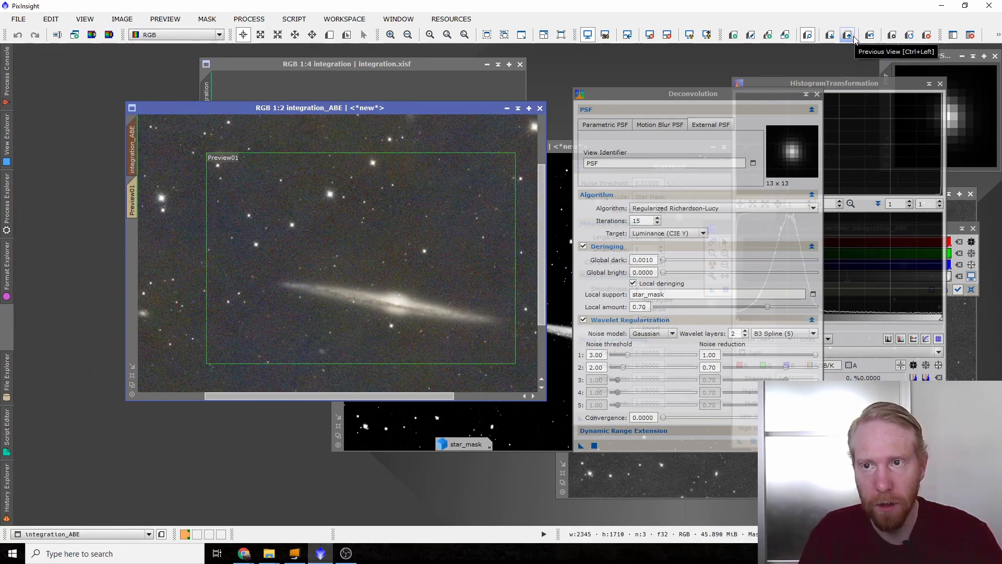
left_click(135, 209)
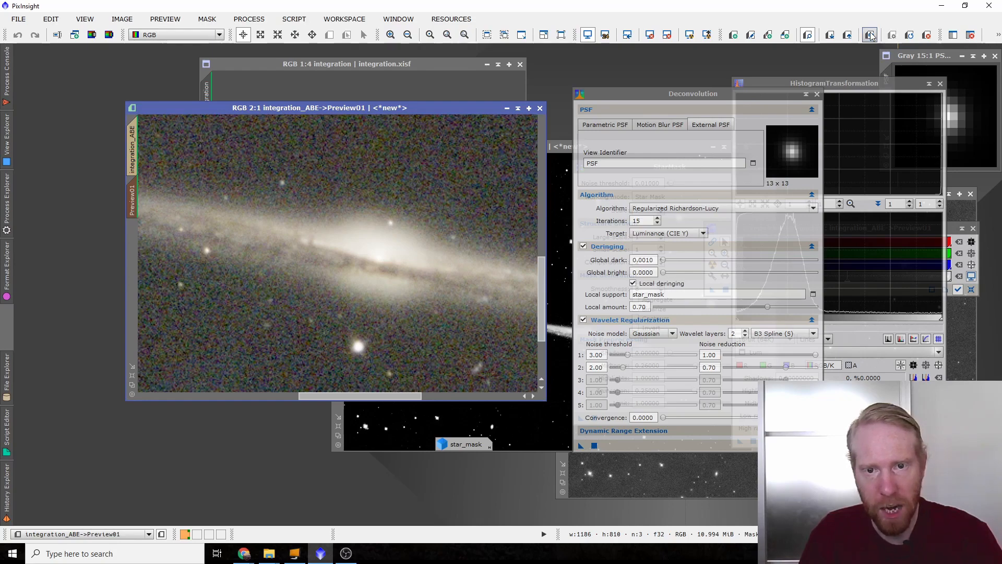
scroll(354, 306, "down", 1)
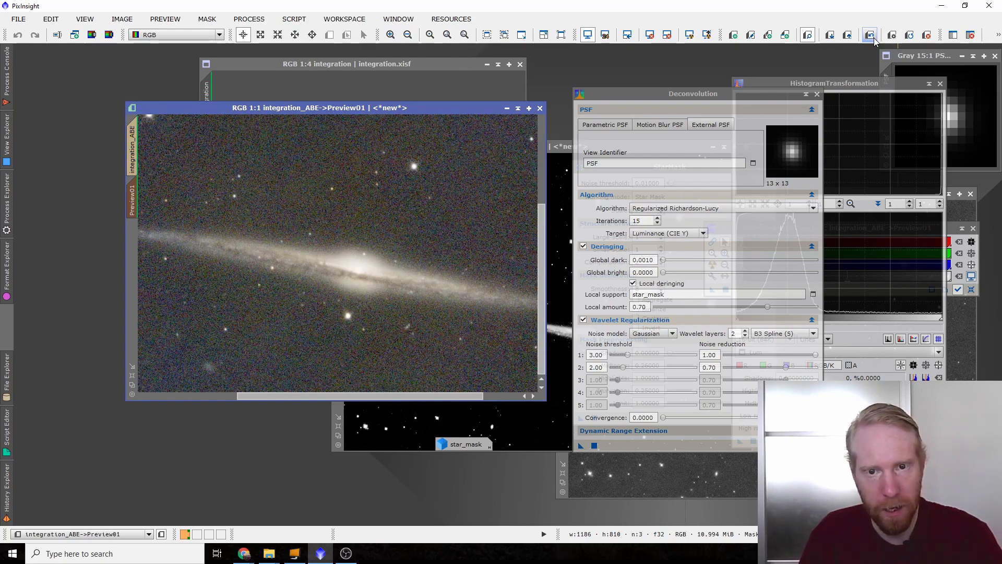
scroll(393, 271, "down", 1)
scroll(393, 271, "up", 1)
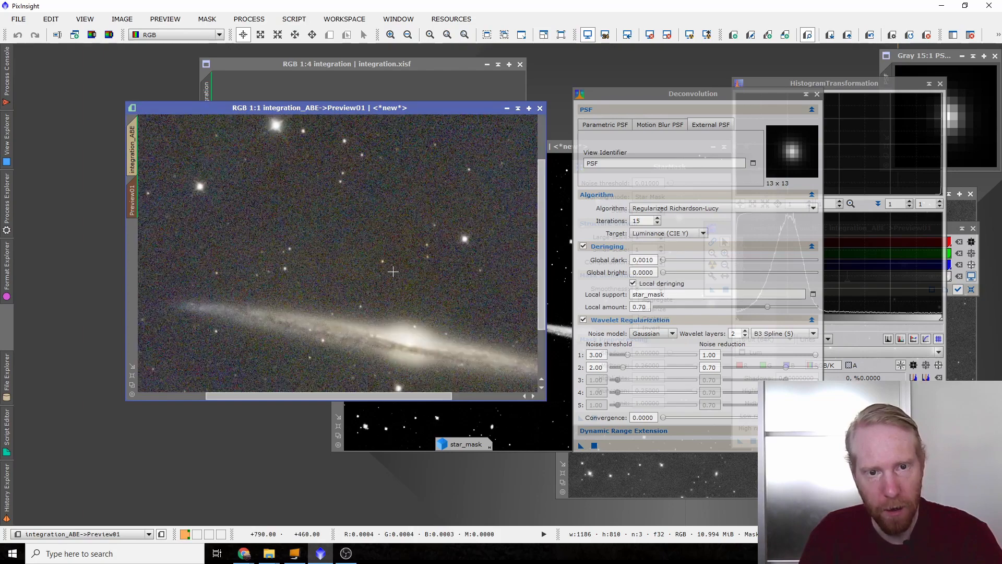
scroll(393, 271, "down", 1)
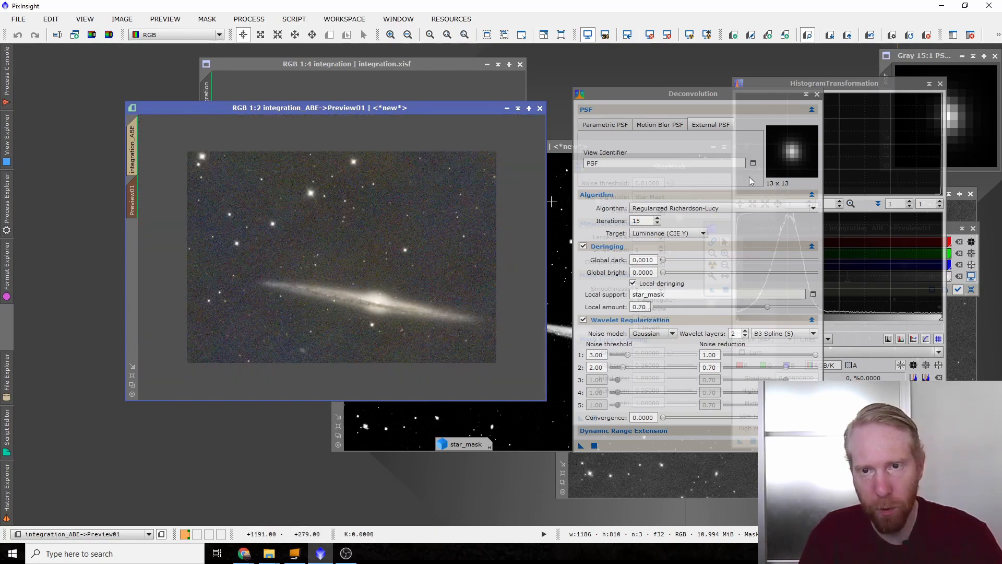
- Set the iterations to 12, reapply Deconvolution to Preview01 and check the whole galaxy
double_click(658, 225)
scroll(471, 351, "up", 2)
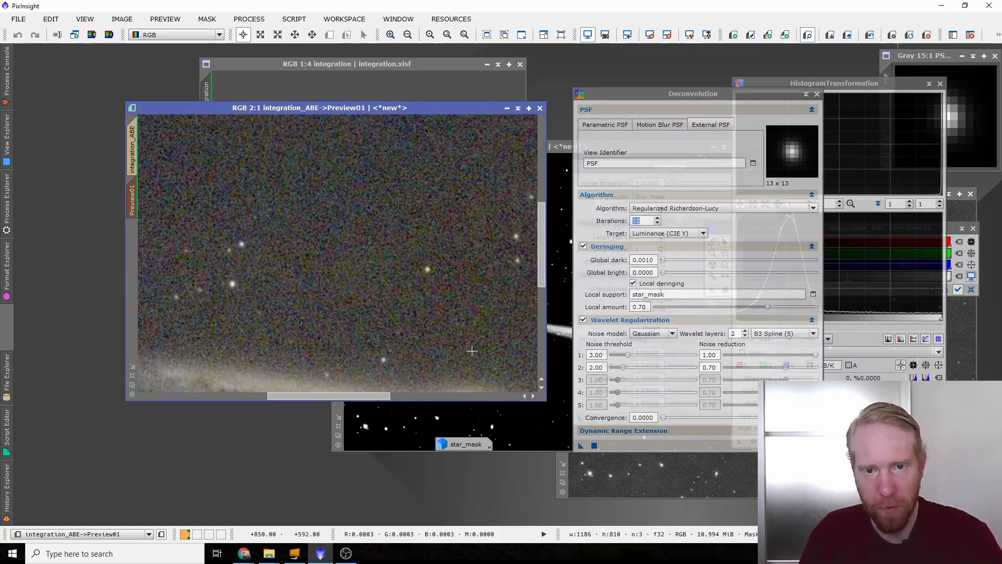
left_click_drag(542, 277, 541, 363)
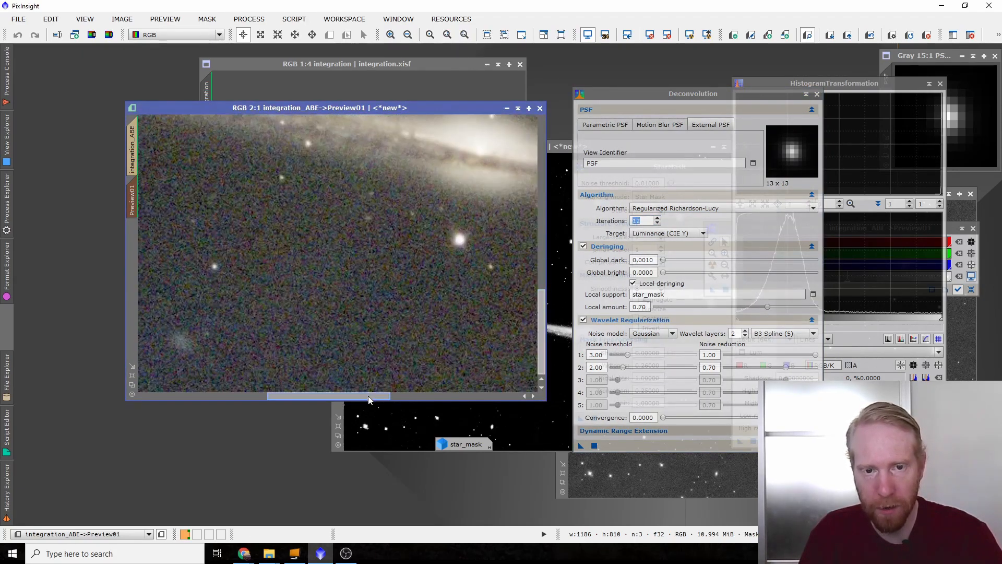
left_click_drag(377, 395, 495, 408)
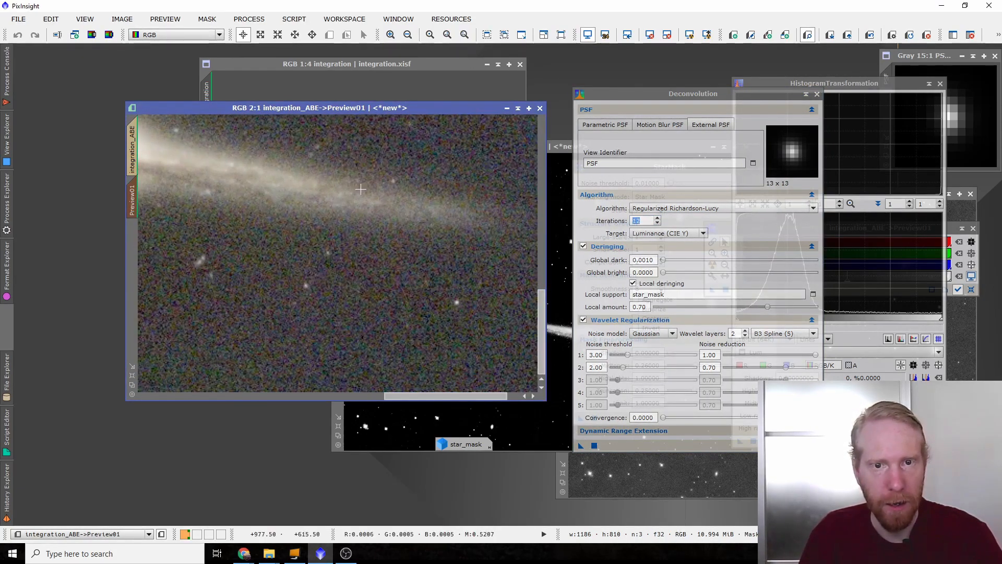
scroll(372, 195, "down", 1)
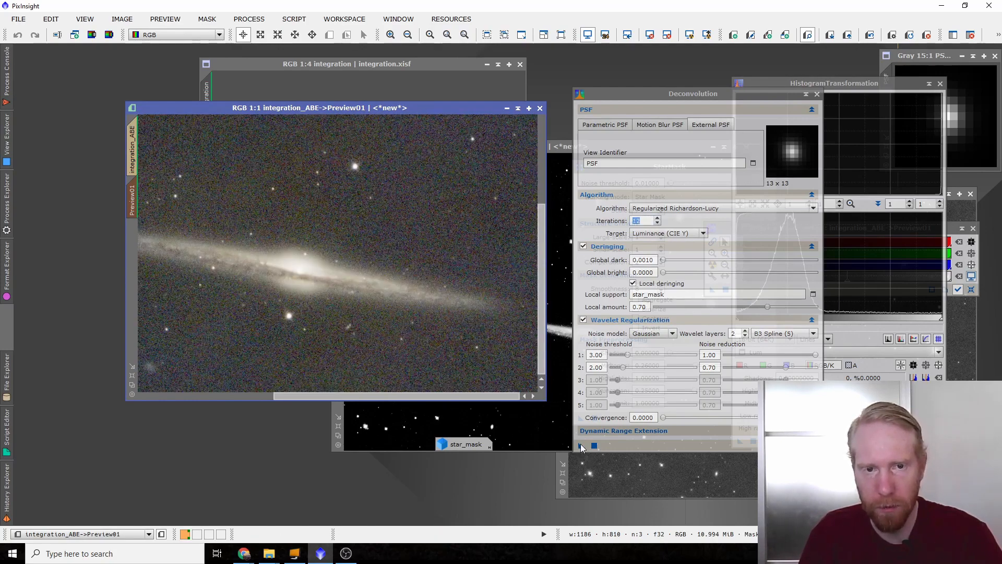
left_click_drag(581, 445, 383, 286)
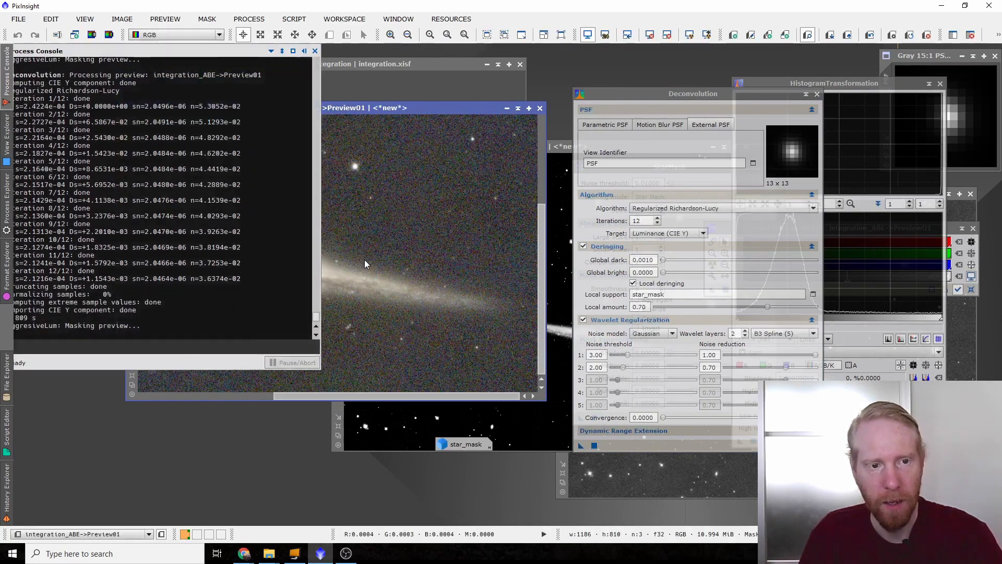
scroll(390, 269, "down", 1)
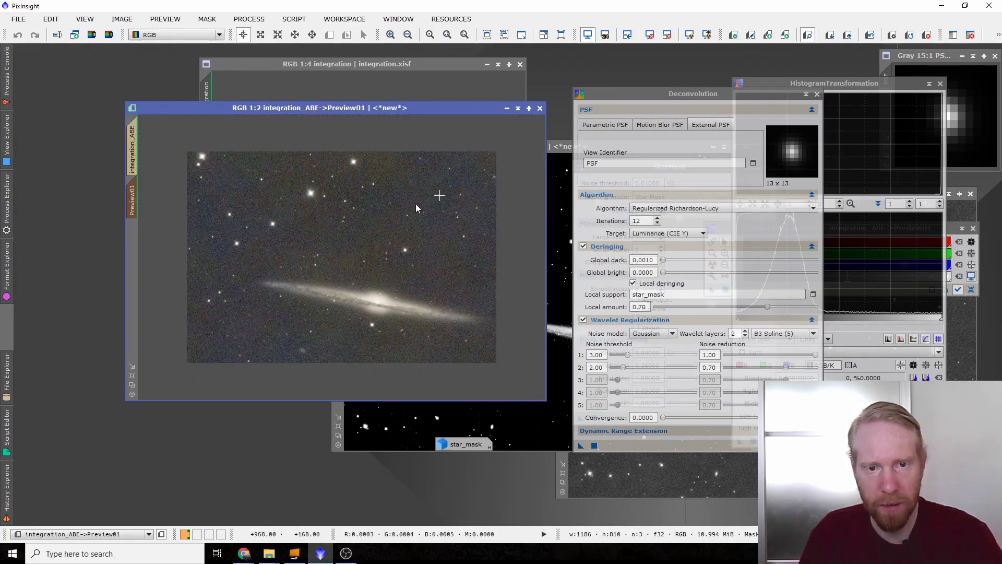
- Apply Deconvolution with the 12-iteration settings to the full integration_ABE image and inspect the galaxy up close
left_click(138, 145)
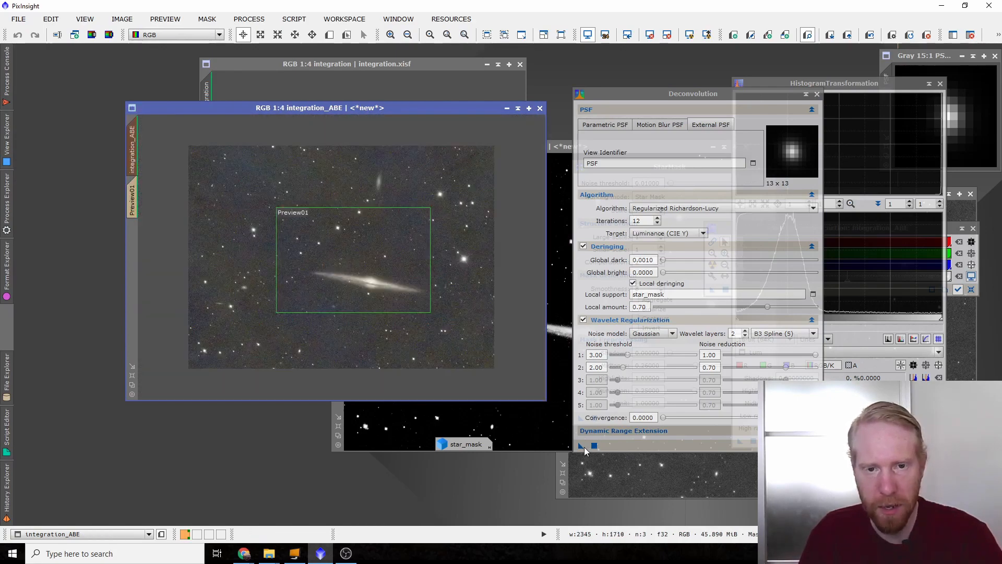
left_click_drag(582, 447, 368, 210)
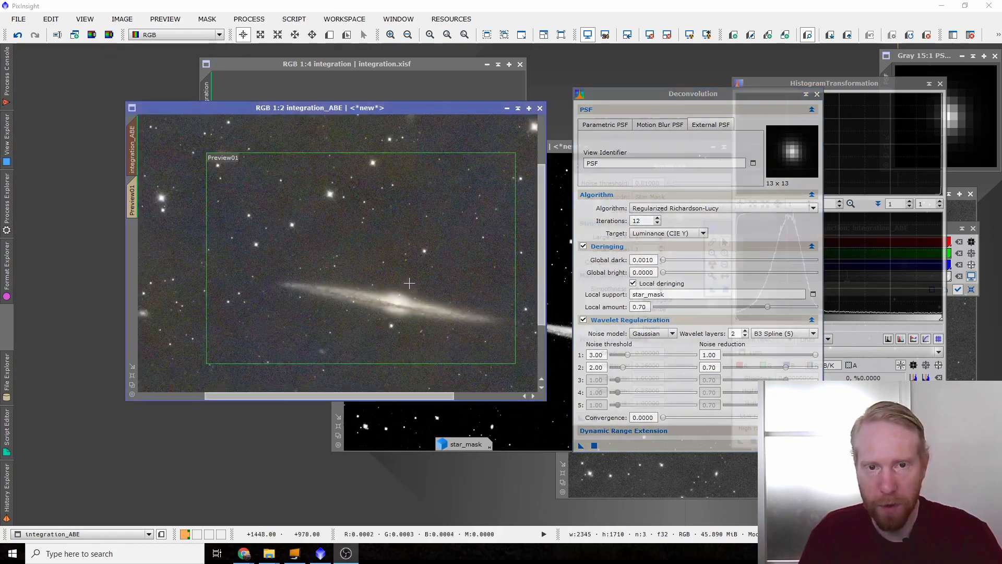
scroll(409, 282, "up", 1)
scroll(540, 300, "down", 1)
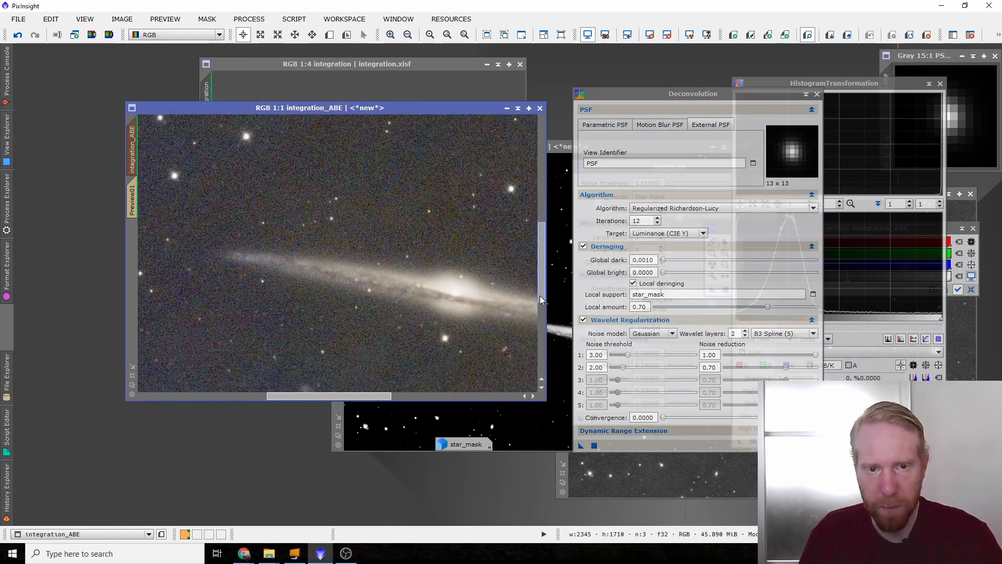
scroll(541, 300, "down", 1)
left_click_drag(278, 396, 306, 403)
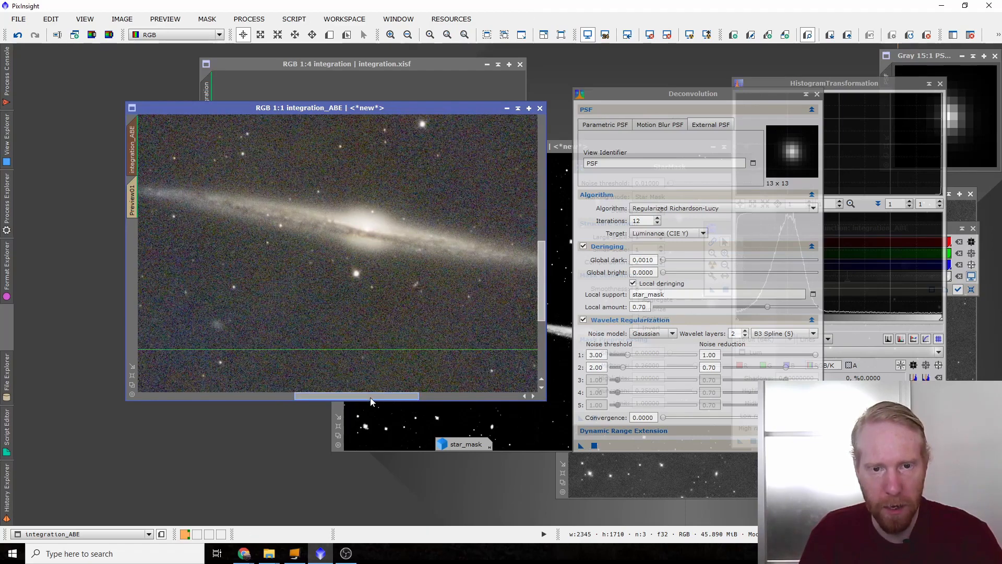
scroll(449, 266, "down", 4)
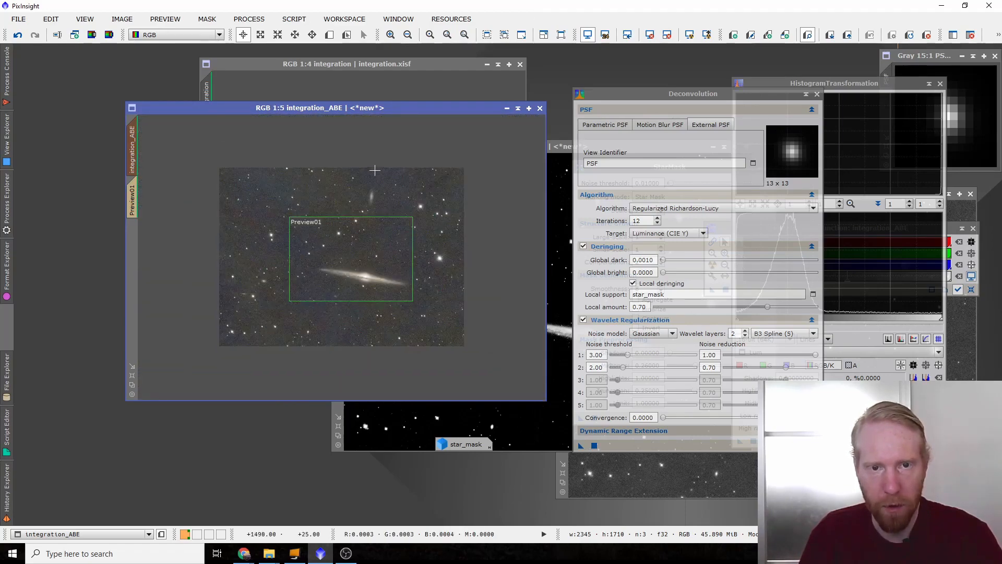
- Compare the small background galaxies and stars outside Preview01 in integration_ABE before and after Deconvolution
scroll(374, 170, "up", 2)
scroll(181, 323, "up", 1)
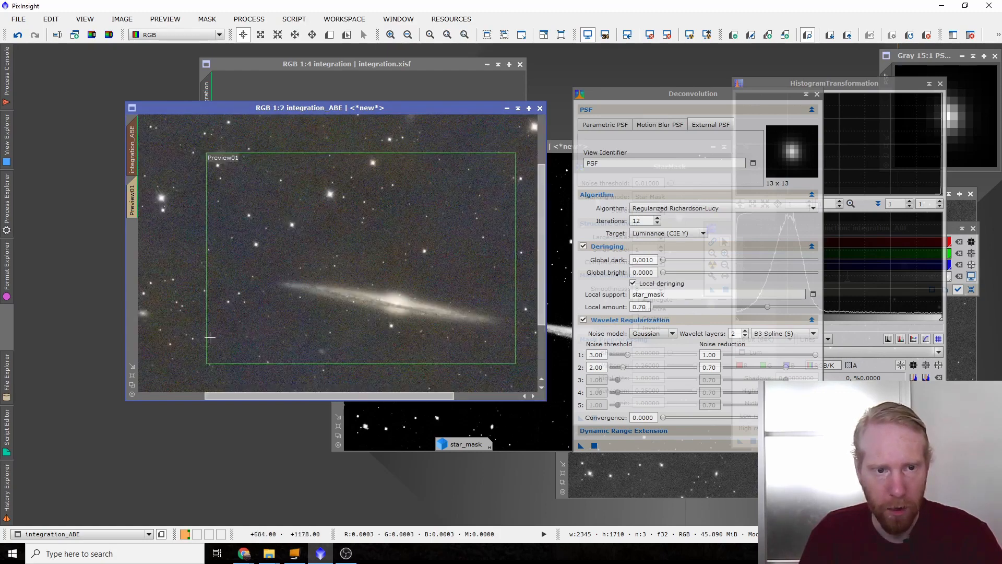
left_click_drag(271, 395, 205, 395)
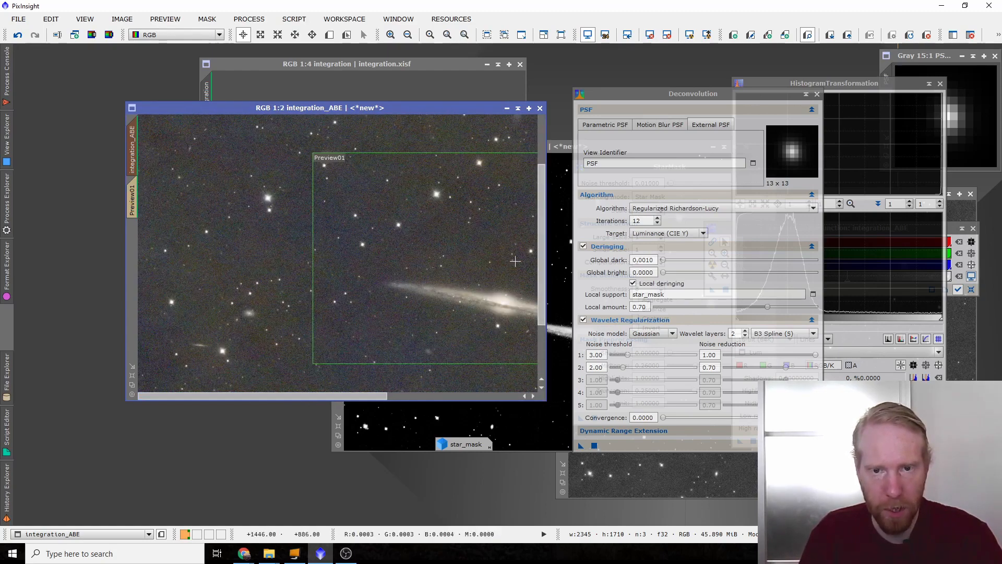
scroll(227, 249, "up", 1)
scroll(227, 249, "up", 1)
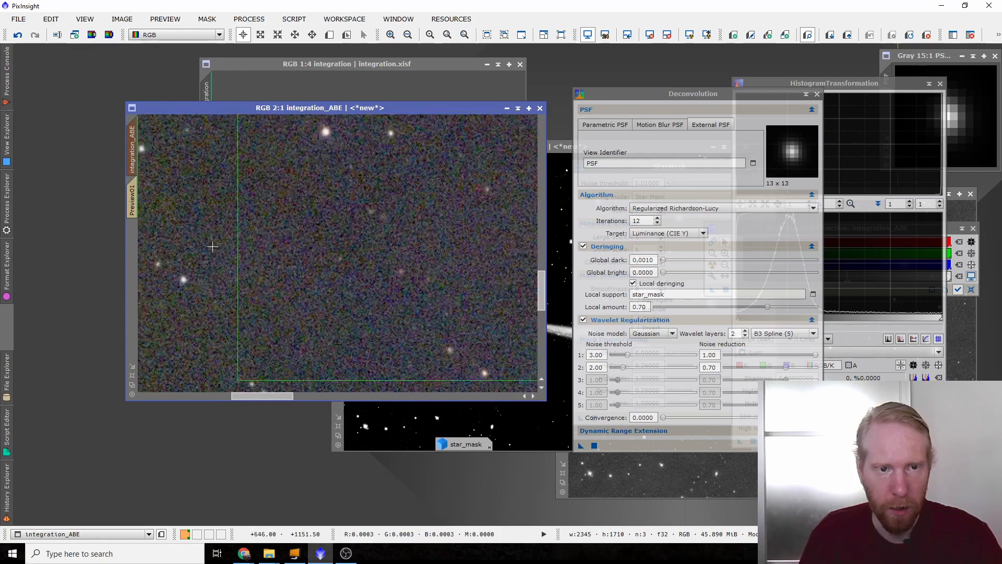
left_click_drag(275, 396, 218, 392)
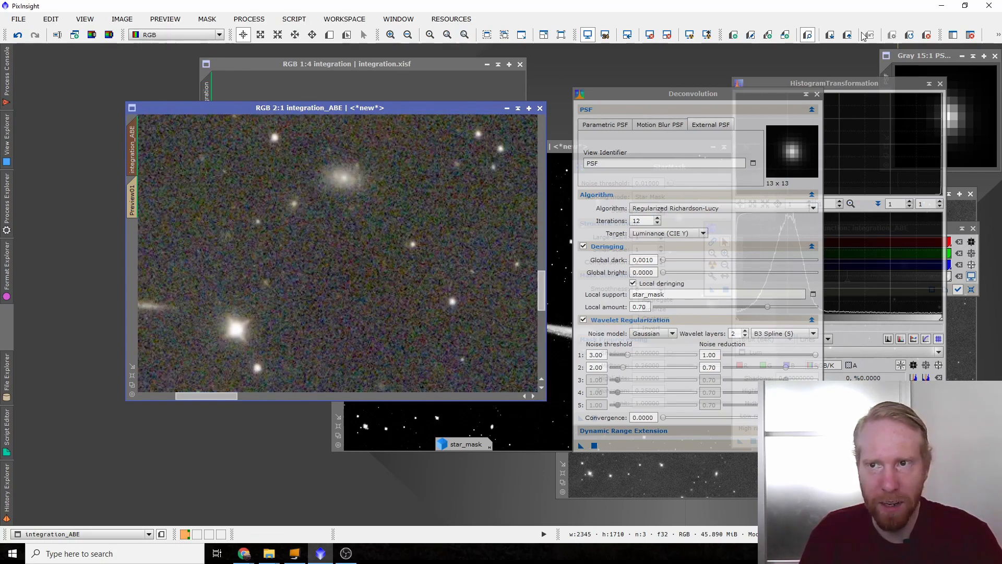
left_click(18, 35)
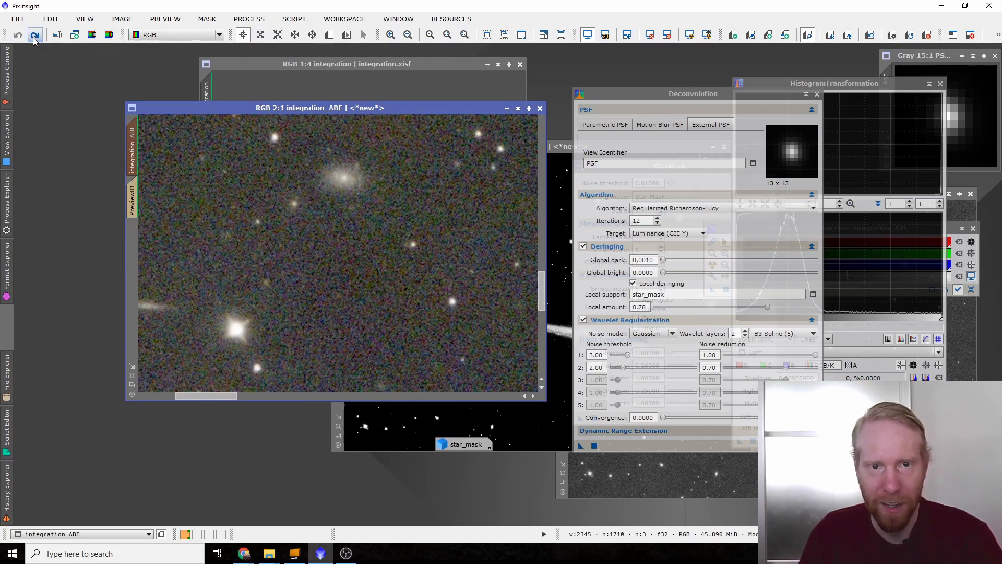
left_click(34, 36)
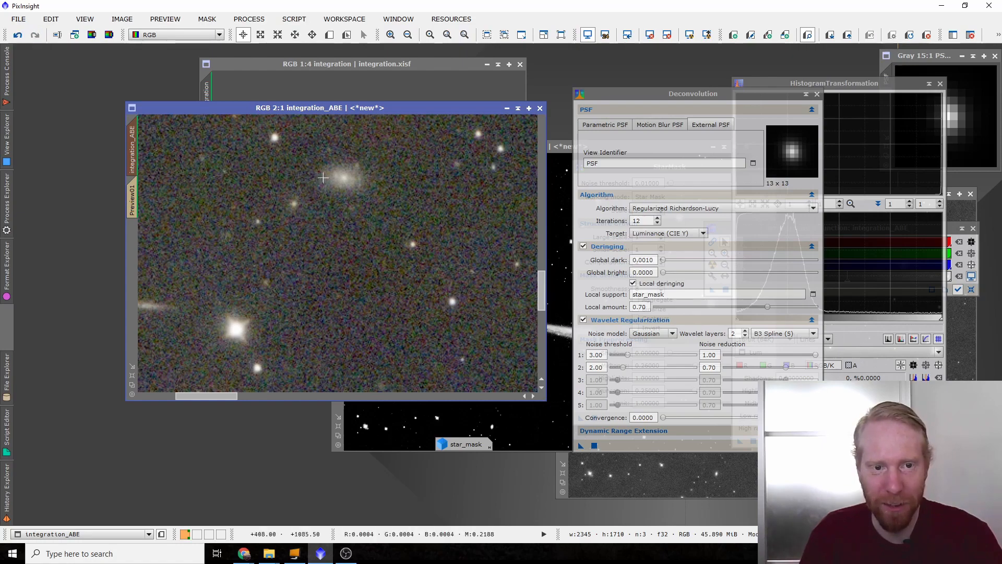
left_click_drag(232, 396, 210, 398)
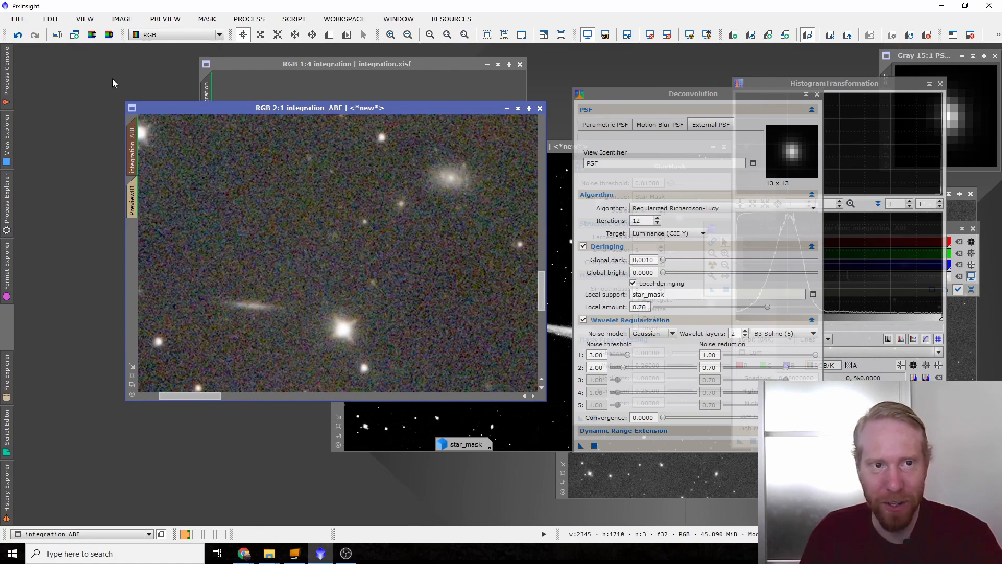
left_click(18, 35)
left_click(35, 35)
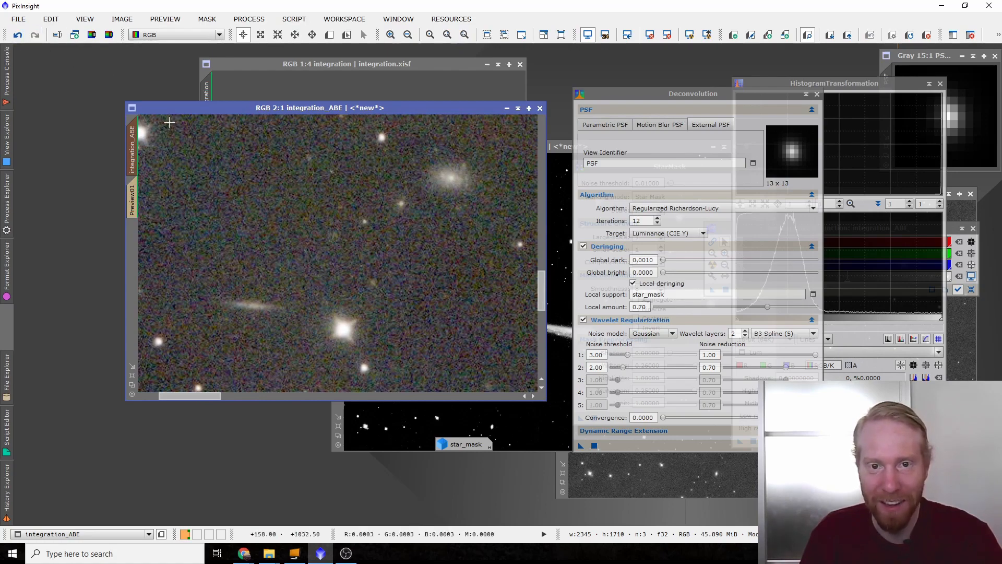
scroll(398, 224, "down", 3)
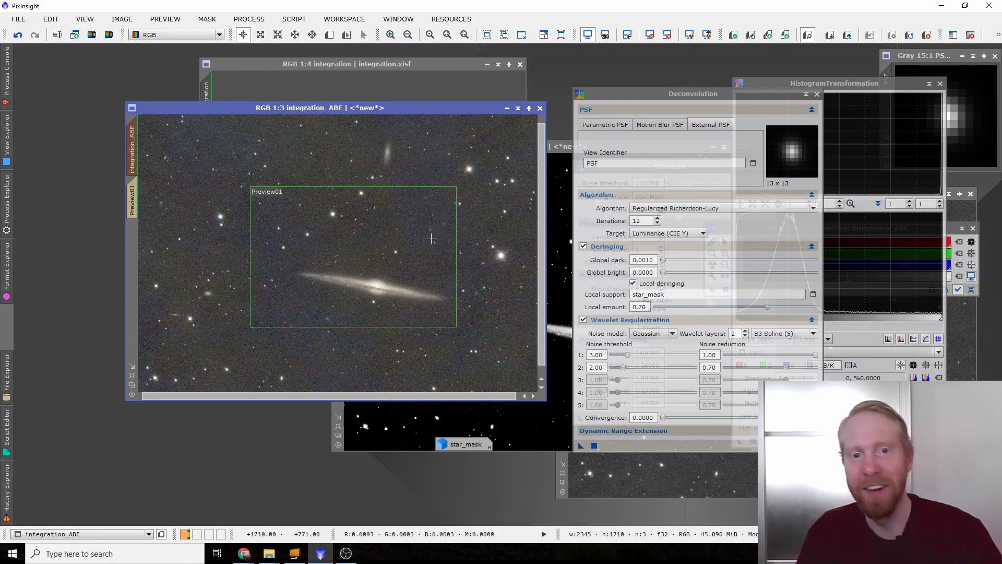
scroll(420, 280, "down", 1)
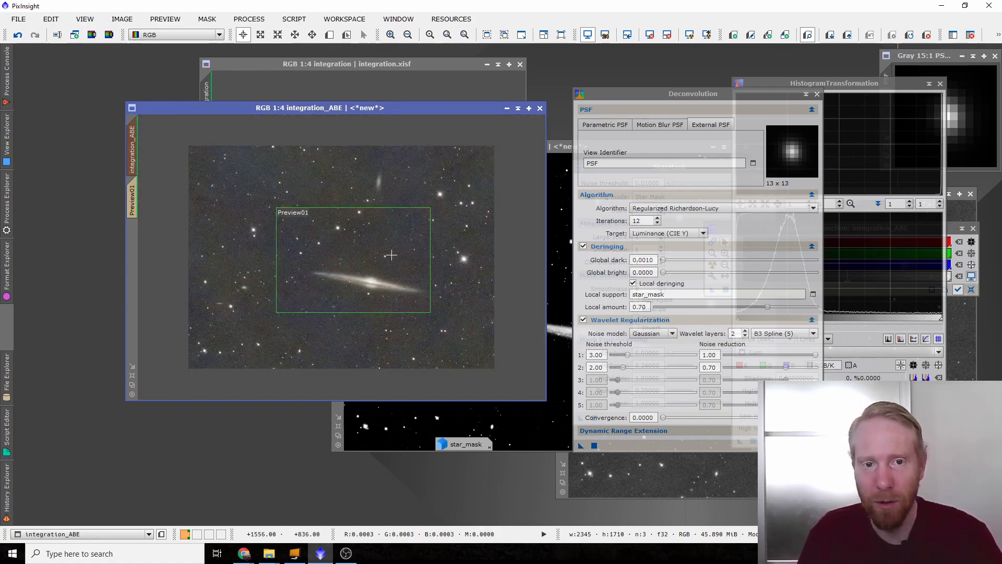
- Switch to Chrome, open the article "PixInsights Tips: Effective Noise Reduction (Part 2)" from the search results and skim its noise reduction sections
left_click_drag(763, 93, 722, 101)
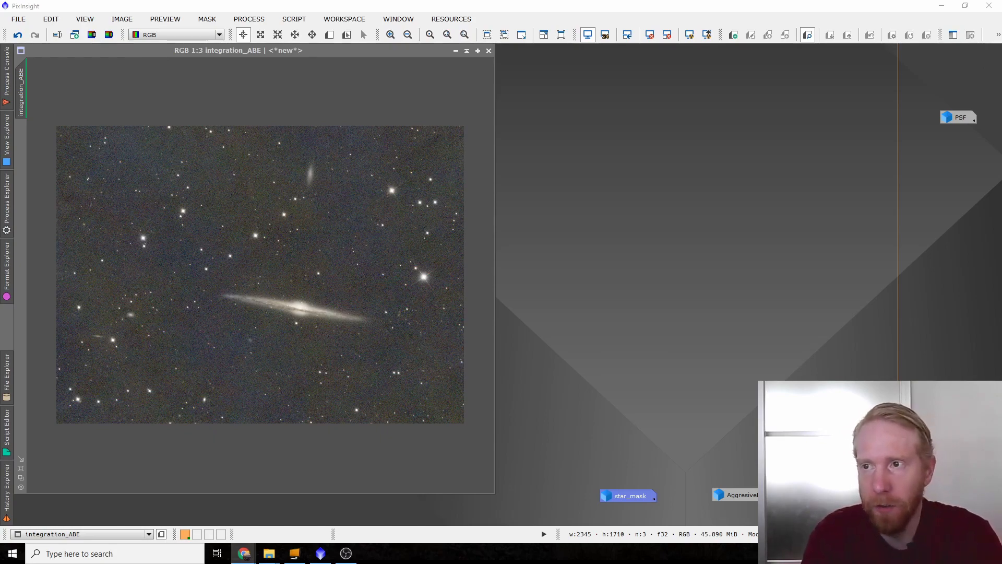
left_click_drag(253, 0, 252, 1)
left_click(187, 161)
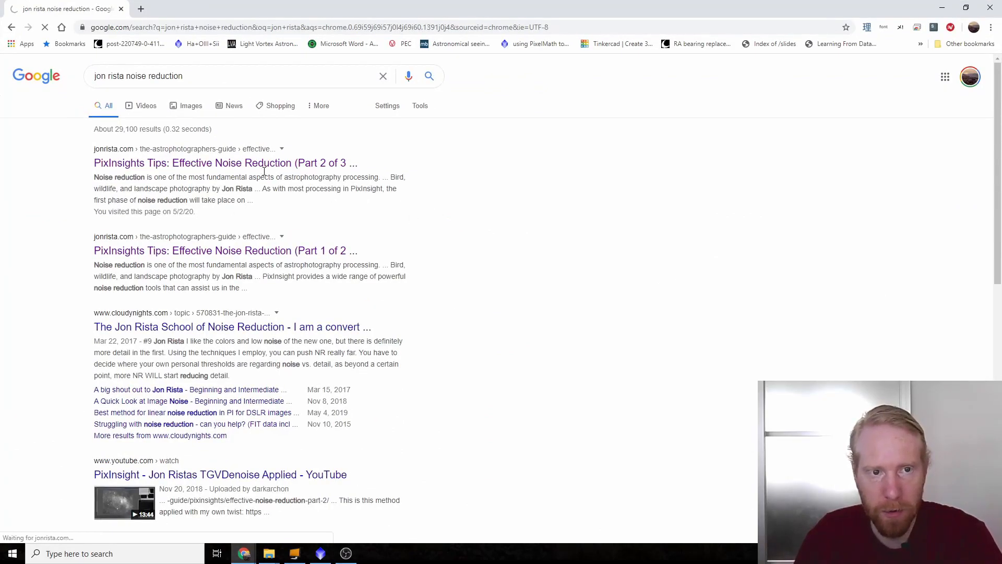
scroll(512, 318, "down", 4)
scroll(510, 323, "down", 20)
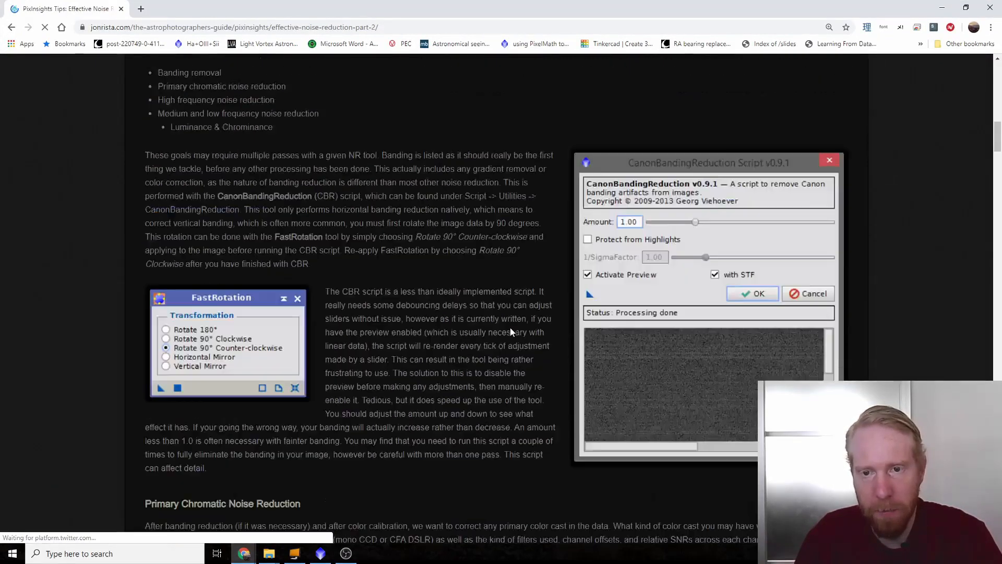
scroll(504, 327, "down", 20)
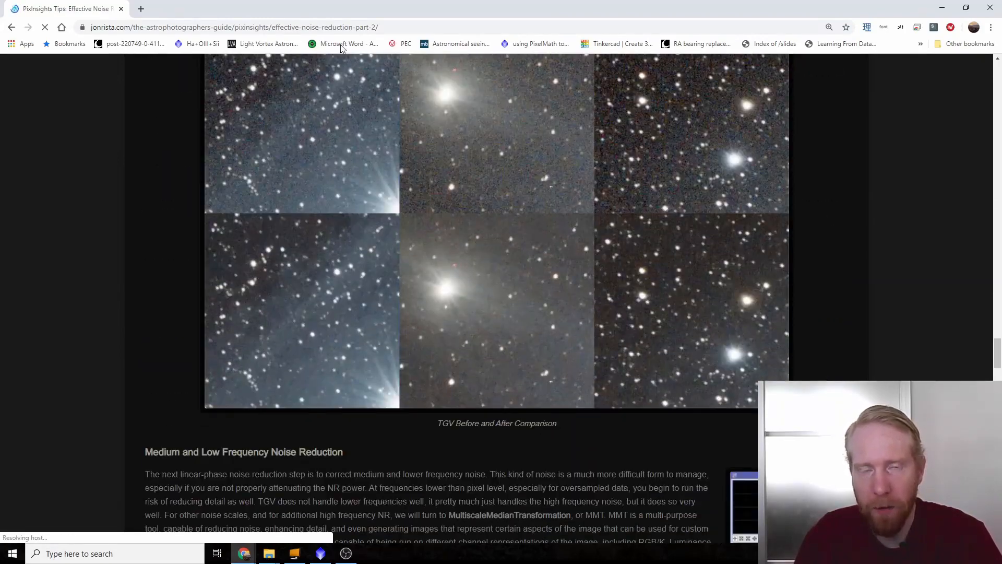
left_click_drag(331, 11, 1, 156)
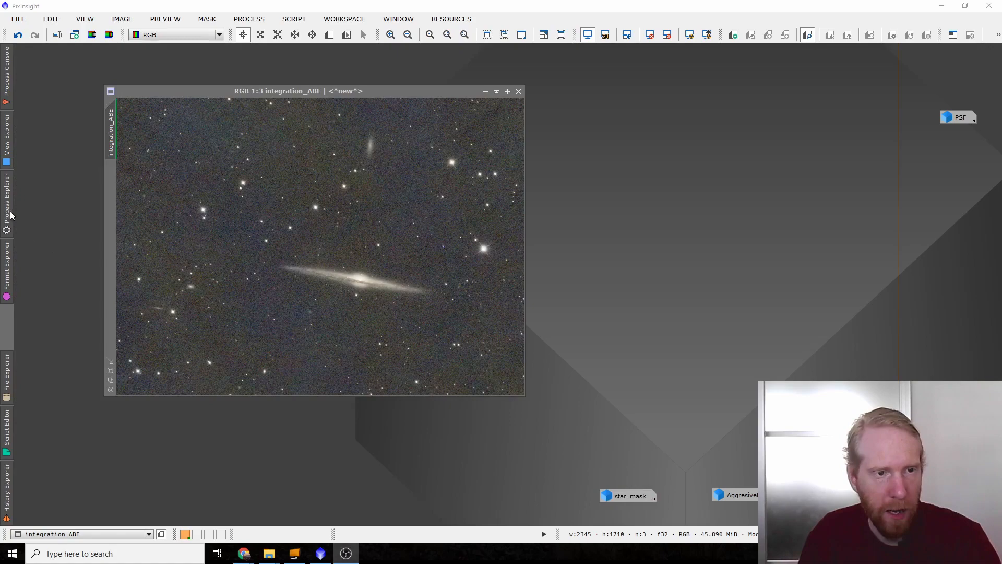
- Open PhotometricColorCalibration in PixInsight and retrieve the coordinates of NGC4565 from the online coordinate search
left_click(7, 214)
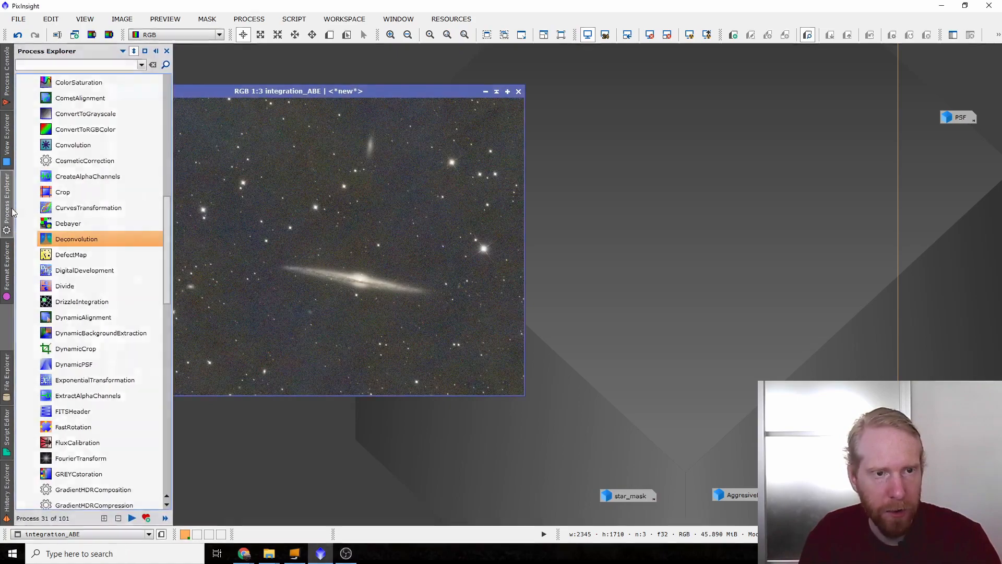
scroll(118, 344, "down", 4)
scroll(113, 336, "down", 9)
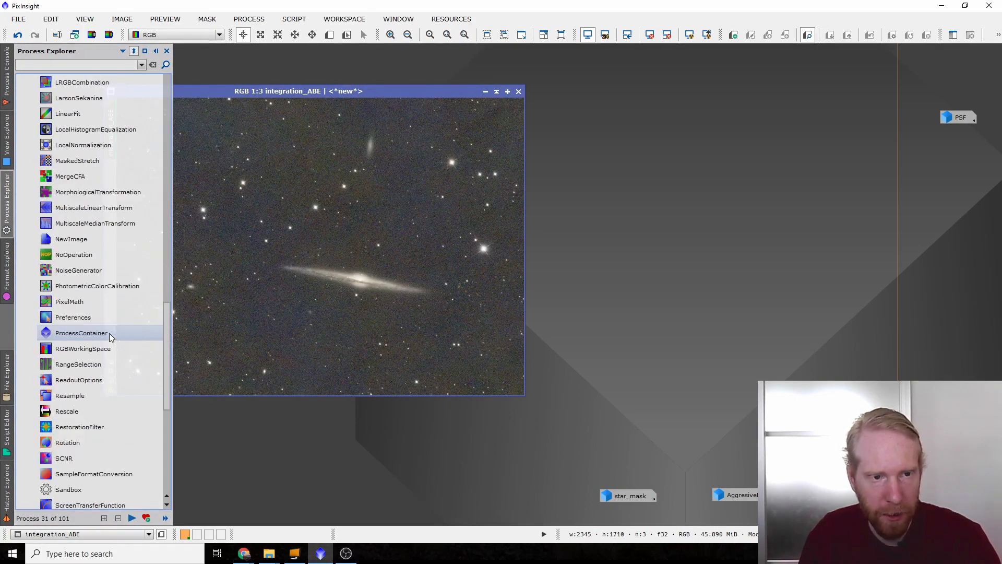
left_click(67, 287)
double_click(68, 287)
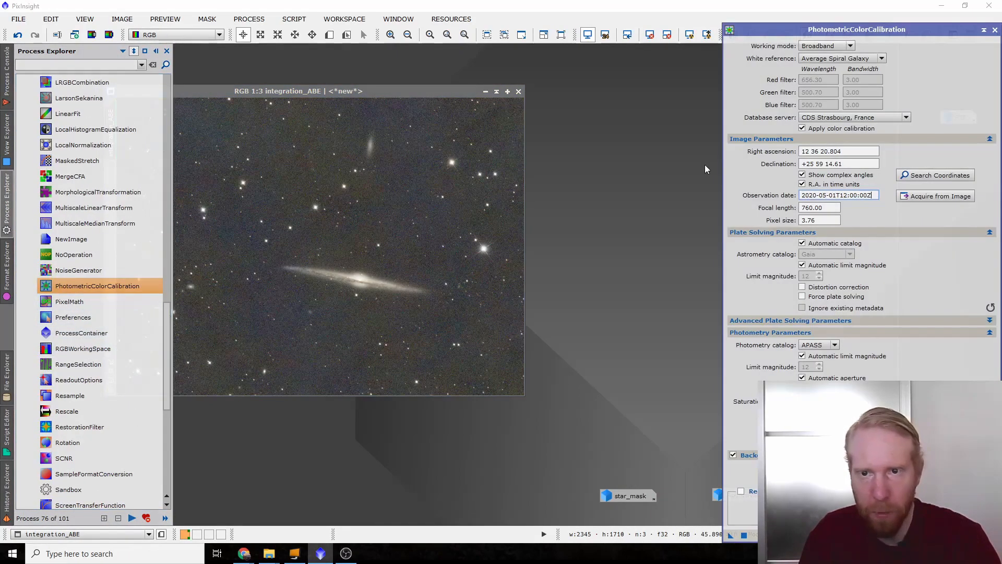
left_click(933, 179)
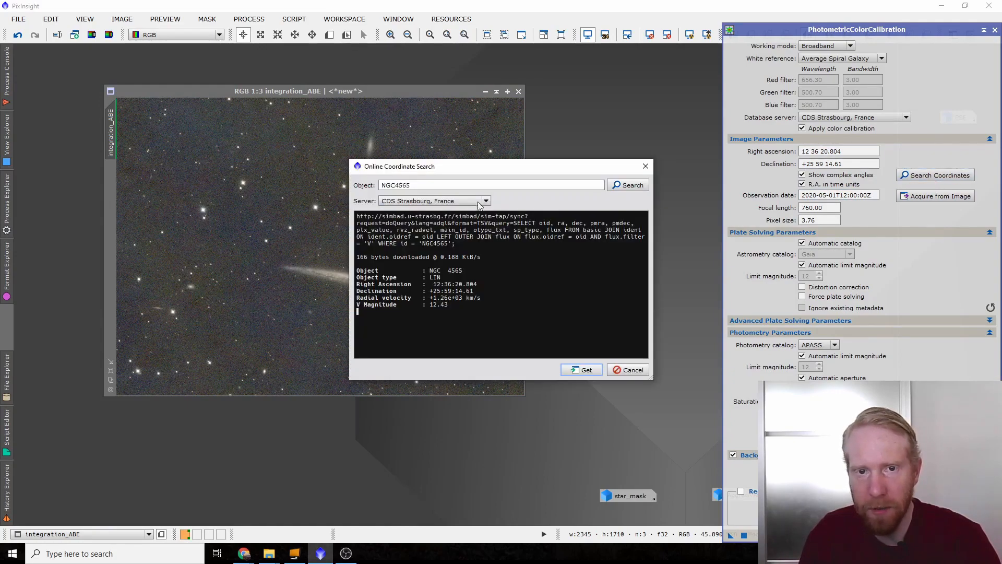
left_click(419, 186)
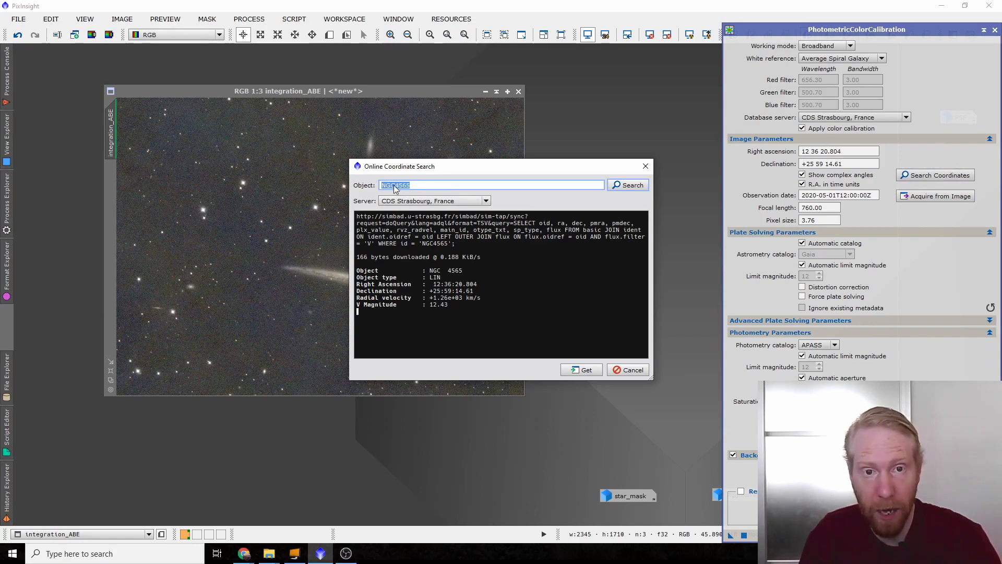
left_click(627, 185)
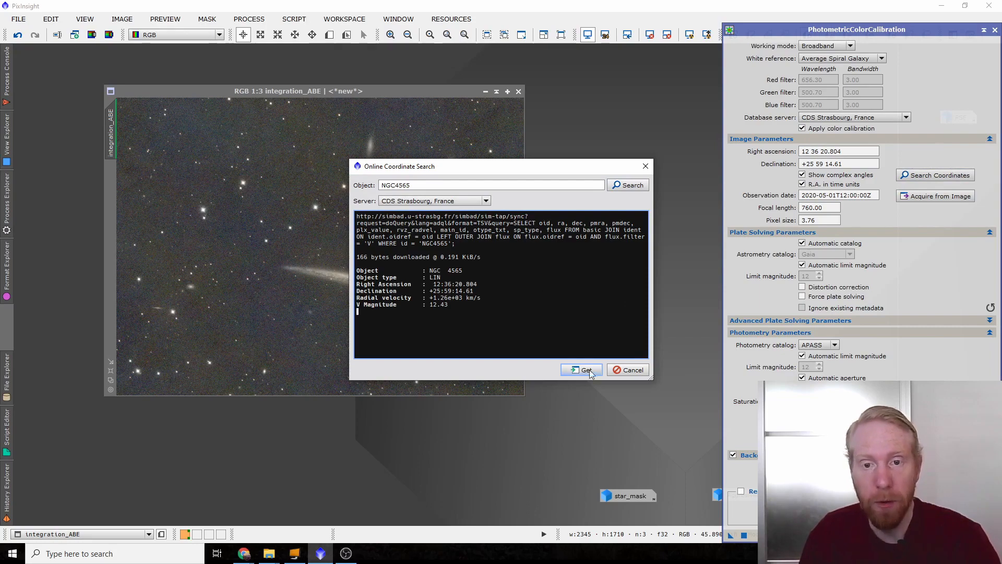
left_click(581, 370)
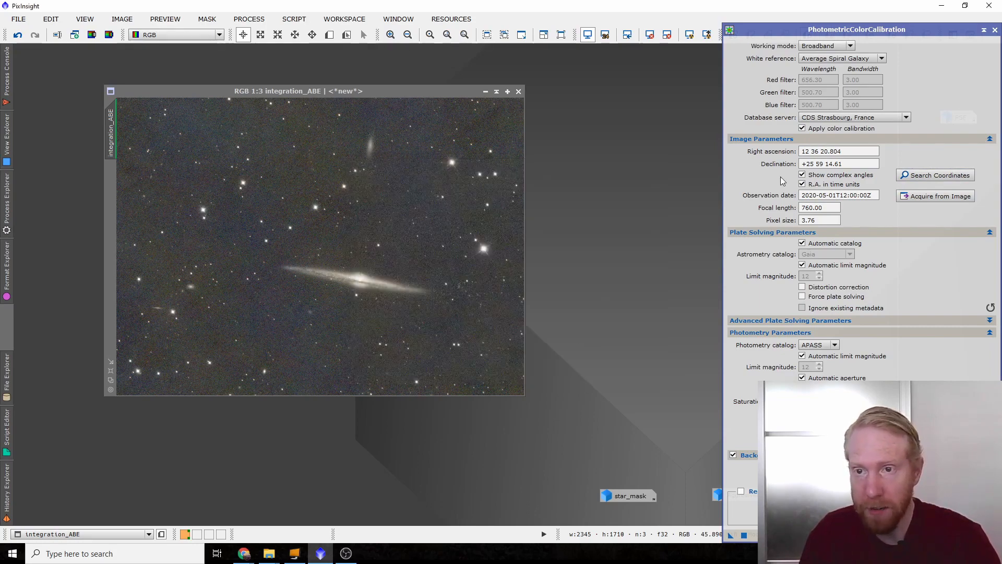
- Review the observation date, focal length and pixel size, and run PhotometricColorCalibration on integration_ABE, closing its windows when finished
key("Tab")
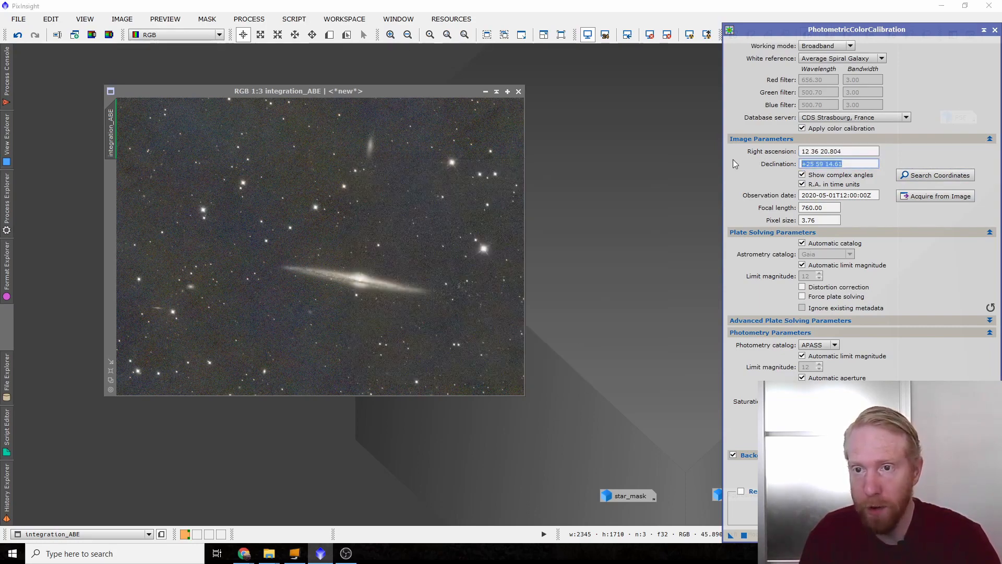
key("Tab")
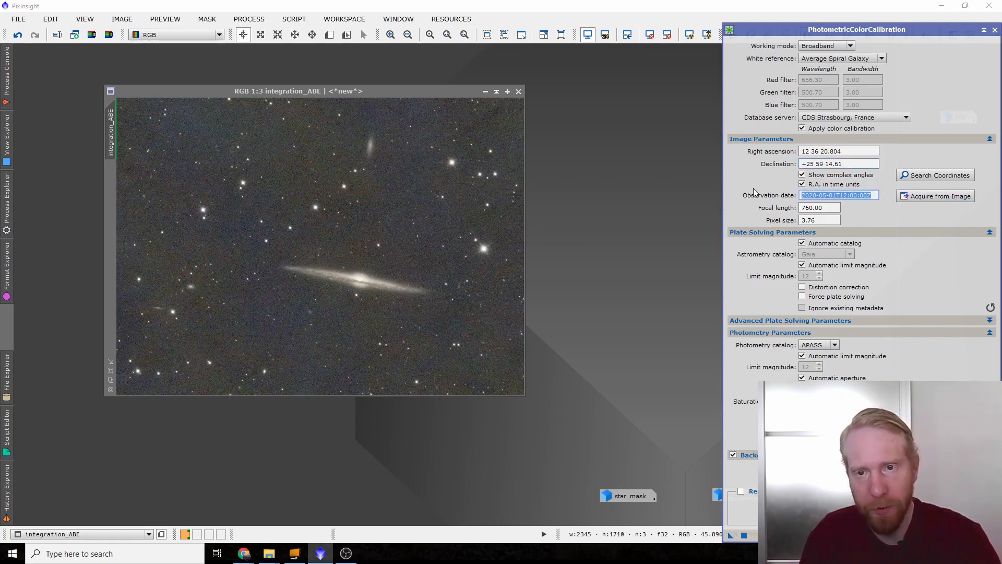
key("Tab")
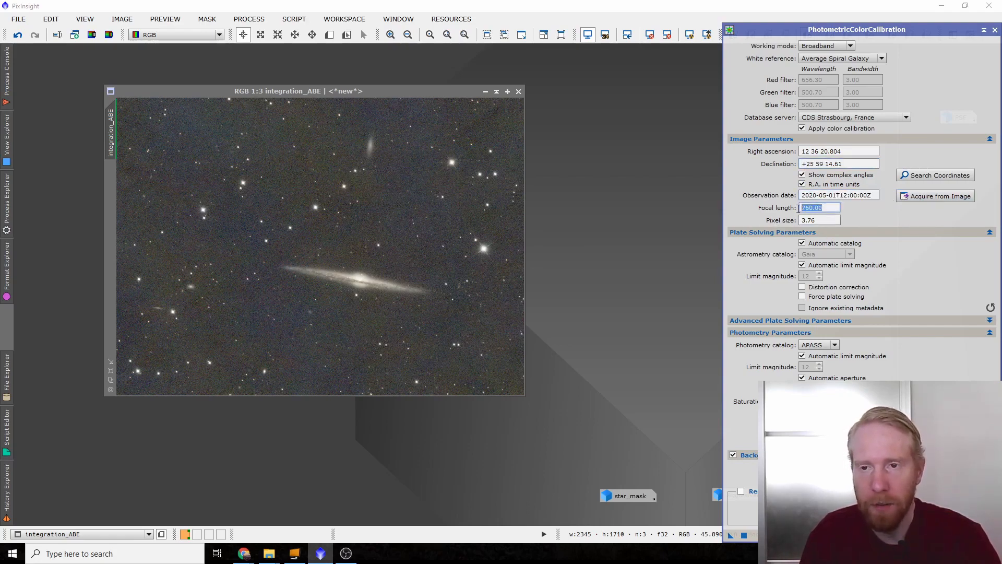
key("Tab")
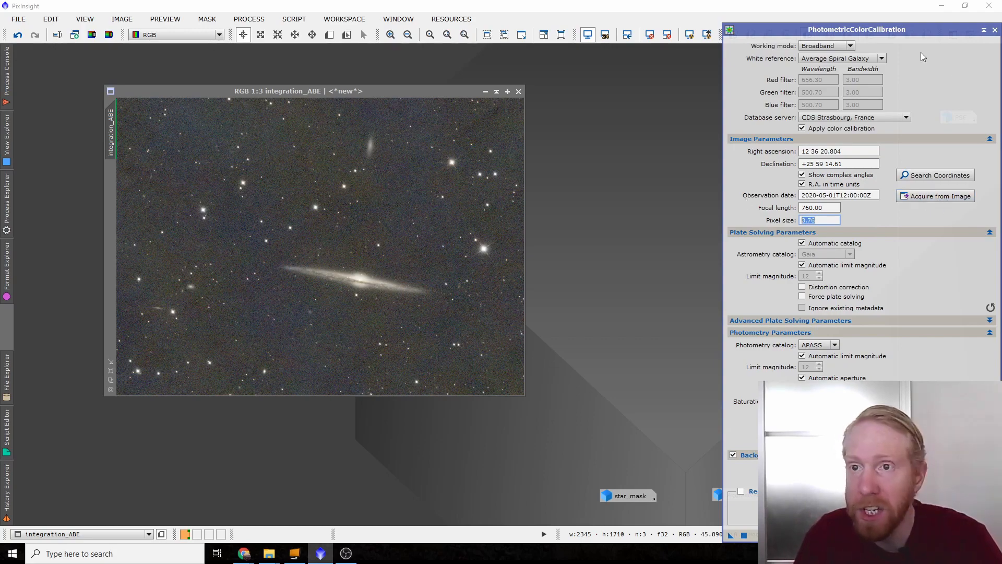
left_click(730, 536)
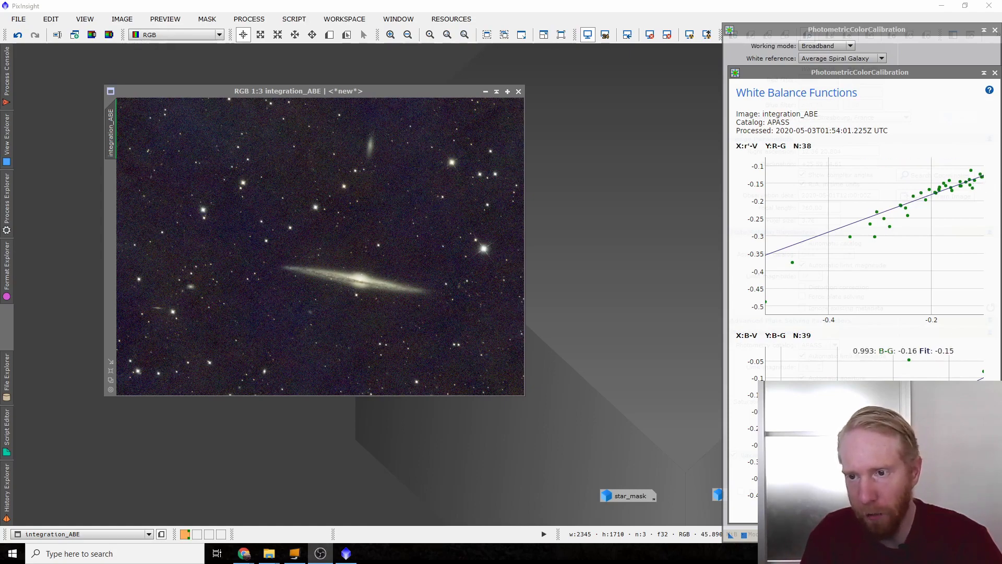
left_click(995, 72)
left_click(994, 30)
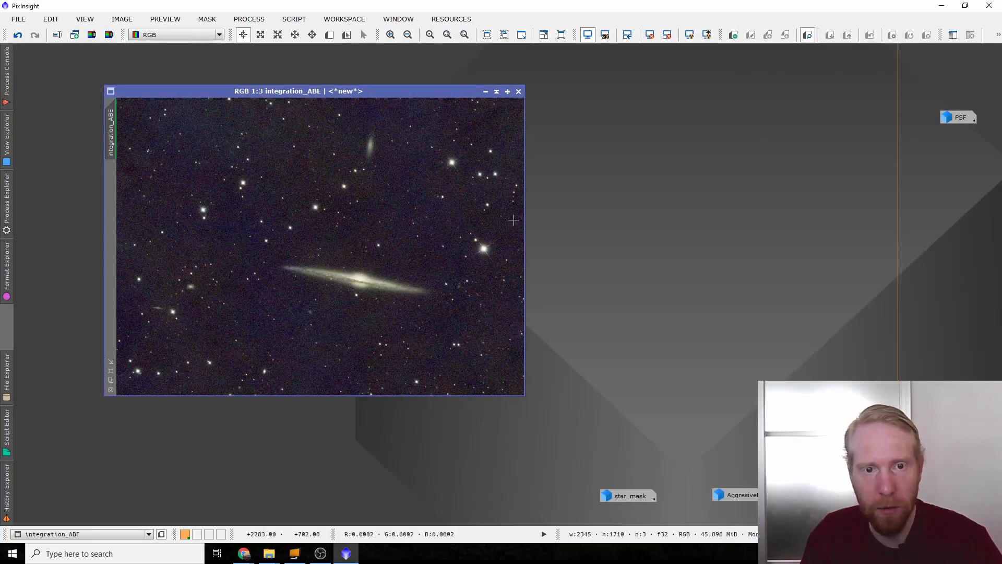
- Recompute the automatic screen stretch of integration_ABE and check the calibrated colours of the galaxy and background
left_click(692, 38)
scroll(378, 334, "up", 2)
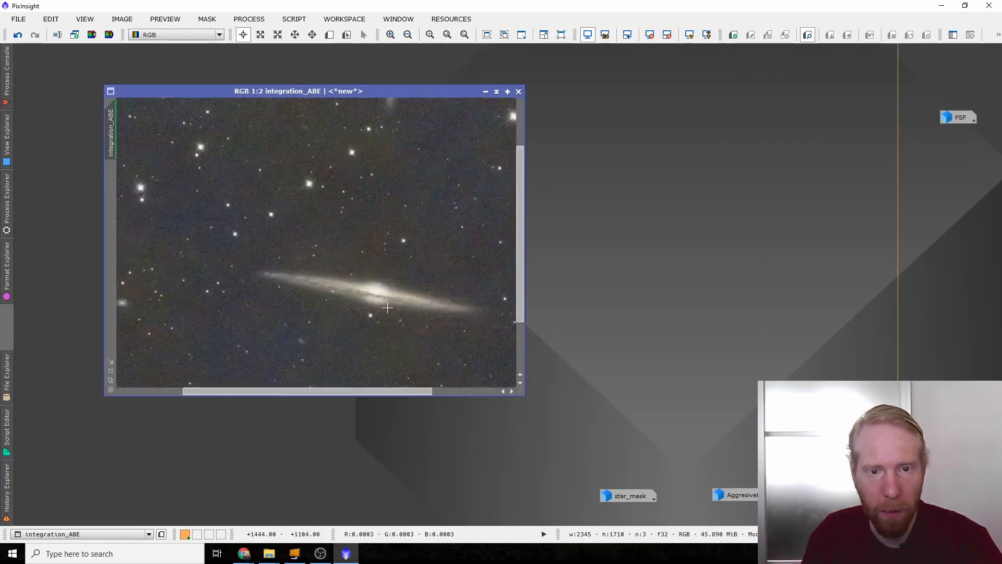
scroll(371, 339, "down", 4)
scroll(365, 333, "up", 2)
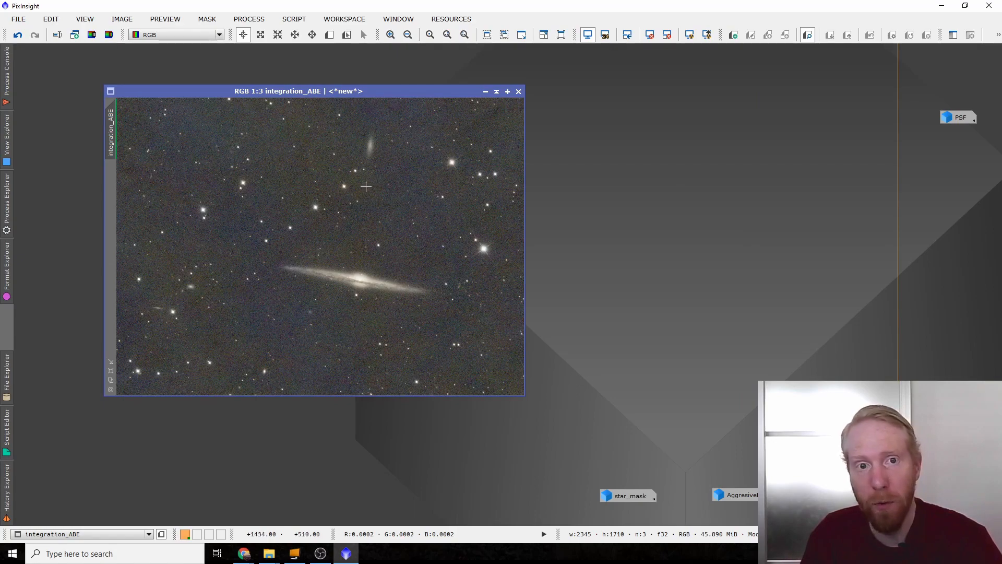
- Open the MaskedStretch process and place its window beside the integration_ABE image
left_click(6, 201)
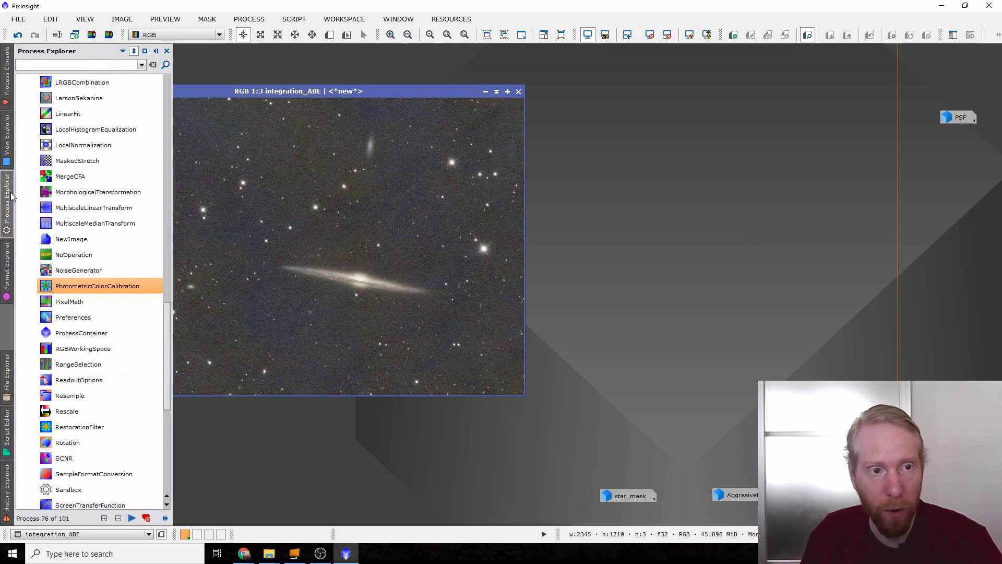
scroll(95, 245, "up", 2)
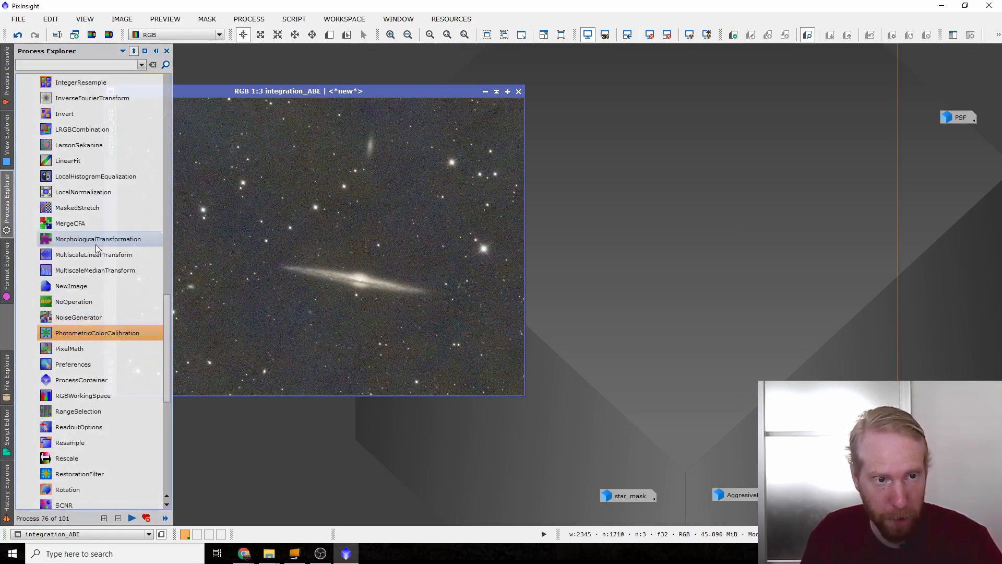
double_click(95, 249)
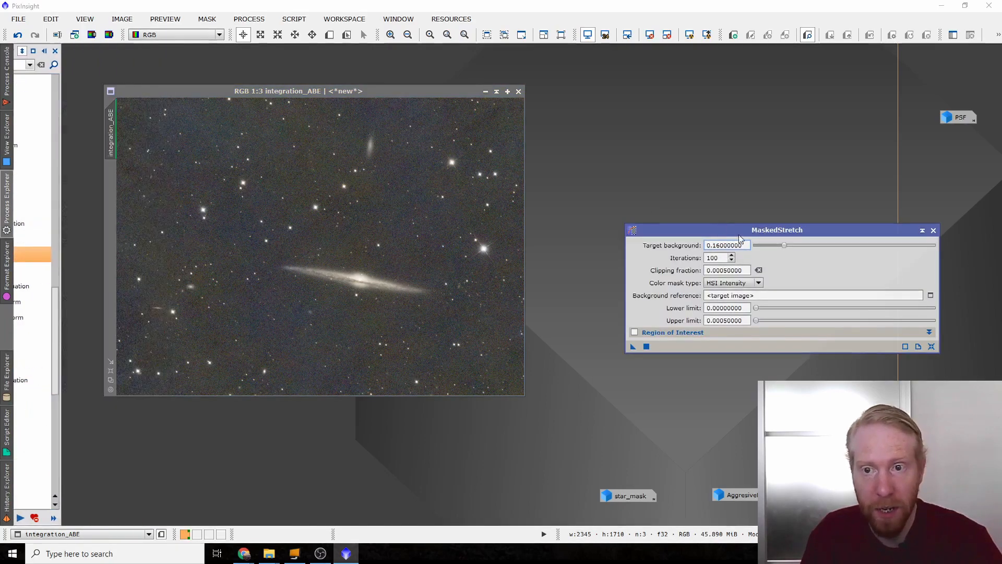
left_click_drag(754, 236, 712, 169)
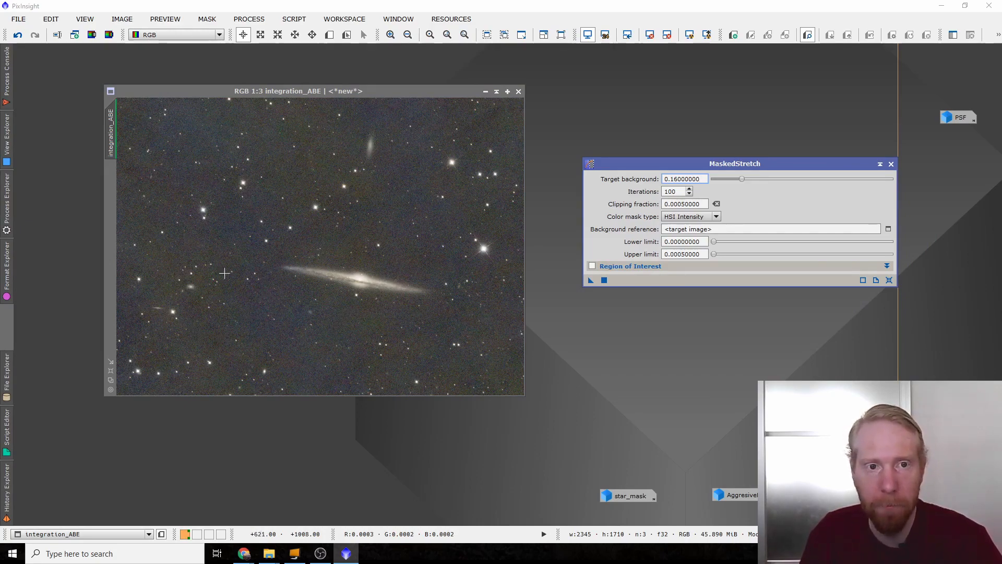
- Probe the background level of integration_ABE and set MaskedStretch's upper background limit to 0.0004
left_click(272, 145)
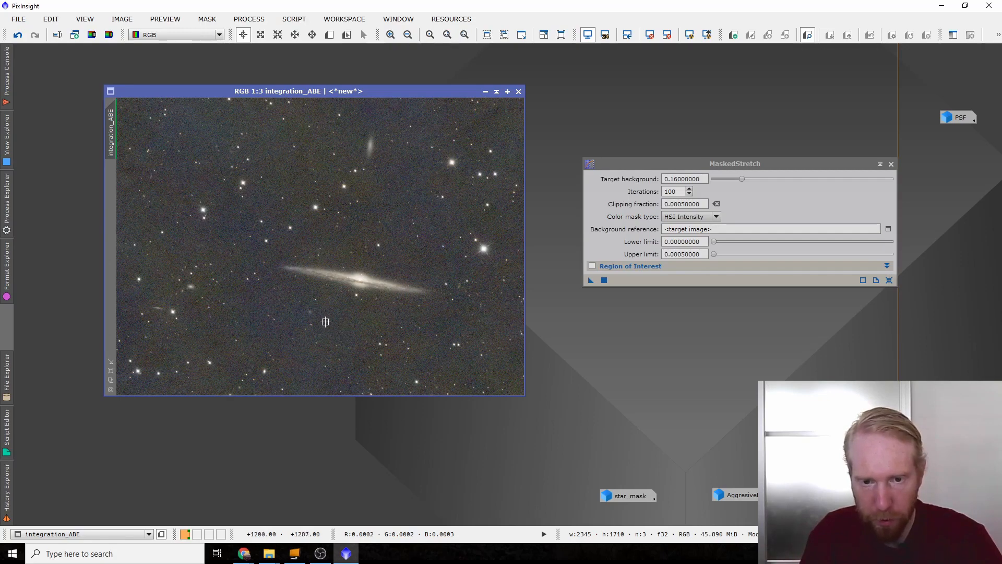
left_click(678, 254)
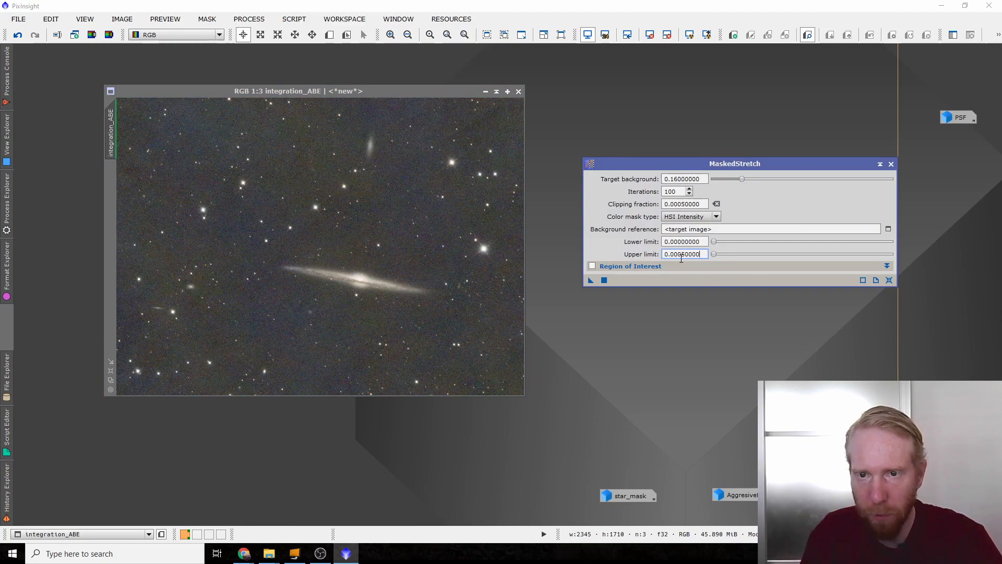
left_click_drag(701, 255, 685, 256)
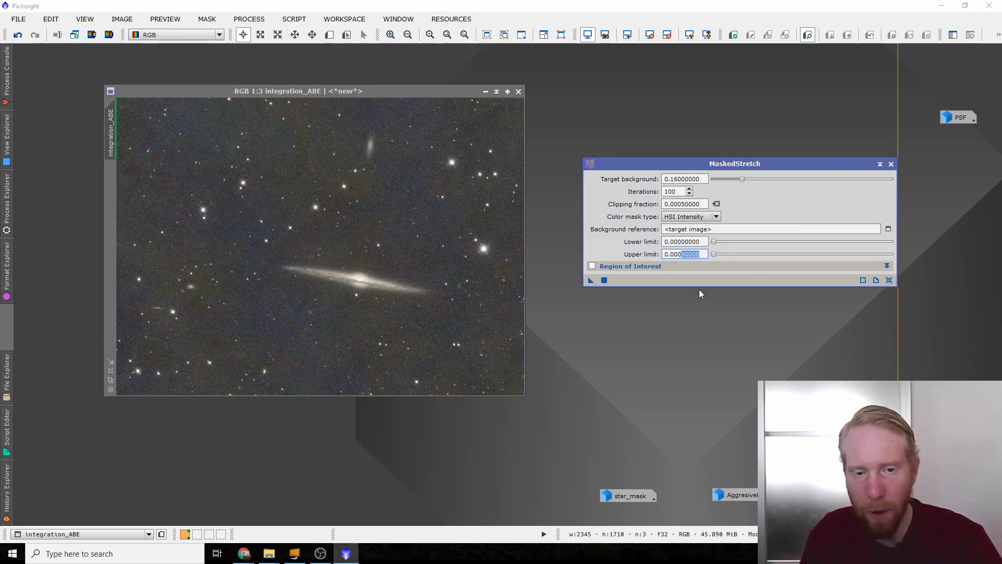
type("4")
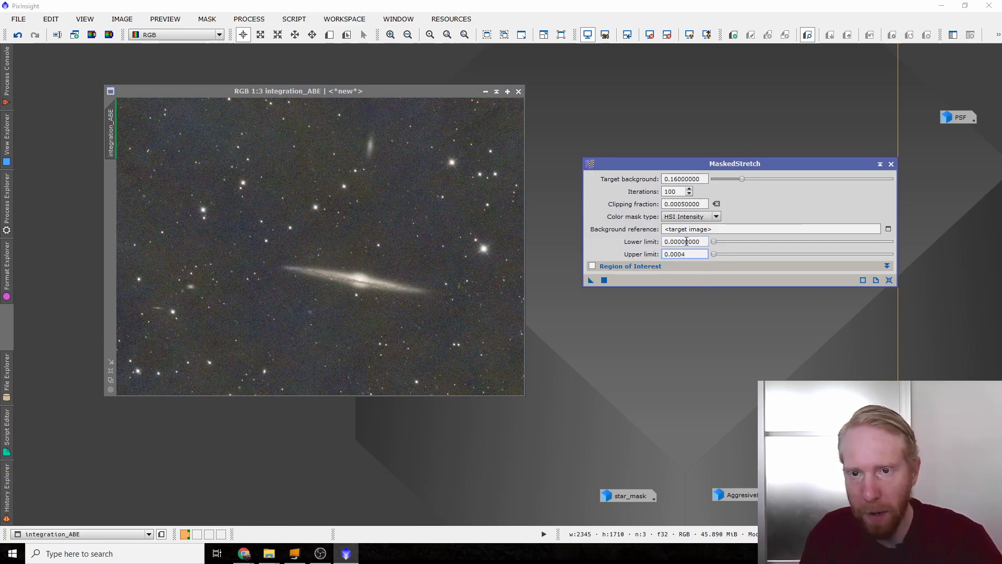
left_click(685, 242)
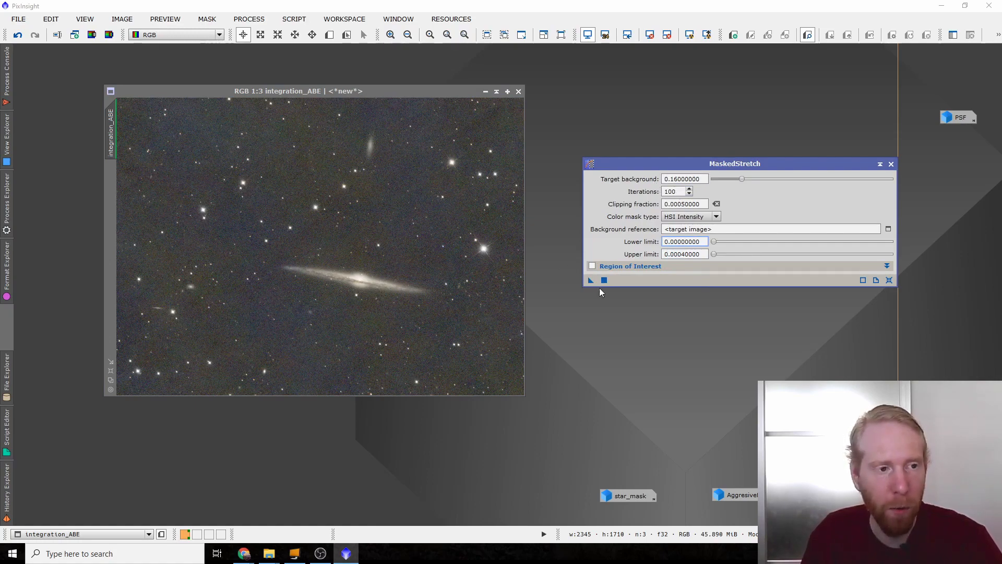
- Apply MaskedStretch to integration_ABE, reset its screen stretch and inspect the stretched galaxy at 1:1
left_click_drag(588, 282, 410, 203)
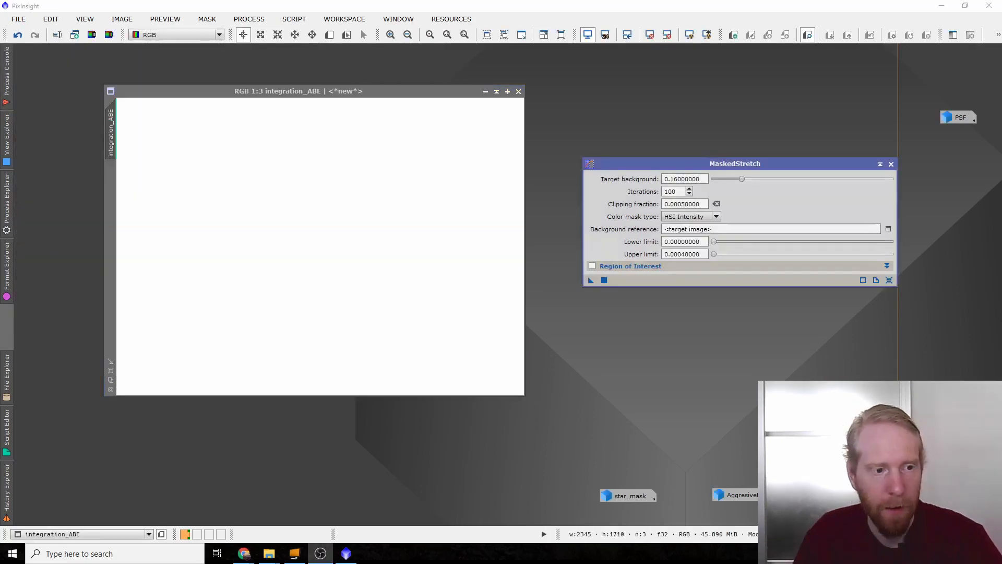
left_click(649, 35)
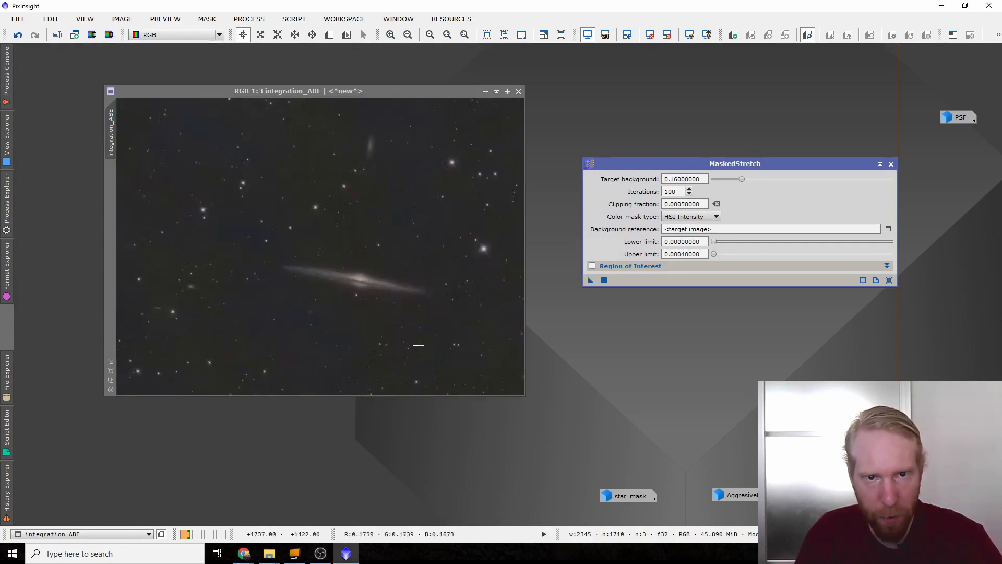
scroll(418, 339, "up", 2)
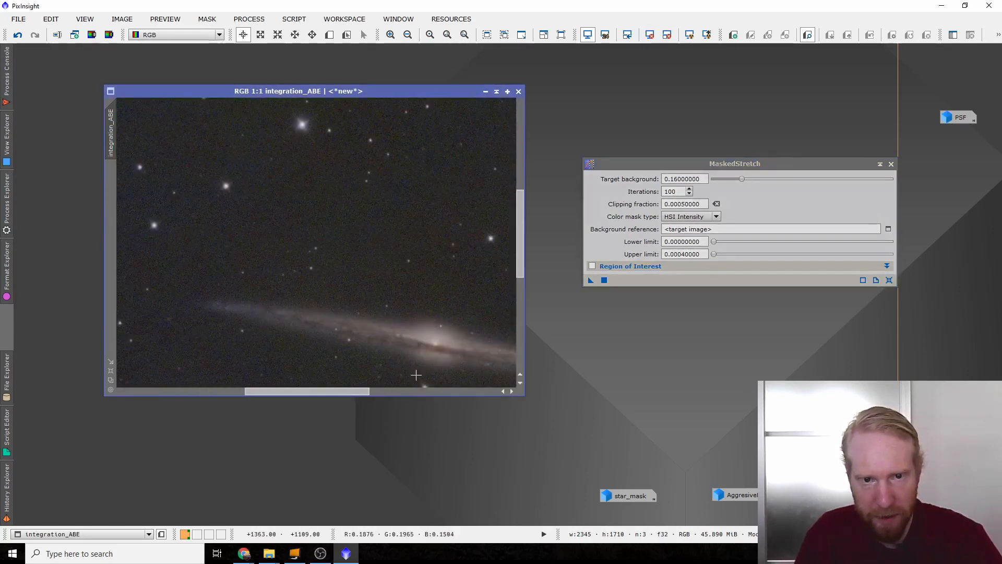
left_click_drag(345, 390, 393, 390)
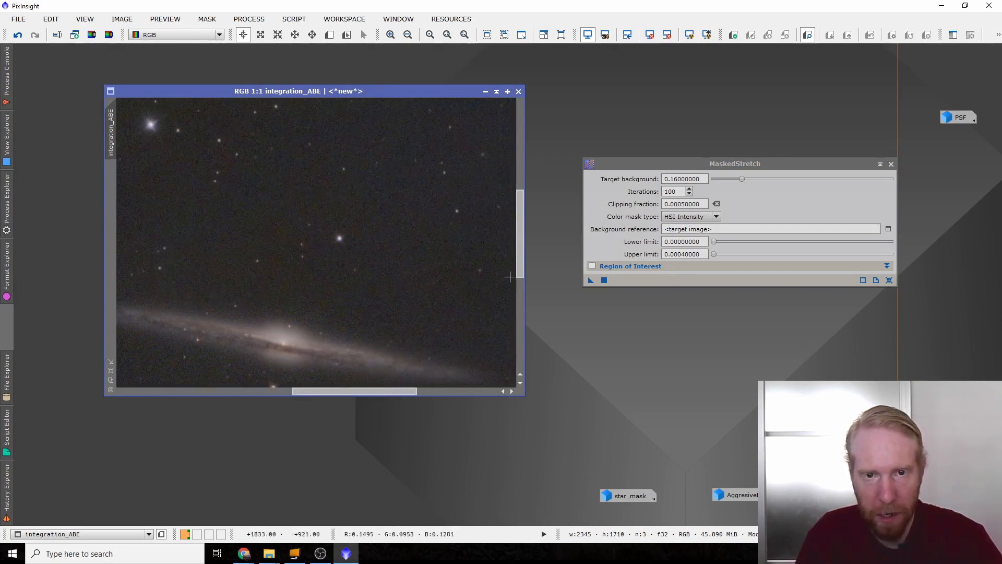
left_click_drag(520, 262, 519, 309)
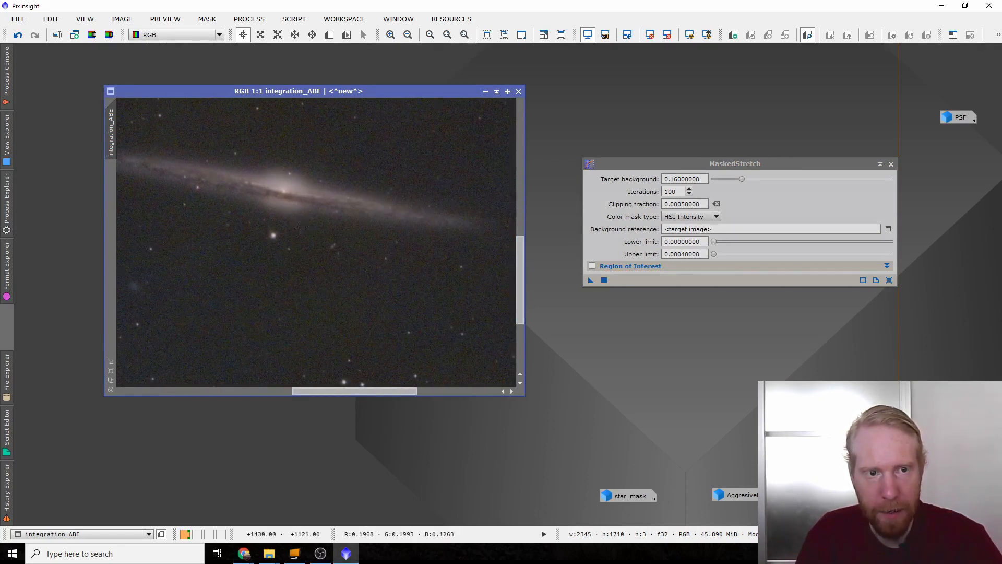
scroll(299, 229, "down", 3)
scroll(317, 258, "up", 1)
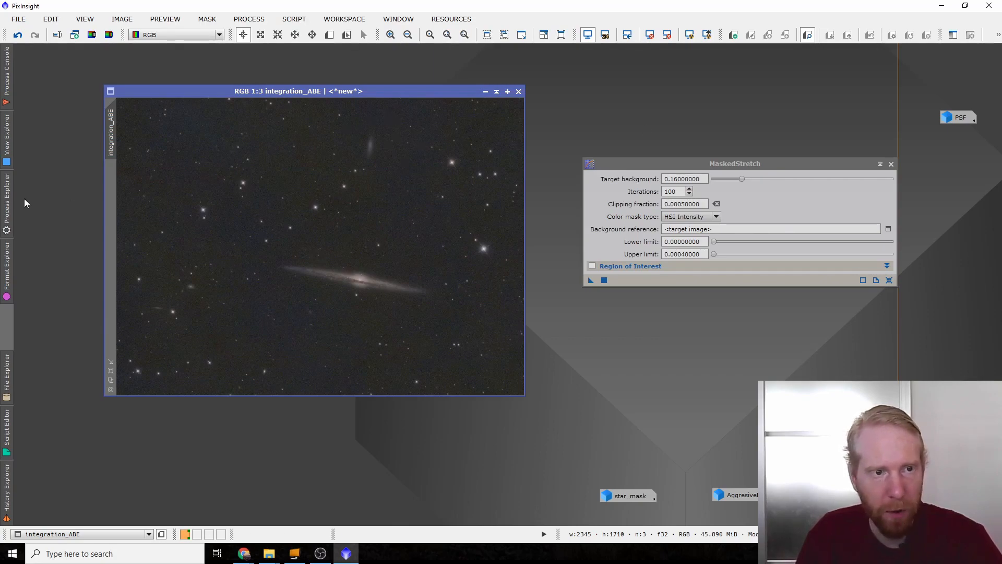
left_click(6, 201)
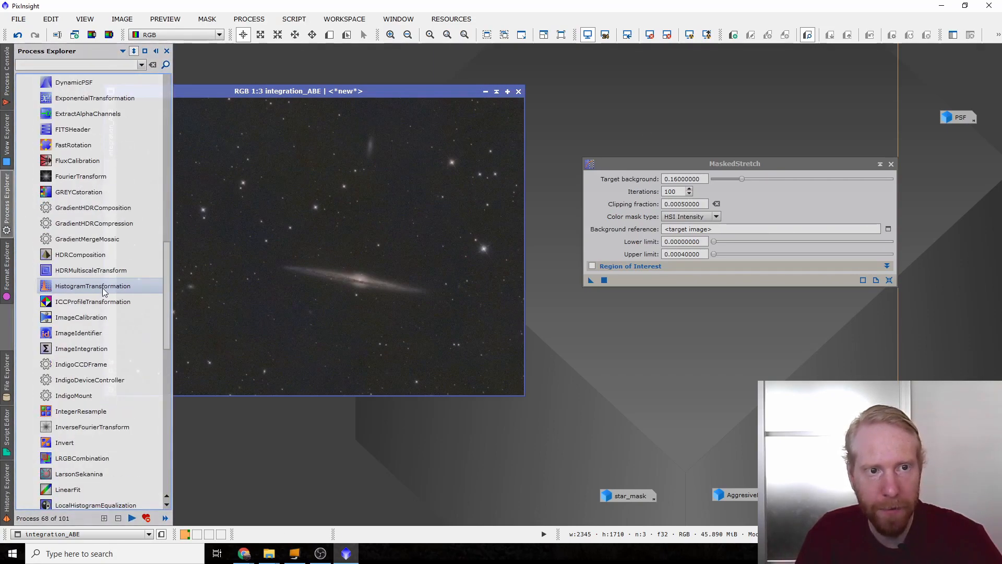
scroll(117, 259, "up", 4)
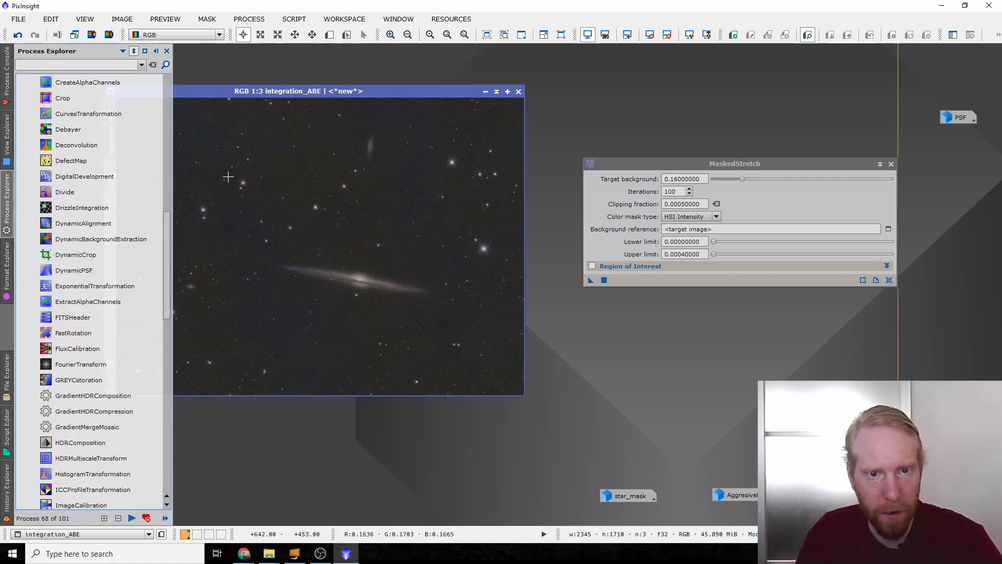
- Save the stretched image as integration_ABE.xisf in the NeedleProcessing folder, in 32-bit IEEE 754 floating point format
left_click(18, 18)
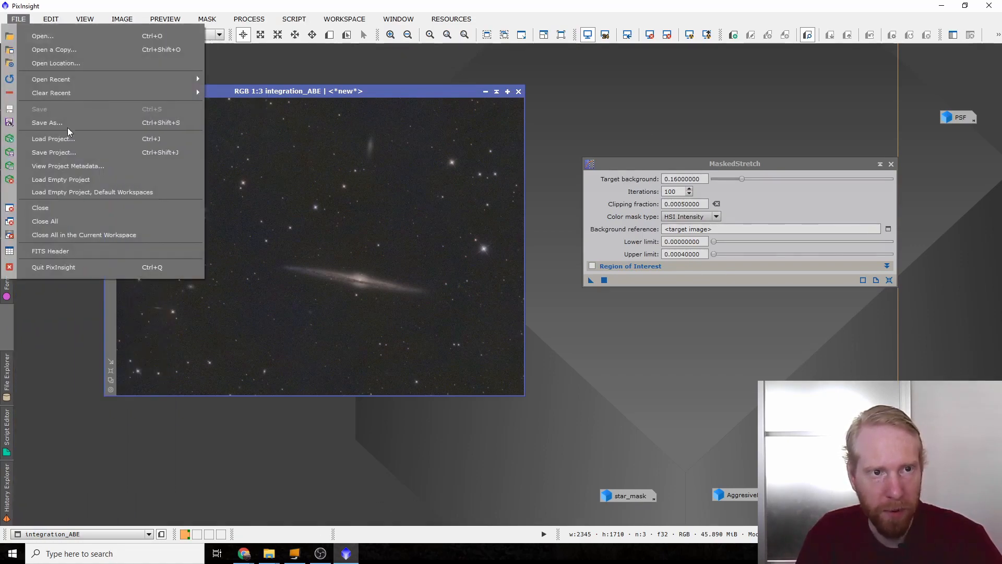
left_click(69, 125)
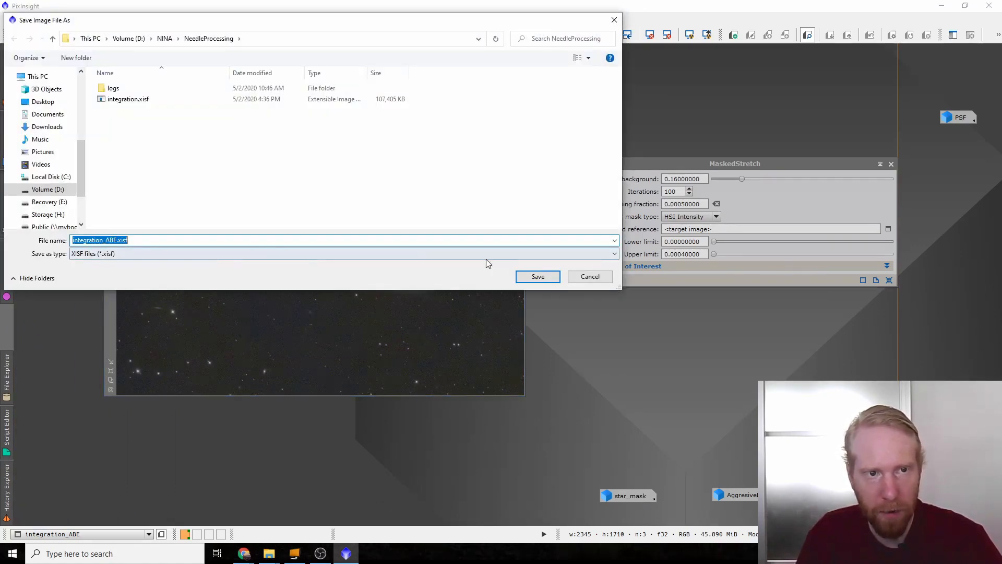
left_click(537, 276)
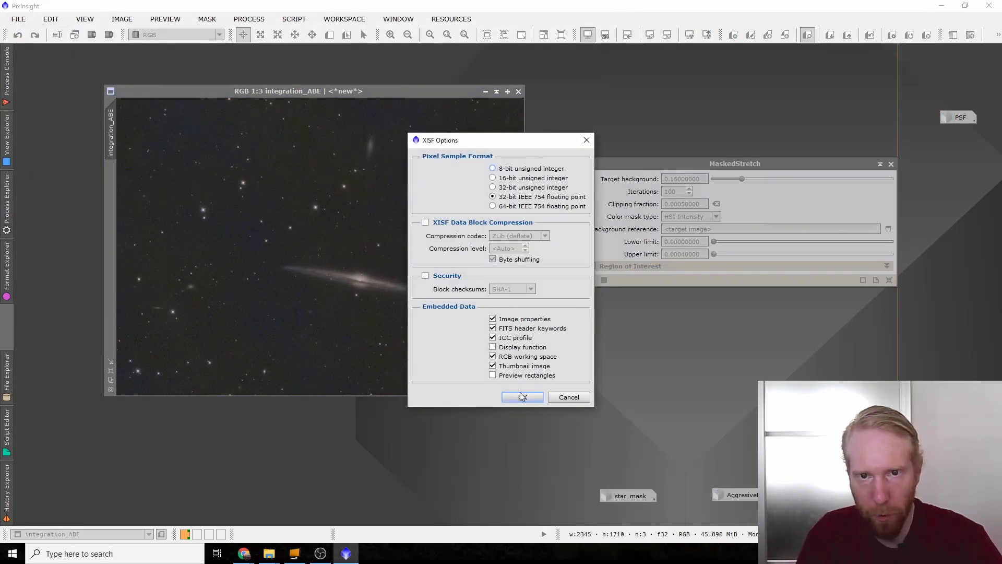
left_click(522, 399)
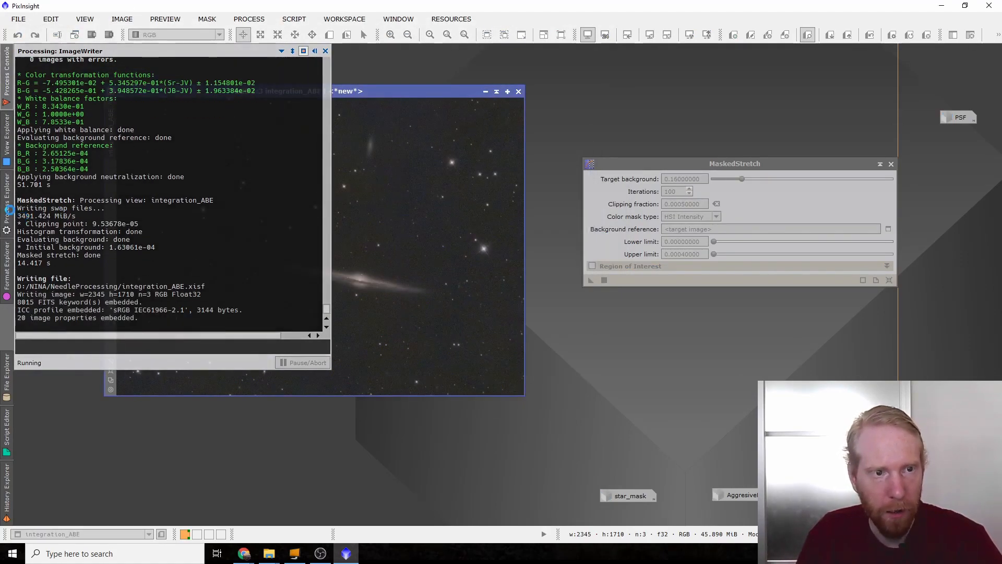
- Open CurvesTransformation, reset its curve, select the RGB/K channel and start a real-time preview of integration_ABE
left_click(7, 208)
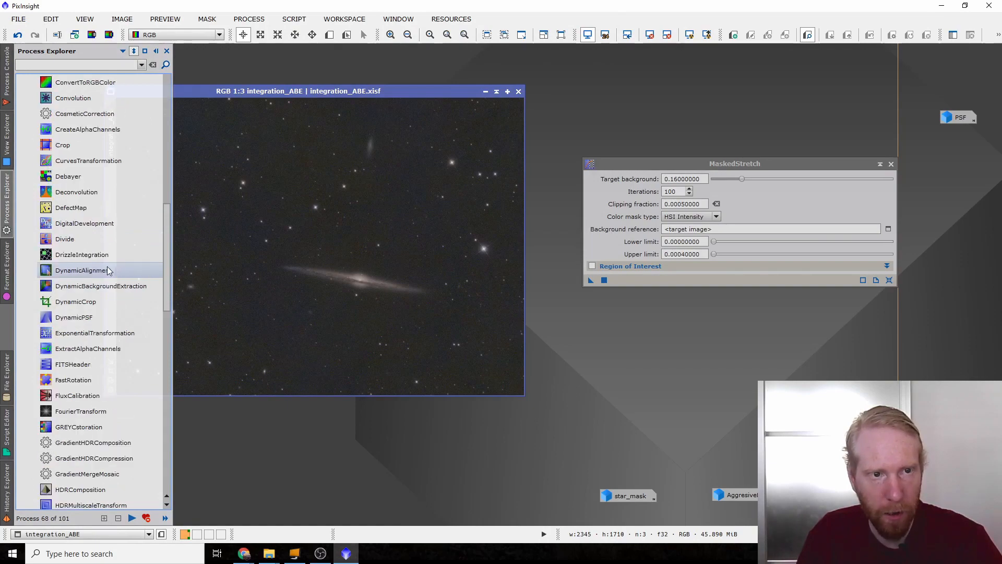
scroll(108, 269, "up", 2)
double_click(88, 255)
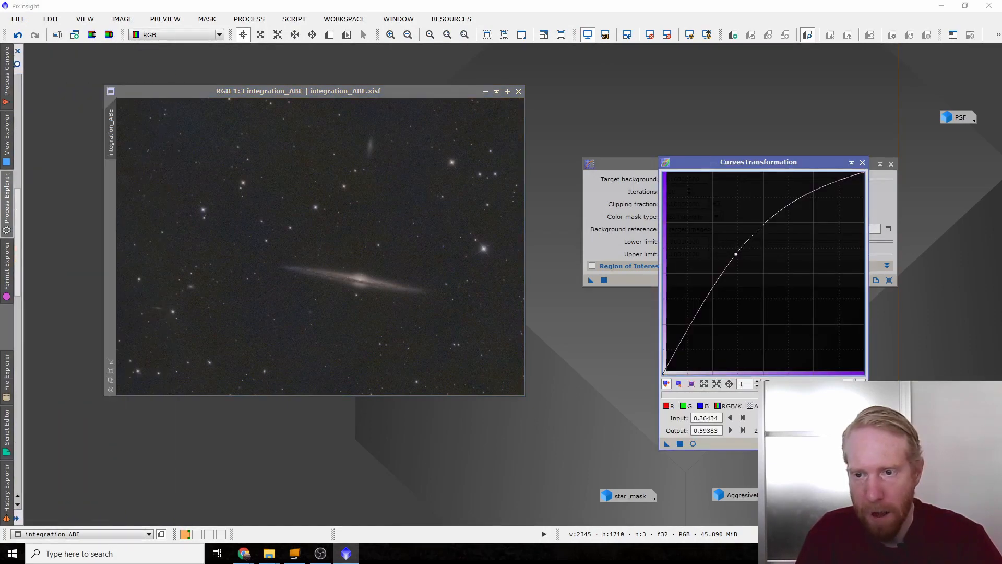
left_click(861, 444)
left_click(730, 406)
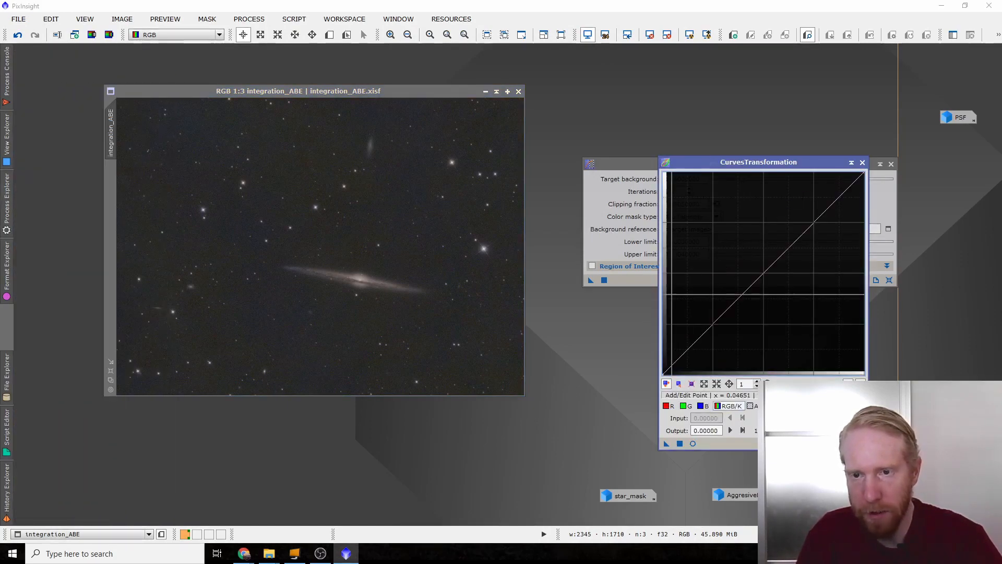
left_click(693, 444)
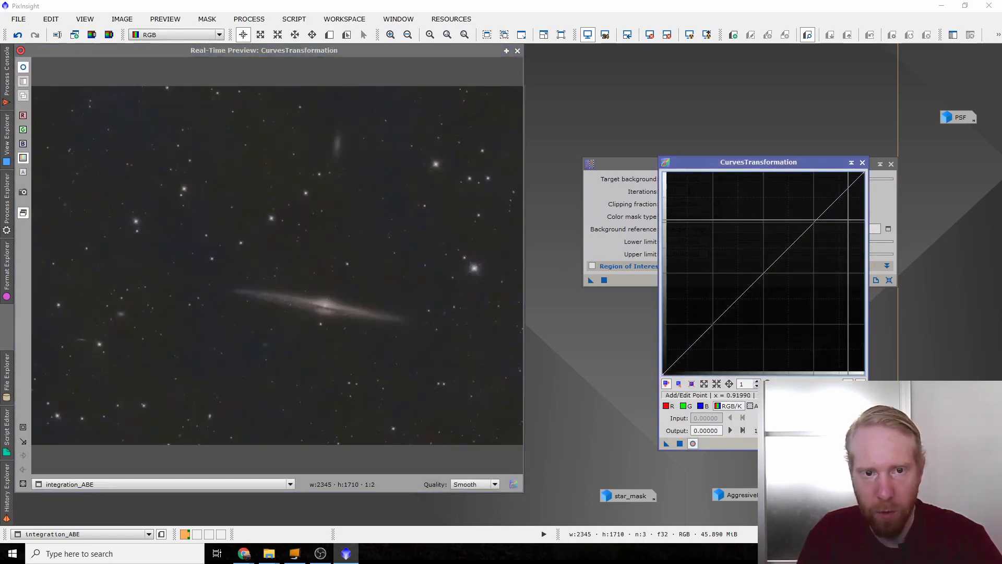
- Shape an S-curve with an upper point at about 0.70 input, 0.85 output and a shadow point at about 0.044 input, 0.029 output
left_click_drag(802, 234, 804, 201)
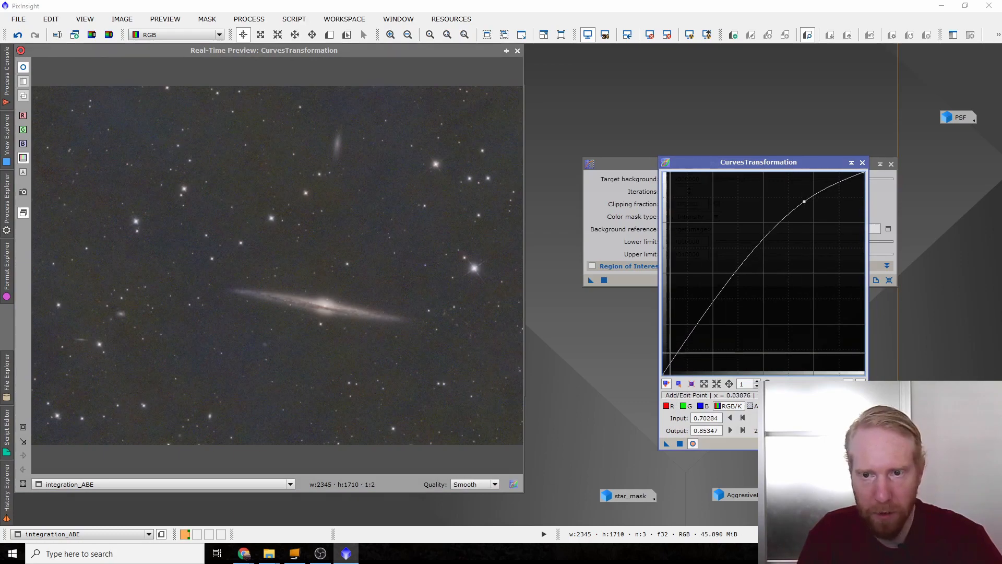
left_click_drag(675, 357, 676, 367)
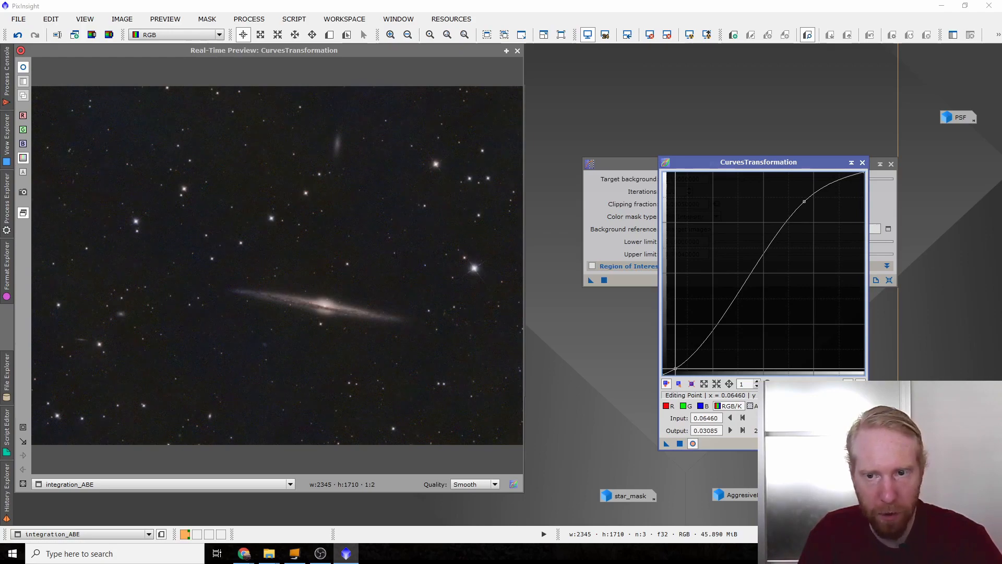
scroll(675, 368, "up", 4)
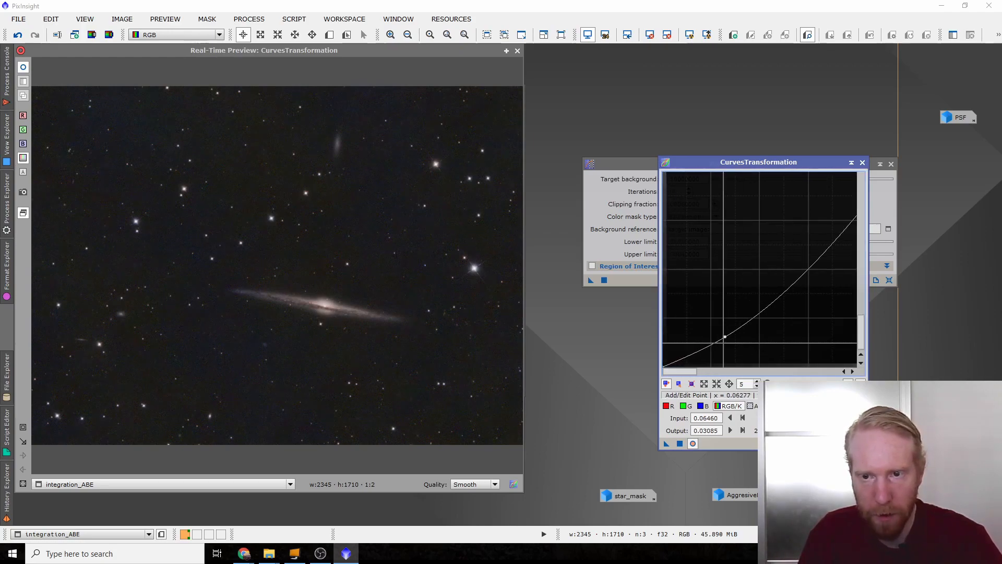
left_click_drag(725, 337, 706, 337)
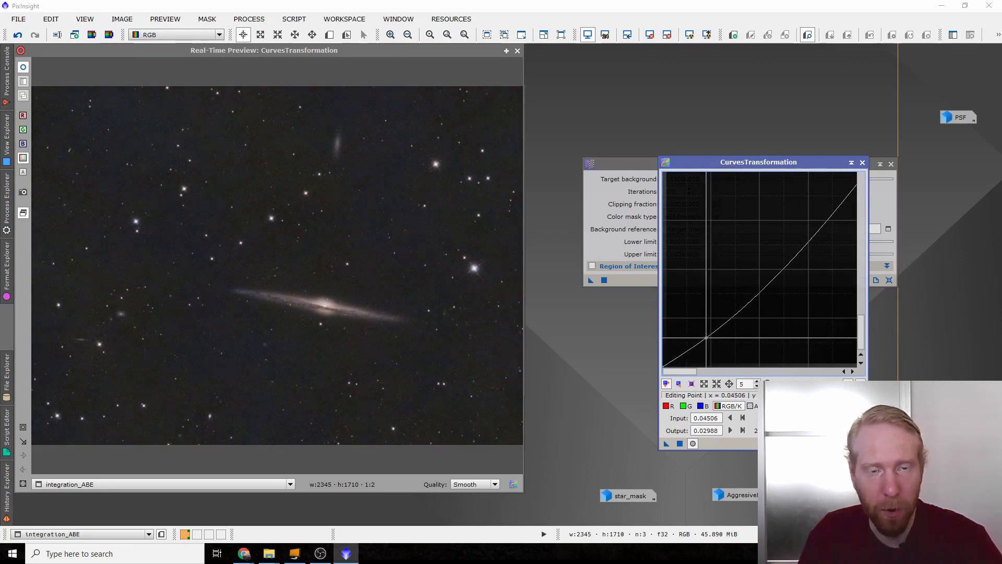
left_click_drag(706, 338, 705, 338)
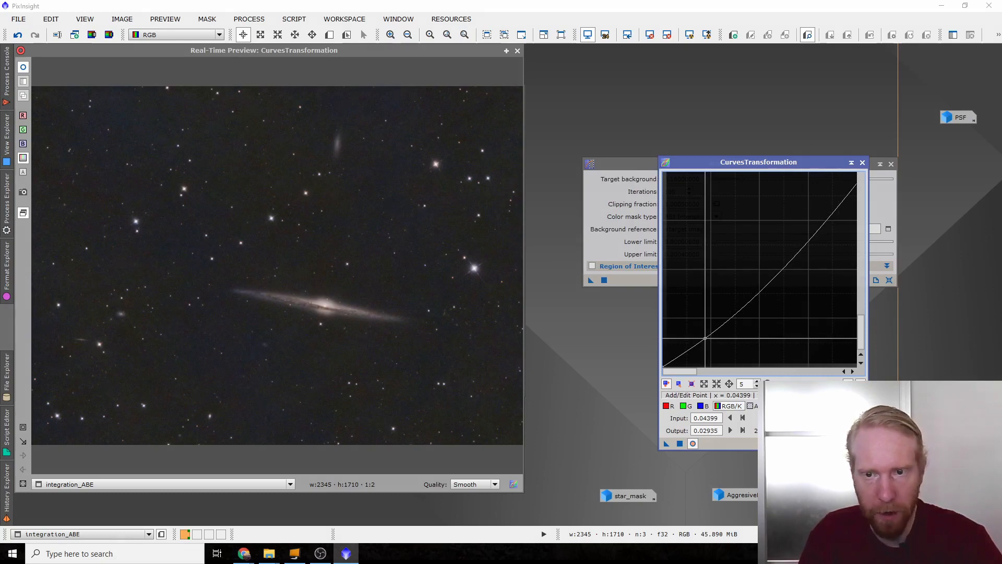
scroll(705, 338, "up", 2)
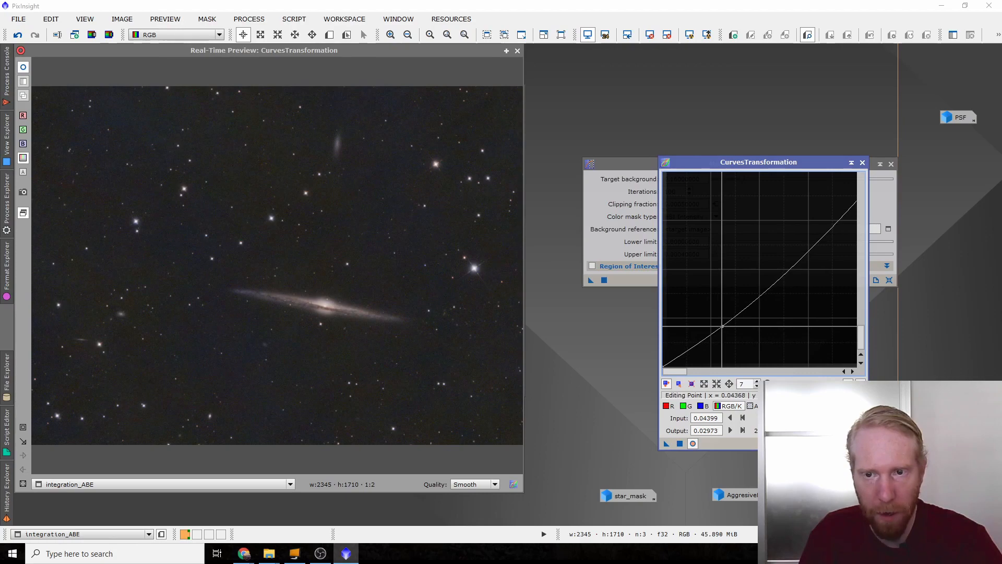
scroll(722, 326, "down", 6)
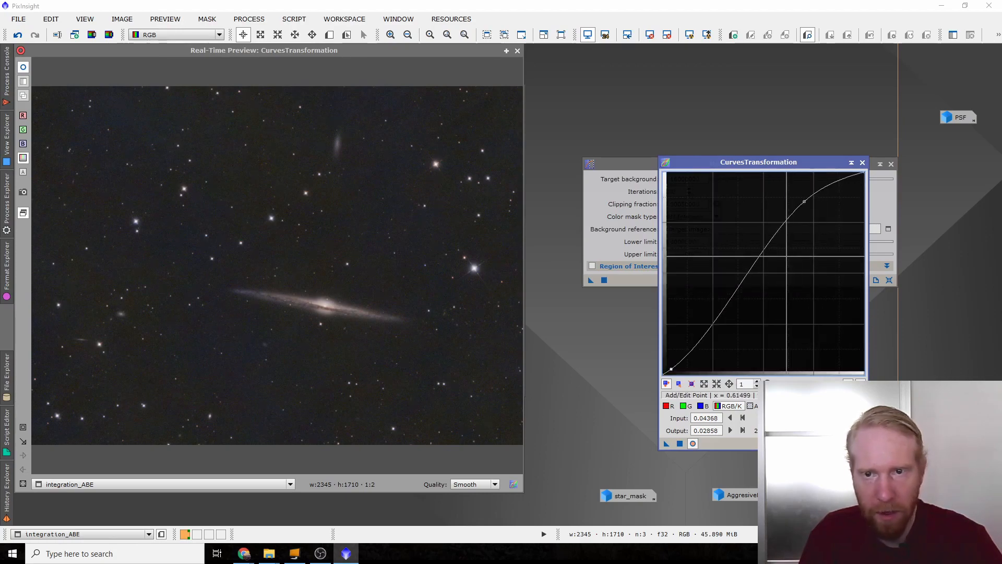
- Refine the curve's upper point to about 0.630 input, 0.841 output and its shadow point to about 0.046 input, 0.028 output
left_click(786, 198)
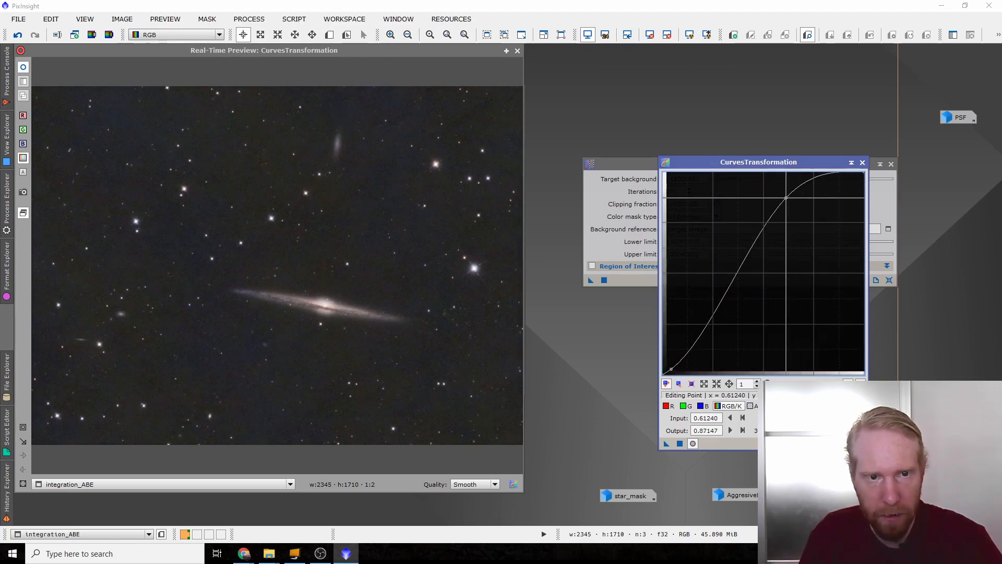
left_click_drag(786, 198, 790, 203)
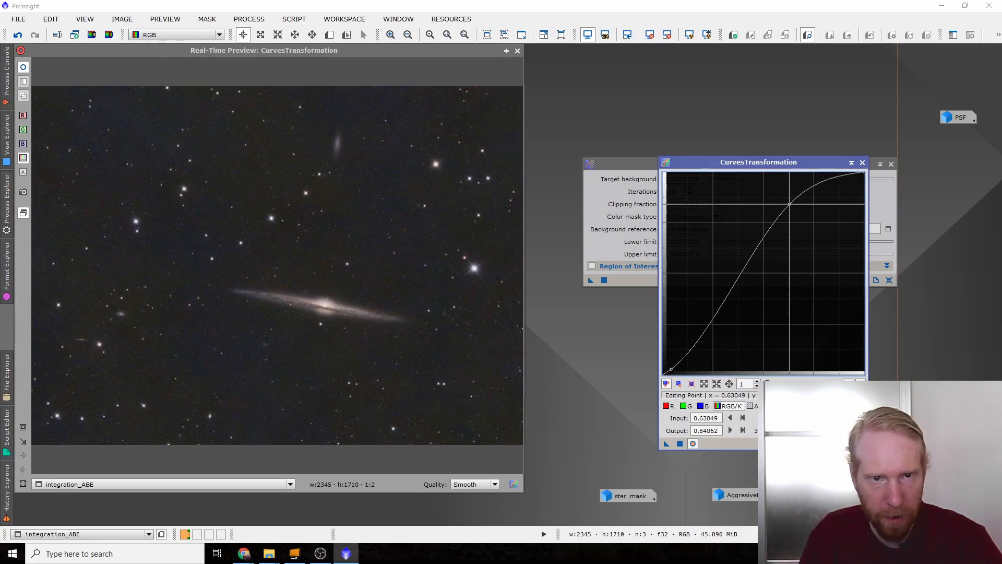
scroll(689, 346, "up", 1)
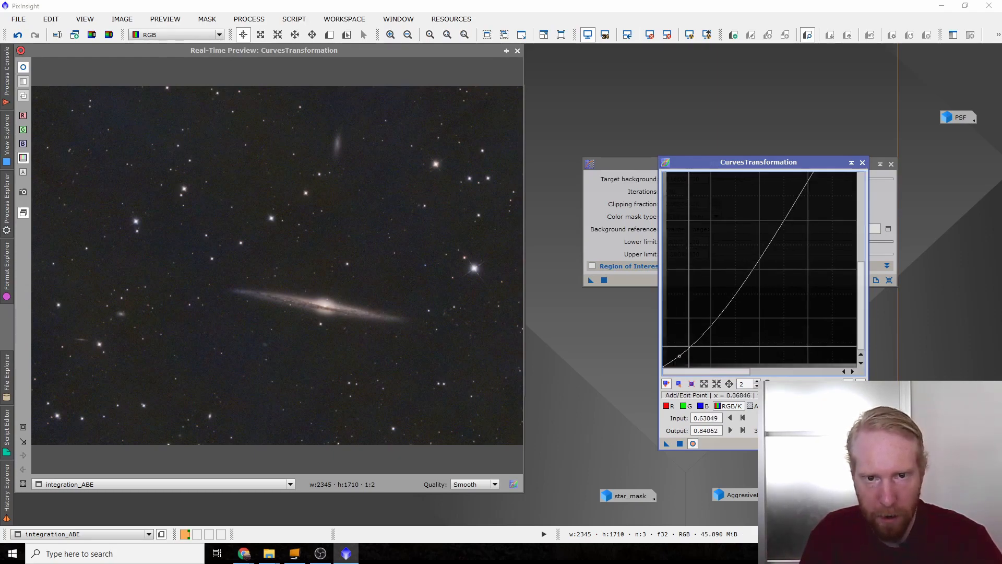
scroll(688, 346, "up", 1)
left_click(697, 345)
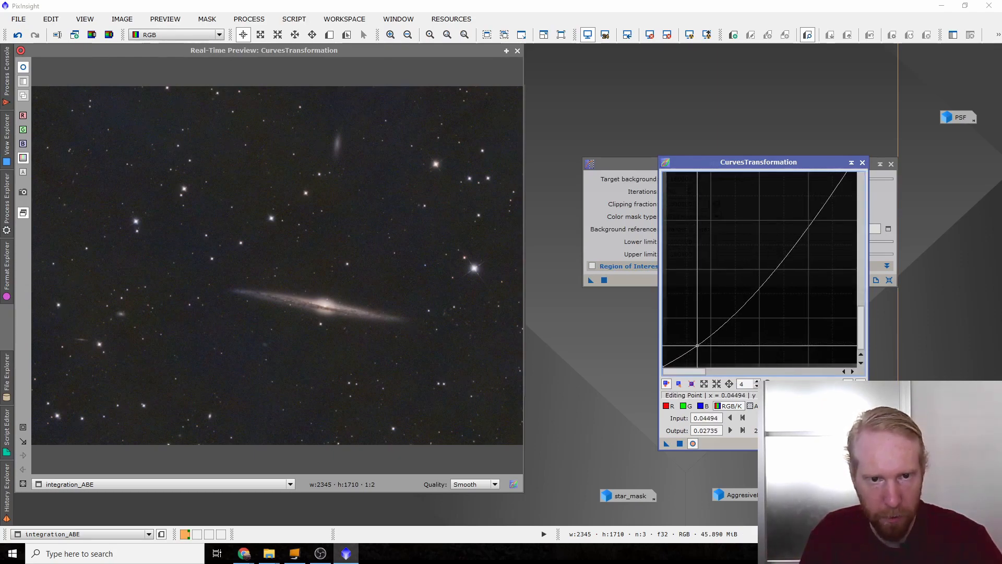
left_click_drag(697, 345, 698, 344)
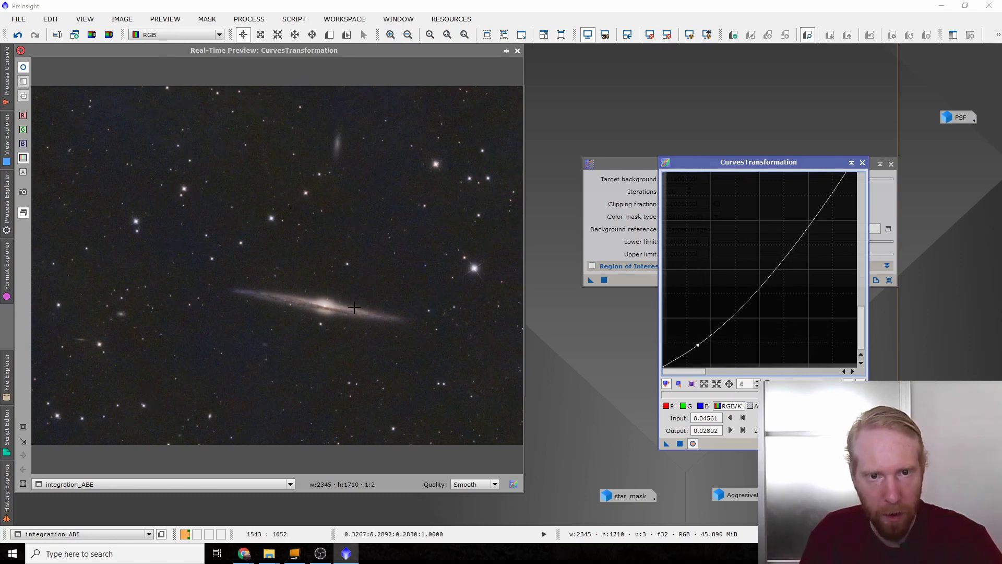
scroll(805, 296, "down", 3)
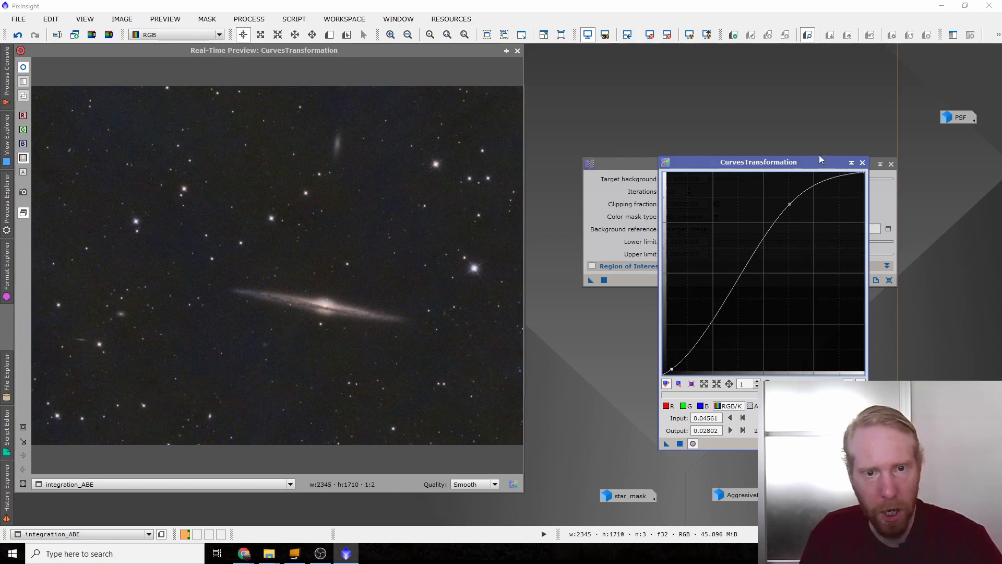
- Switch the real-time preview off and on repeatedly to compare the galaxy image before and after the curve
left_click(693, 443)
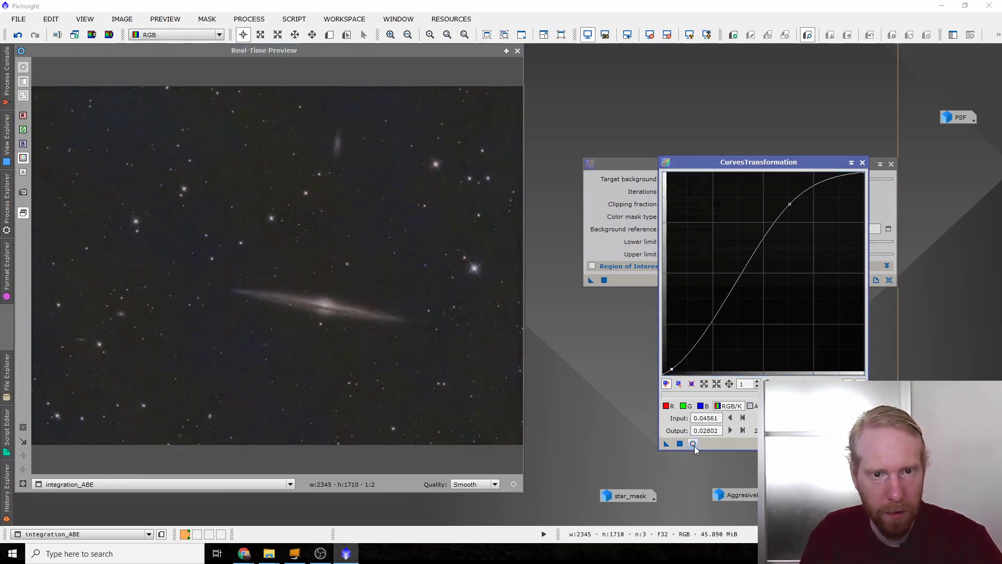
left_click(693, 443)
left_click(694, 445)
left_click(694, 444)
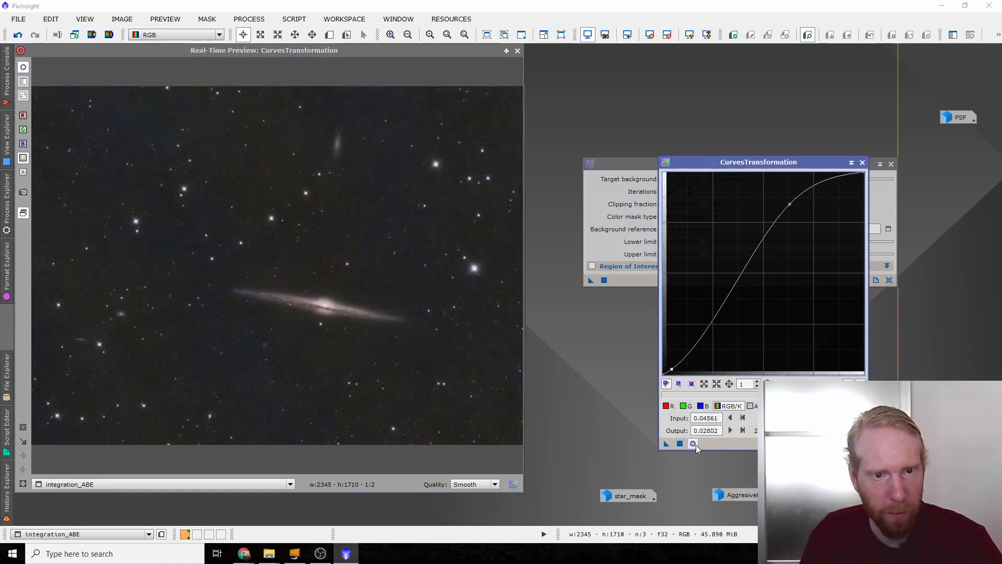
left_click(695, 444)
left_click(696, 444)
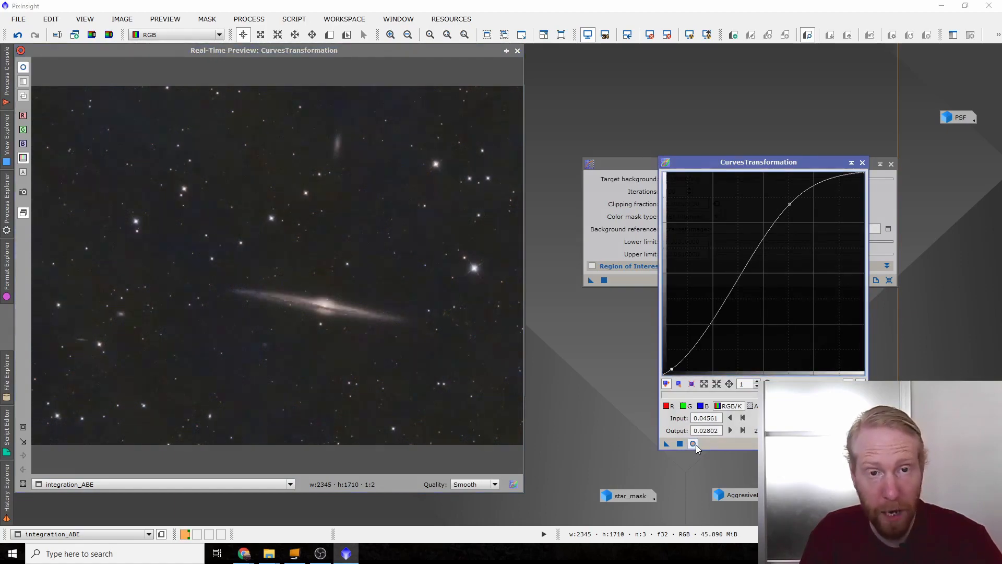
left_click(697, 444)
left_click(696, 445)
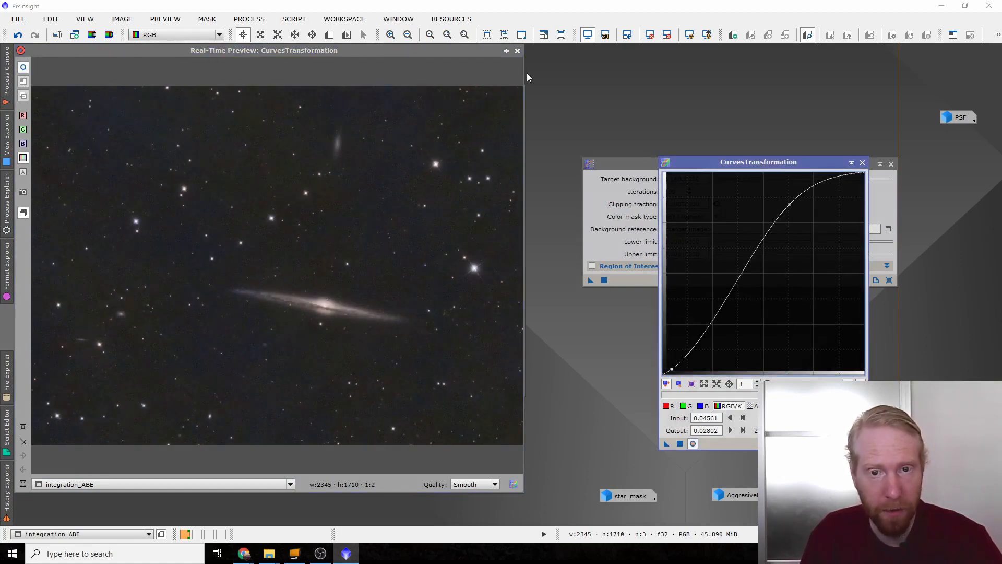
- Close the real-time preview, apply the curve to integration_ABE and close CurvesTransformation after inspecting the image
left_click(517, 51)
left_click_drag(666, 444, 346, 238)
scroll(327, 237, "up", 2)
scroll(405, 295, "up", 1)
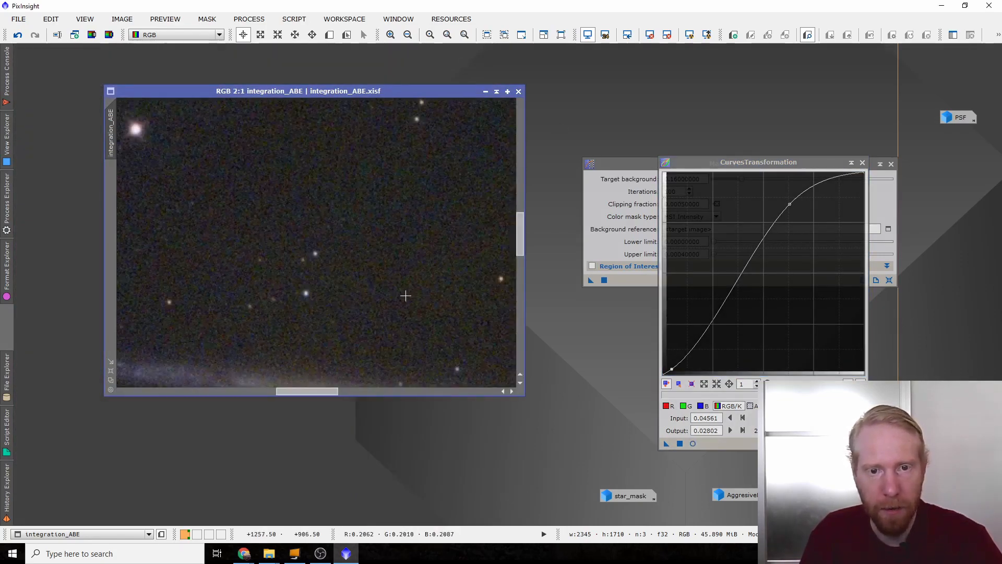
scroll(405, 295, "down", 2)
scroll(492, 285, "down", 1)
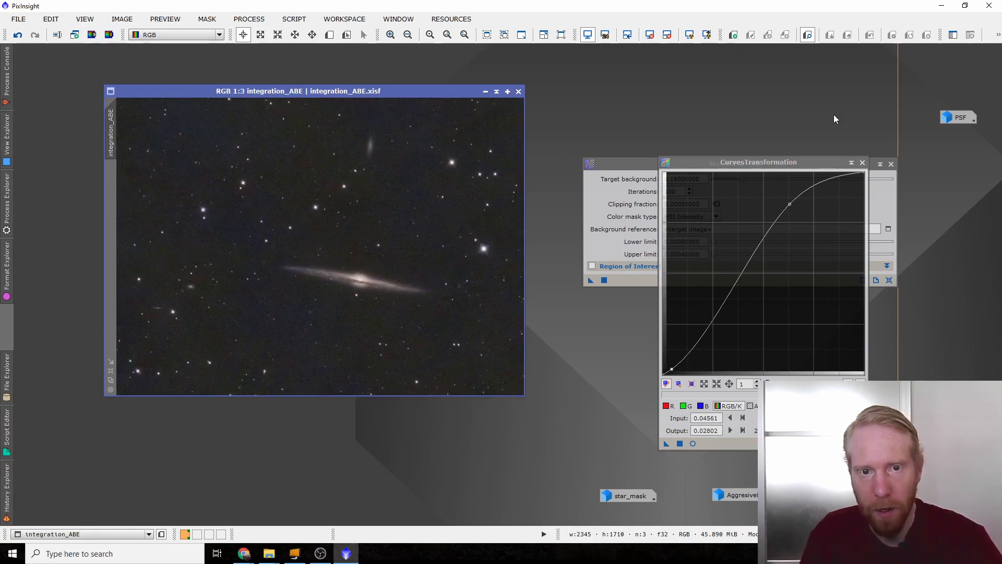
left_click(862, 163)
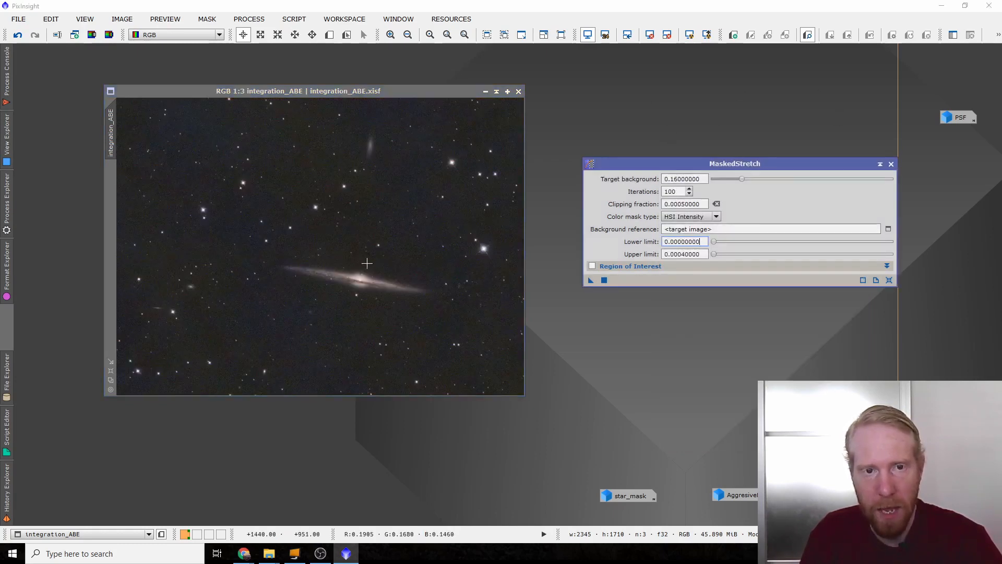
scroll(389, 287, "up", 1)
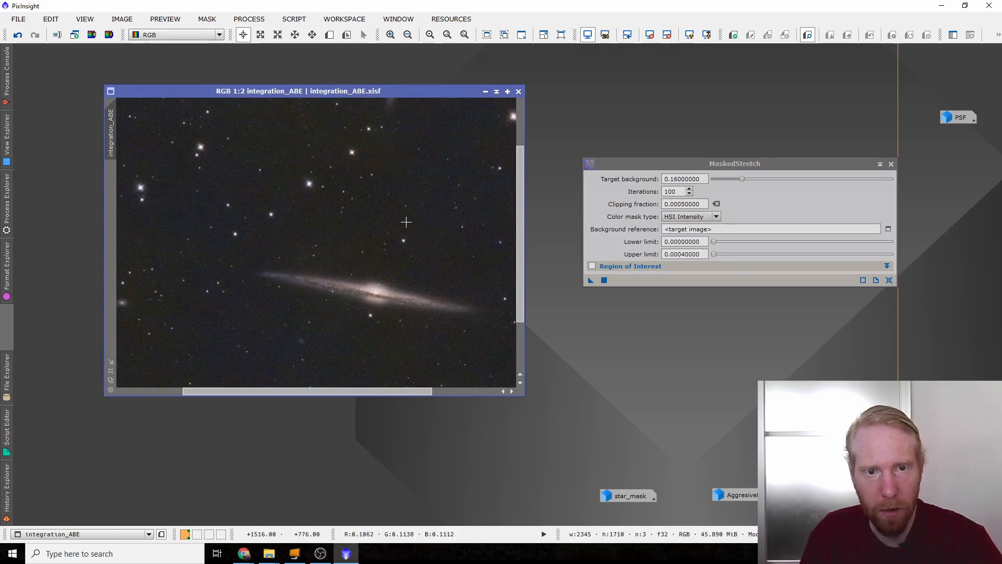
scroll(322, 259, "down", 1)
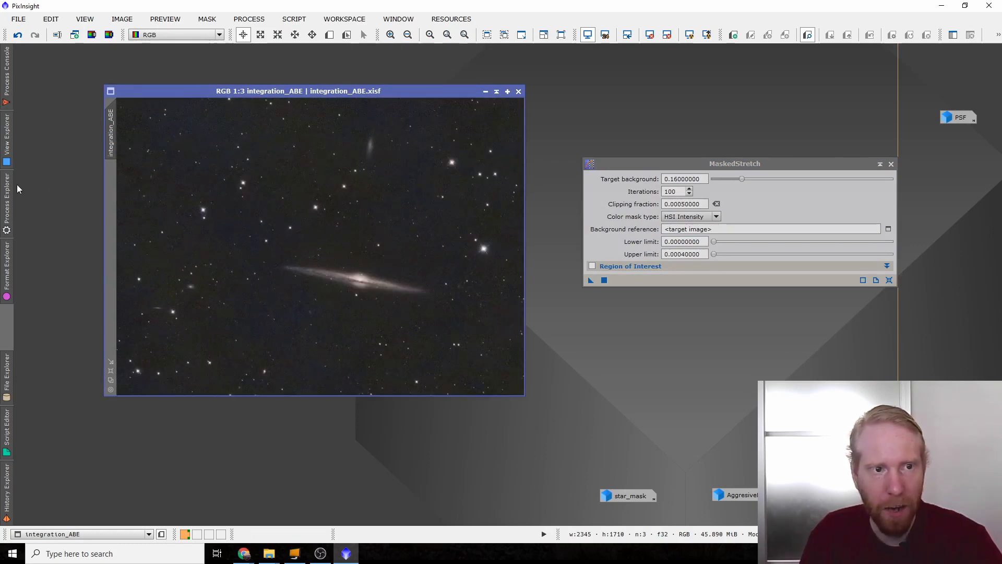
- Open the HDRMultiscaleTransform process and place its window clear of the galaxy image
mouse_move(8, 200)
scroll(115, 248, "up", 9)
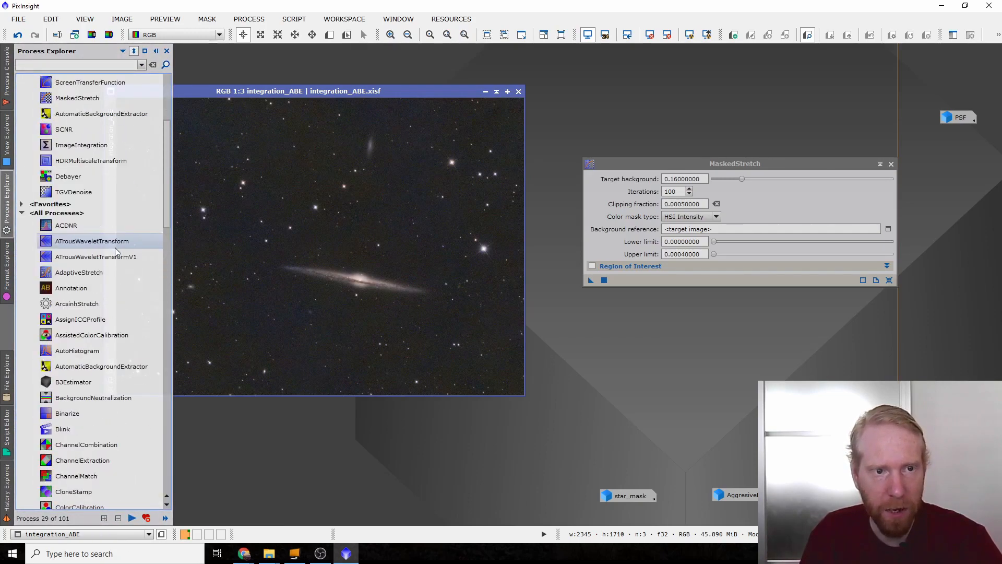
scroll(115, 247, "down", 9)
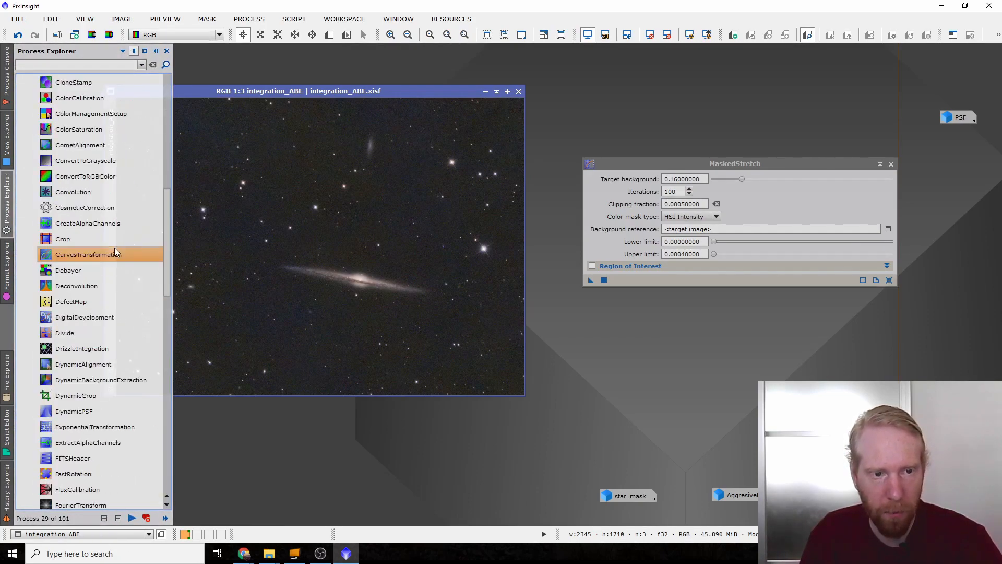
scroll(115, 248, "down", 2)
scroll(92, 356, "down", 2)
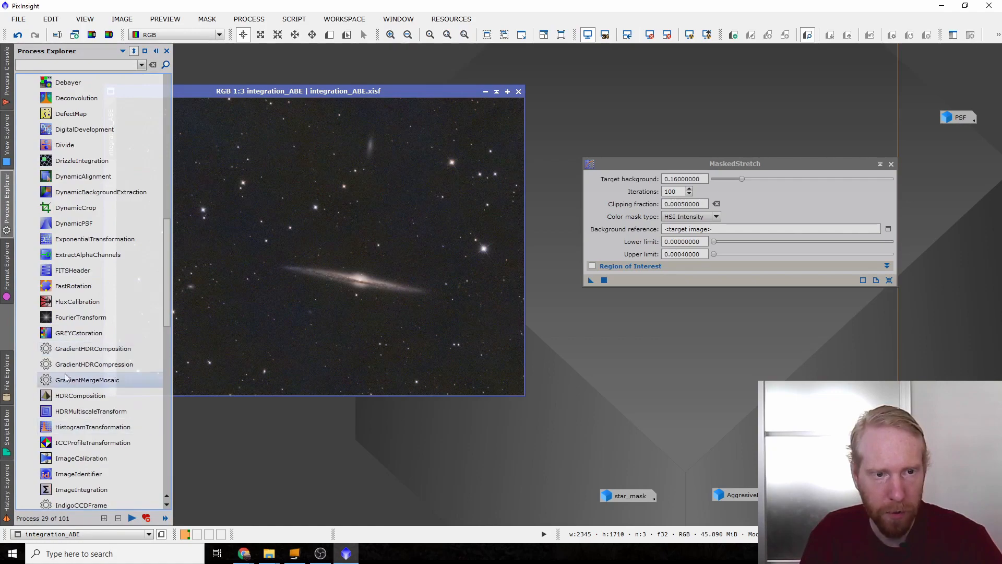
double_click(57, 414)
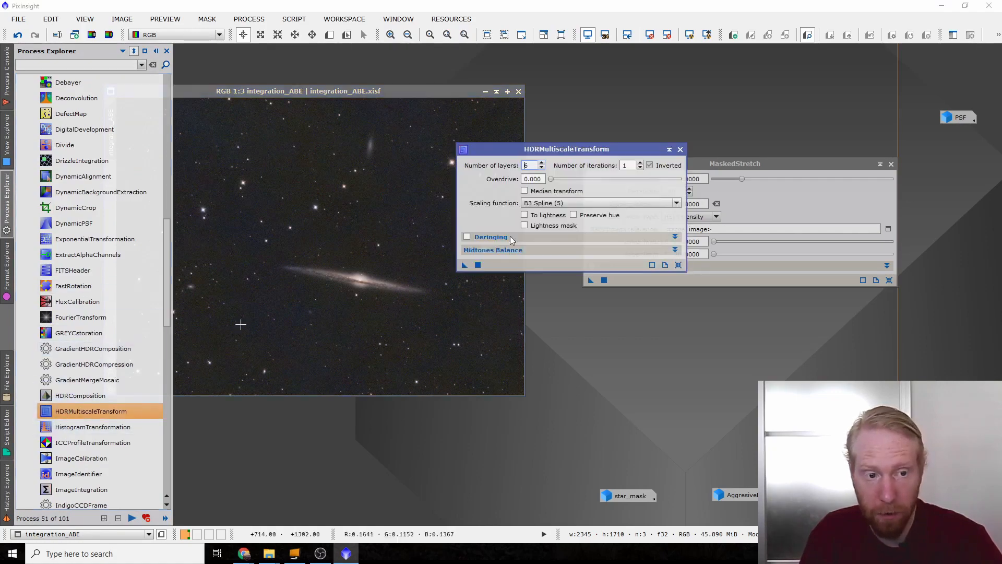
left_click_drag(532, 152, 711, 146)
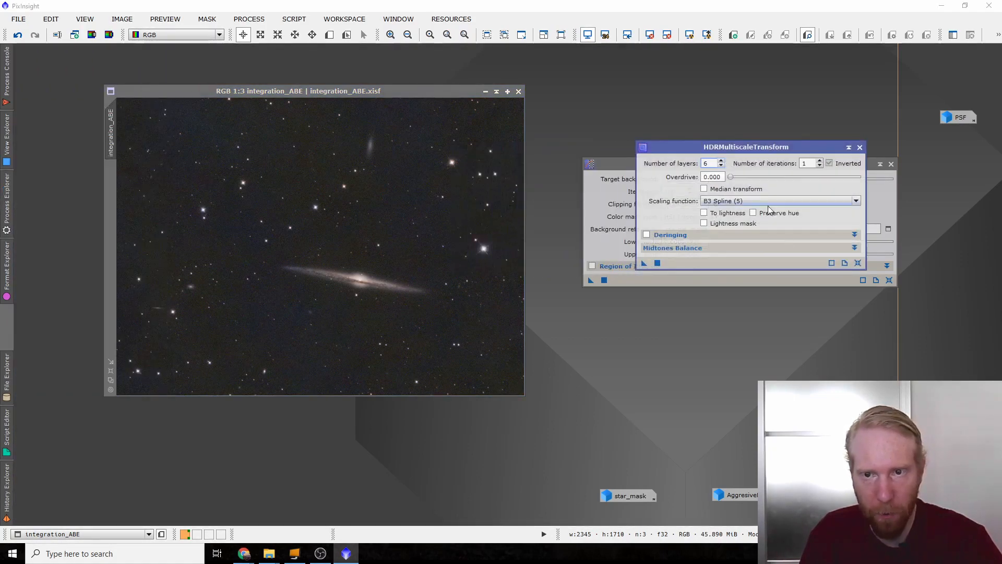
- Enable To lightness and Lightness mask for HDRMultiscaleTransform and expand its Midtones Balance settings
left_click(704, 212)
left_click(703, 223)
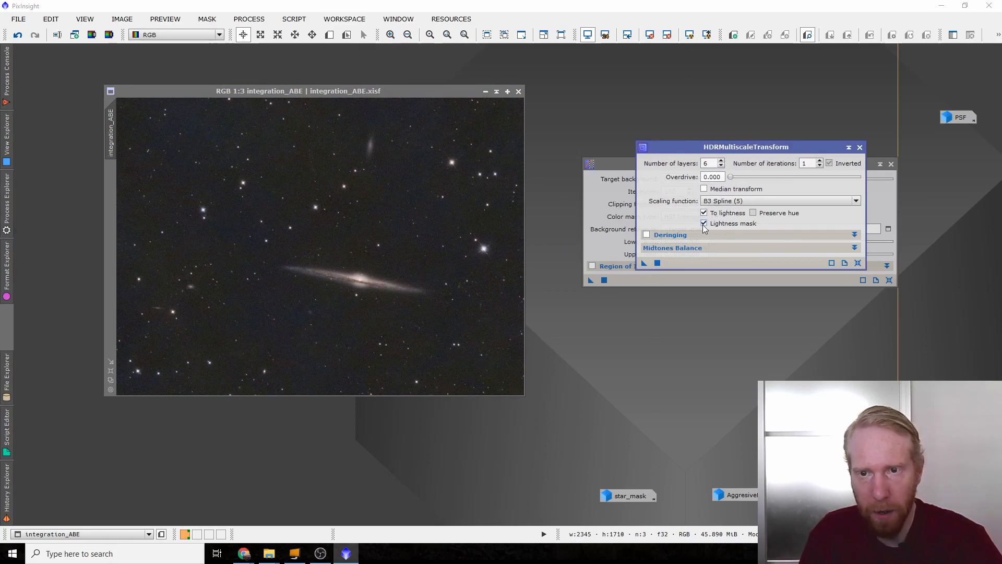
left_click(661, 250)
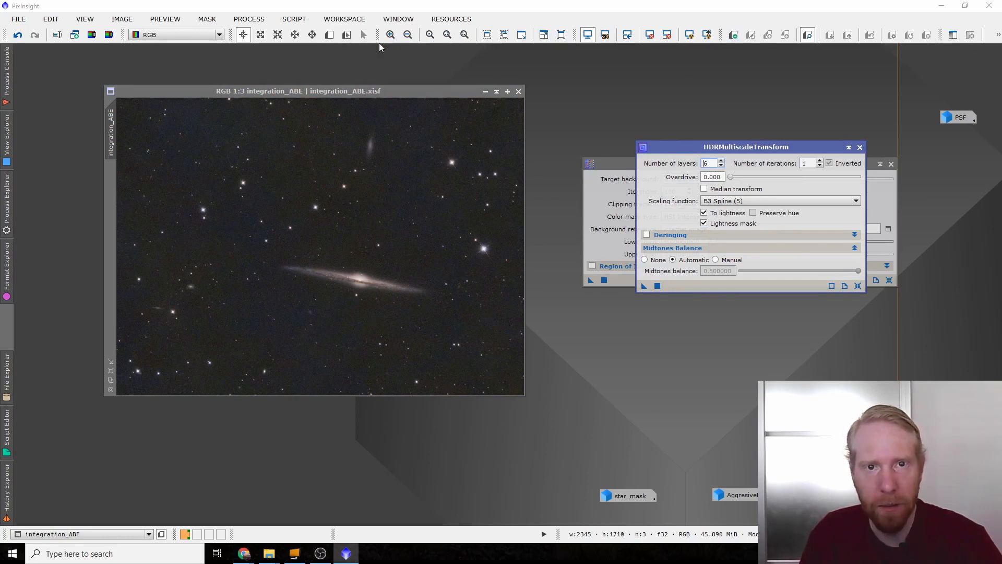
- Create a preview region on integration_ABE that tightly encloses the whole edge-on galaxy
left_click(329, 36)
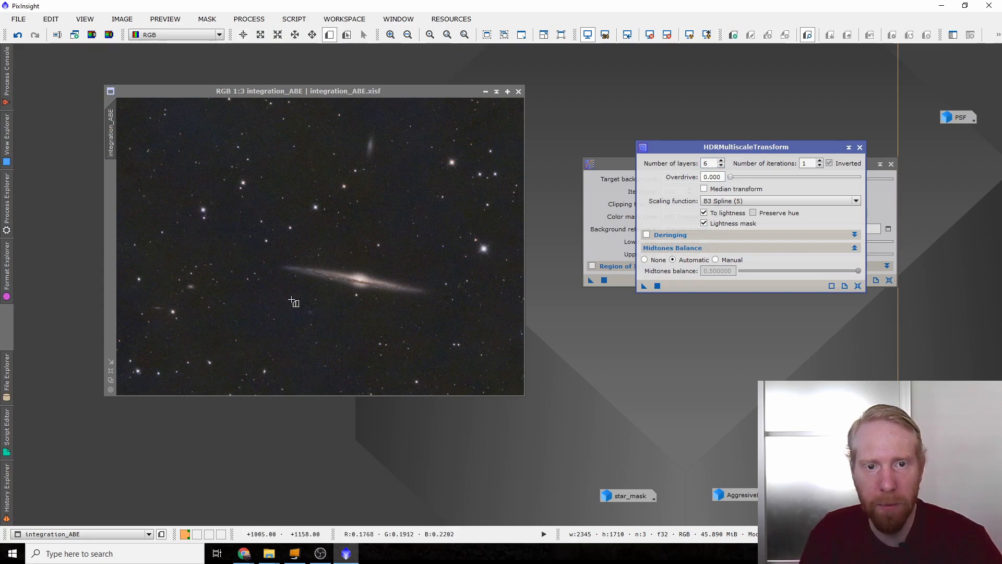
left_click_drag(267, 255, 454, 312)
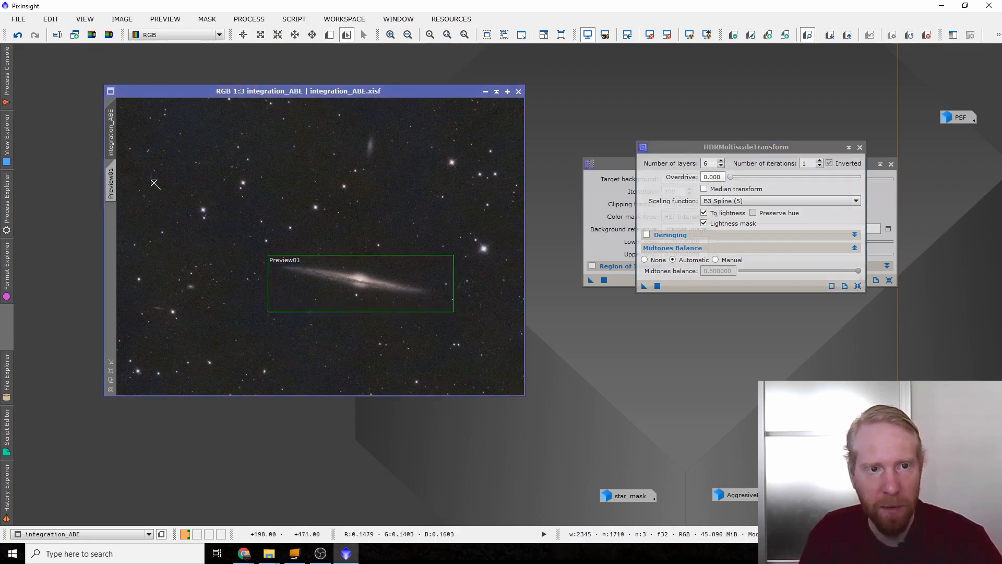
- Show Preview01 and apply HDRMultiscaleTransform with 6 layers to it
left_click(111, 180)
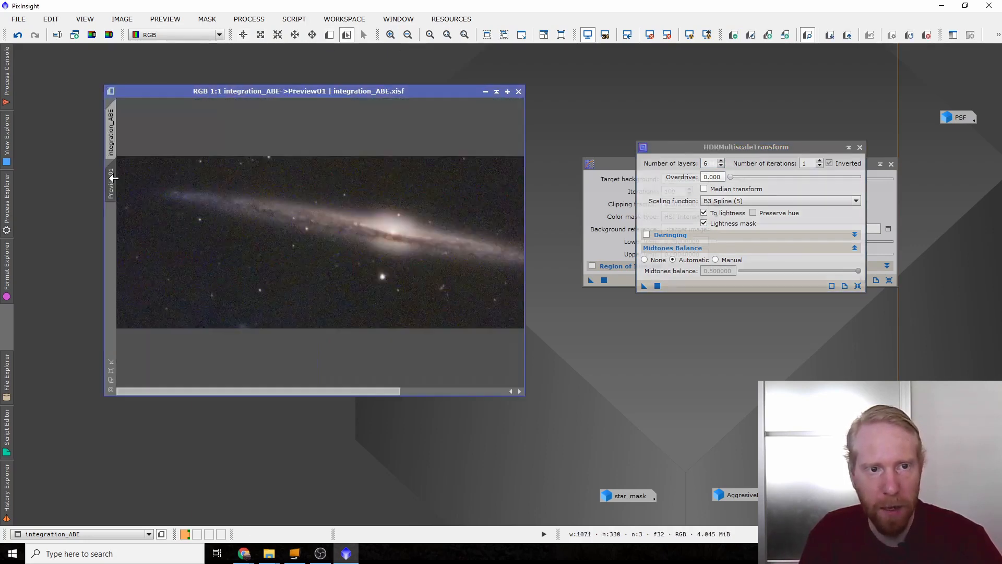
left_click(644, 286)
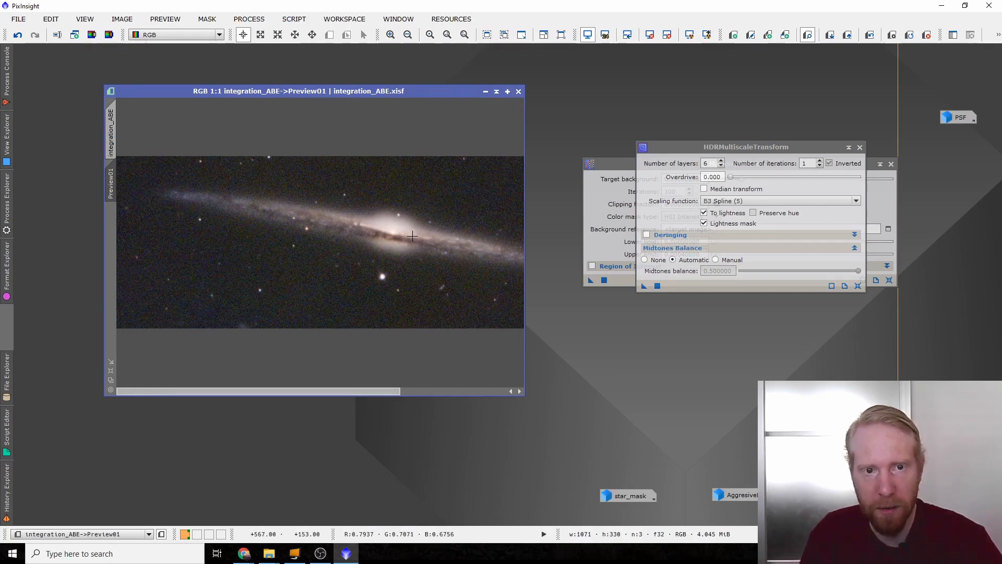
scroll(342, 207, "down", 1)
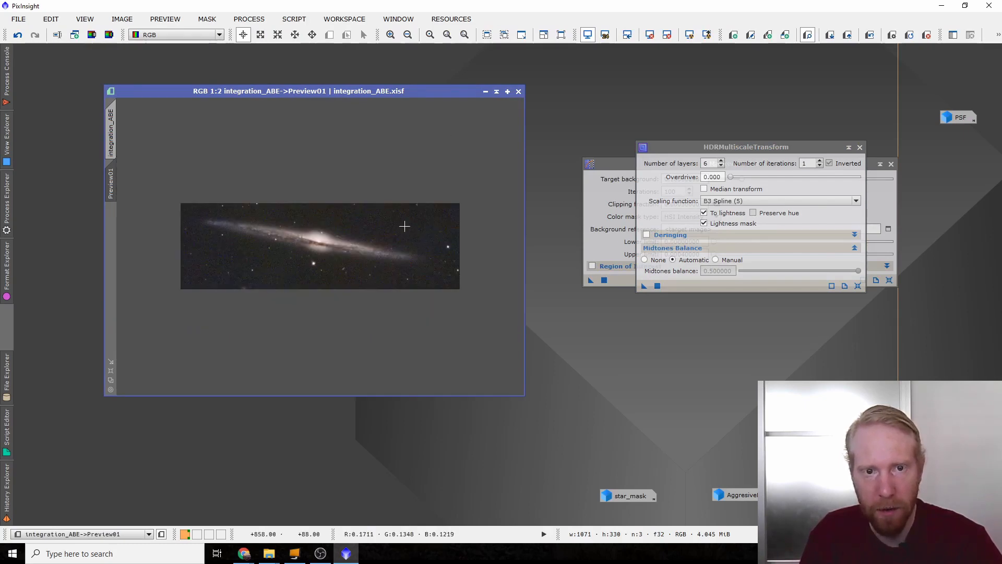
- Compare Preview01 before and after the 6-layer transform, examining the galaxy's core and dust lane
left_click(869, 35)
left_click(870, 36)
left_click(870, 35)
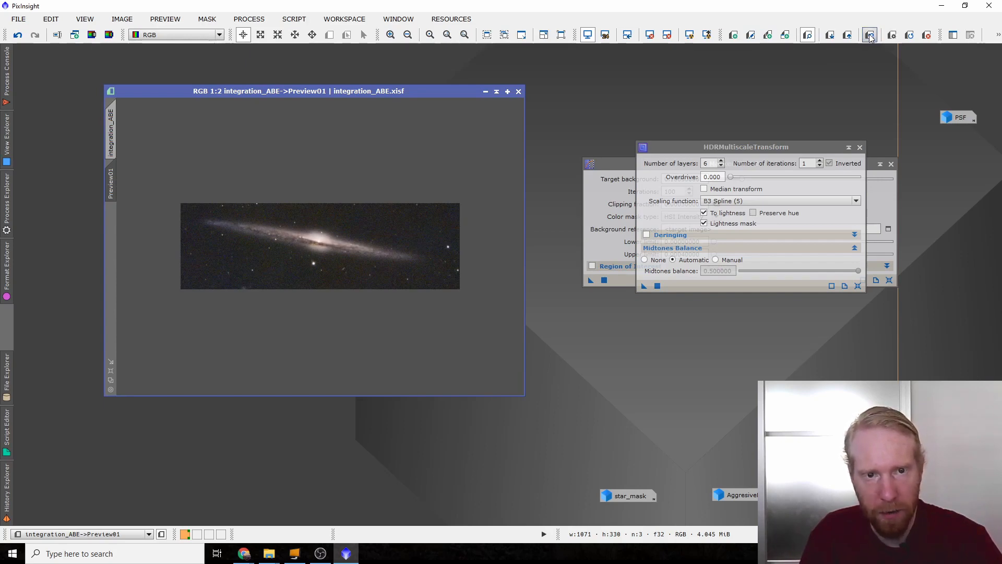
left_click(870, 36)
left_click(869, 35)
left_click(870, 35)
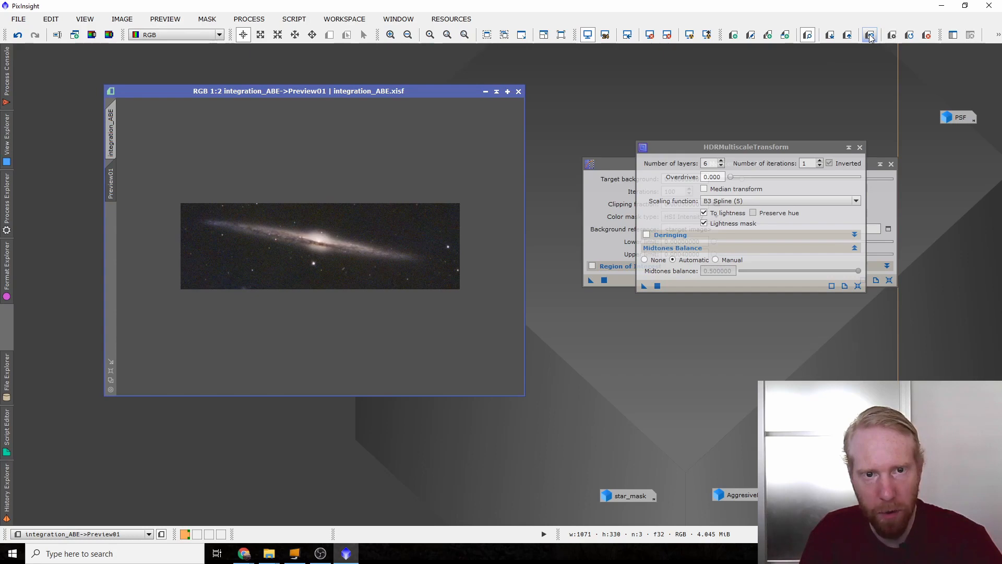
left_click(869, 36)
left_click(869, 36)
left_click(869, 35)
scroll(400, 259, "up", 2)
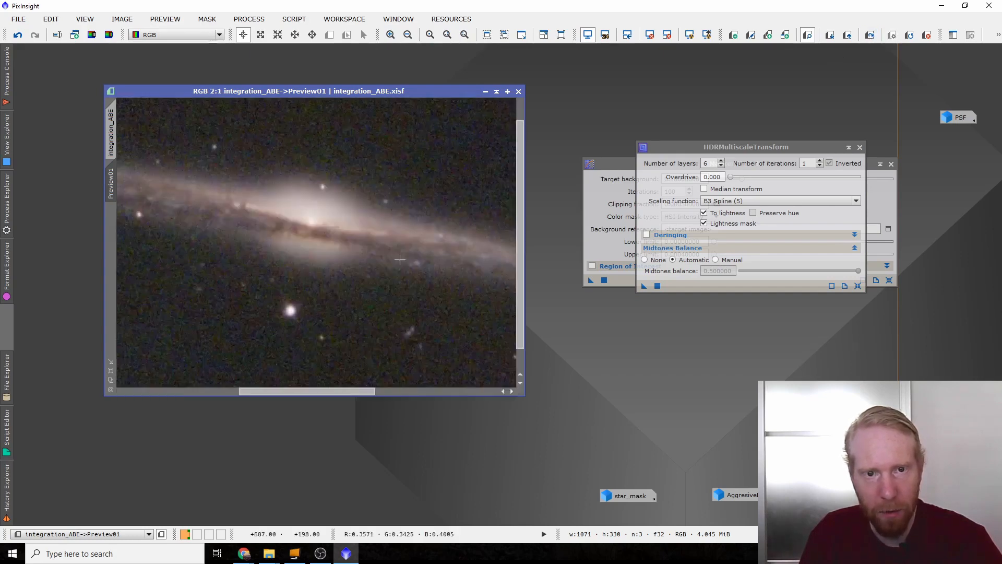
scroll(311, 214, "down", 2)
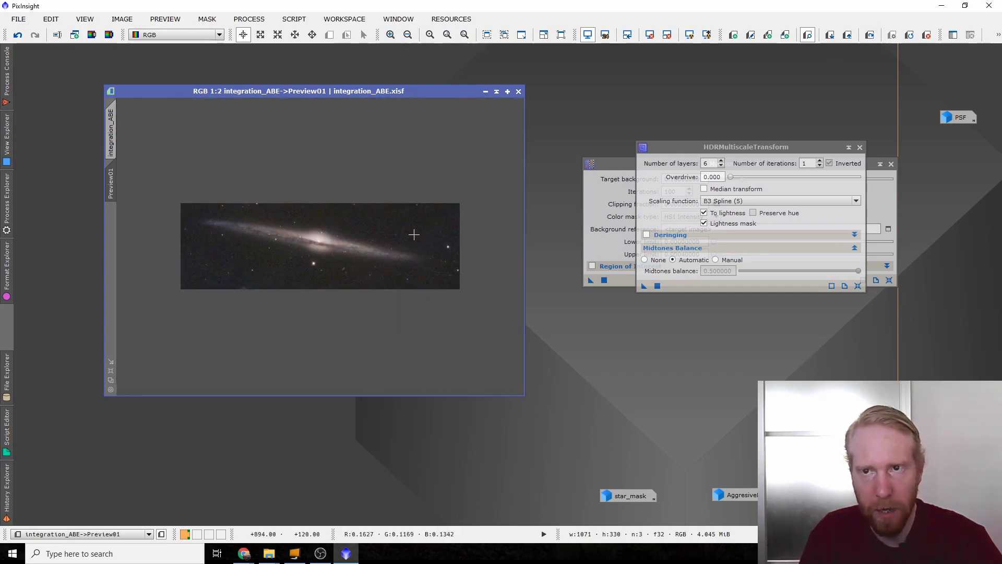
left_click(869, 36)
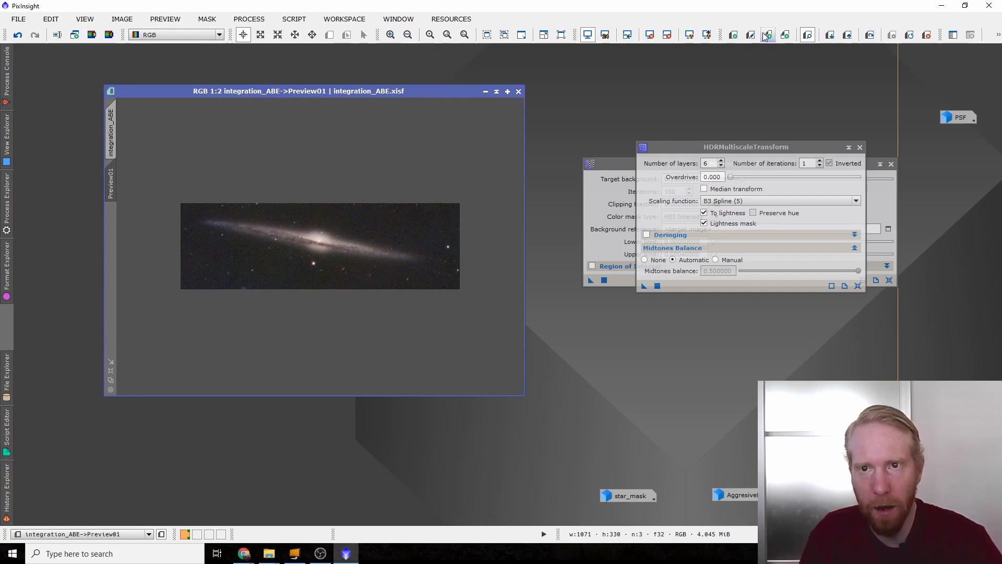
left_click(869, 36)
left_click(872, 38)
left_click(872, 37)
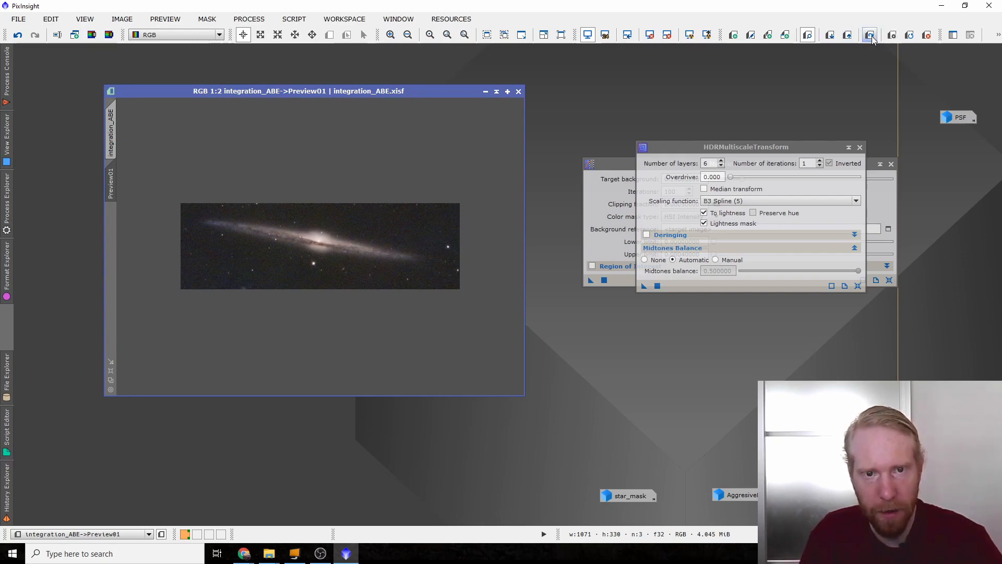
left_click(872, 38)
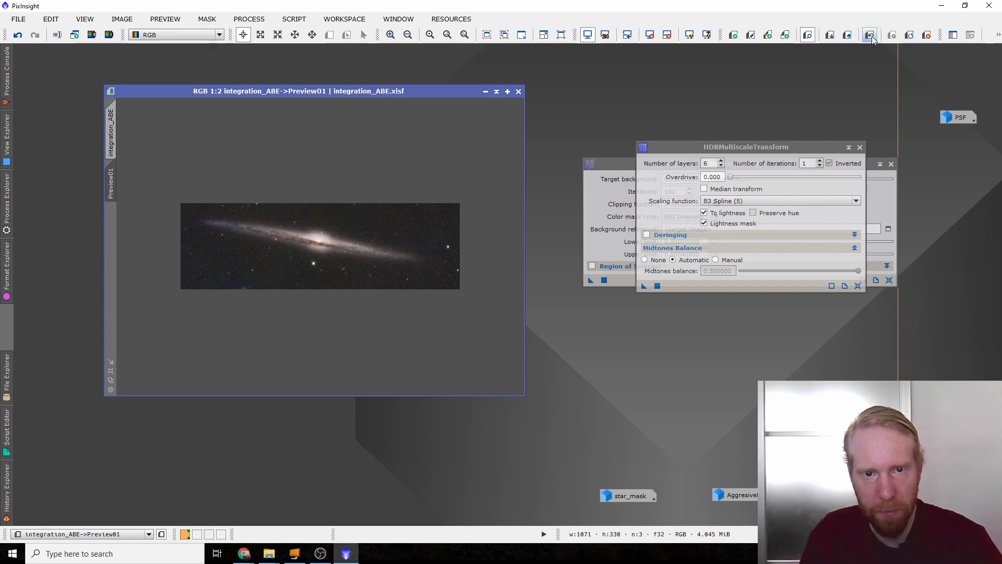
- Set HDRMultiscaleTransform's number of layers to 5 and apply it to Preview01
left_click(722, 166)
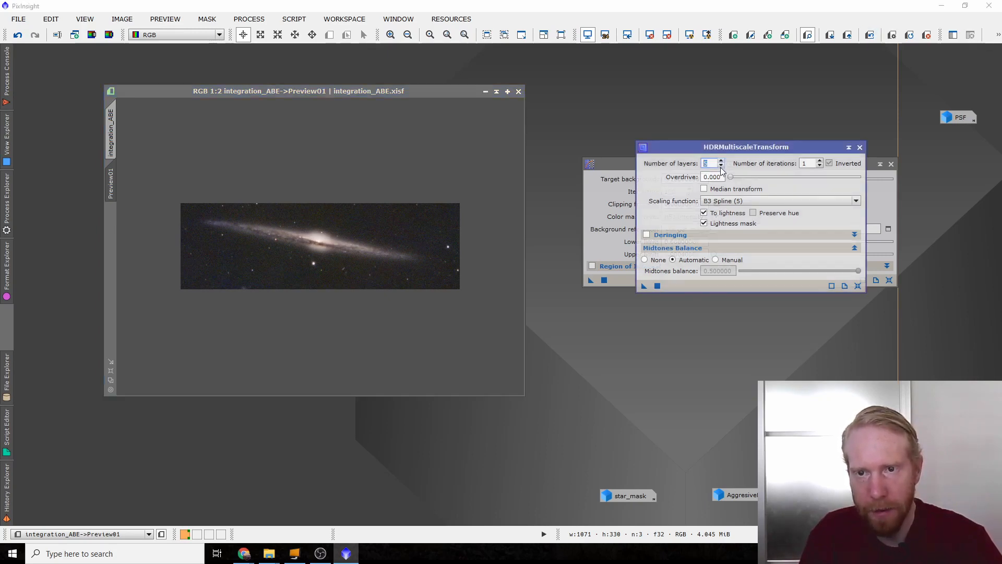
left_click_drag(643, 286, 336, 291)
scroll(348, 258, "up", 1)
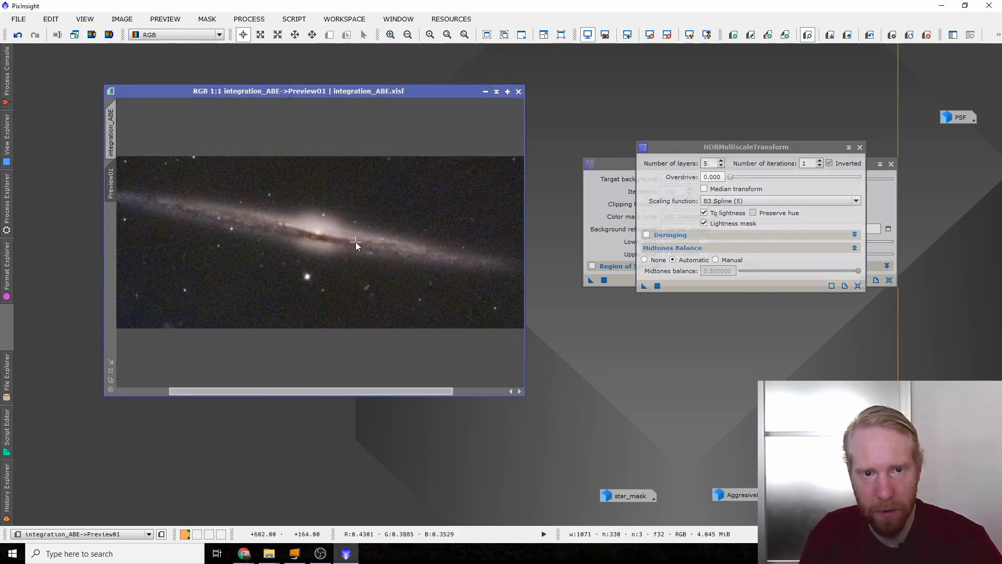
scroll(397, 208, "down", 1)
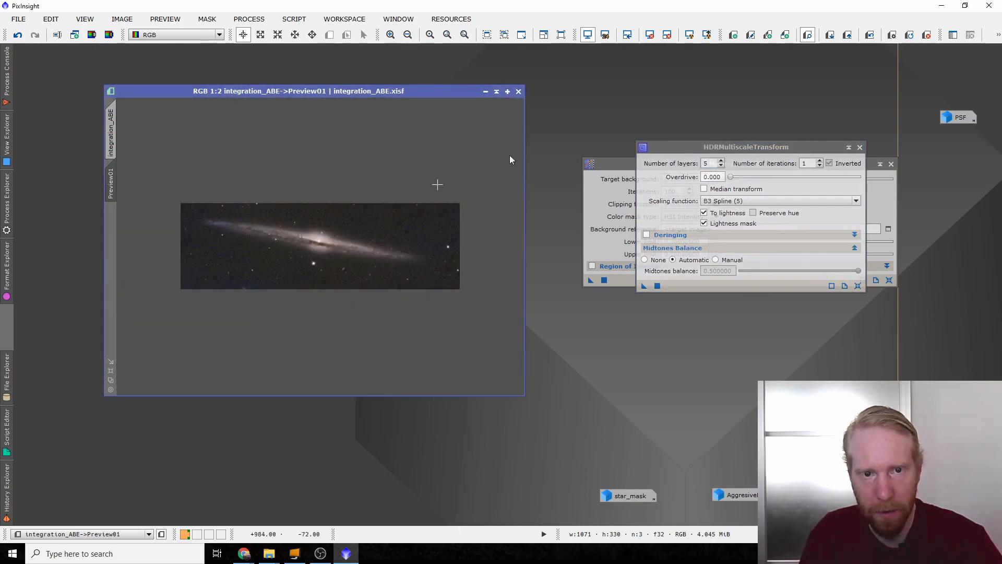
- Compare Preview01 before and after the 5-layer transform, examining the core brightness and dust-lane contrast
left_click(868, 36)
left_click(867, 35)
left_click(868, 37)
left_click(869, 37)
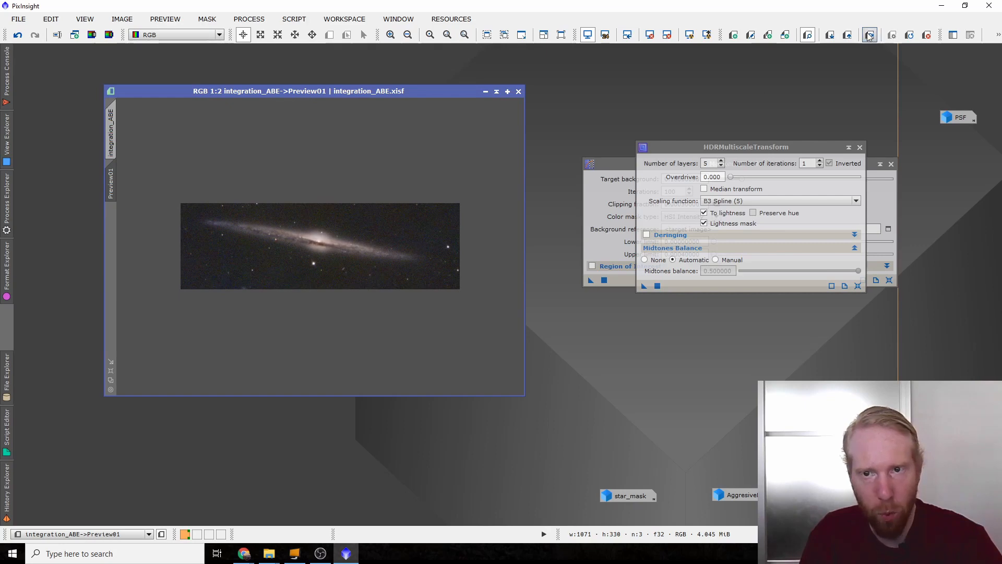
left_click(869, 36)
left_click(869, 36)
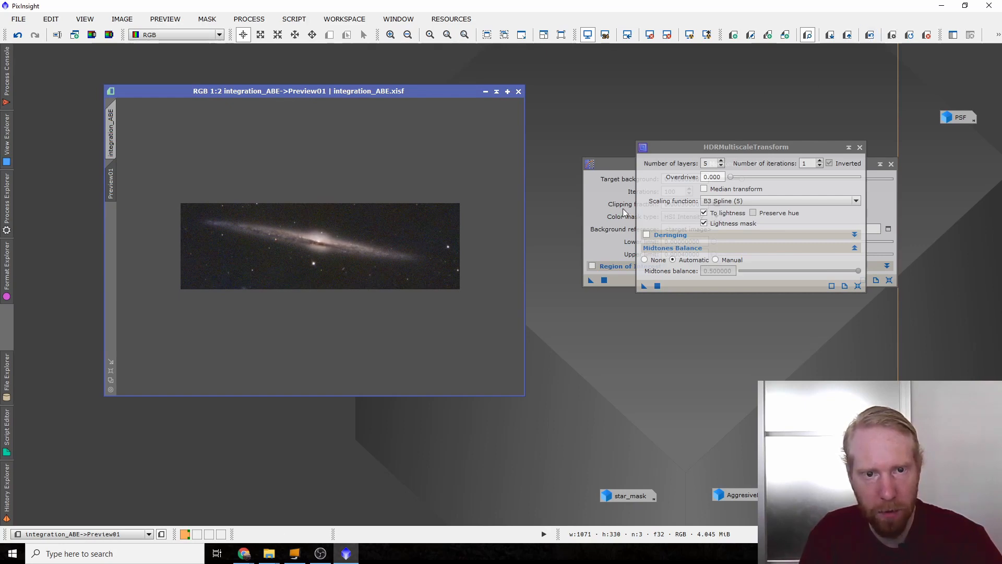
scroll(442, 296, "up", 2)
scroll(442, 296, "down", 1)
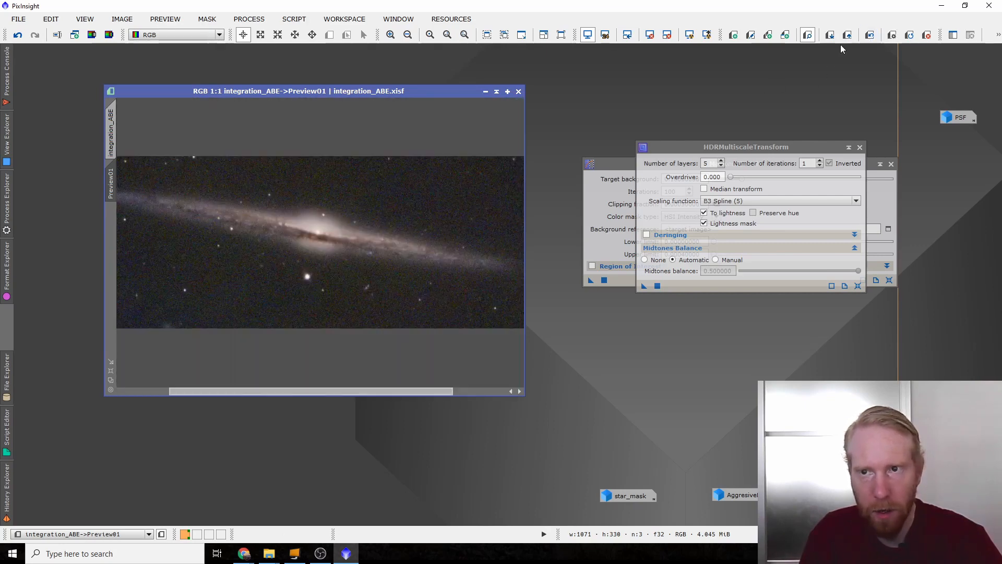
left_click(870, 38)
left_click(871, 38)
left_click(872, 39)
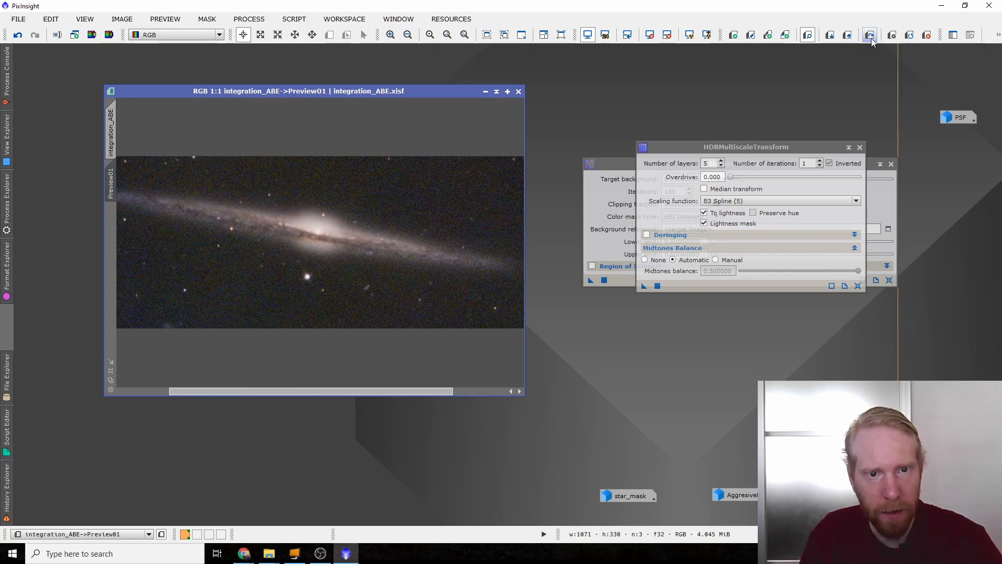
left_click(871, 38)
left_click(872, 39)
left_click(871, 39)
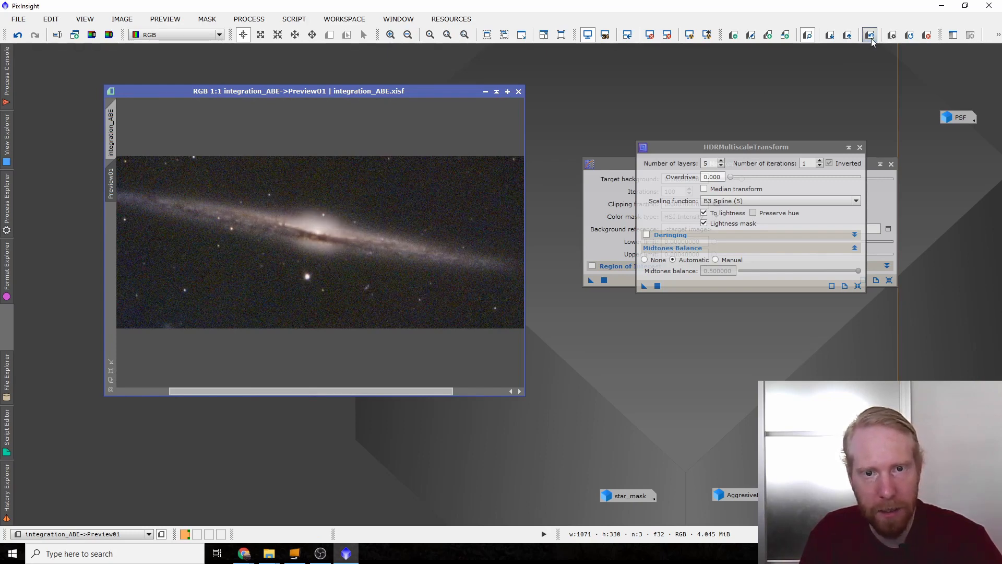
left_click(872, 39)
- Set HDRMultiscaleTransform's number of layers to 7 and apply it to Preview01
left_click(721, 161)
left_click(721, 162)
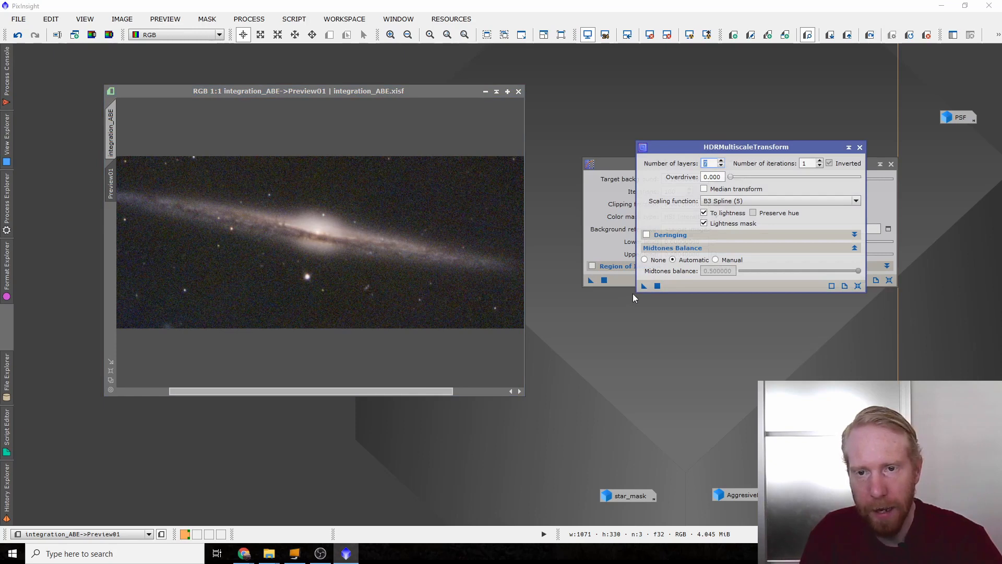
left_click_drag(644, 286, 395, 221)
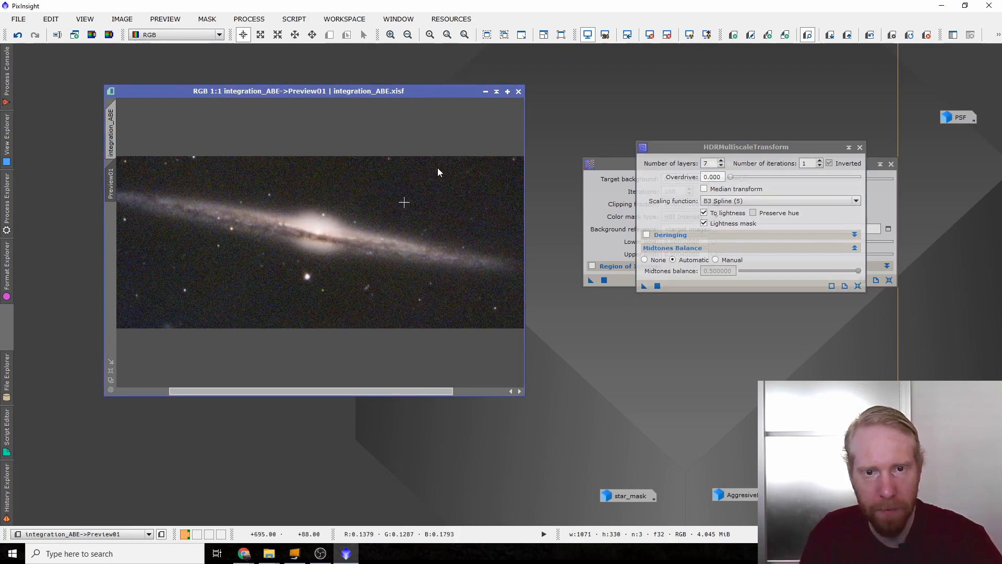
- Compare Preview01 before and after the 7-layer transform, examining the galaxy both up close and as a whole
left_click(870, 36)
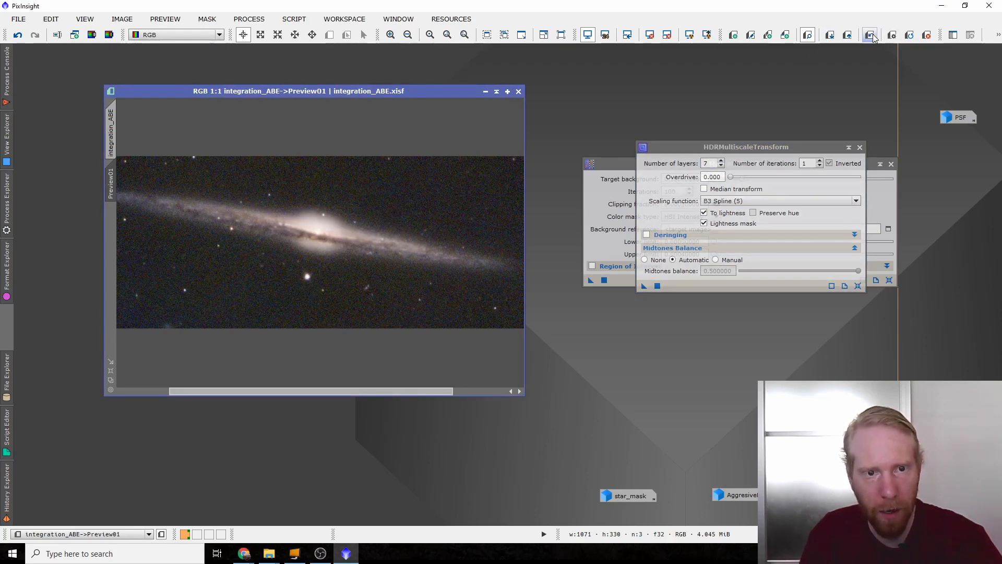
left_click(870, 36)
left_click(871, 35)
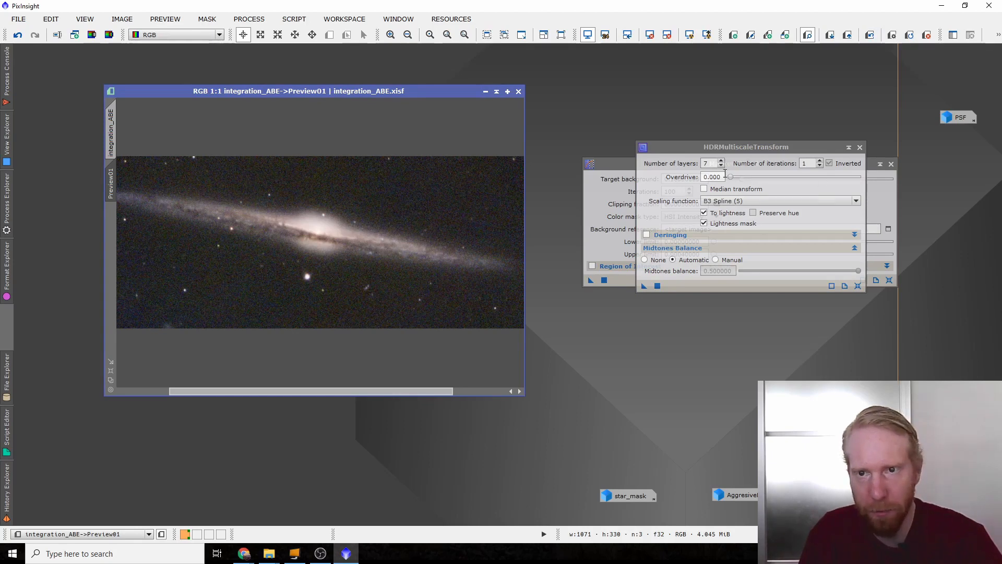
scroll(330, 268, "down", 2)
scroll(324, 262, "up", 1)
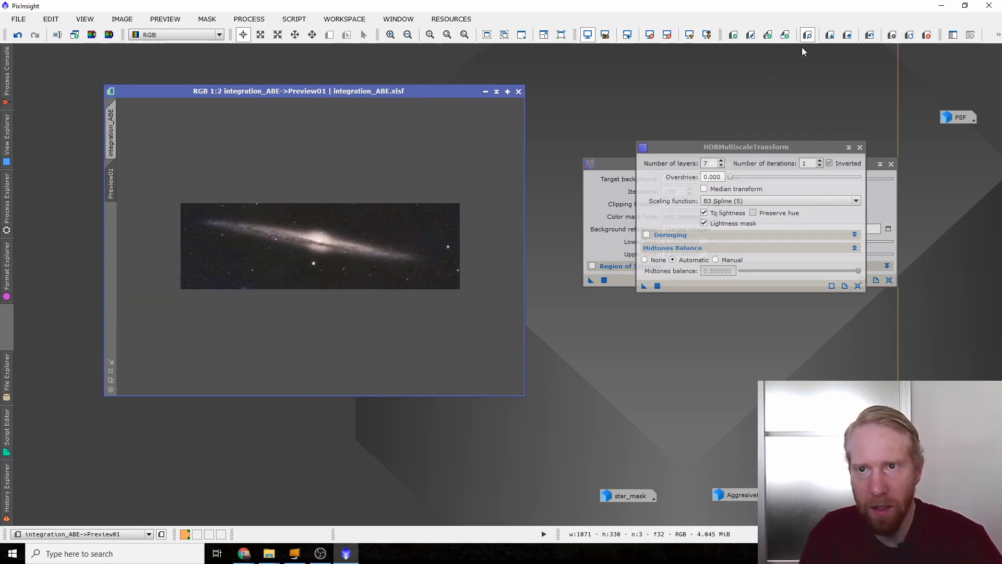
left_click(874, 39)
left_click(874, 39)
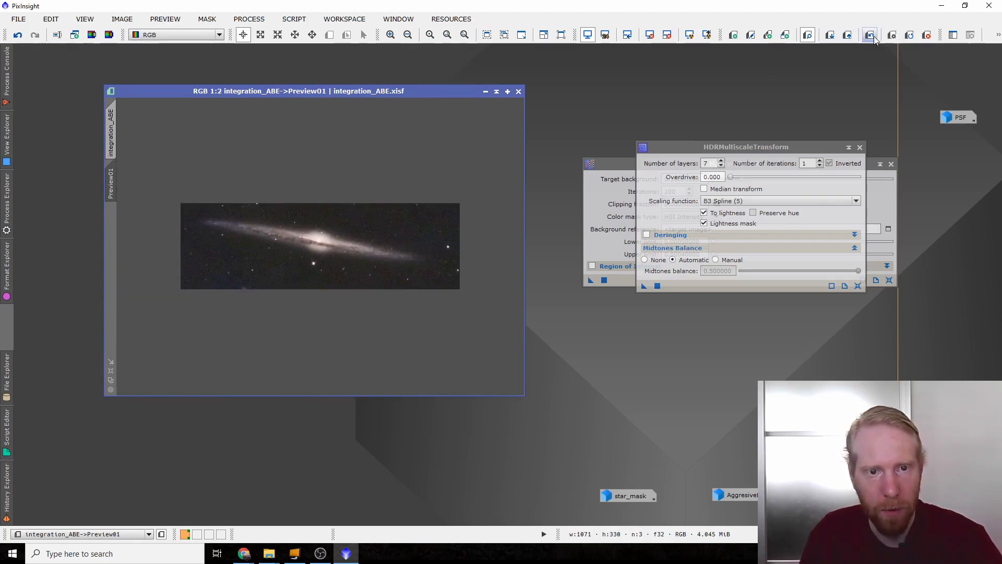
left_click(874, 39)
left_click(874, 39)
scroll(257, 277, "down", 2)
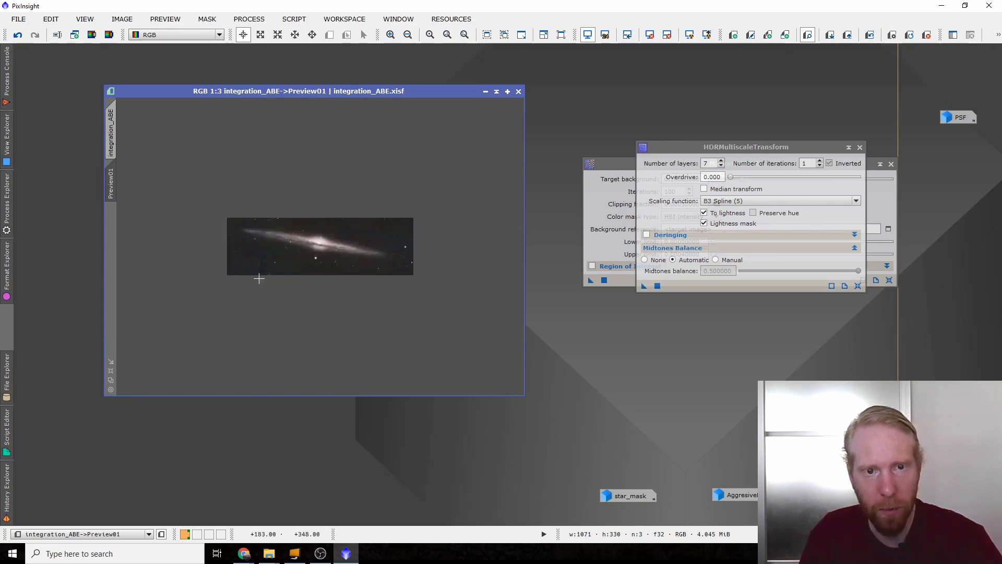
scroll(268, 275, "up", 2)
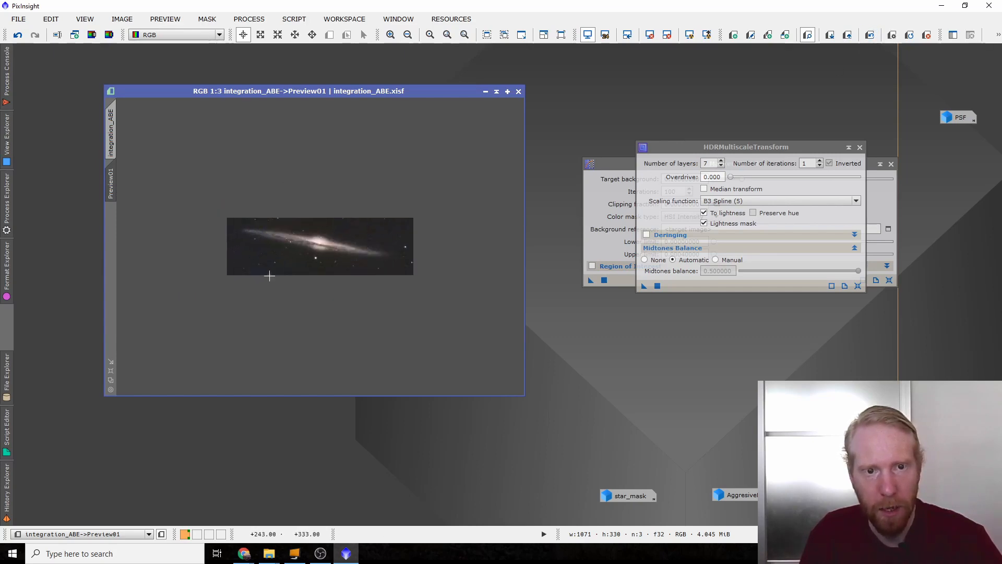
- Set the number of layers back to 6, reapply the transform to Preview01 and compare it with the previous state
left_click(721, 167)
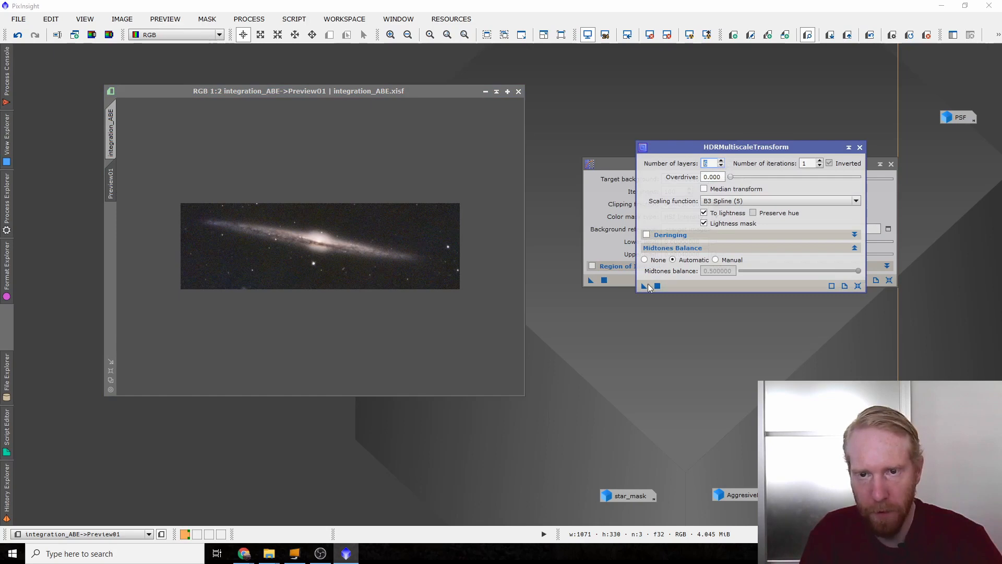
left_click_drag(644, 286, 438, 278)
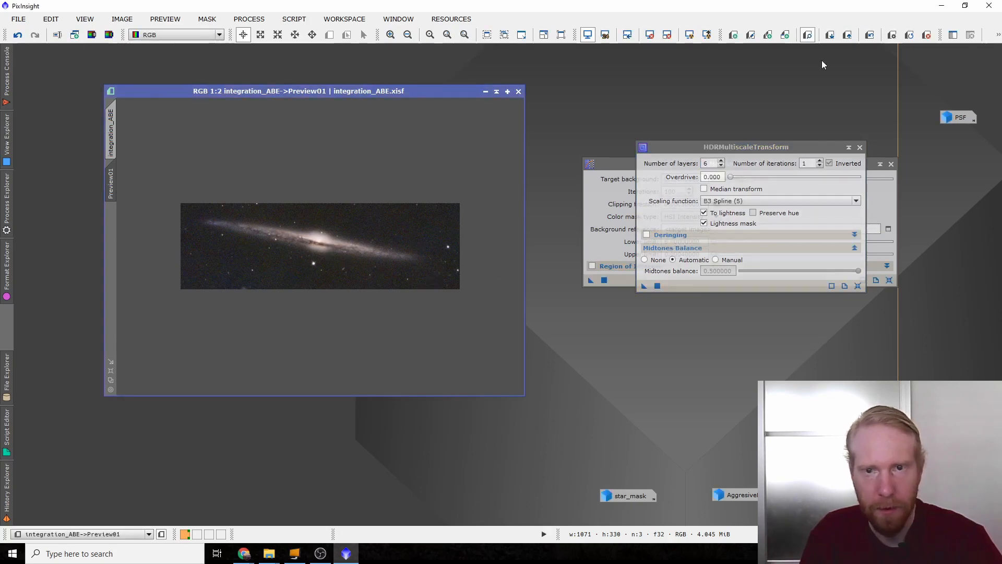
left_click(873, 38)
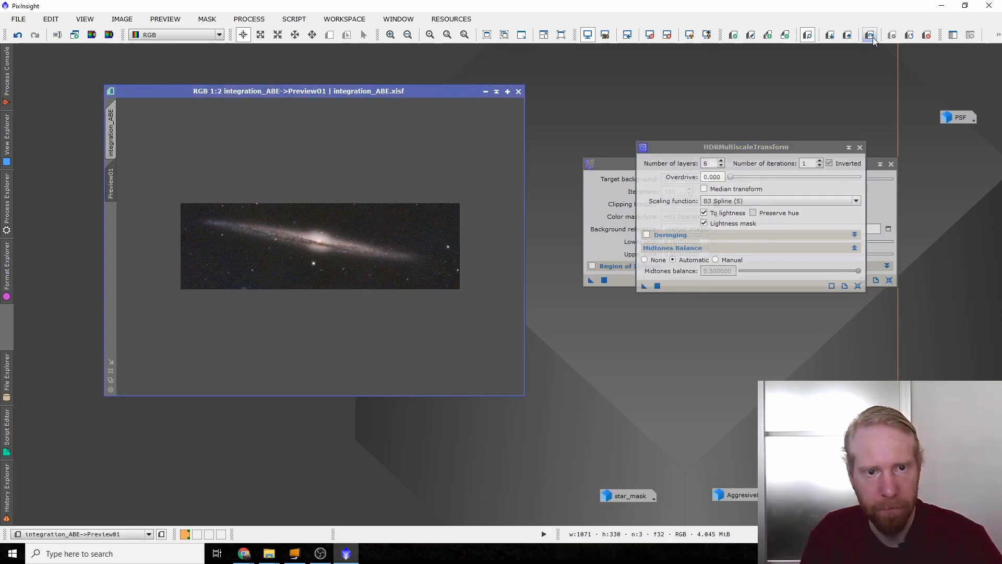
scroll(322, 237, "up", 1)
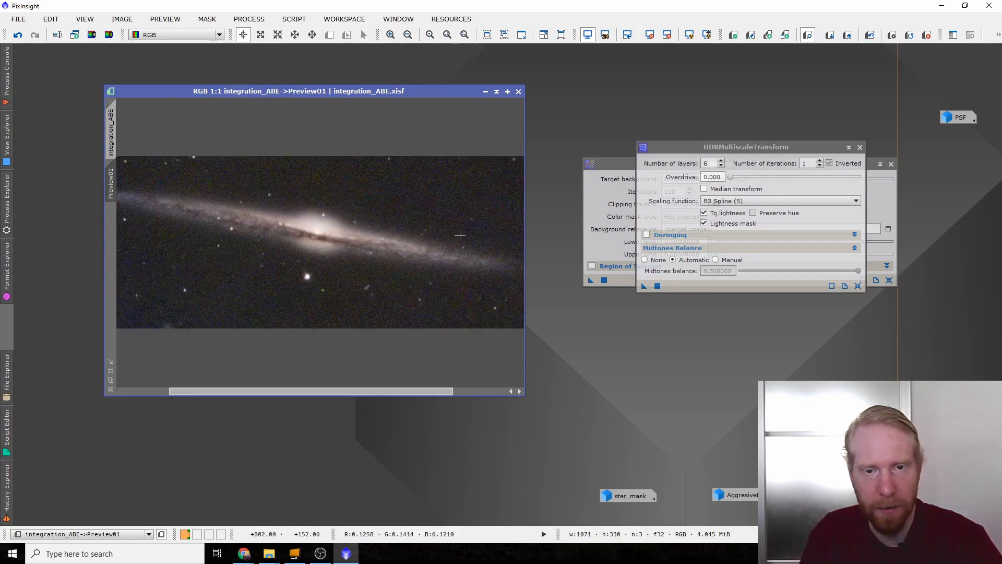
scroll(399, 230, "down", 1)
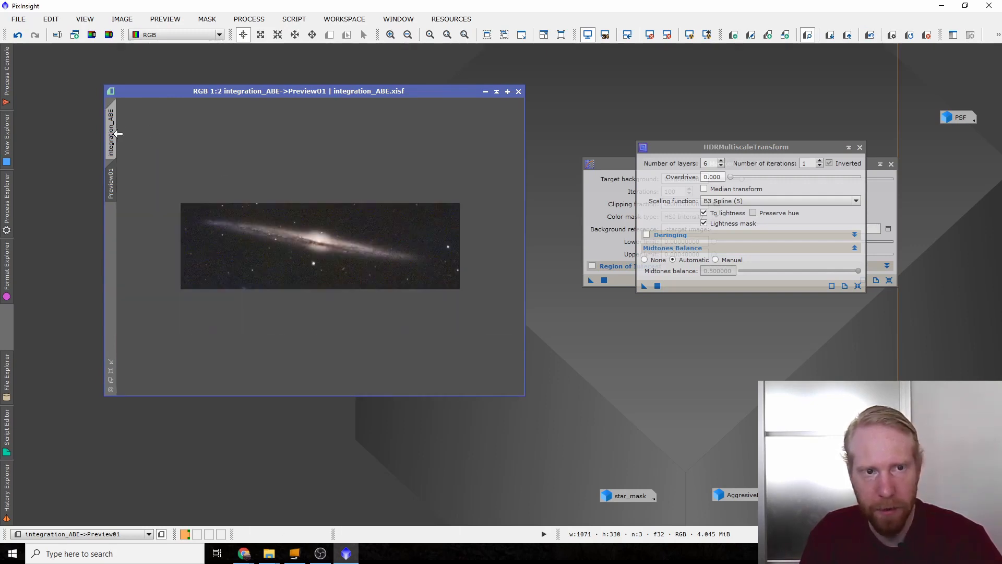
- Switch to the full integration_ABE view, set the number of layers to 7, apply HDRMultiscaleTransform to it and inspect the galaxy
left_click(111, 133)
left_click(721, 161)
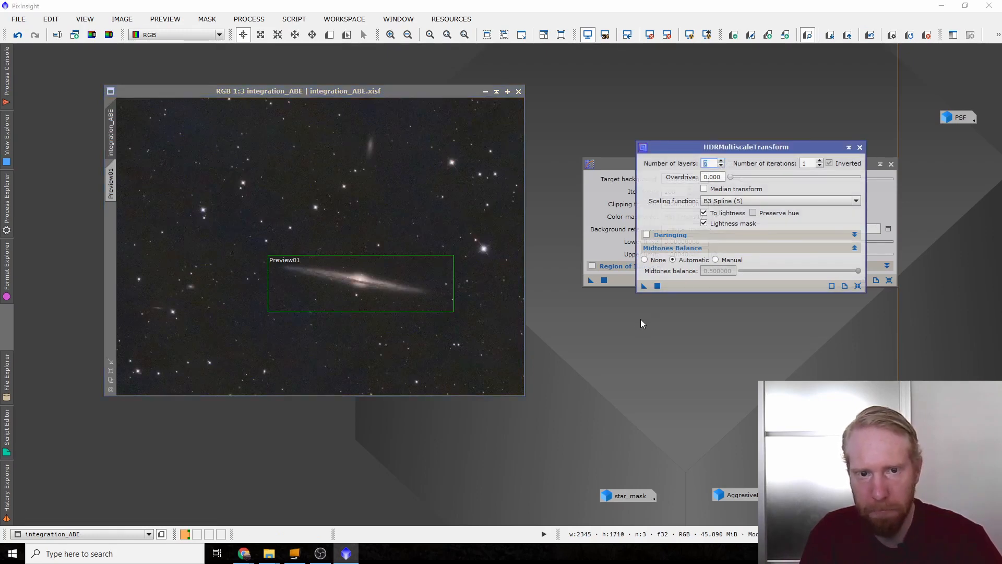
left_click_drag(644, 285, 327, 215)
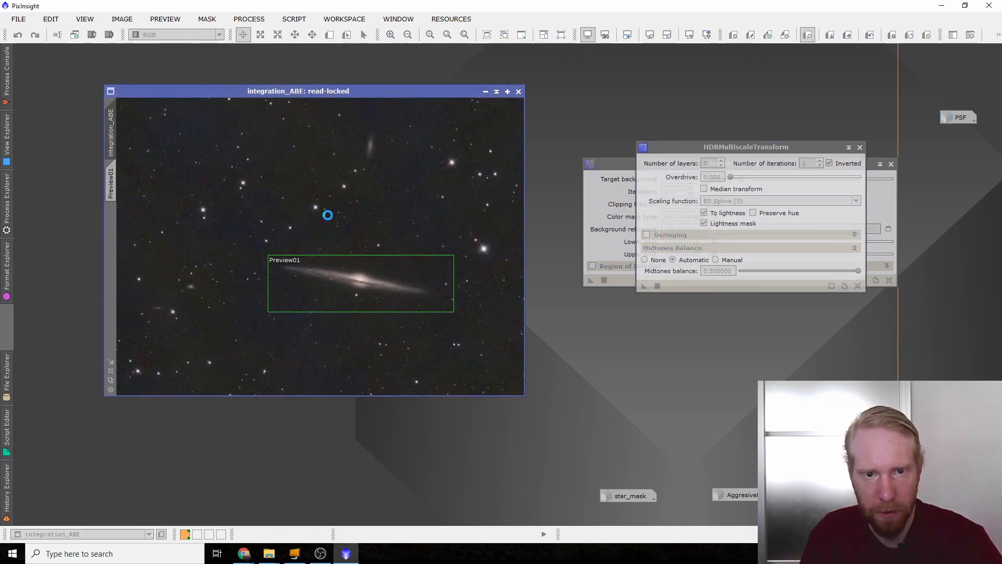
scroll(398, 302, "up", 2)
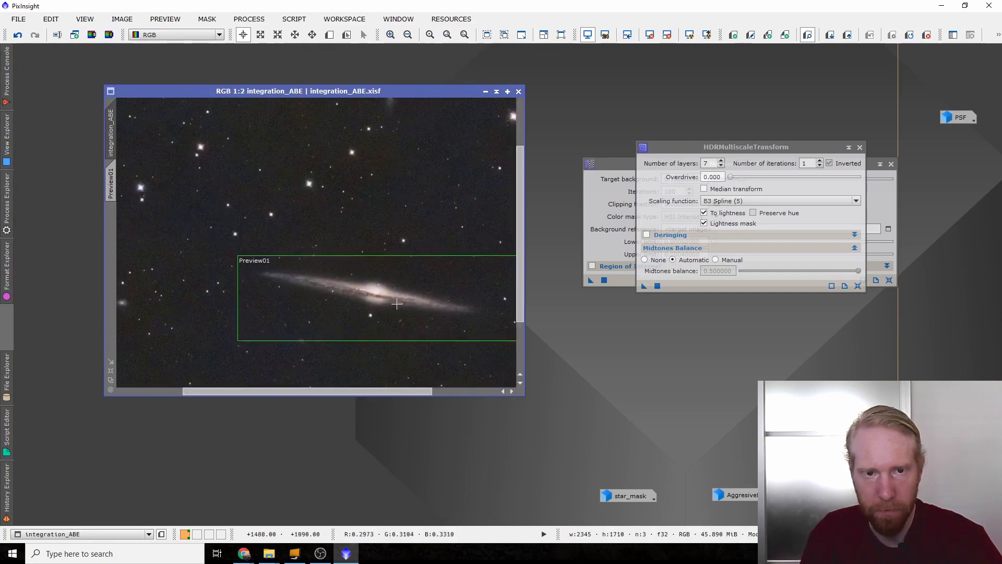
scroll(416, 308, "down", 3)
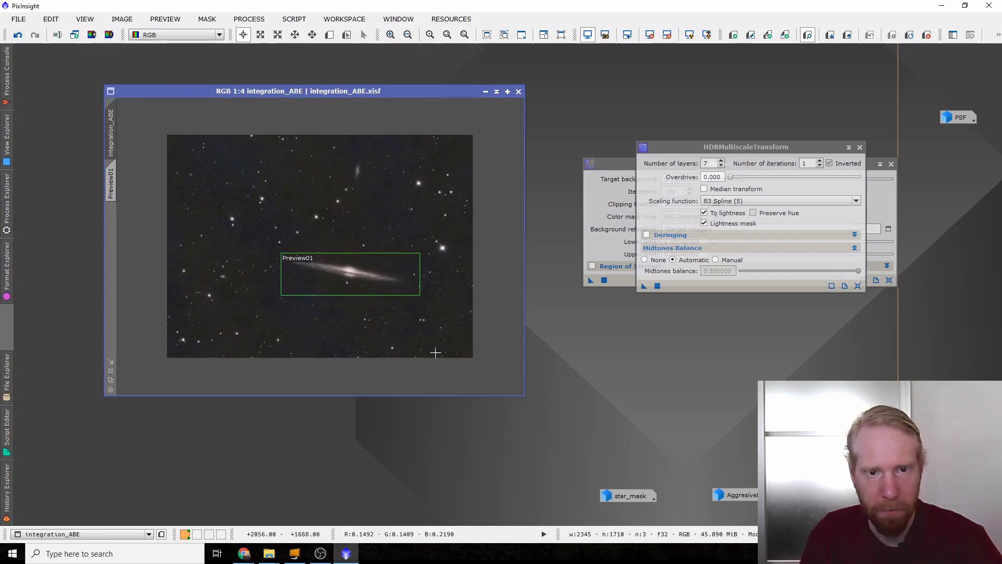
- Extract the lightness component of integration_ABE and place the new grayscale image beside the original
scroll(405, 325, "up", 2)
scroll(398, 331, "down", 1)
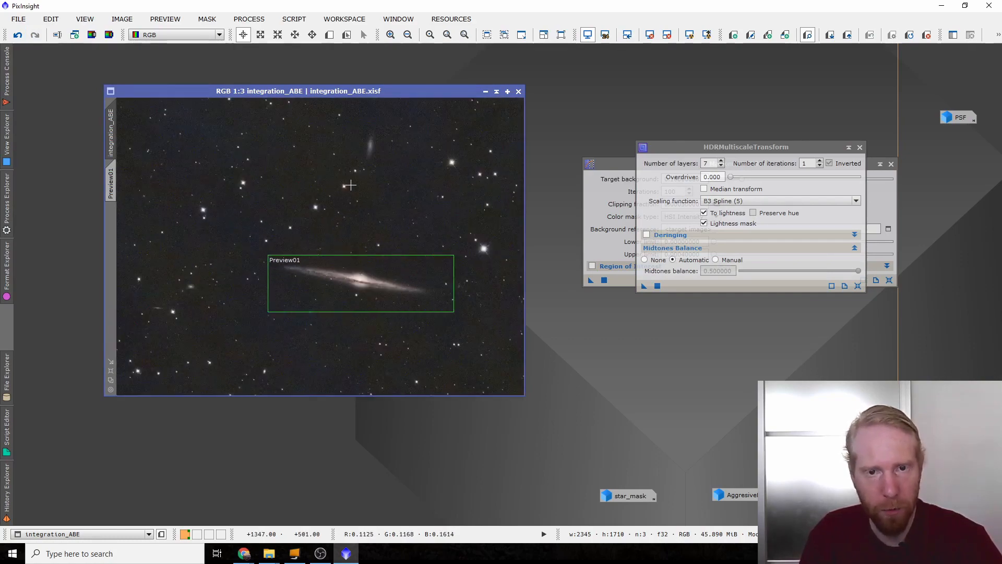
left_click(89, 35)
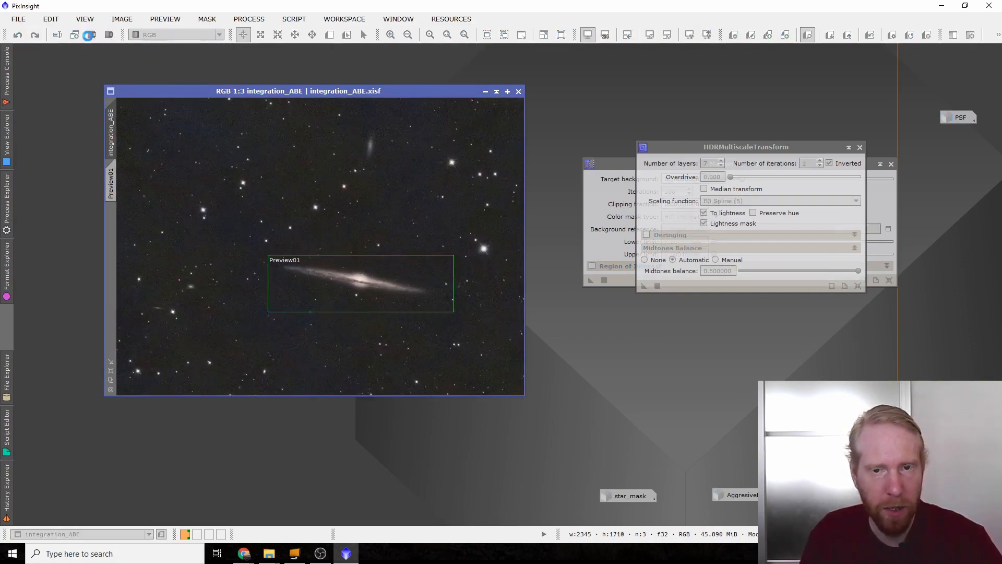
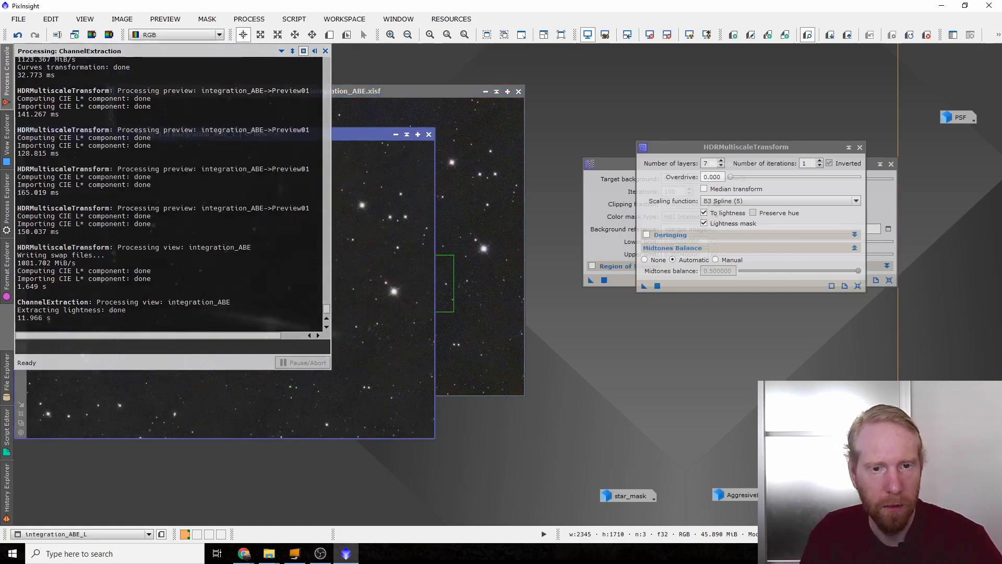
left_click_drag(195, 134, 690, 125)
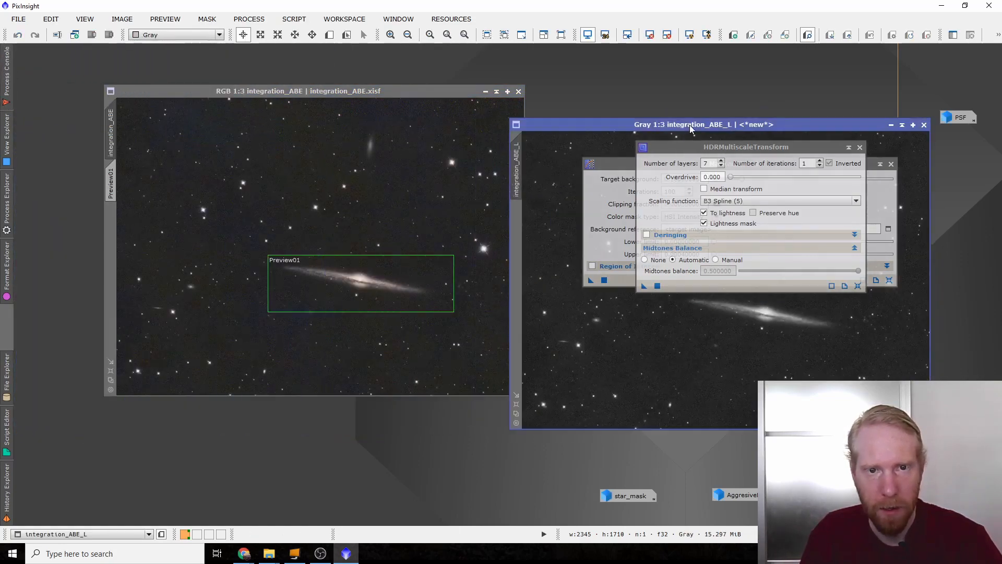
- Apply integration_ABE_L as a mask to integration_ABE and invert the mask
left_click_drag(516, 167, 108, 239)
left_click(205, 20)
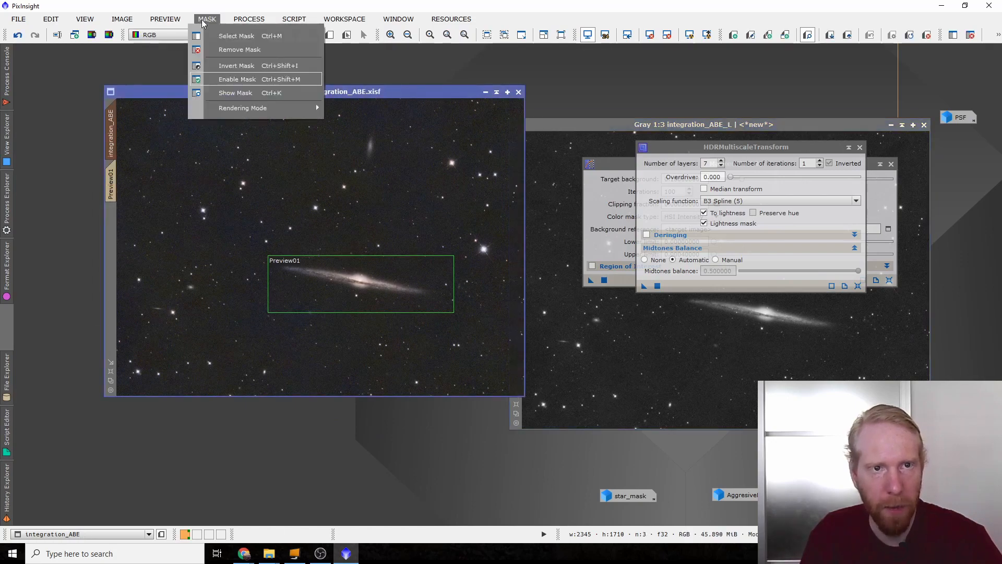
left_click(229, 66)
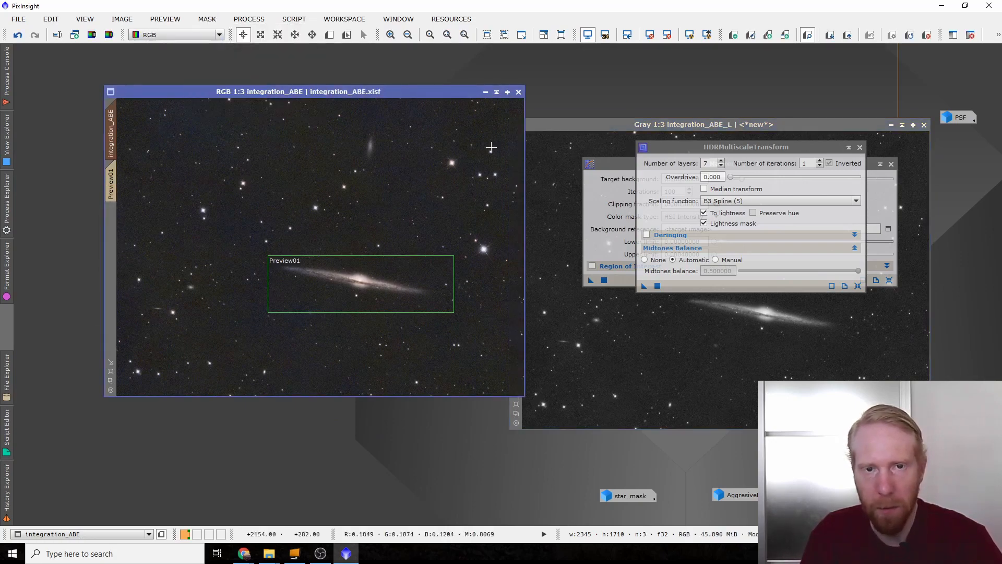
- Open the ACDNR noise reduction process and try it with its default settings on Preview01
mouse_move(9, 212)
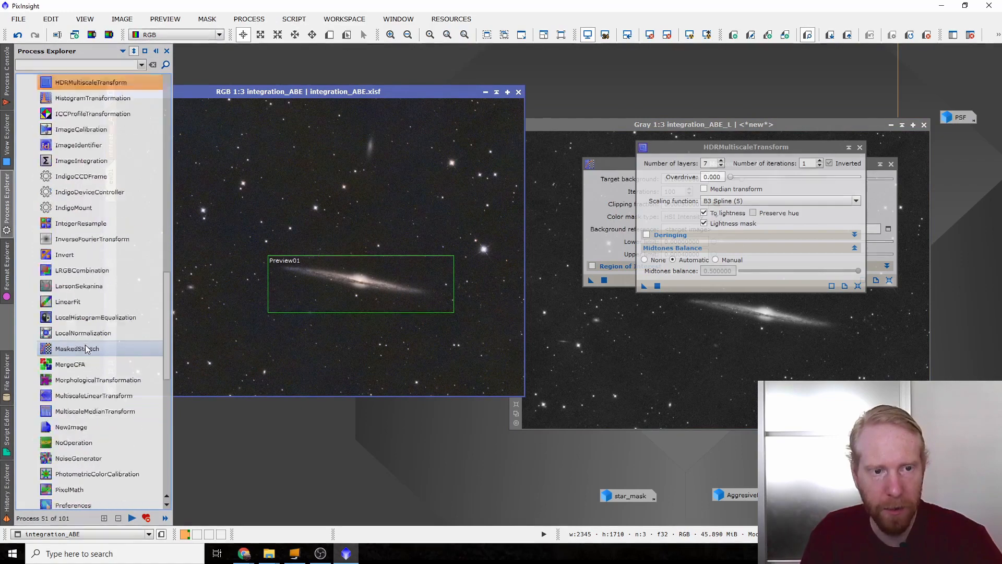
scroll(90, 359, "up", 4)
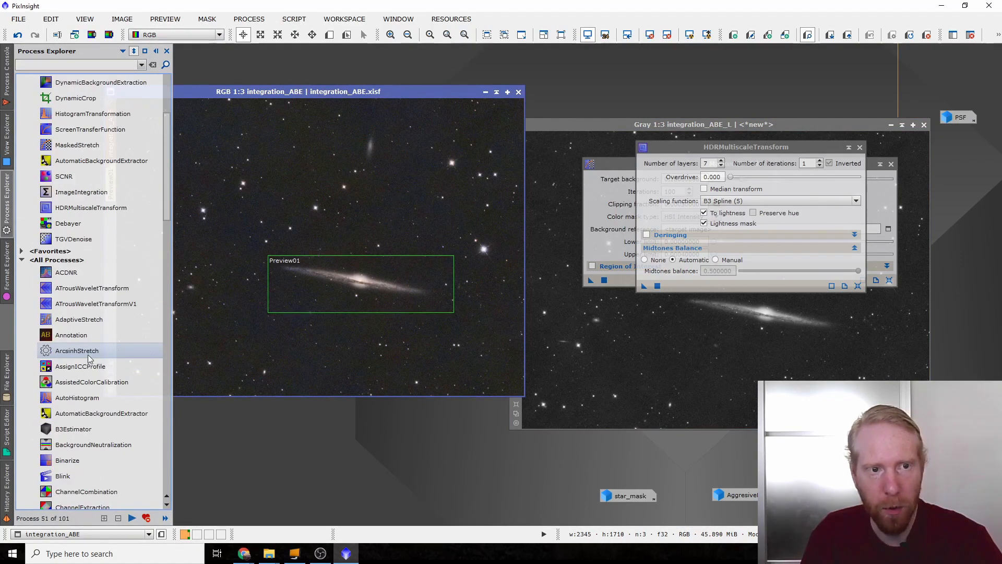
double_click(68, 272)
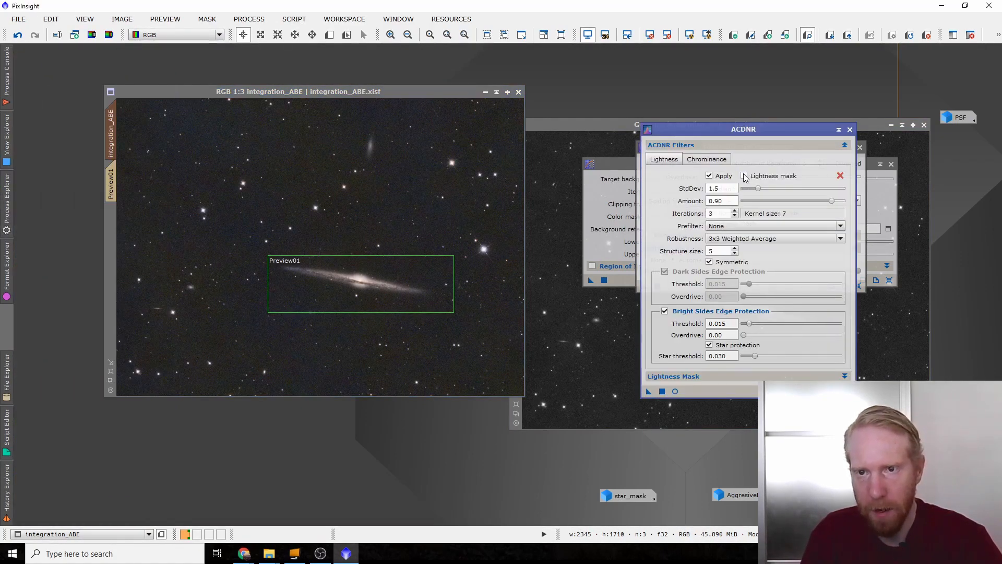
left_click(712, 158)
left_click(663, 158)
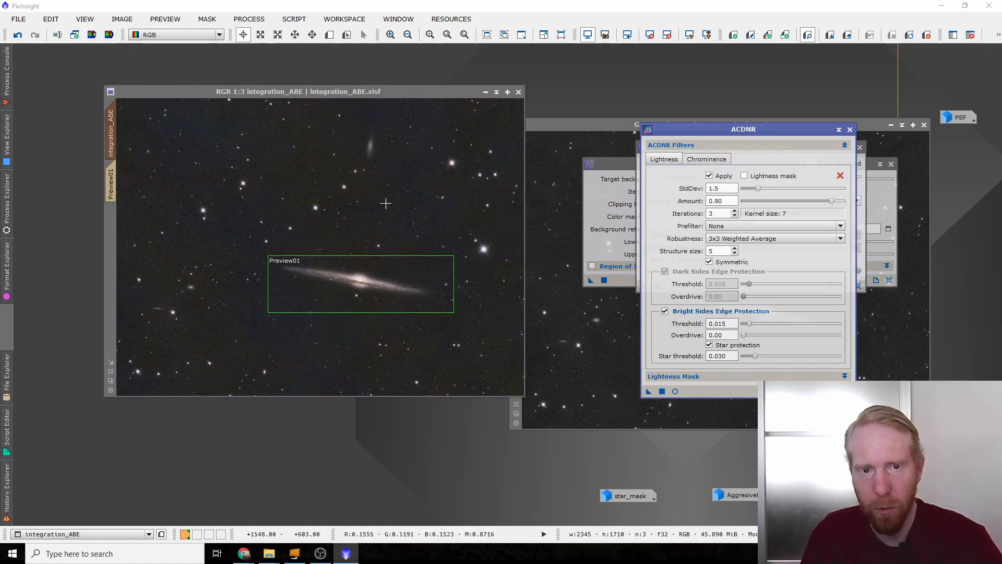
left_click(116, 185)
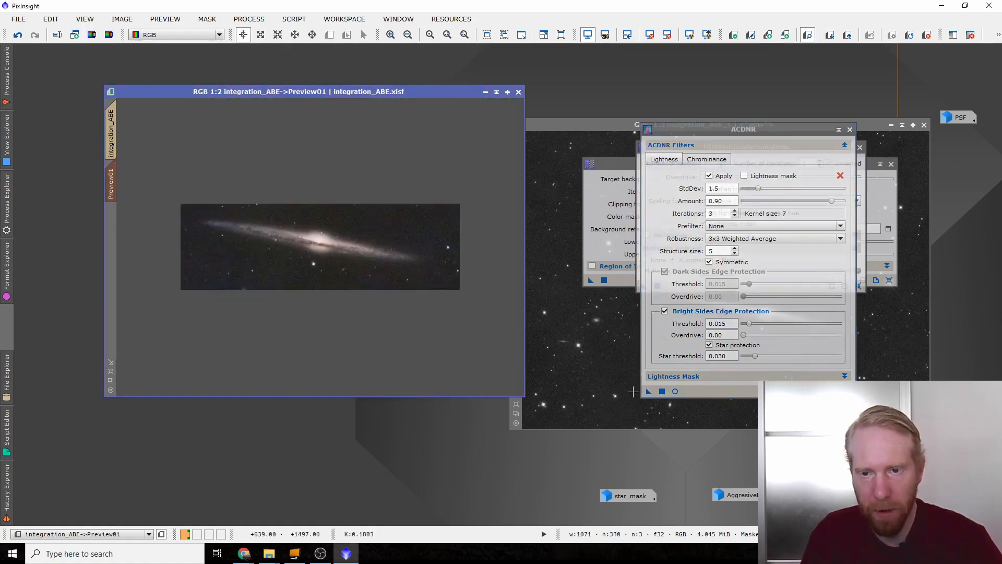
scroll(413, 273, "down", 1)
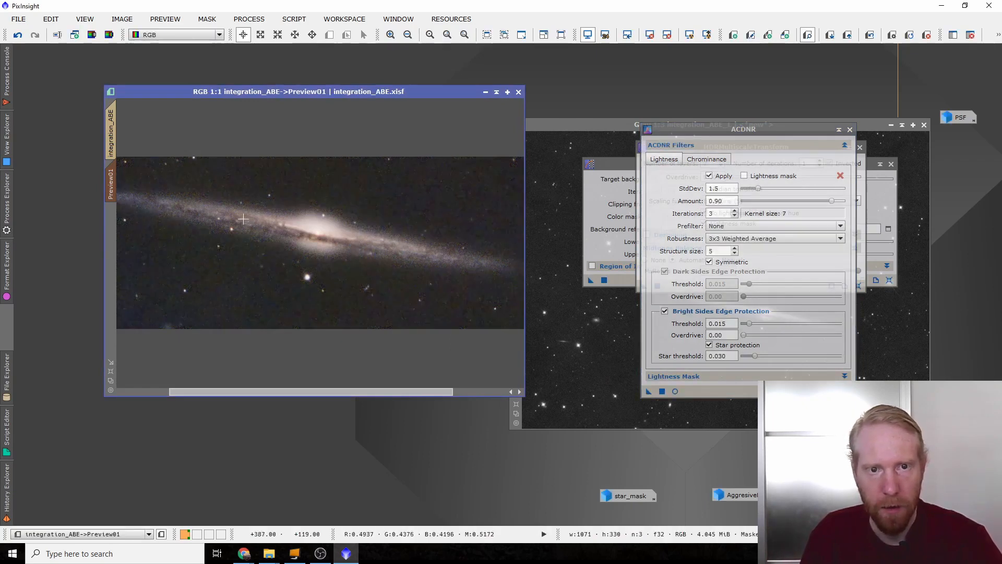
scroll(392, 264, "down", 1)
scroll(393, 264, "up", 1)
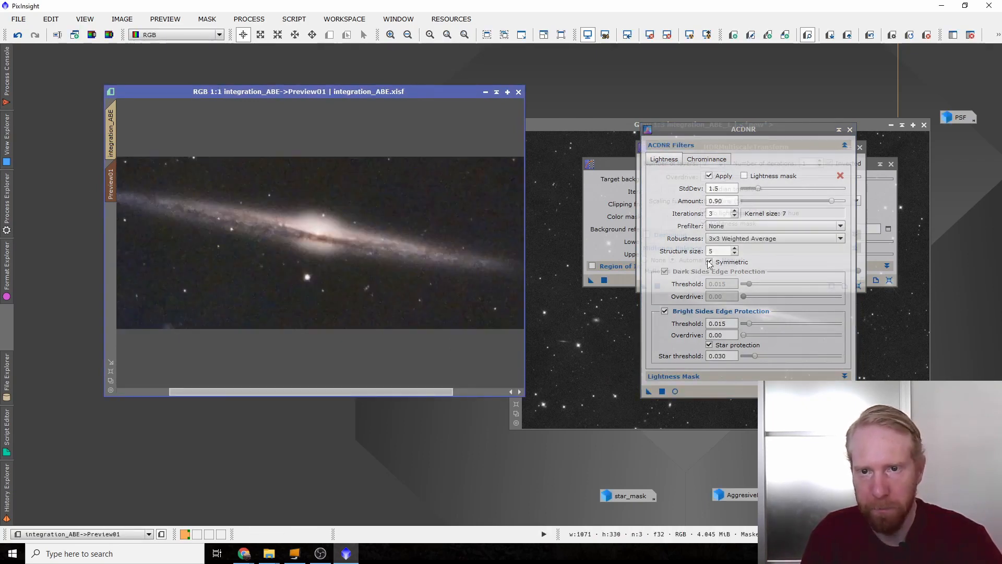
- Set ACDNR's chrominance StdDev to 1.5, apply it to Preview01 and check the noise in the galaxy
left_click_drag(725, 189, 682, 193)
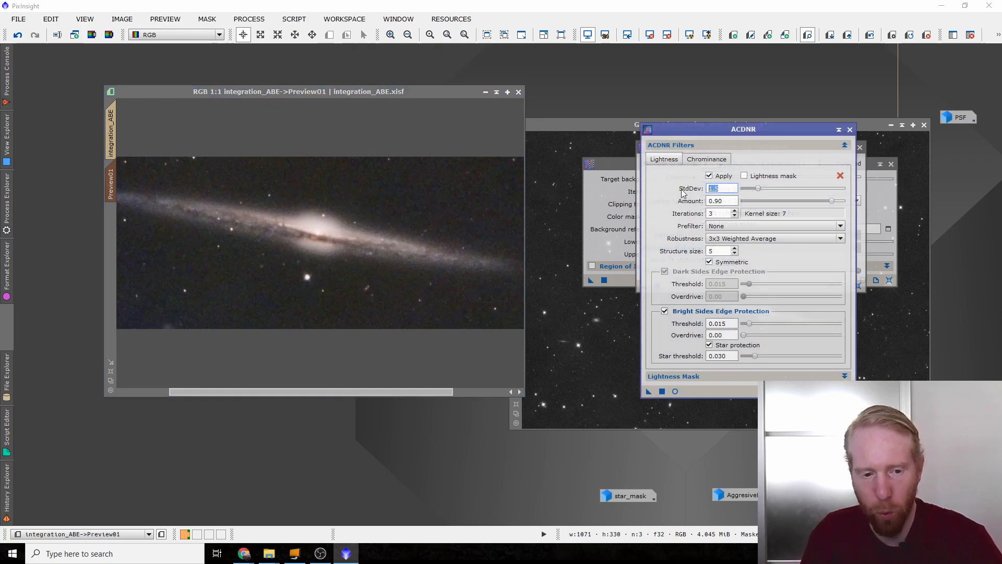
left_click(699, 160)
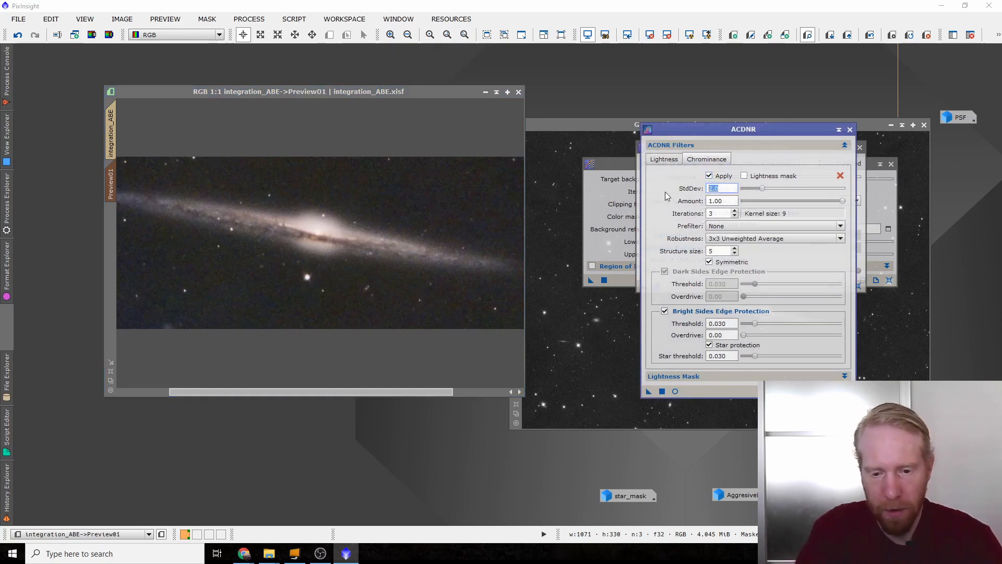
type("1.5")
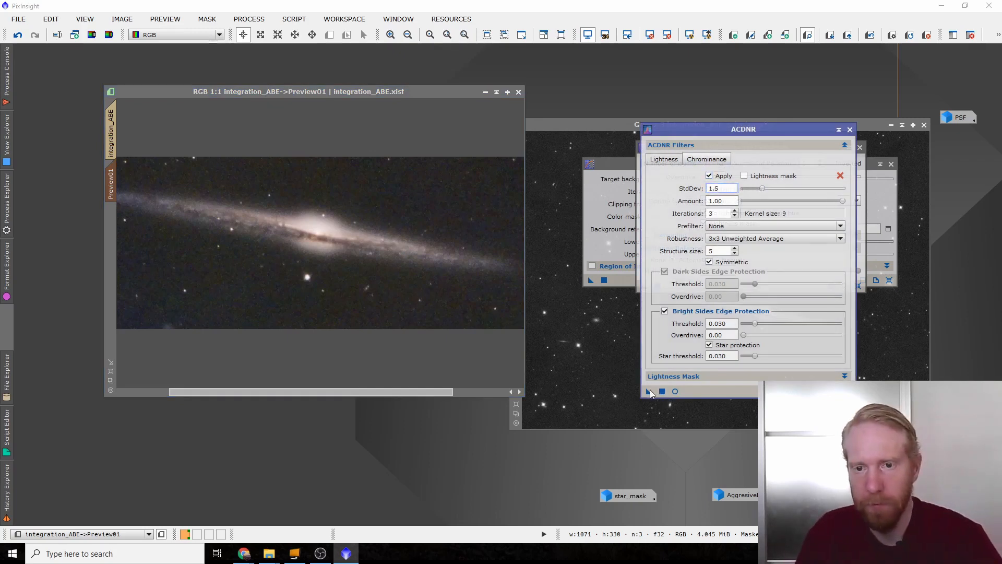
key("Return")
left_click(388, 276)
scroll(362, 265, "up", 2)
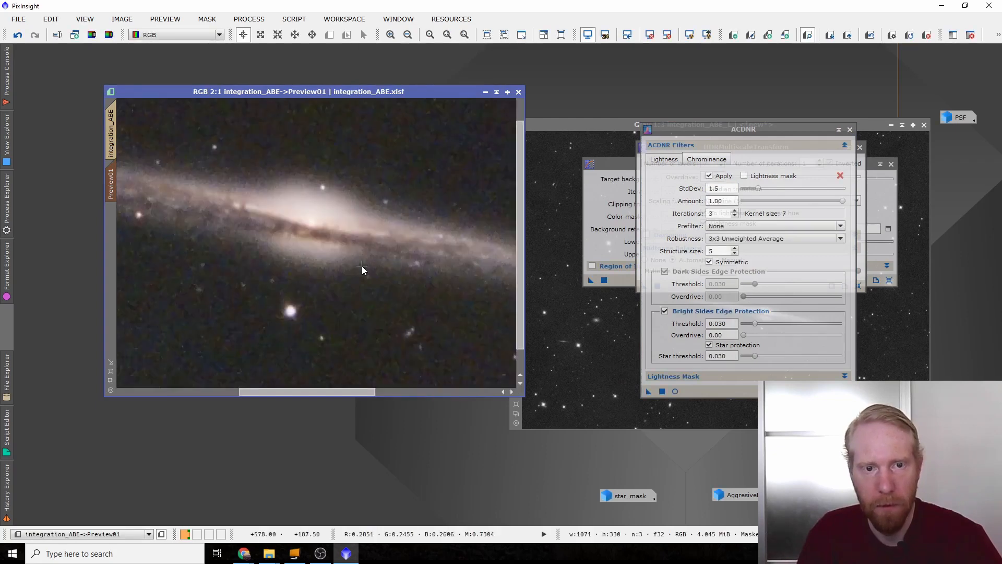
scroll(360, 264, "down", 3)
scroll(411, 176, "up", 1)
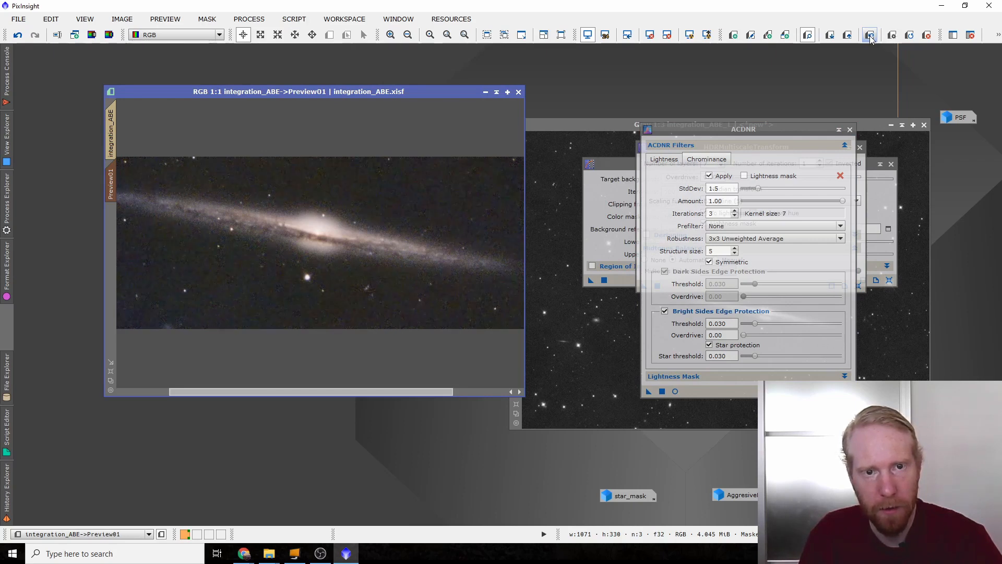
- Switch to the full integration_ABE view and apply ACDNR to it with the mask active
left_click(112, 135)
scroll(541, 322, "down", 1)
scroll(363, 309, "down", 2)
scroll(355, 313, "up", 2)
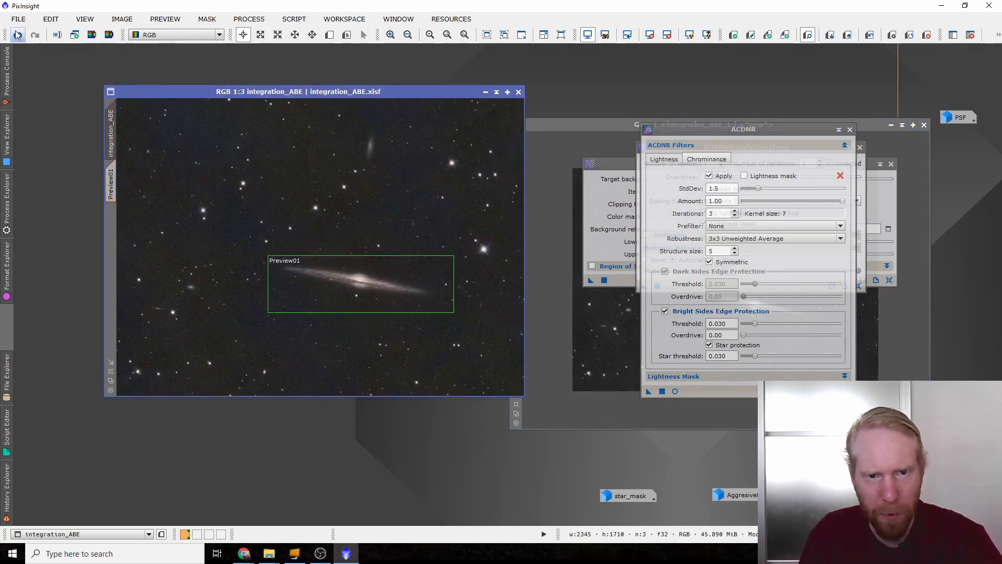
left_click(35, 36)
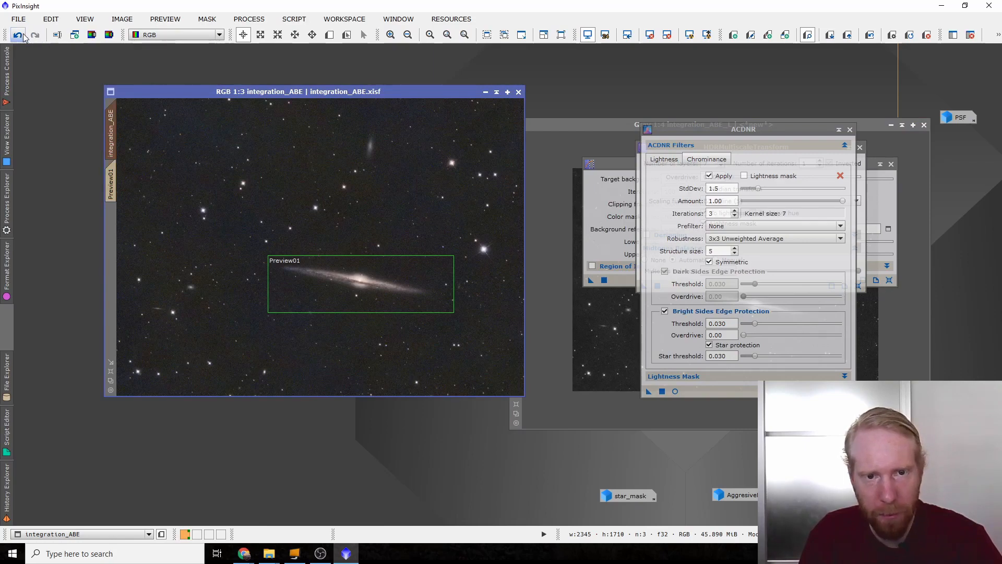
left_click(648, 391)
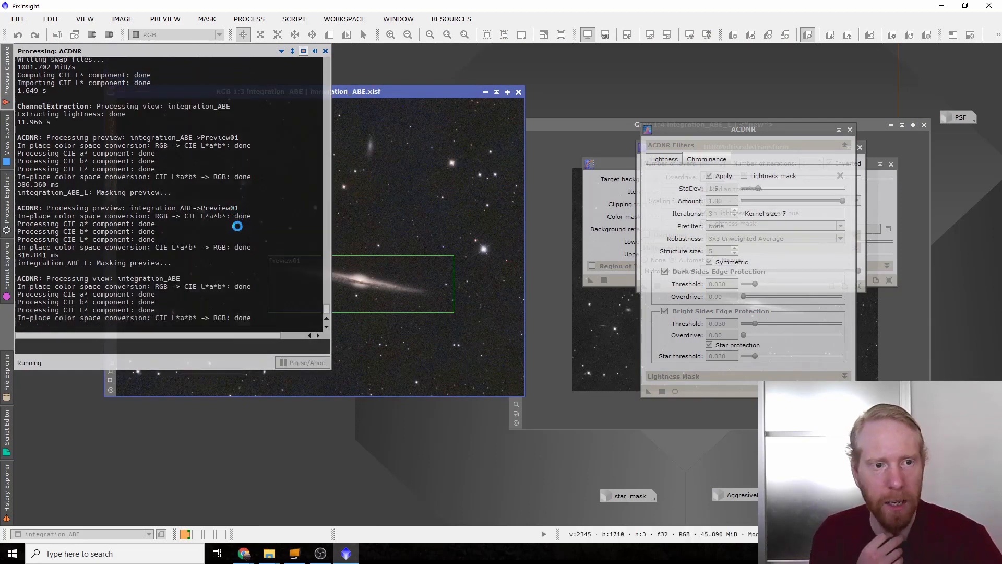
- Compare integration_ABE before and after the noise reduction, examining the galaxy and background up close and as a whole
scroll(406, 336, "up", 2)
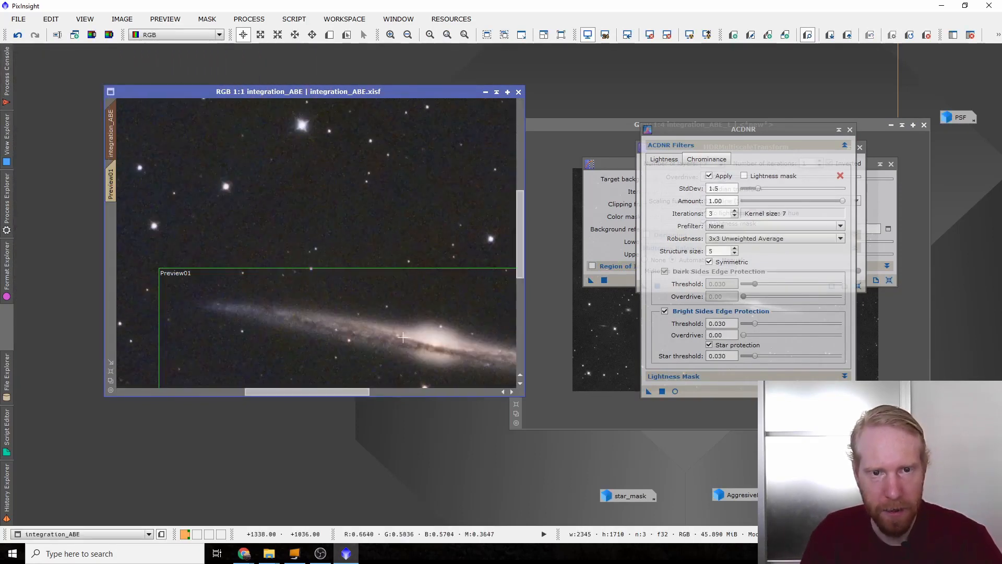
scroll(382, 145, "down", 2)
scroll(376, 157, "up", 3)
scroll(349, 170, "down", 3)
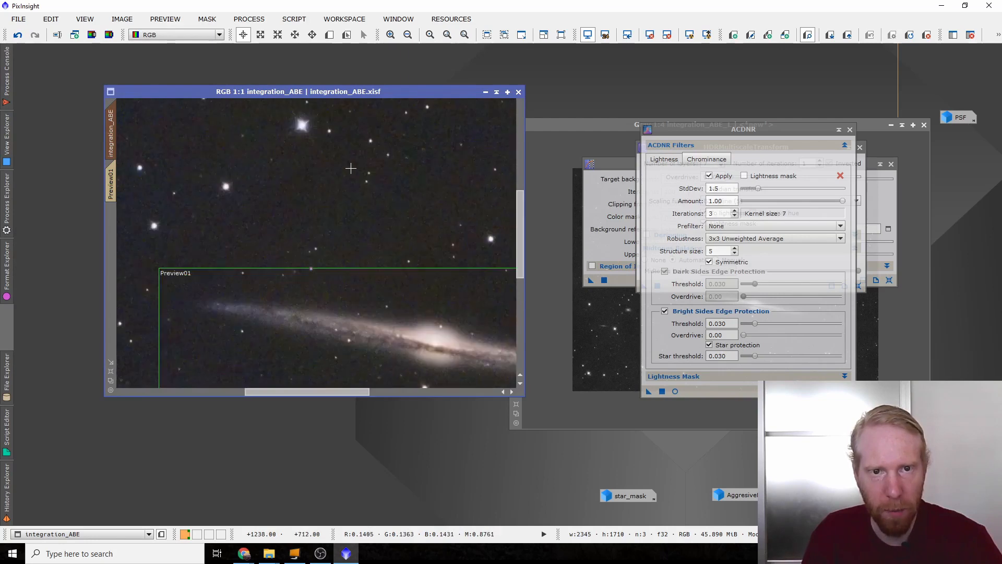
key("ctrl+z")
key("ctrl+y")
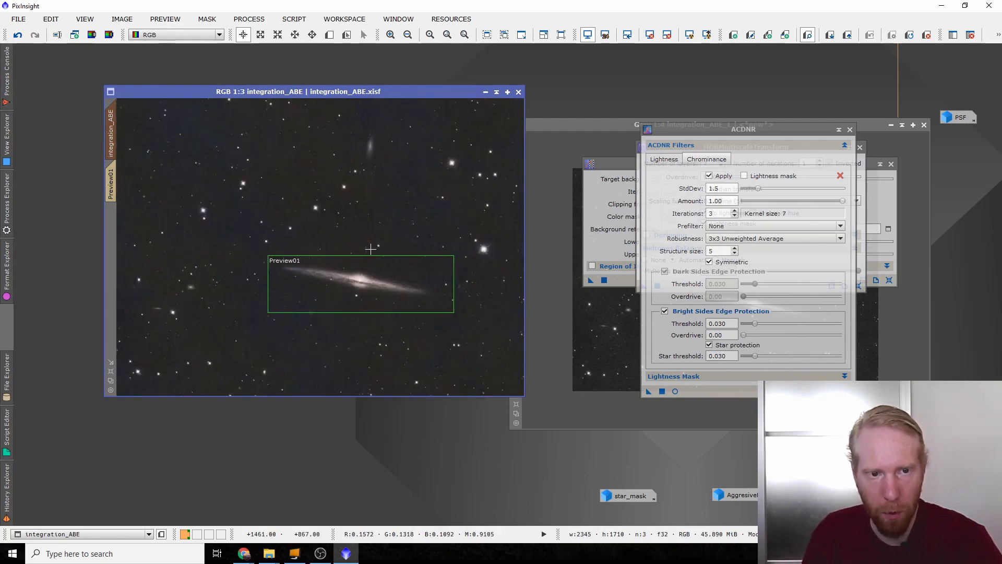
- Close ACDNR and remove the mask from integration_ABE
left_click(849, 130)
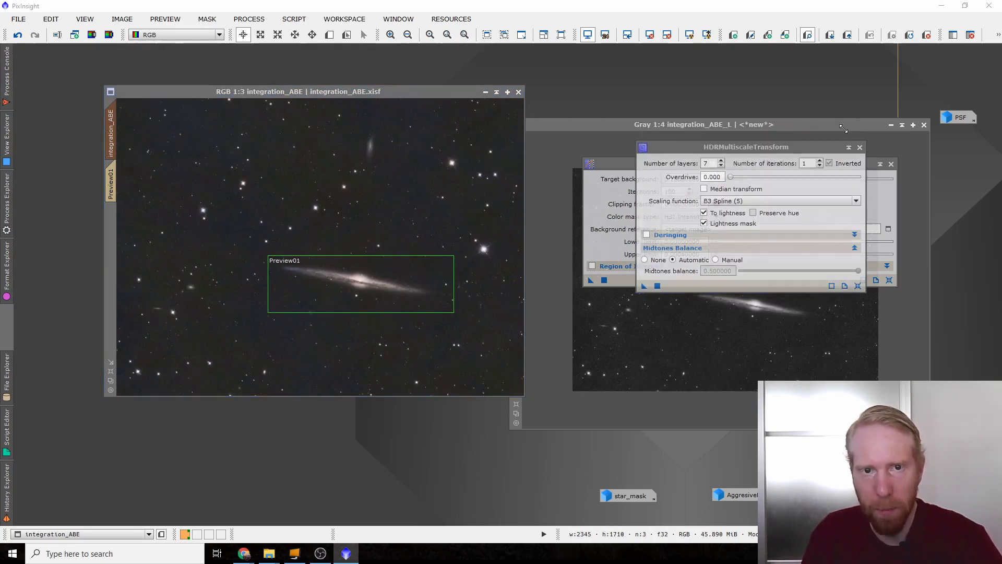
left_click(208, 19)
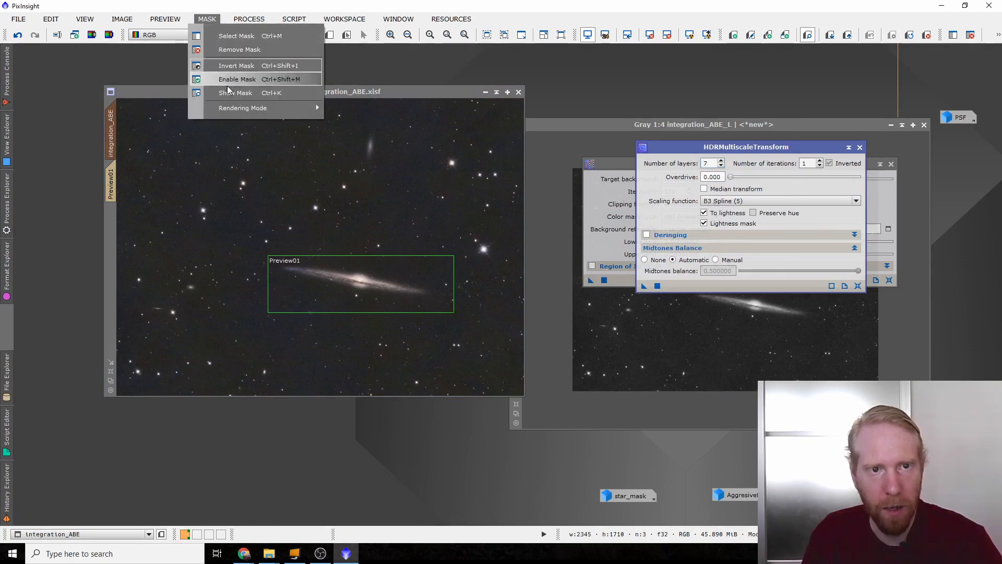
left_click(221, 50)
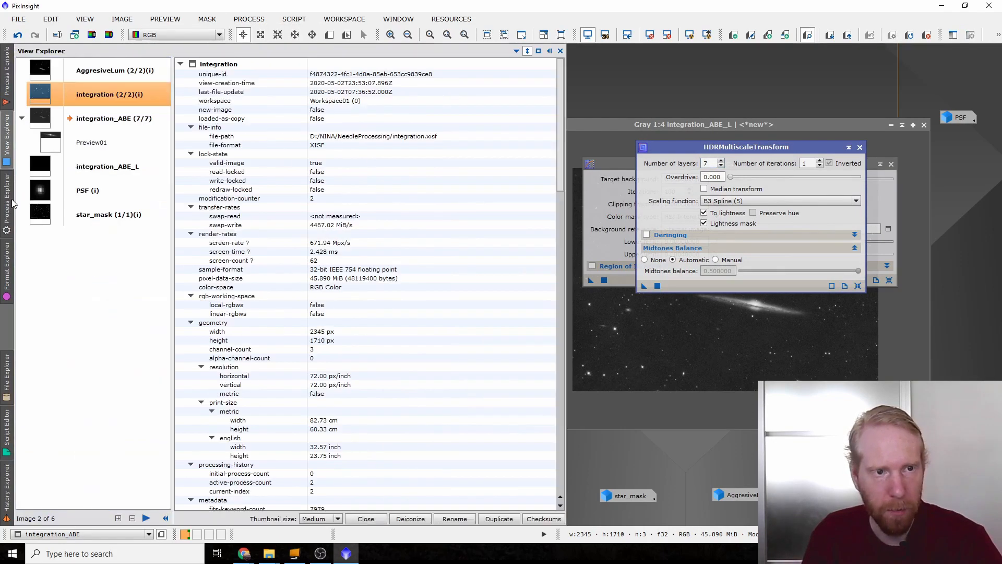
- Open CurvesTransformation, reset its curve to linear and start a real-time preview of integration_ABE
mouse_move(7, 204)
scroll(121, 274, "down", 7)
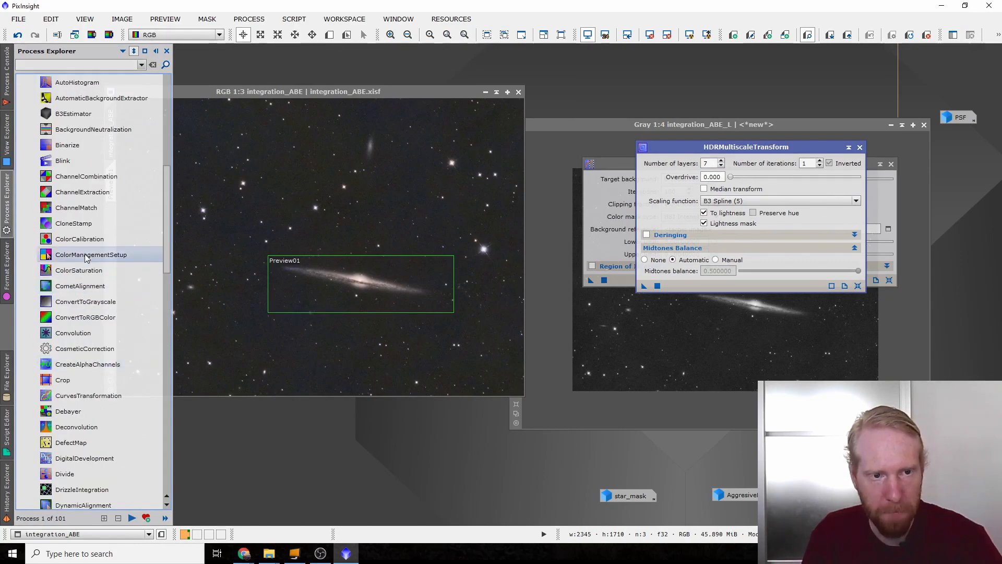
scroll(78, 292, "down", 2)
double_click(76, 301)
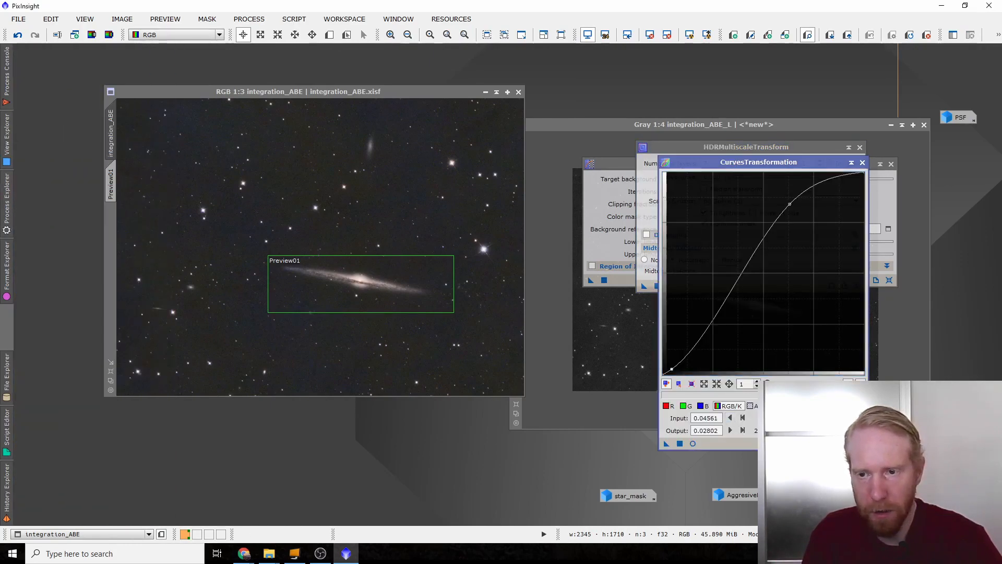
left_click_drag(857, 444, 853, 445)
left_click(857, 445)
left_click(690, 445)
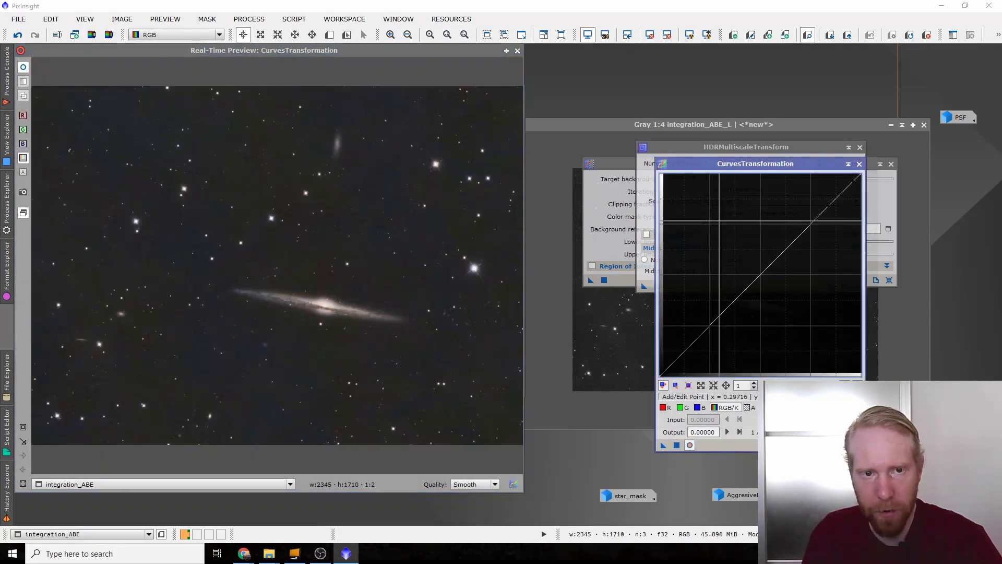
- Shape a mild RGB/K contrast curve by raising a highlight point and lowering a shadow point to input 0.05701, output 0.04203
left_click(805, 219)
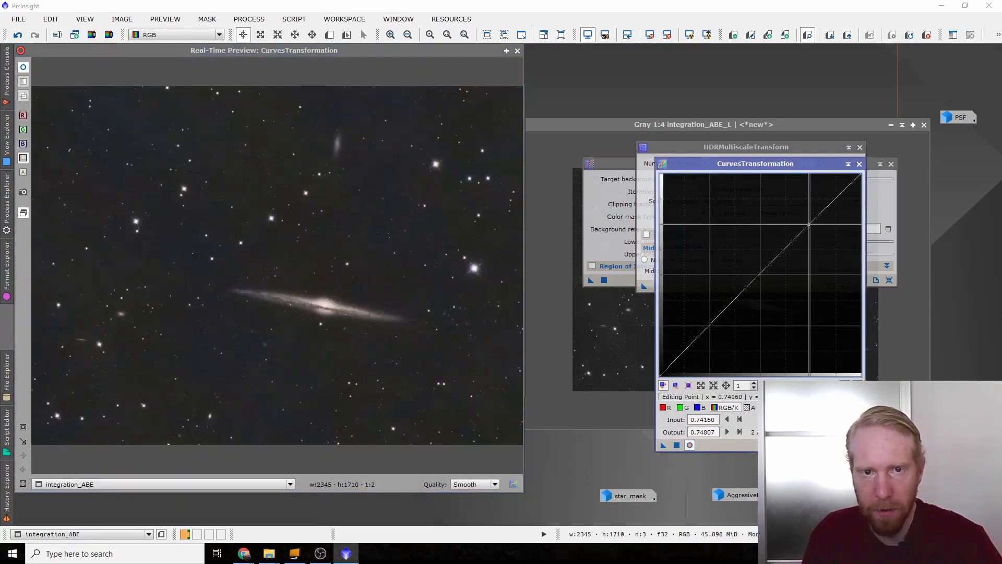
left_click_drag(805, 218, 808, 221)
left_click(676, 362)
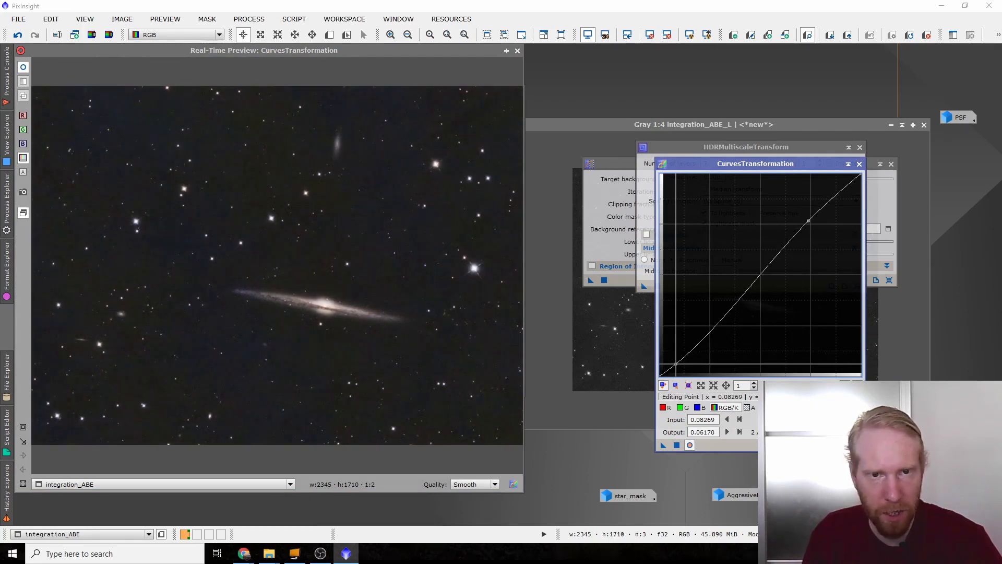
left_click_drag(677, 362, 676, 362)
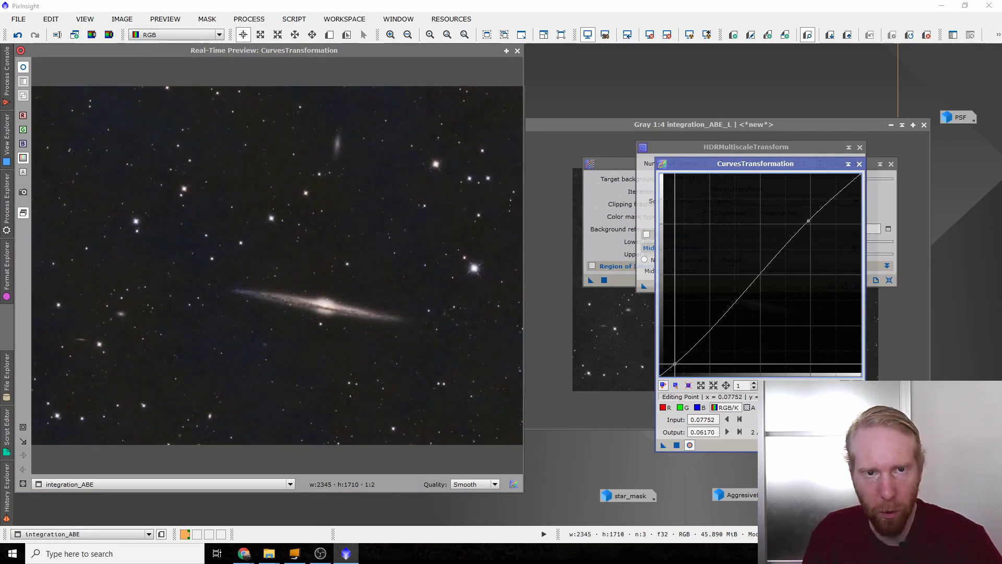
scroll(675, 363, "up", 3)
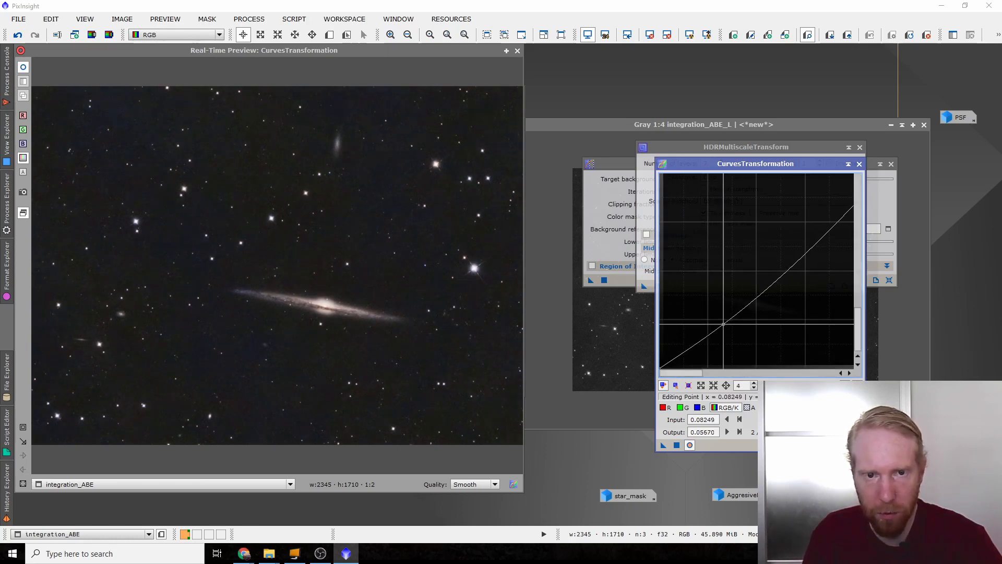
left_click_drag(724, 324, 704, 335)
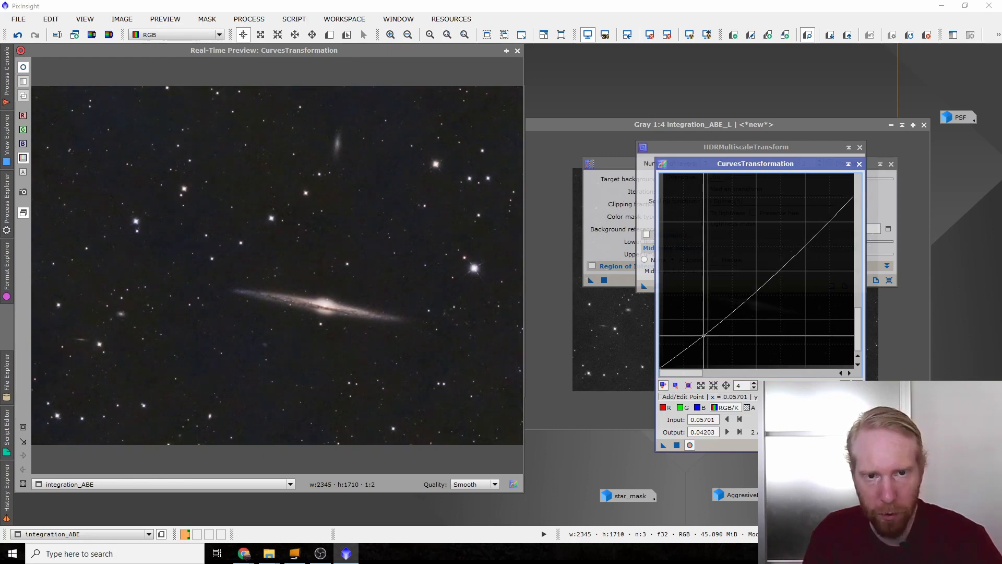
- Compare integration_ABE with and without the contrast curve in the real-time preview, examining the galaxy and background
left_click(689, 445)
left_click(690, 445)
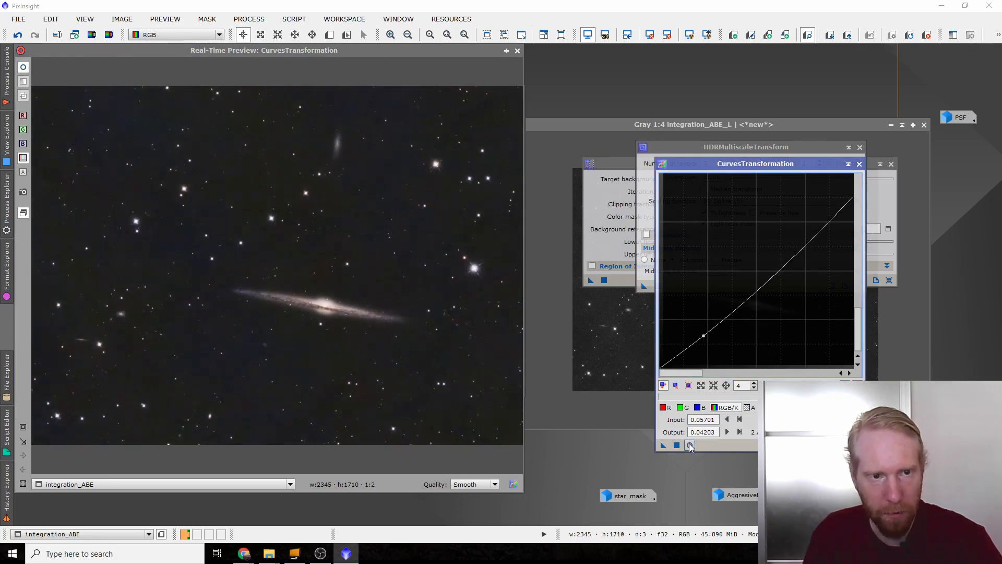
left_click(690, 446)
left_click(689, 446)
left_click(689, 445)
left_click(689, 445)
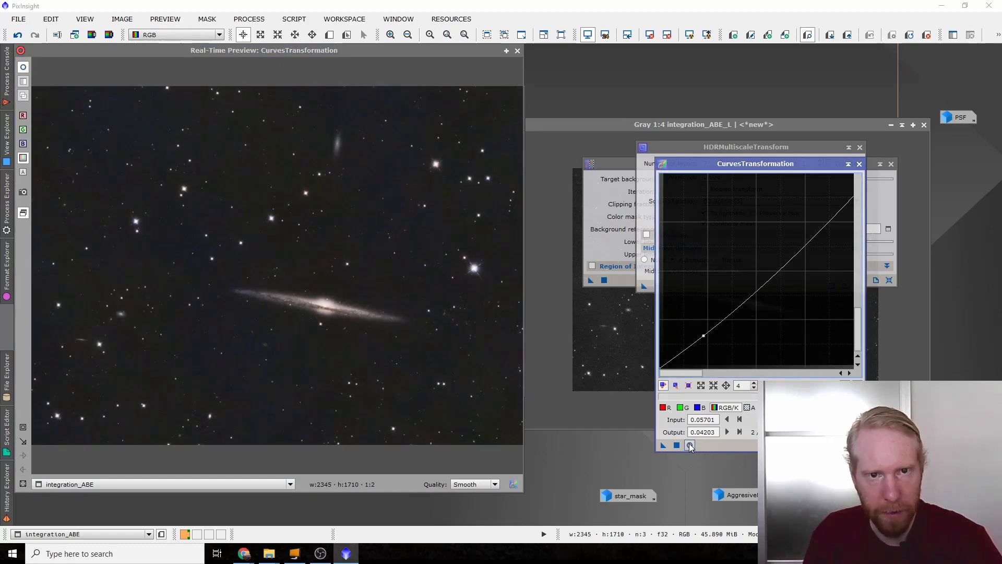
left_click(689, 445)
left_click(689, 445)
left_click(689, 445)
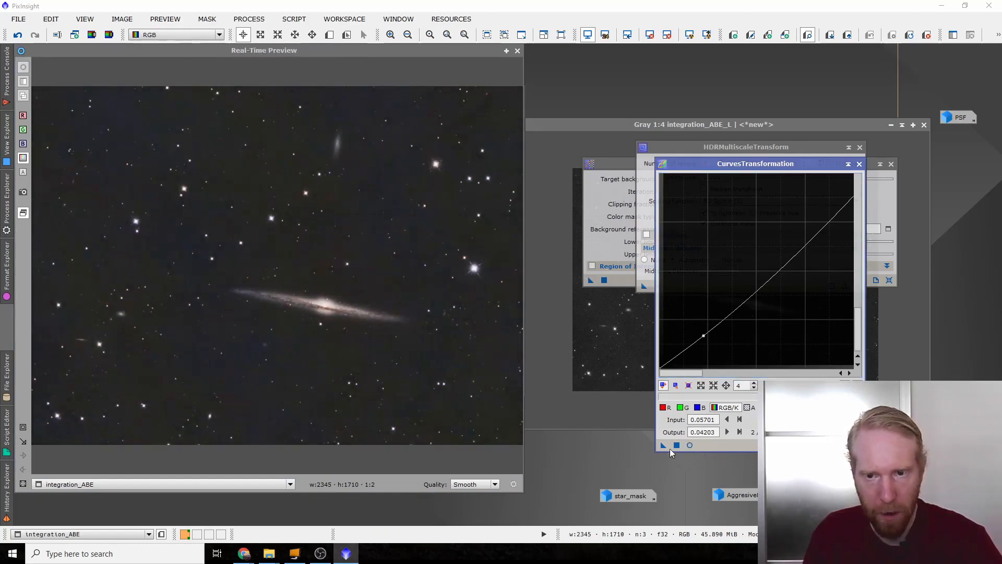
left_click(690, 446)
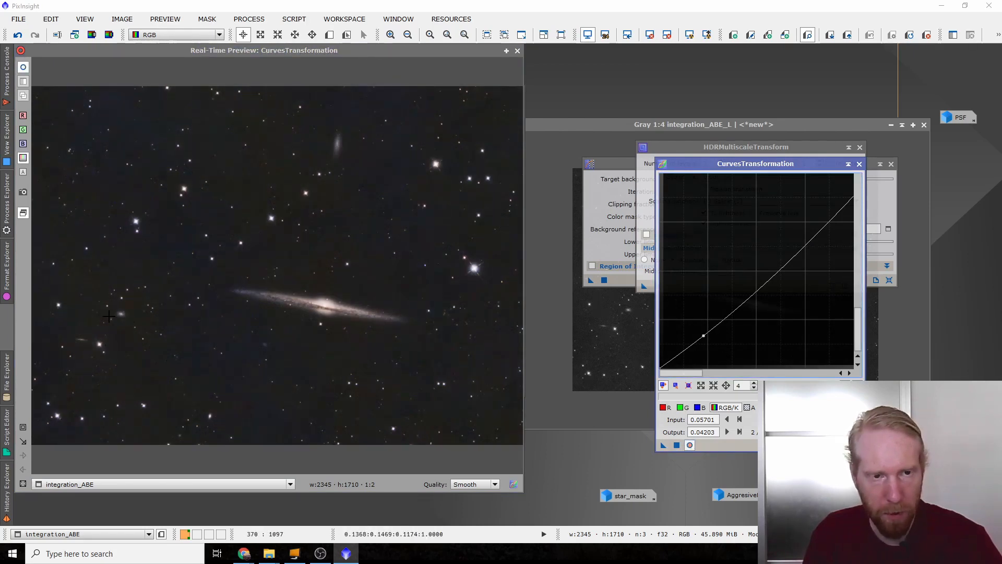
left_click(690, 445)
left_click(689, 445)
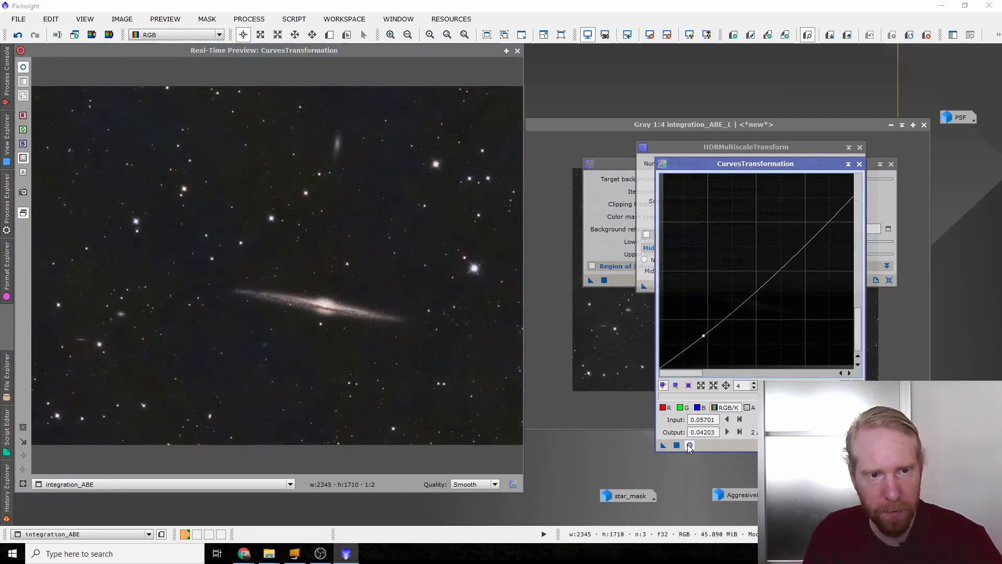
- Close the real-time preview, apply the contrast curve to integration_ABE and close CurvesTransformation
left_click(516, 57)
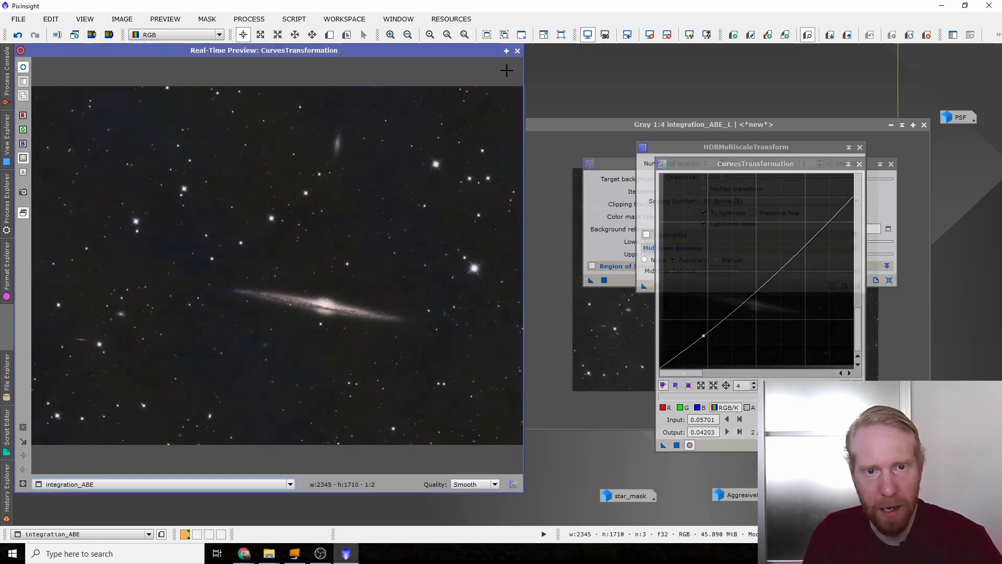
left_click(517, 51)
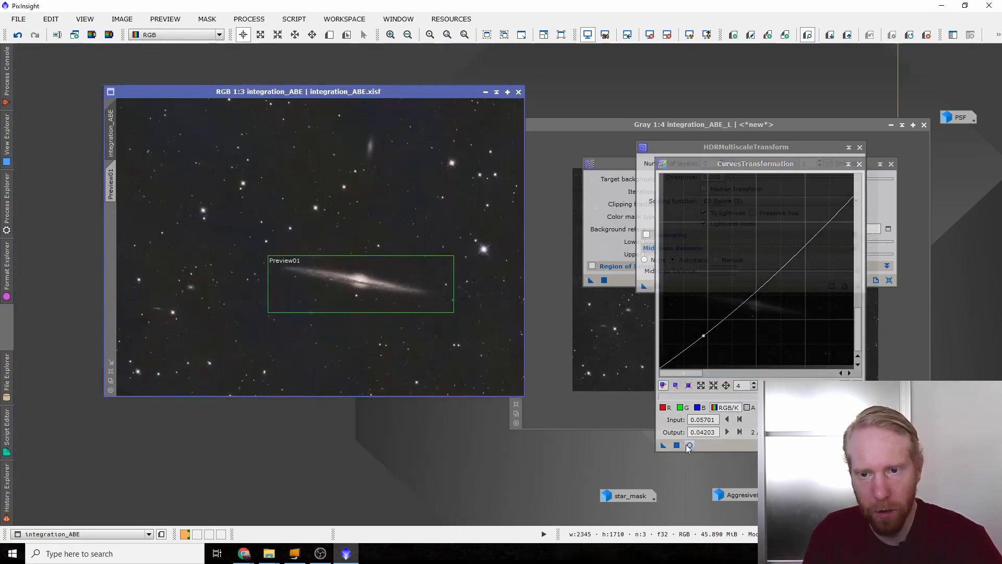
left_click_drag(654, 444, 330, 221)
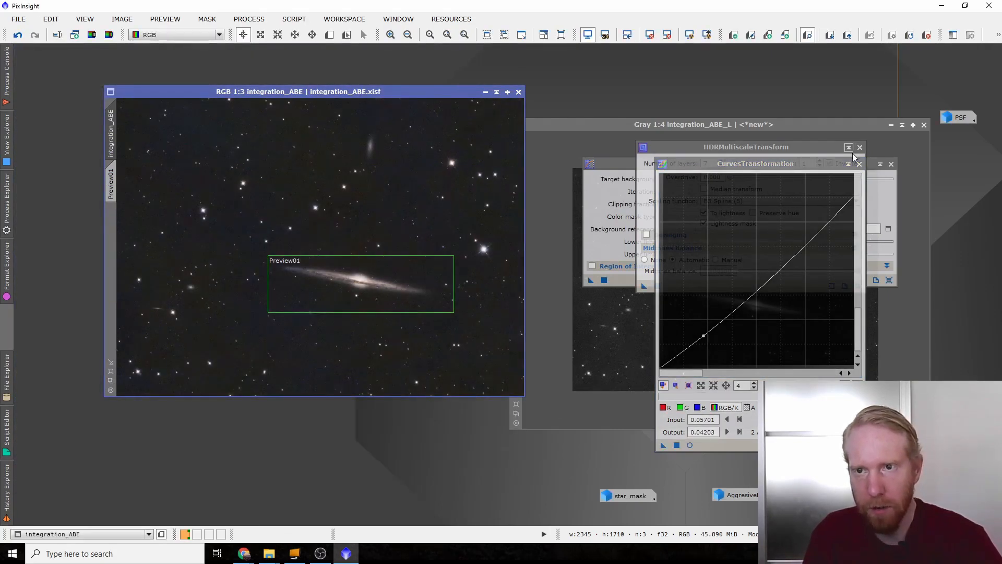
left_click(859, 164)
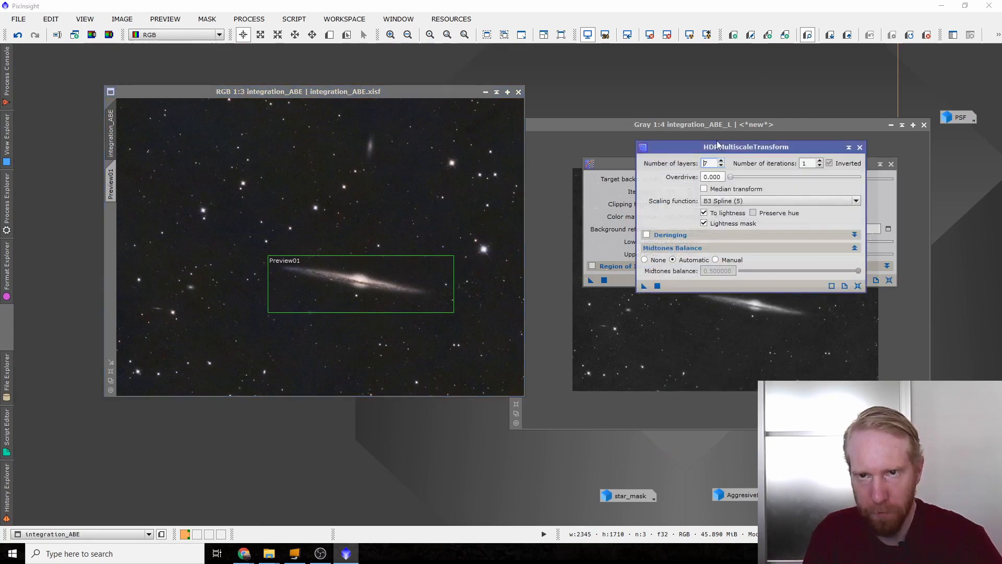
- Close the old integration_ABE_L lightness image, accepting that its existing mask references are broken
left_click(772, 125)
left_click(924, 125)
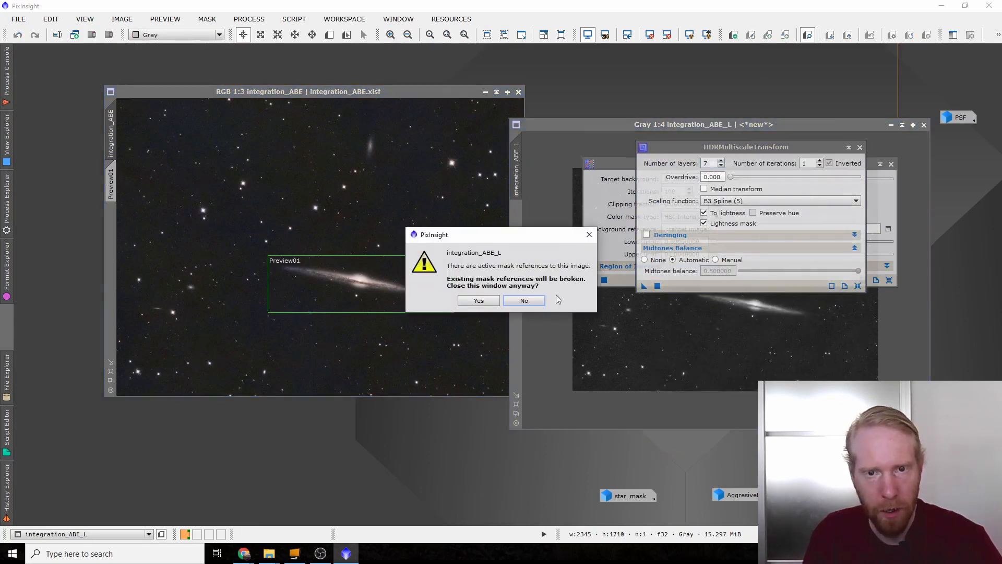
left_click(478, 301)
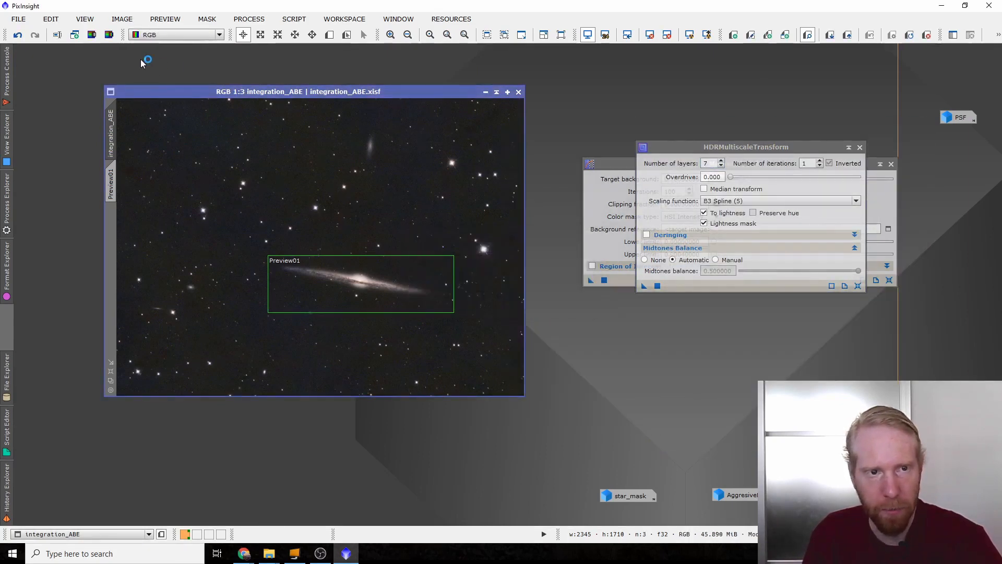
- Extract a fresh lightness image from integration_ABE and apply it to integration_ABE as a mask
left_click(92, 35)
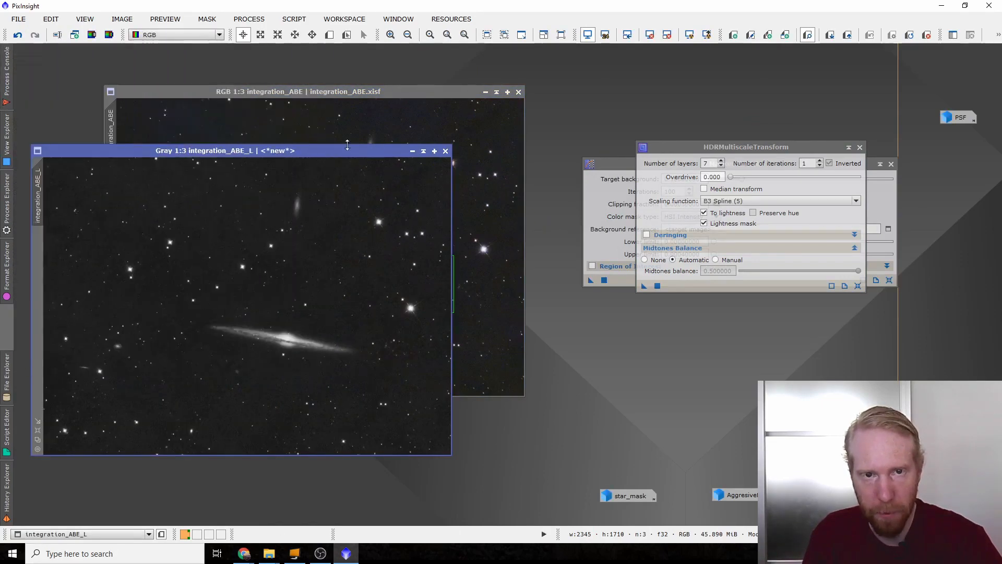
left_click_drag(347, 145, 717, 116)
left_click_drag(407, 173, 108, 255)
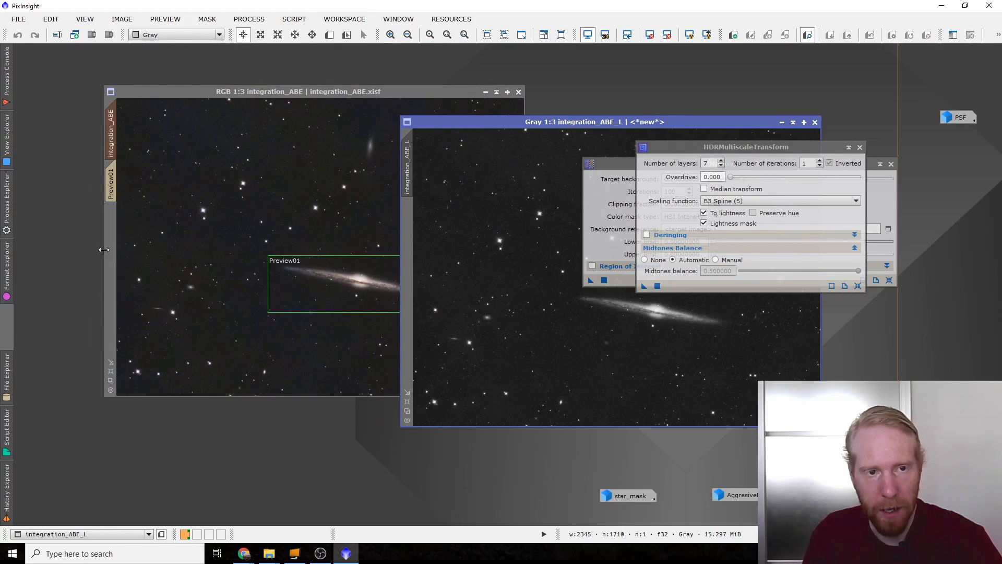
- Show Preview01 of integration_ABE and open the LocalHistogramEqualization process
left_click(331, 91)
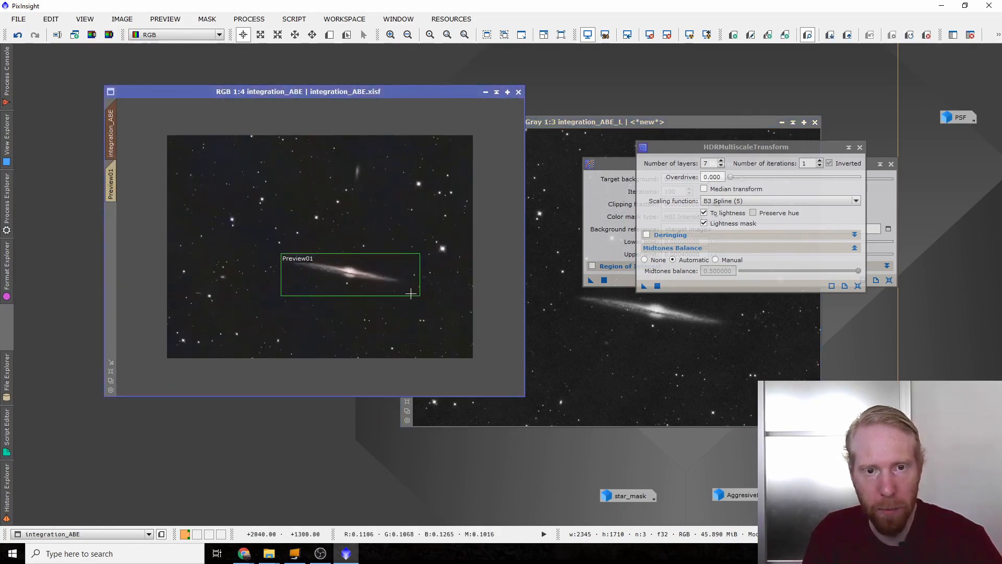
scroll(421, 293, "up", 1)
left_click(110, 183)
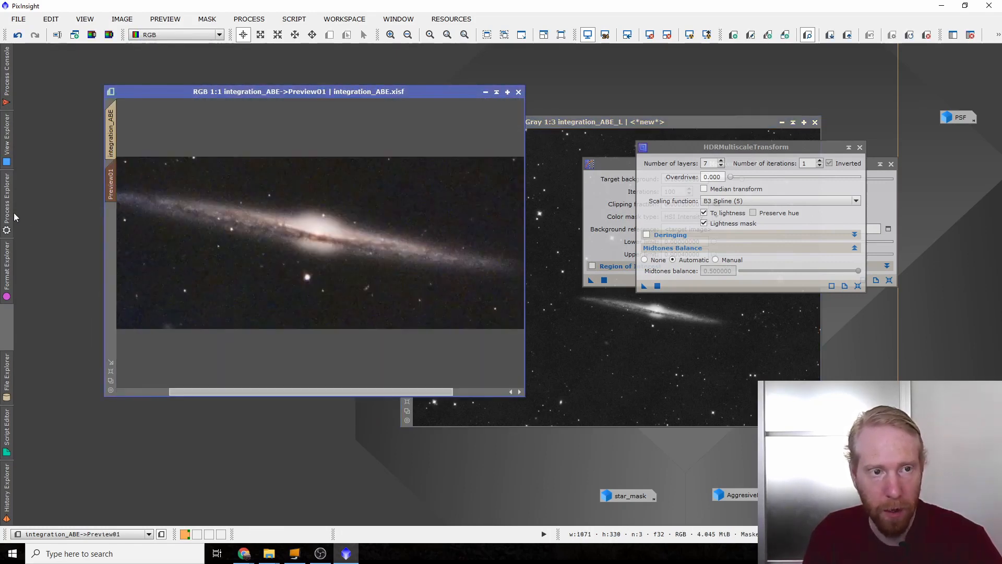
left_click(7, 201)
scroll(104, 371, "down", 7)
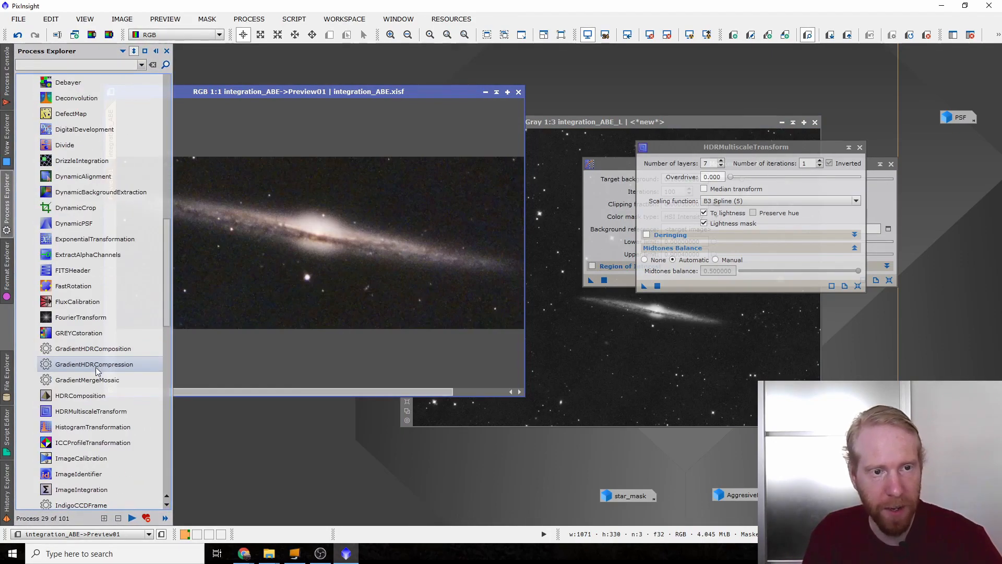
scroll(122, 366, "down", 4)
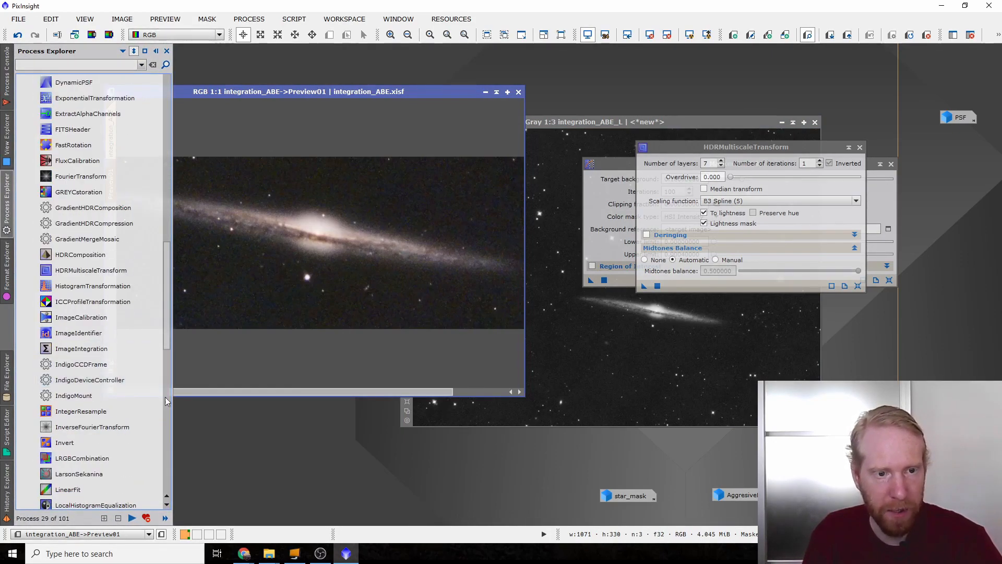
double_click(71, 363)
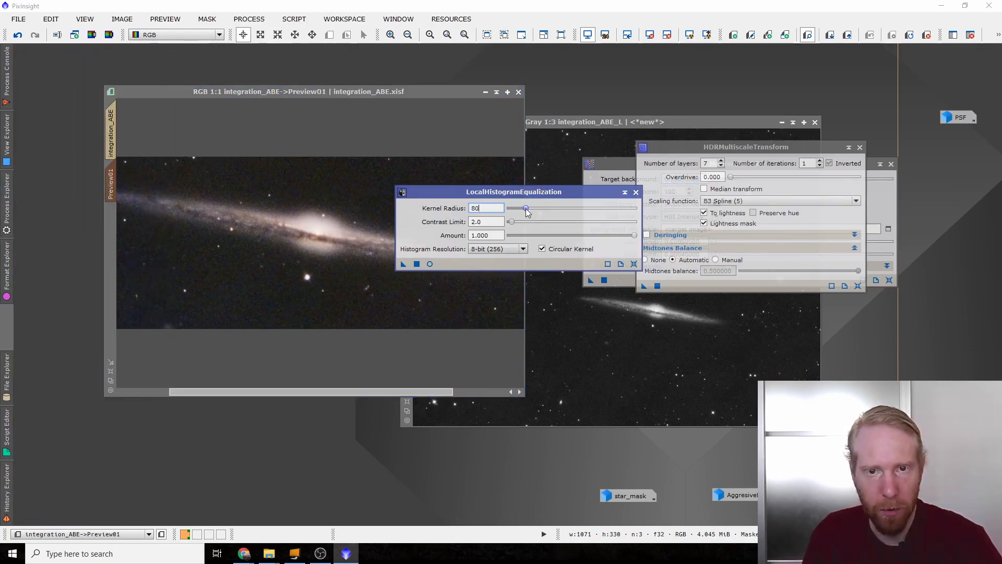
- Set LocalHistogramEqualization to kernel radius 124 and contrast limit 1.2, and apply it to Preview01
left_click_drag(543, 214, 536, 214)
key("Tab")
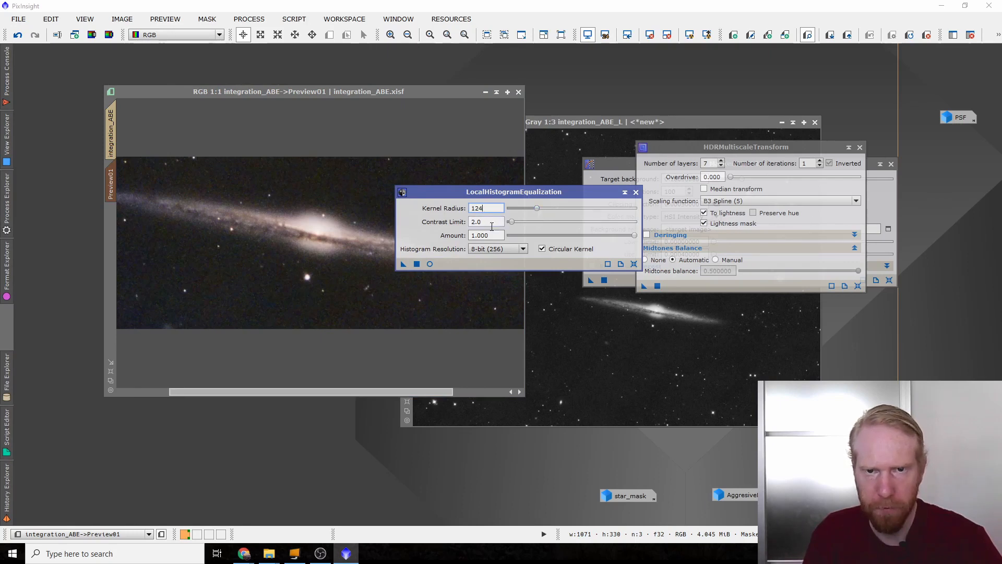
type("1.2")
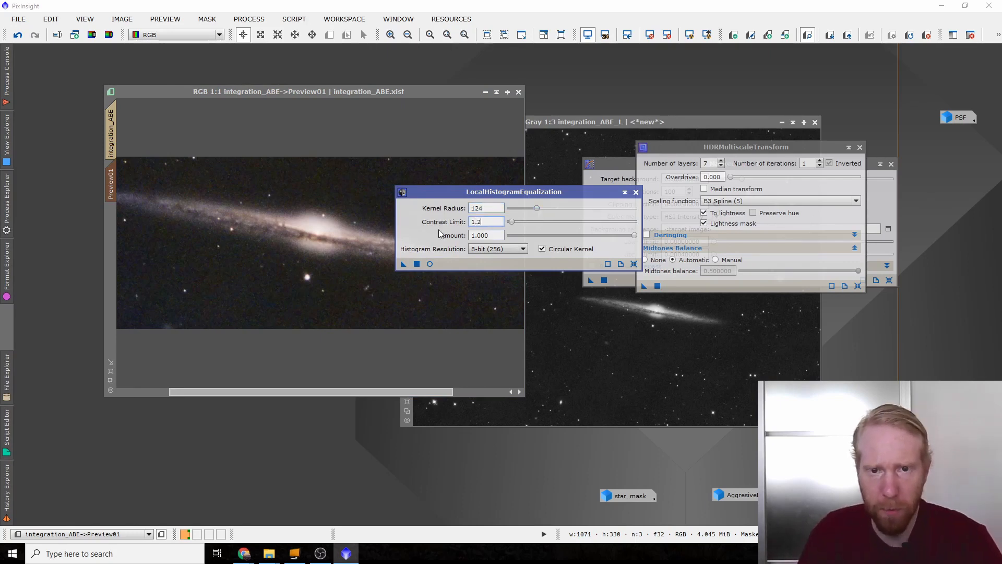
left_click(492, 236)
left_click_drag(403, 268, 327, 234)
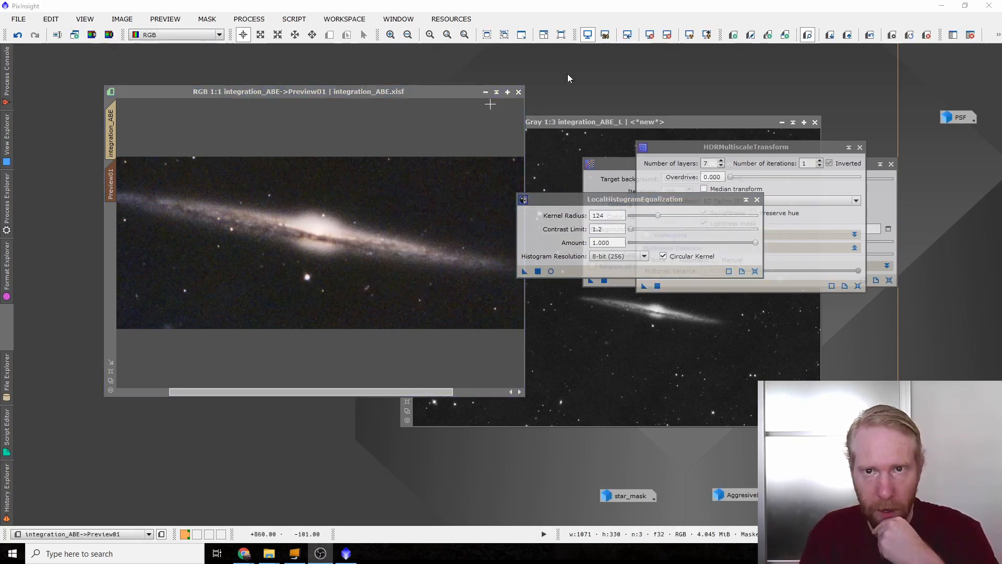
- Compare Preview01 before and after the local histogram equalization, examining the galaxy's core and dust lane
left_click(870, 36)
left_click(870, 36)
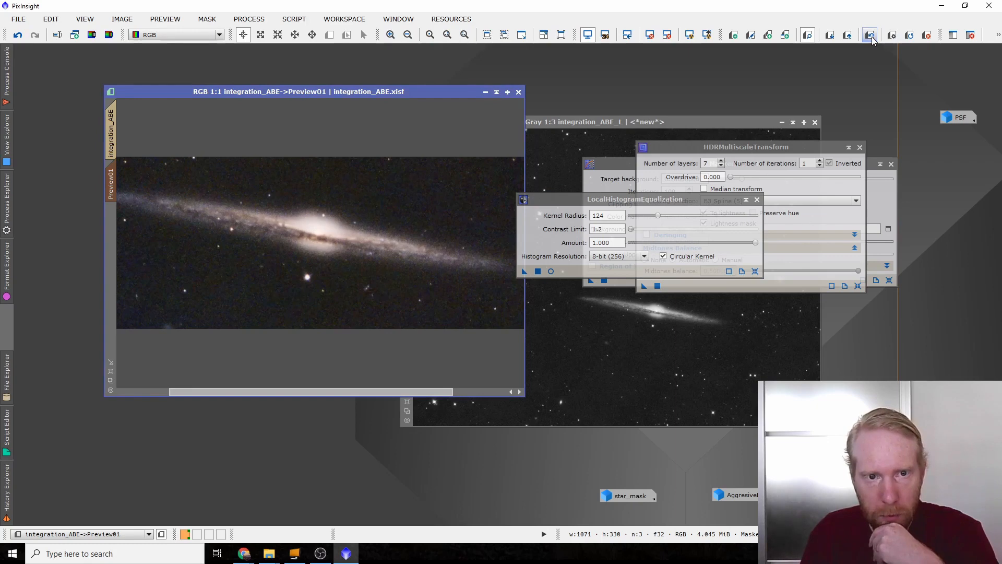
left_click(870, 36)
left_click(870, 37)
left_click(870, 36)
left_click(870, 36)
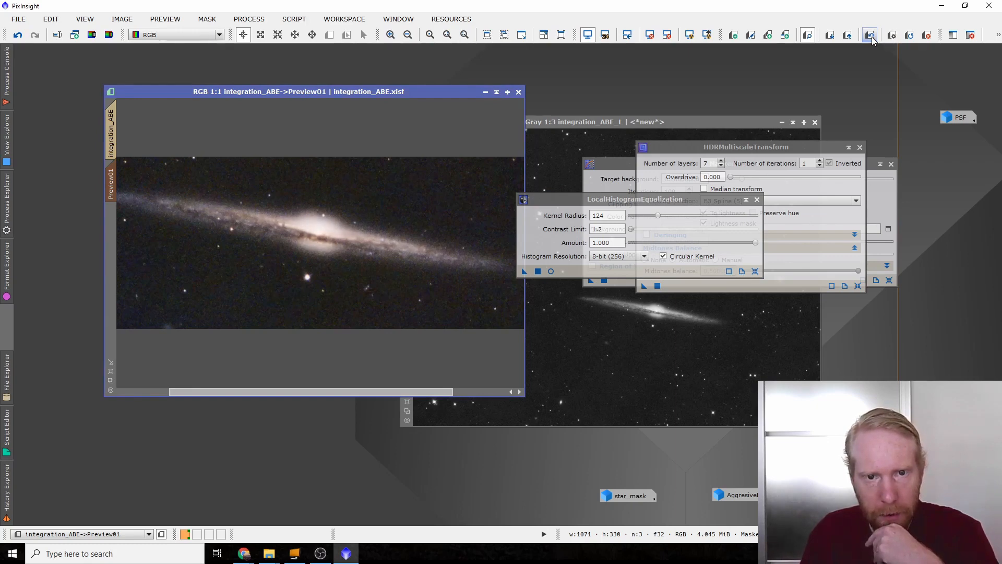
left_click(870, 36)
left_click(870, 37)
left_click(871, 36)
left_click(870, 37)
left_click(870, 37)
left_click(871, 37)
left_click(870, 37)
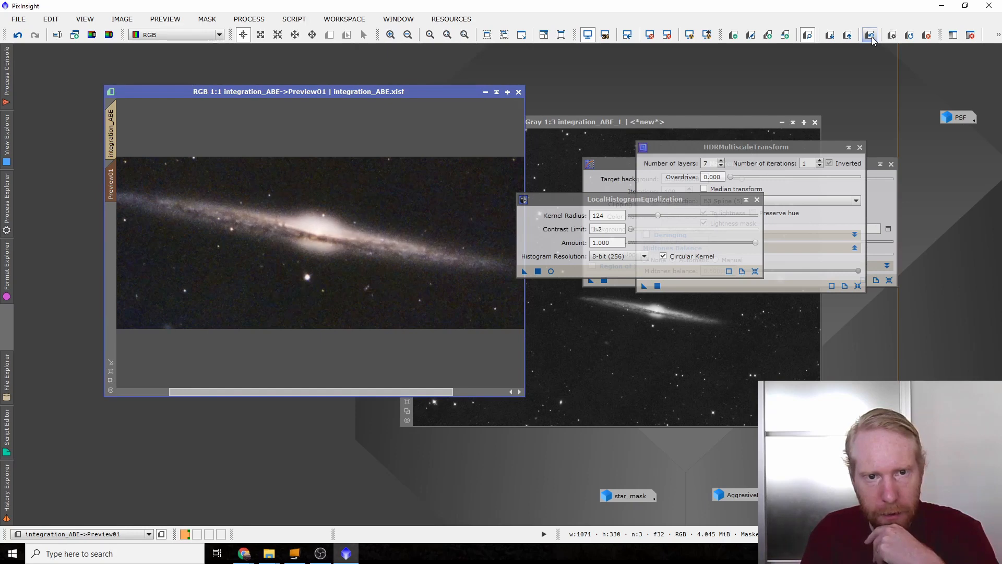
left_click(871, 36)
left_click(870, 36)
left_click(870, 37)
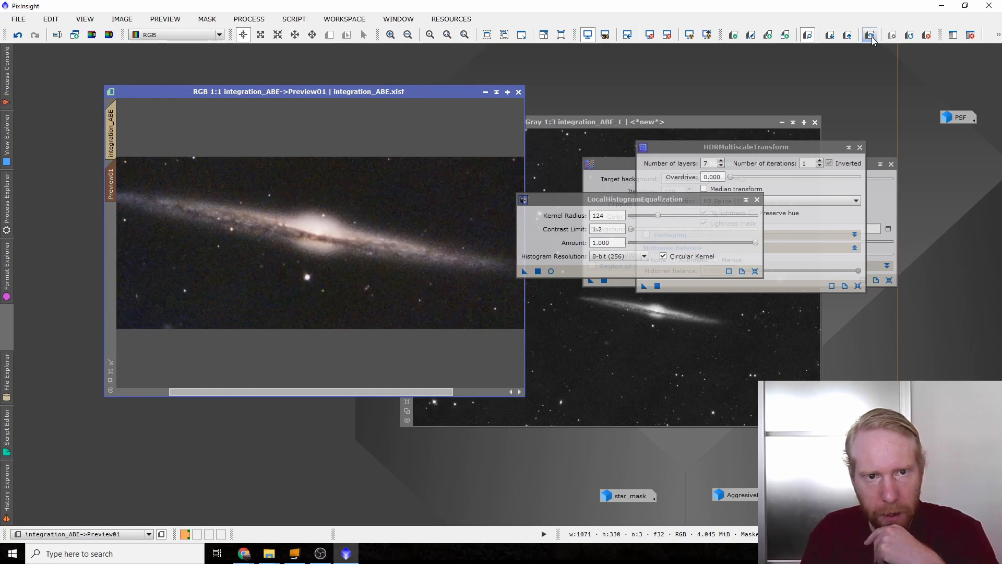
left_click(870, 36)
left_click(870, 37)
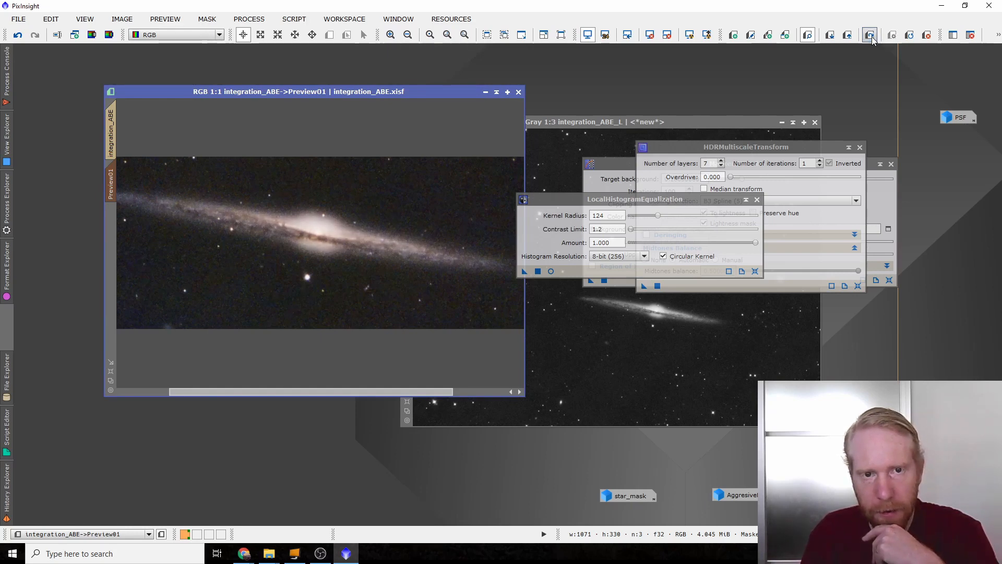
left_click(871, 36)
left_click(871, 37)
- Reduce the equalization amount to 0.700, reapply it to Preview01 and compare the result with the original
left_click(610, 229)
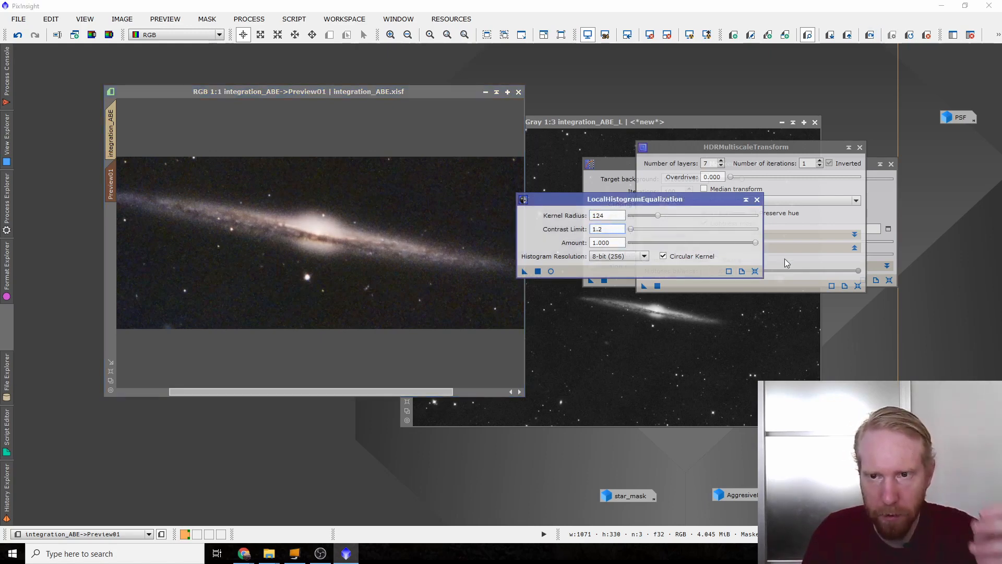
left_click_drag(757, 243, 721, 246)
left_click_drag(523, 271, 348, 209)
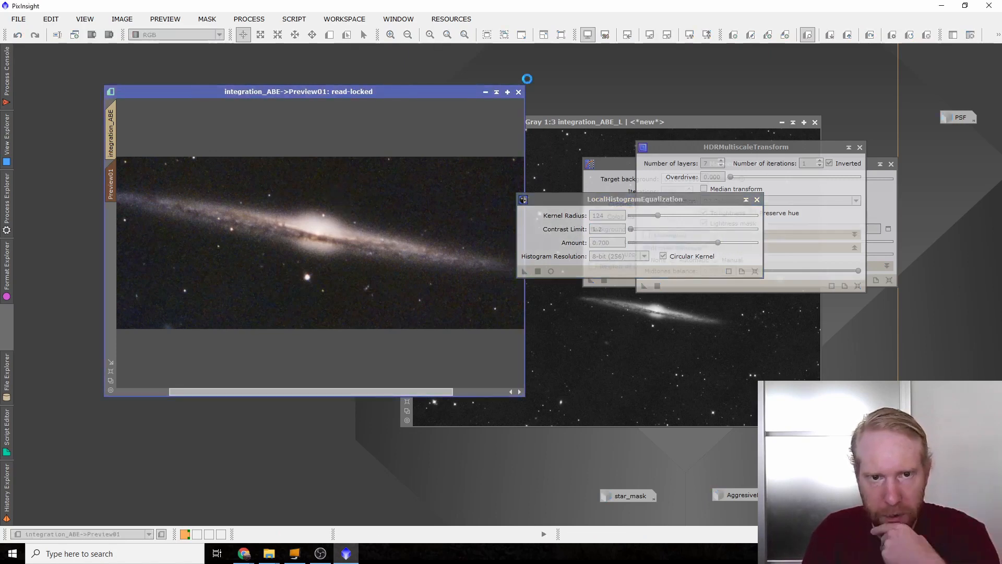
left_click(870, 37)
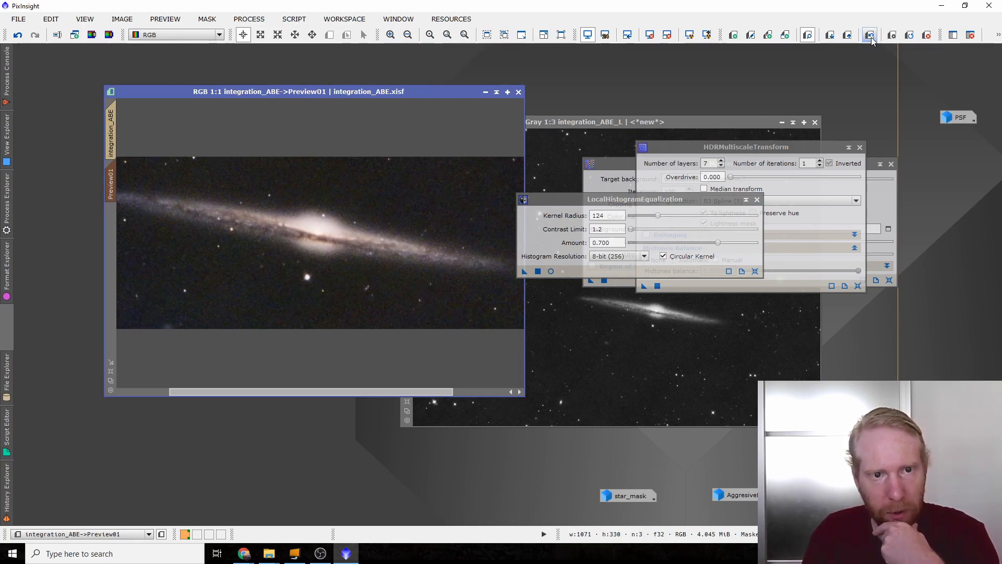
- Apply LocalHistogramEqualization with radius 124, contrast limit 1.2 and amount 0.700 to the whole integration_ABE image
left_click(110, 131)
scroll(441, 305, "down", 3)
scroll(423, 287, "up", 2)
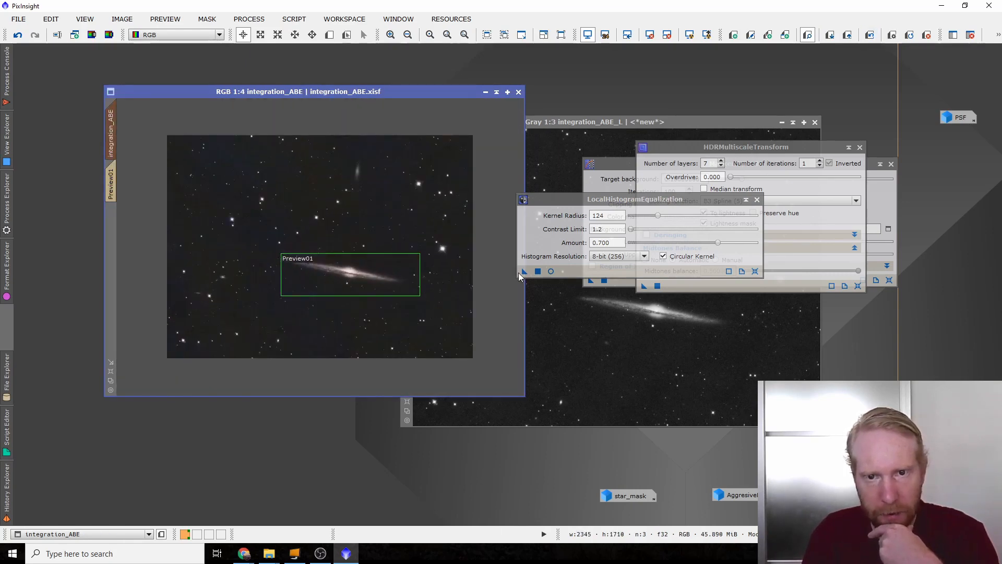
left_click_drag(524, 271, 322, 180)
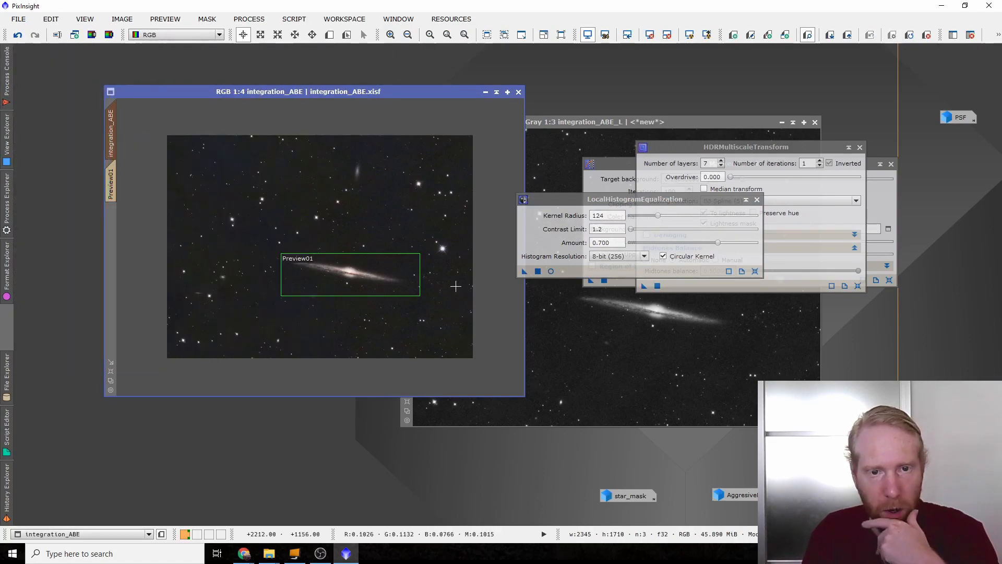
- Inspect the equalized integration_ABE image as a whole and close LocalHistogramEqualization
scroll(453, 275, "up", 2)
scroll(441, 266, "down", 2)
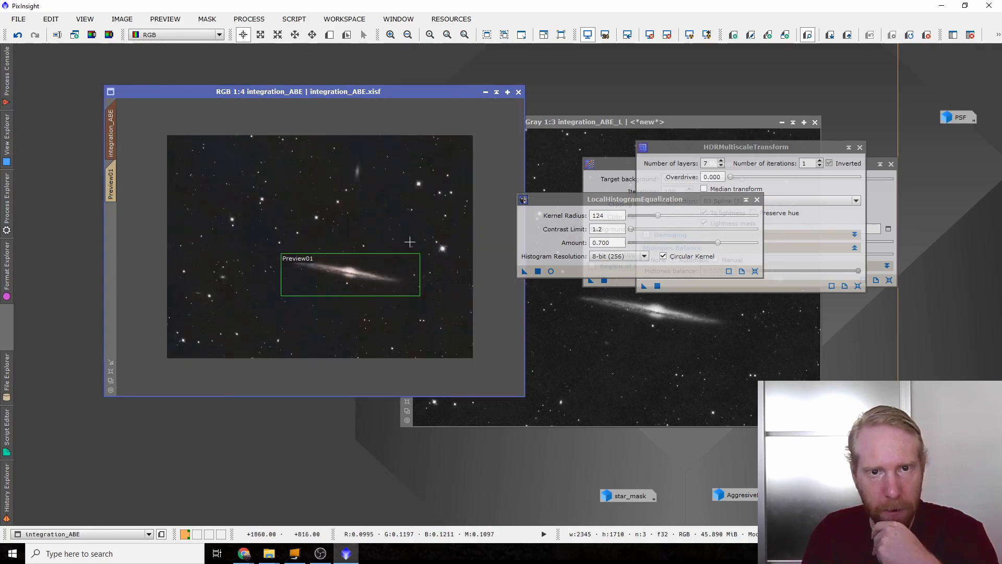
scroll(329, 191, "up", 1)
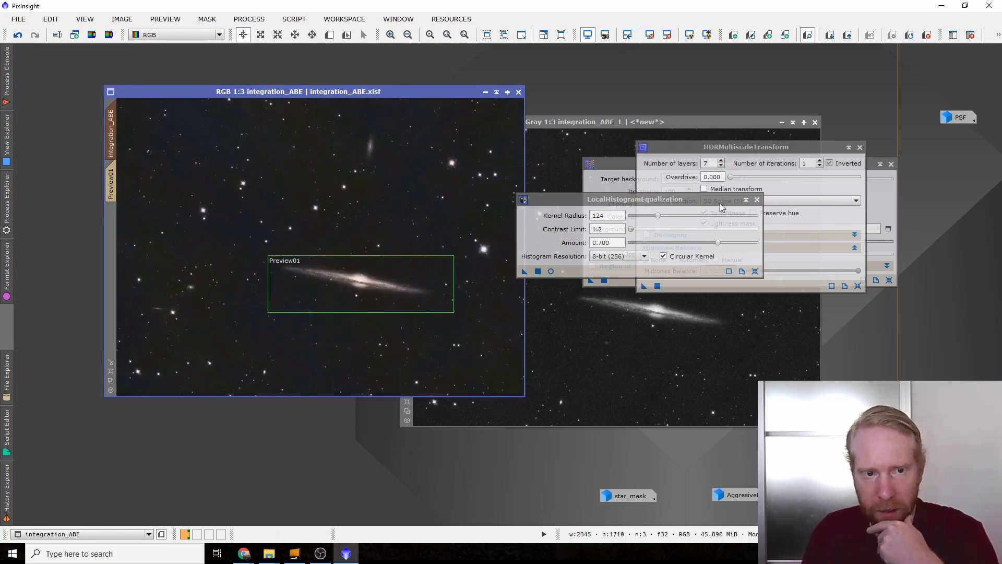
left_click(757, 199)
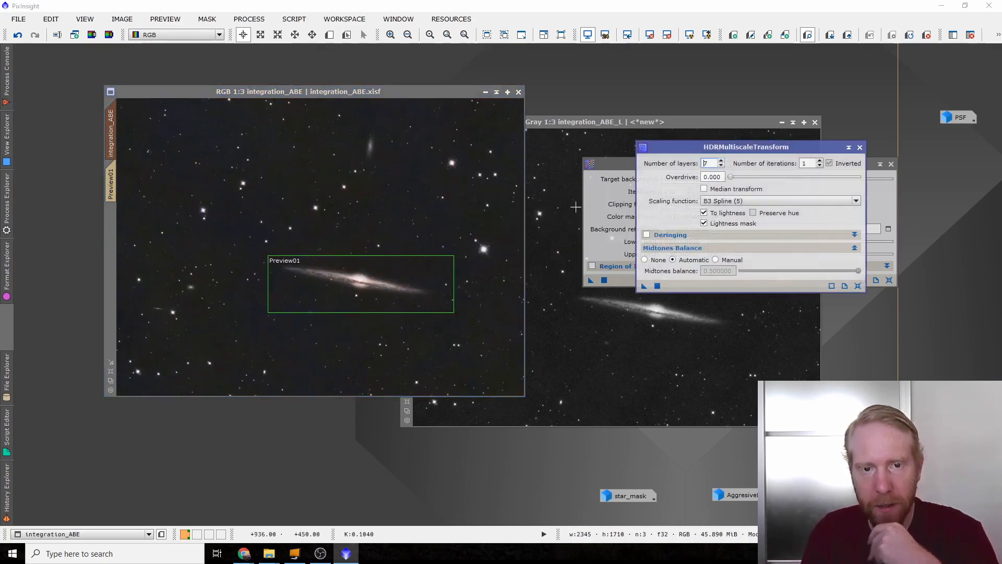
scroll(280, 277, "down", 1)
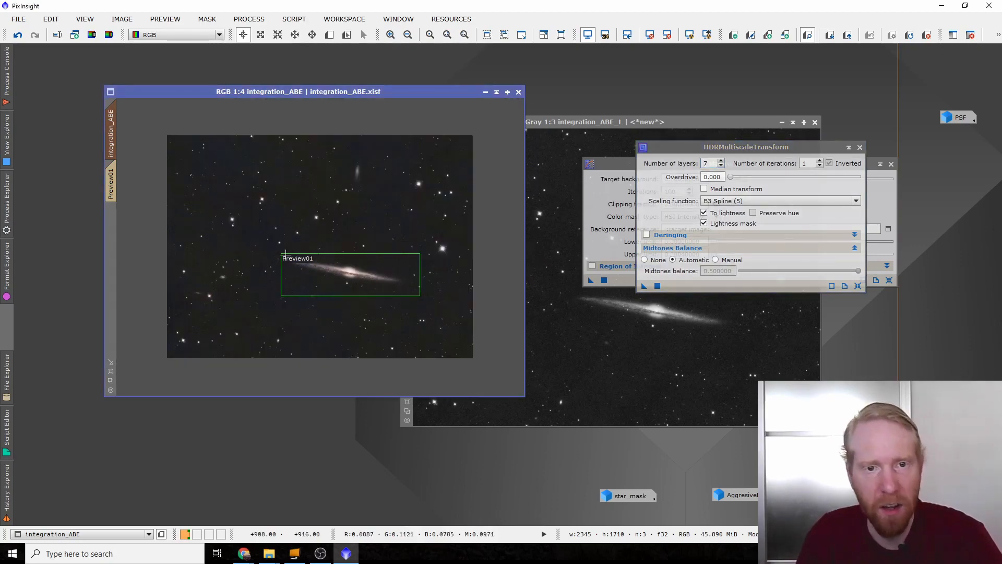
- Open CurvesTransformation, reset its curve and choose the saturation curve for editing
left_click(7, 198)
scroll(134, 228, "up", 5)
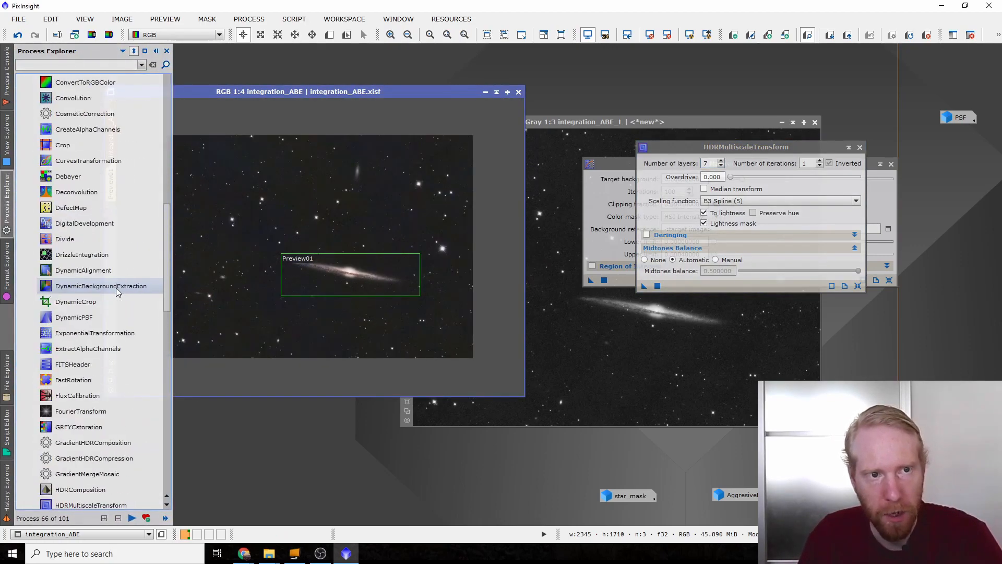
double_click(86, 160)
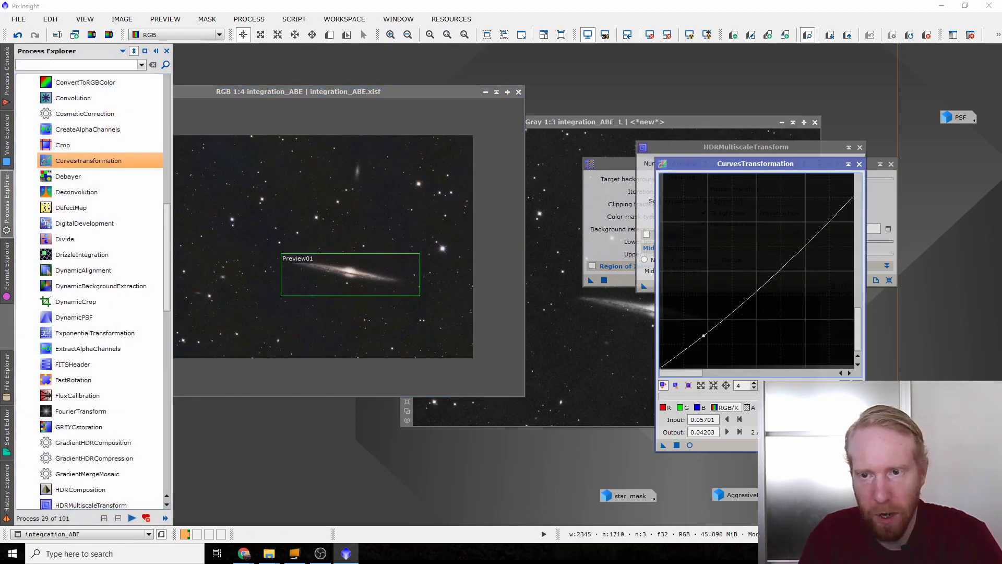
left_click(856, 445)
left_click(854, 407)
left_click(754, 267)
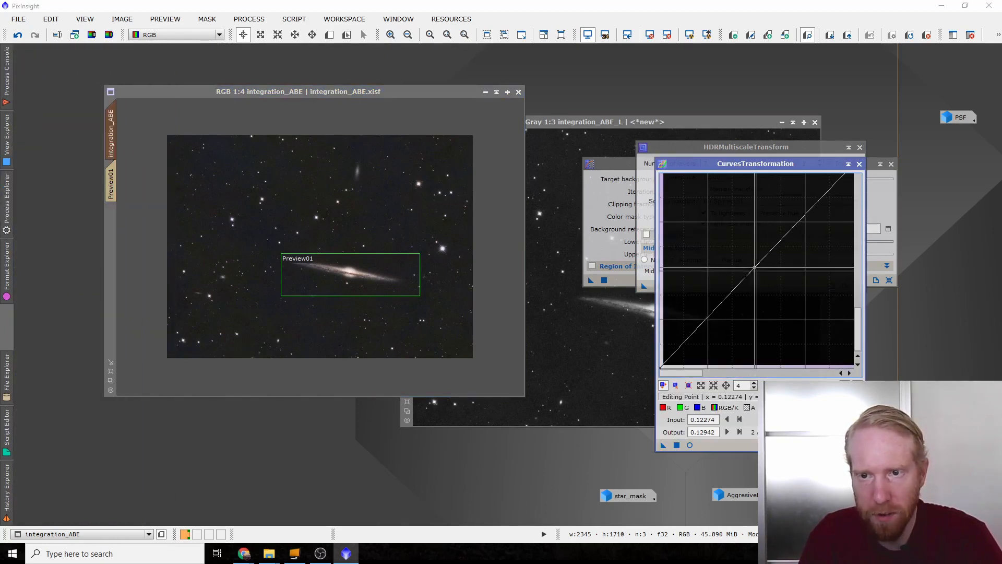
left_click_drag(754, 267, 745, 288)
scroll(774, 307, "down", 3)
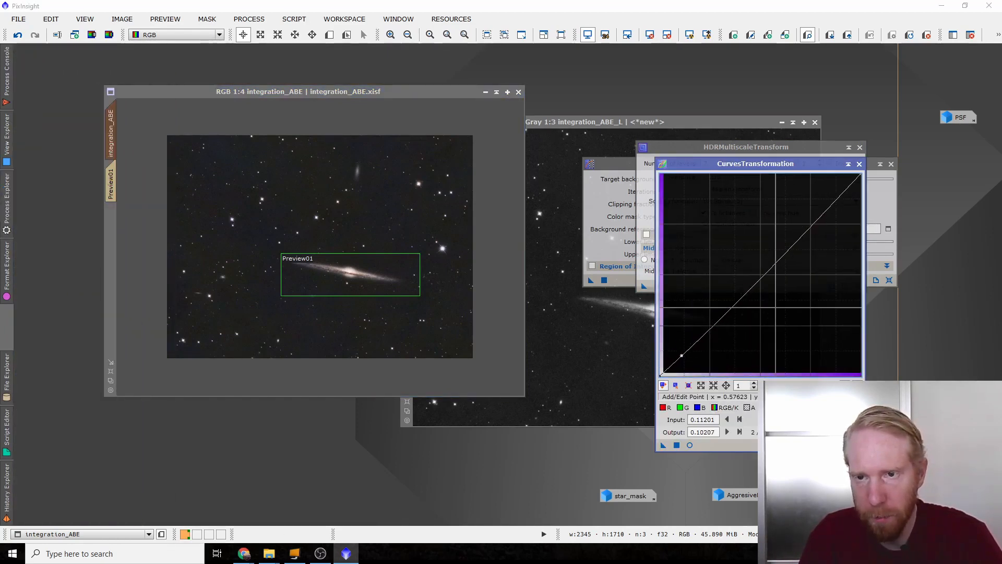
scroll(757, 271, "up", 6)
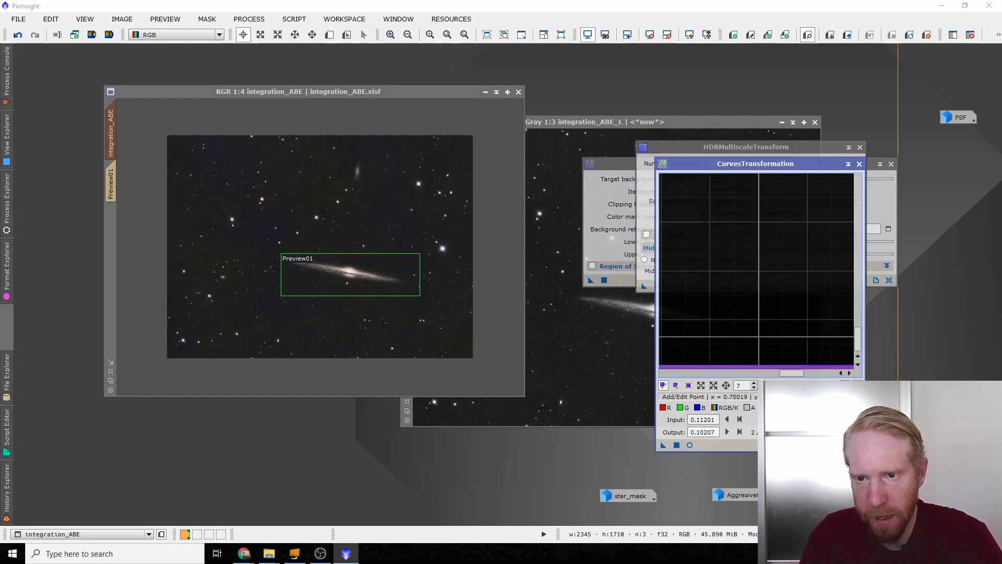
scroll(757, 271, "down", 6)
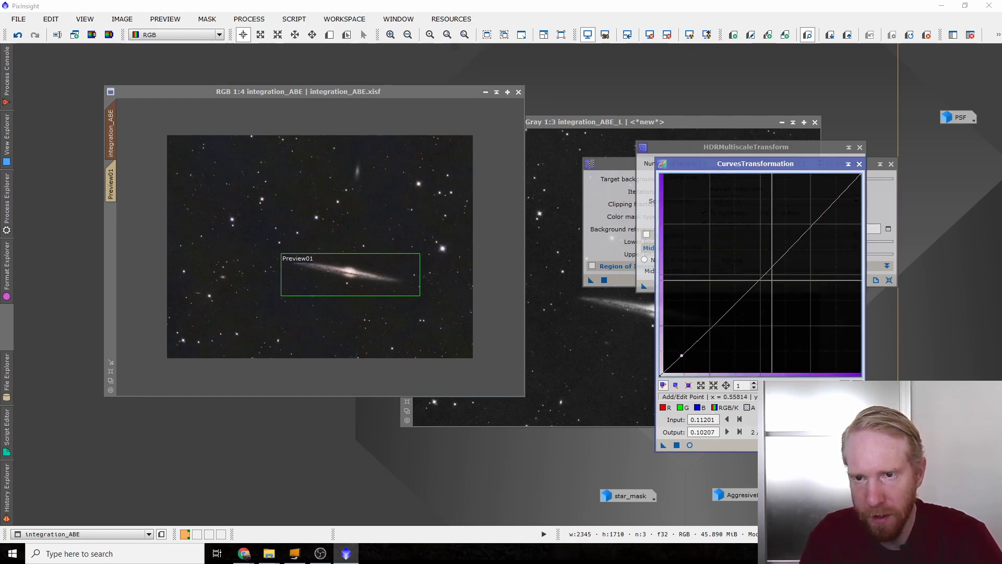
left_click(858, 445)
- Raise the saturation curve through input 0.328, output 0.668, preview it in real time and apply it twice to integration_ABE
left_click_drag(764, 272, 724, 240)
left_click(690, 445)
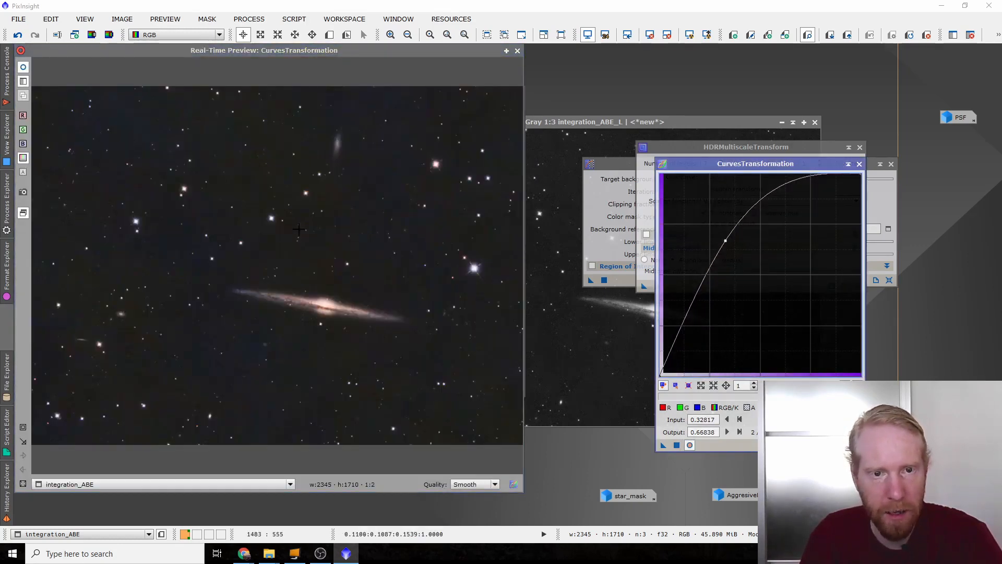
left_click(517, 51)
left_click_drag(664, 445, 265, 243)
scroll(349, 274, "up", 2)
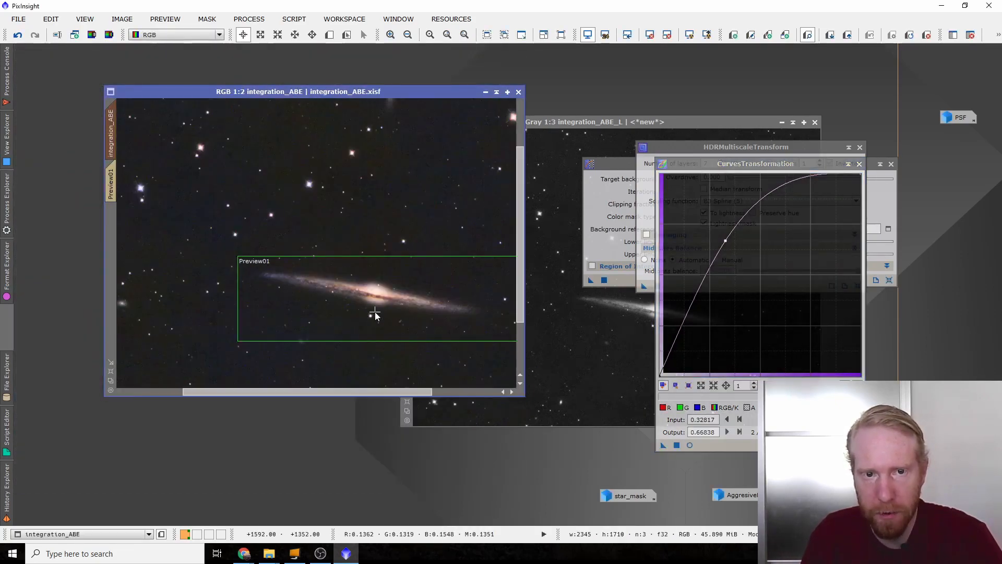
left_click(676, 445)
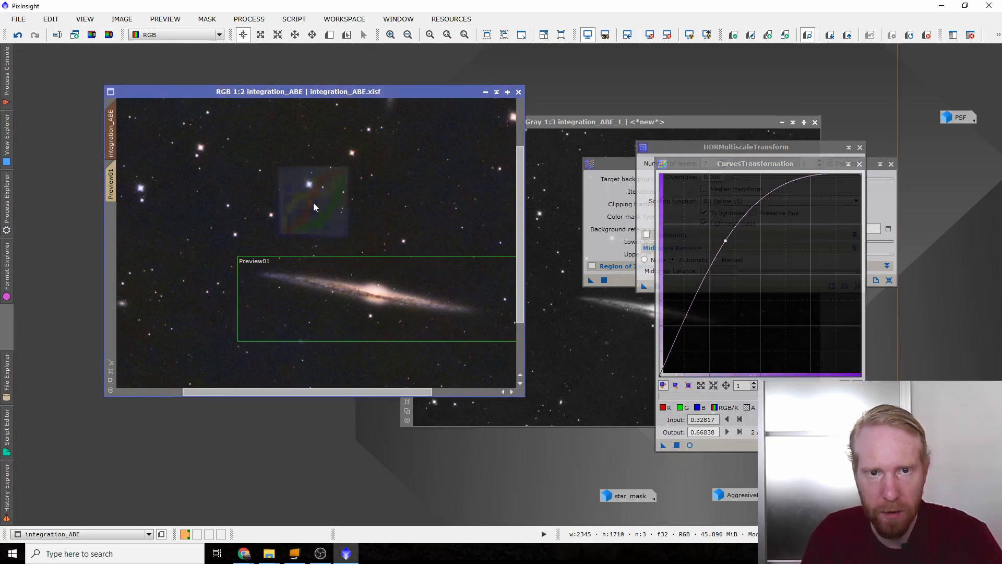
scroll(314, 208, "down", 1)
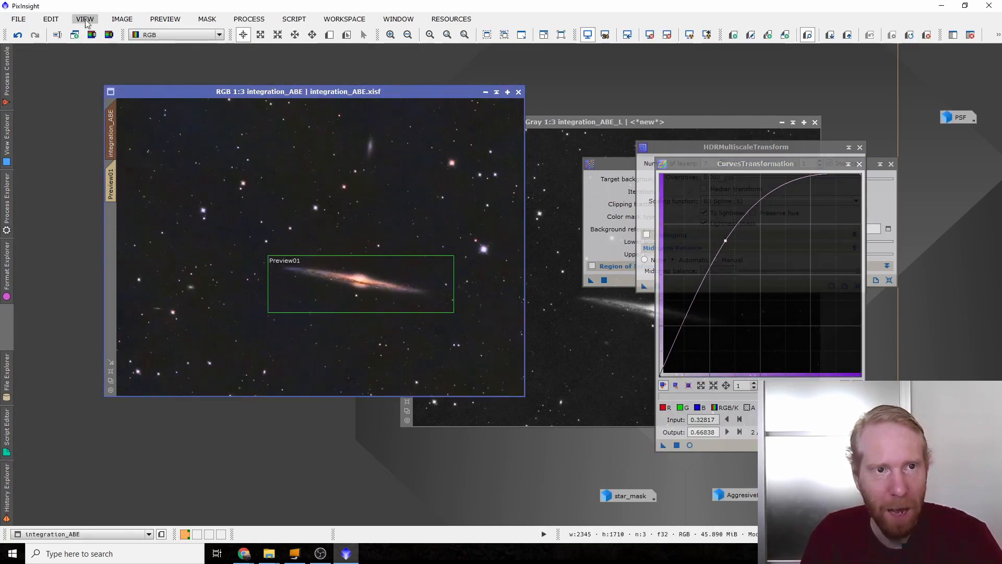
- Invert the mask, reset the curve and preview a saturation reduction through input 0.618, output 0.414 on integration_ABE
left_click(212, 22)
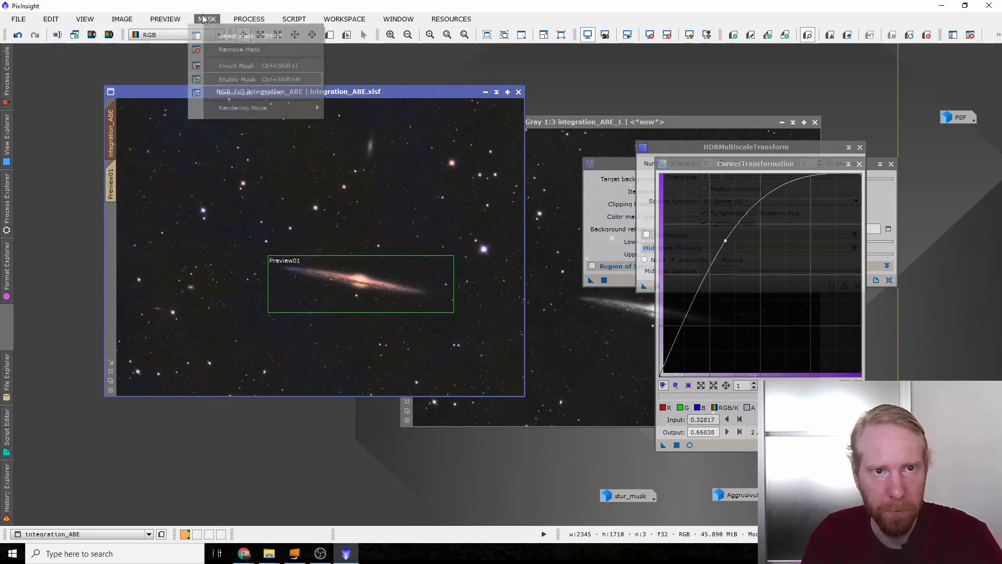
left_click(227, 65)
left_click(773, 285)
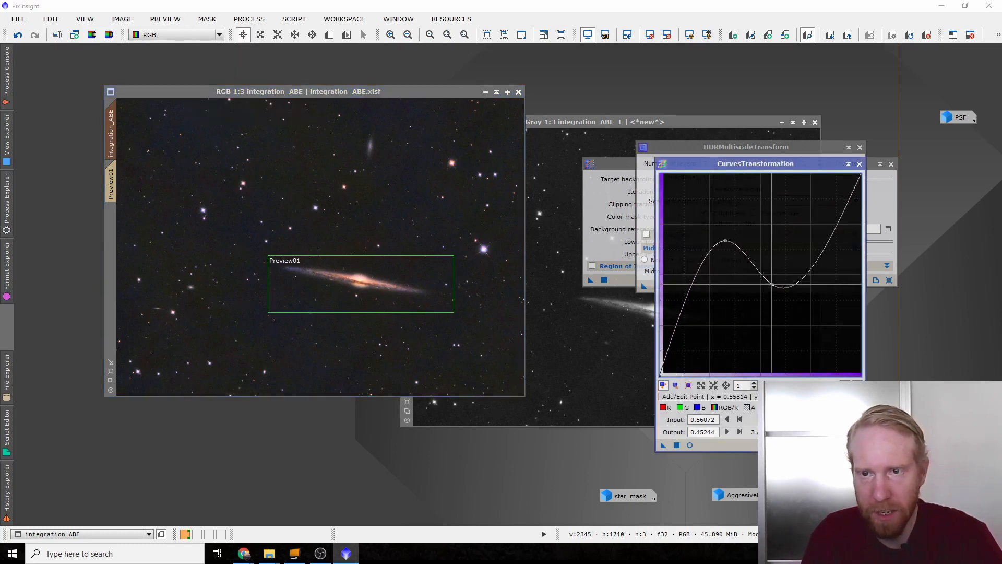
left_click(857, 445)
left_click_drag(766, 282, 783, 292)
left_click(689, 444)
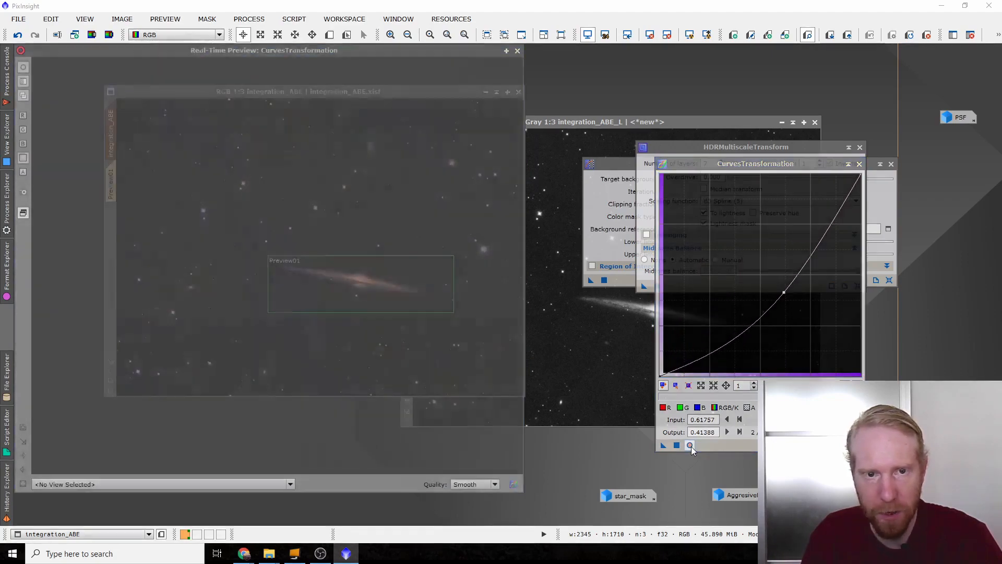
left_click(517, 51)
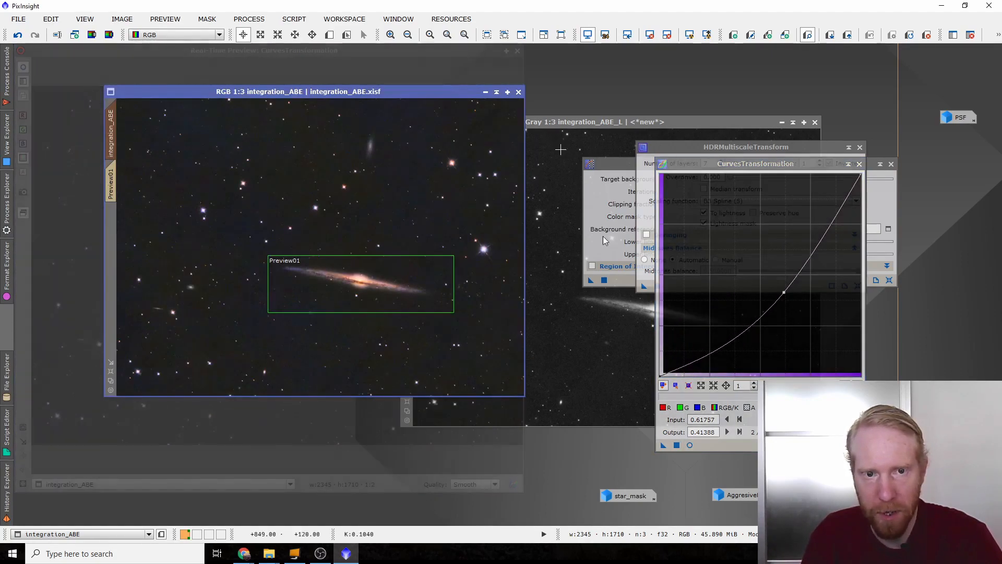
- Undo the last saturation boost, reset the curve and preview a gentler boost through input 0.463, output 0.563
left_click(22, 35)
left_click(856, 445)
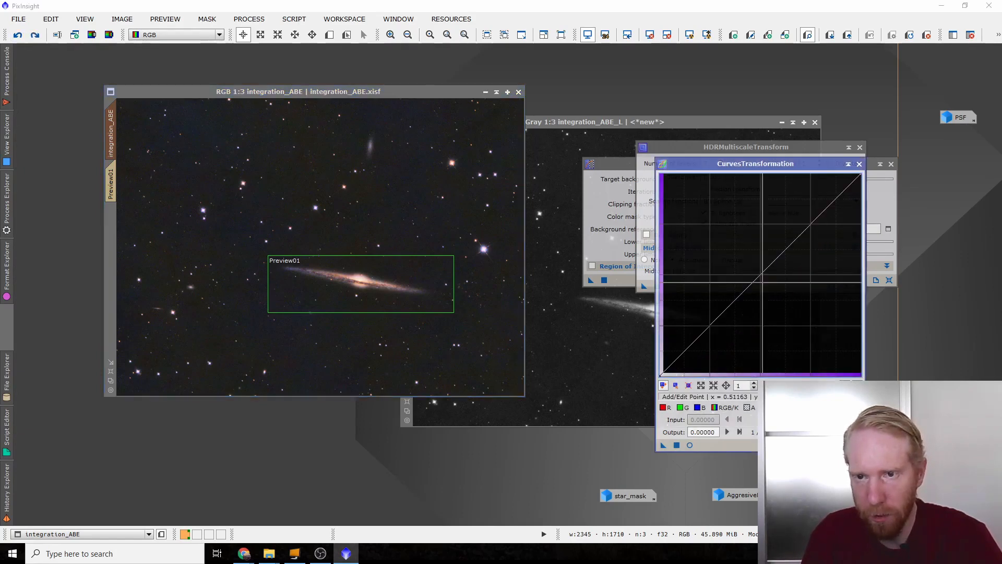
left_click_drag(763, 273, 752, 262)
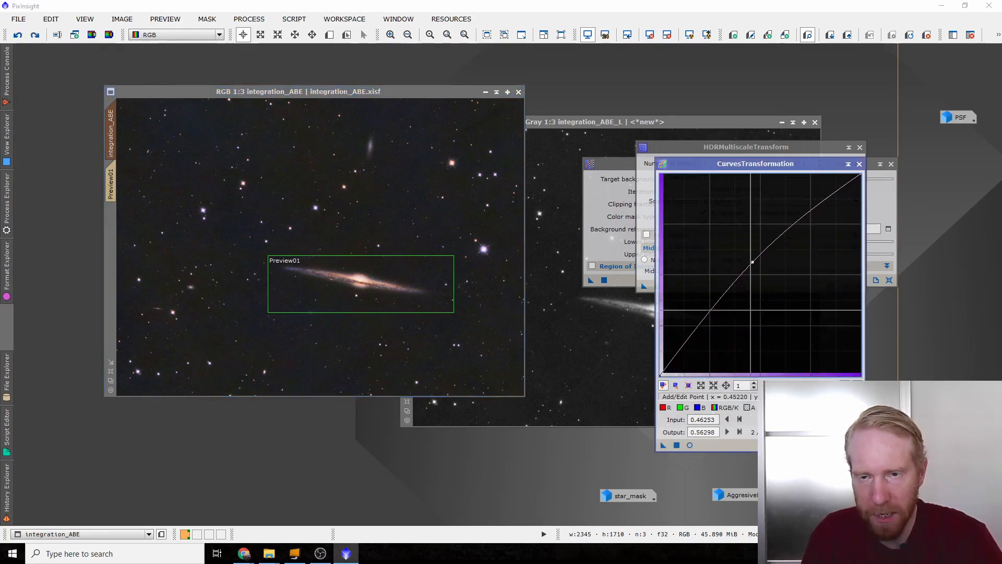
left_click(689, 445)
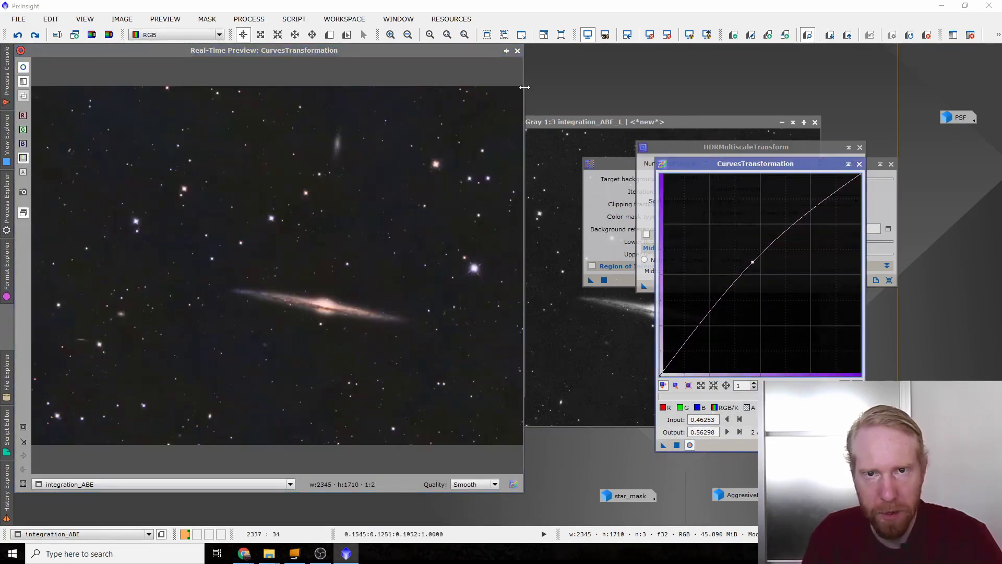
left_click(516, 51)
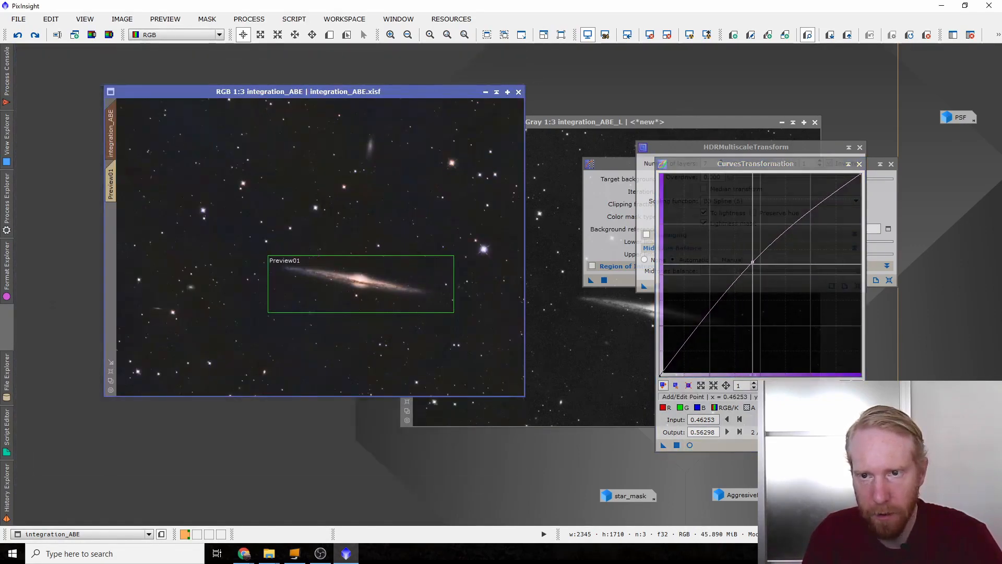
- Raise the saturation curve's point to input 0.395, output 0.625, apply it to integration_ABE and inspect the result
left_click_drag(752, 262, 745, 255)
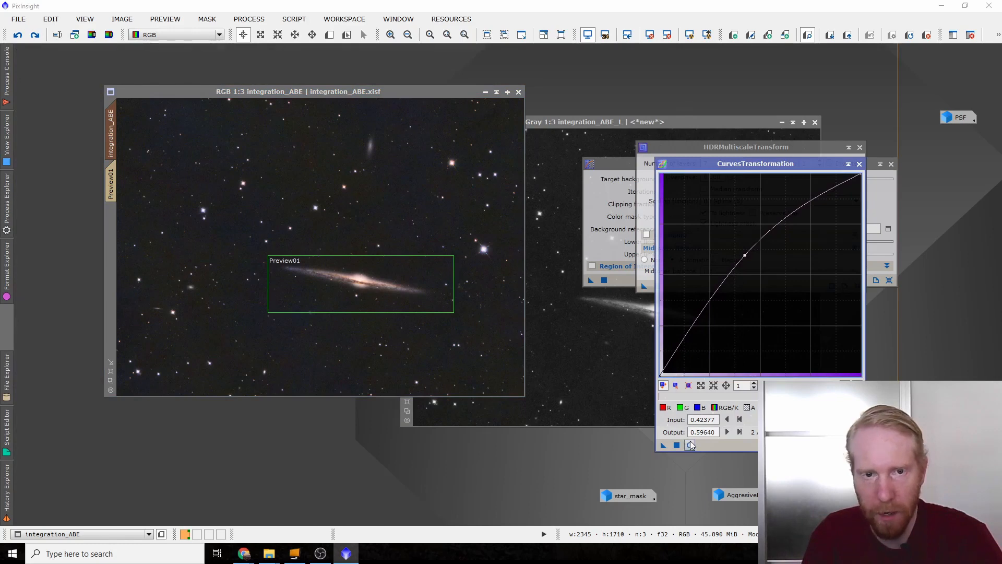
left_click(691, 445)
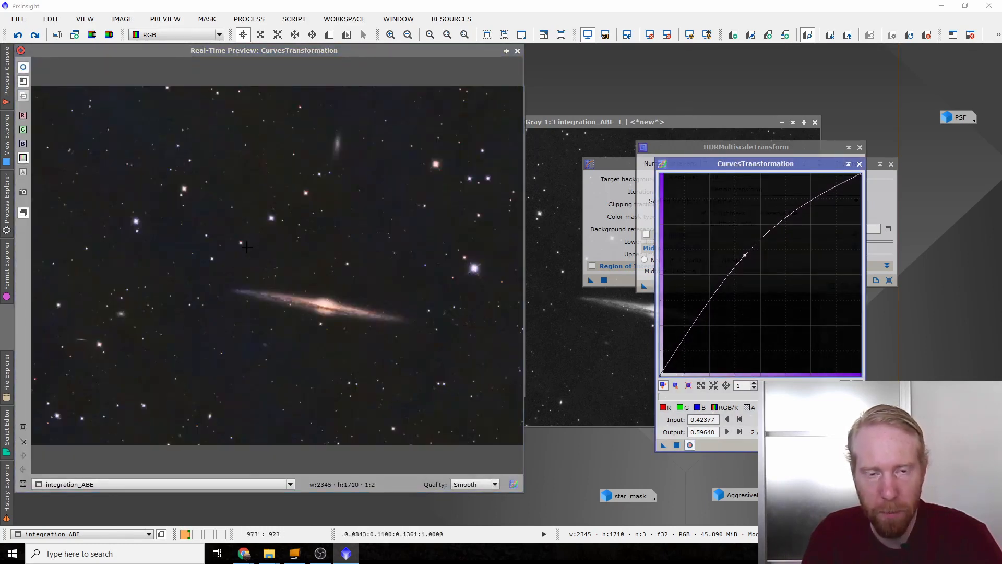
left_click(517, 51)
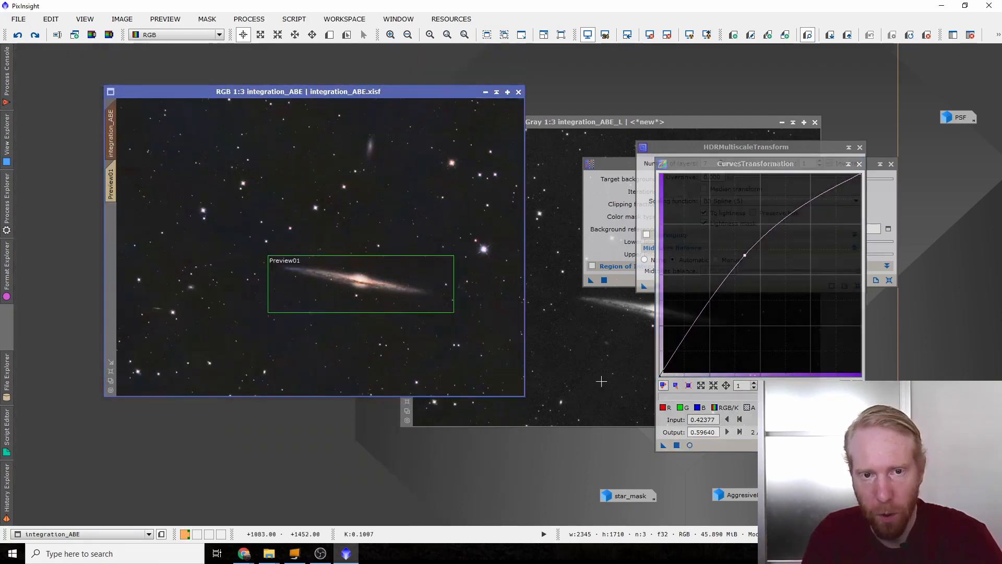
left_click_drag(745, 255, 739, 249)
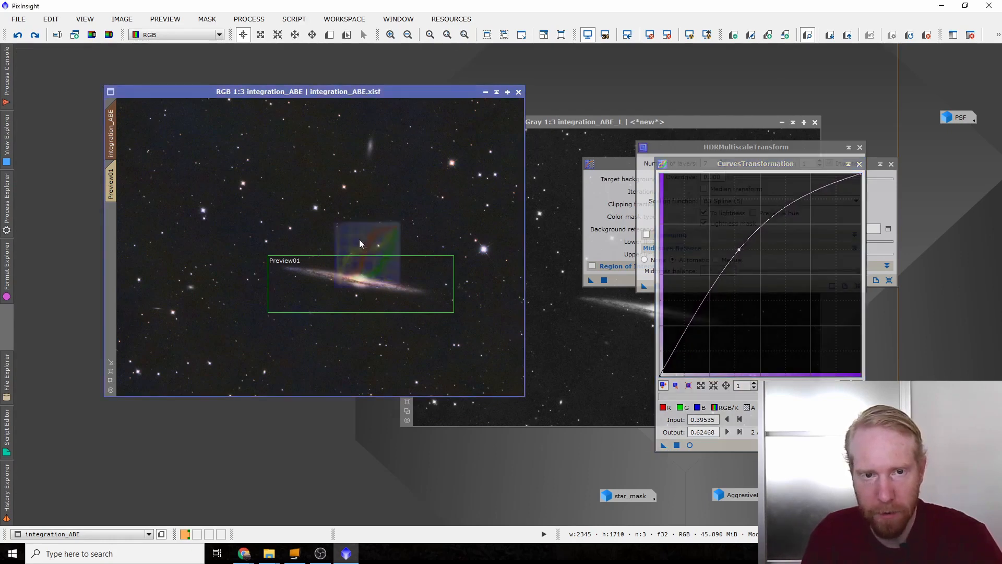
scroll(331, 232, "down", 2)
scroll(324, 240, "up", 3)
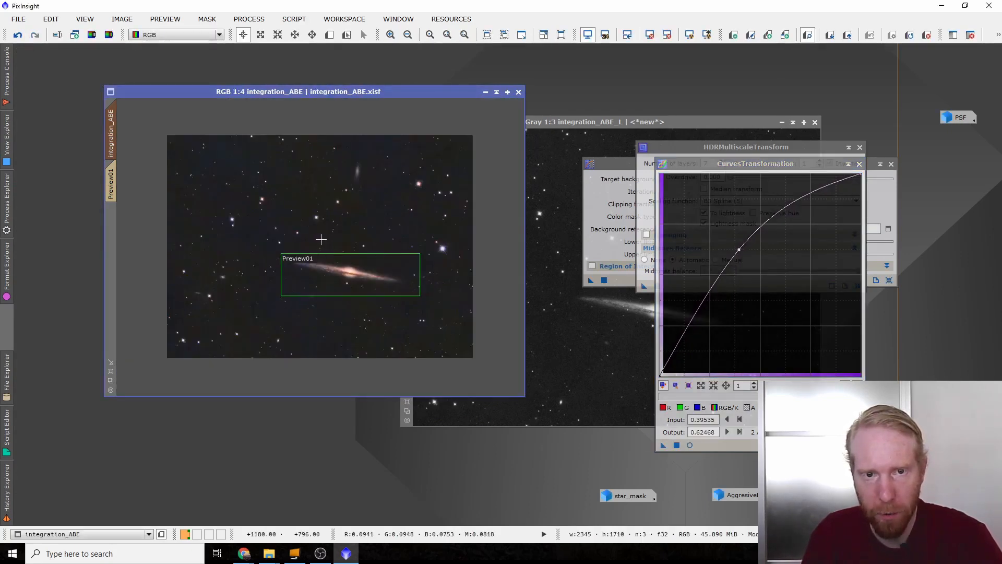
scroll(319, 239, "down", 1)
key("ctrl+y")
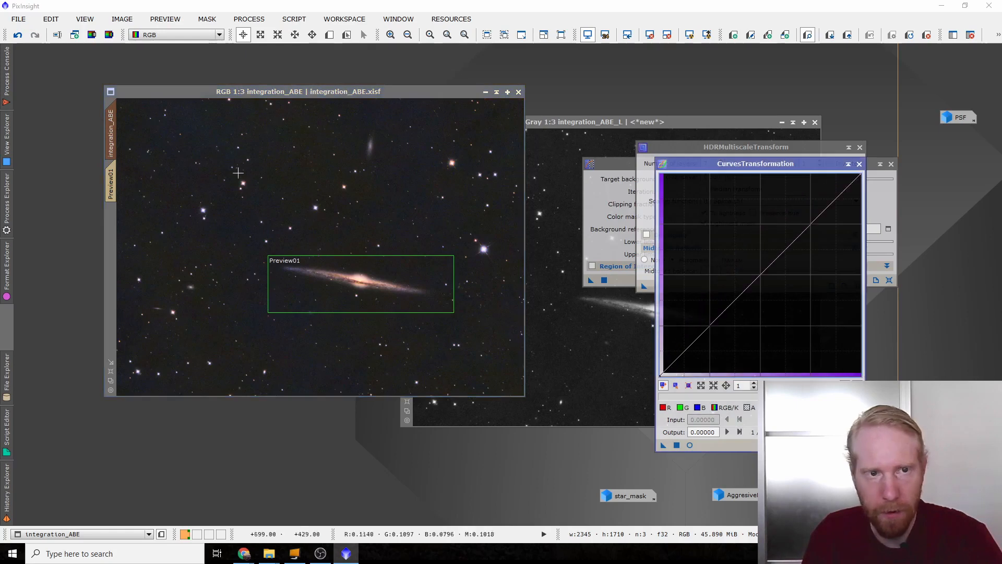
- Show the mask overlay on integration_ABE, invert the mask to protect the galaxy and stars, and hide the overlay
left_click(206, 18)
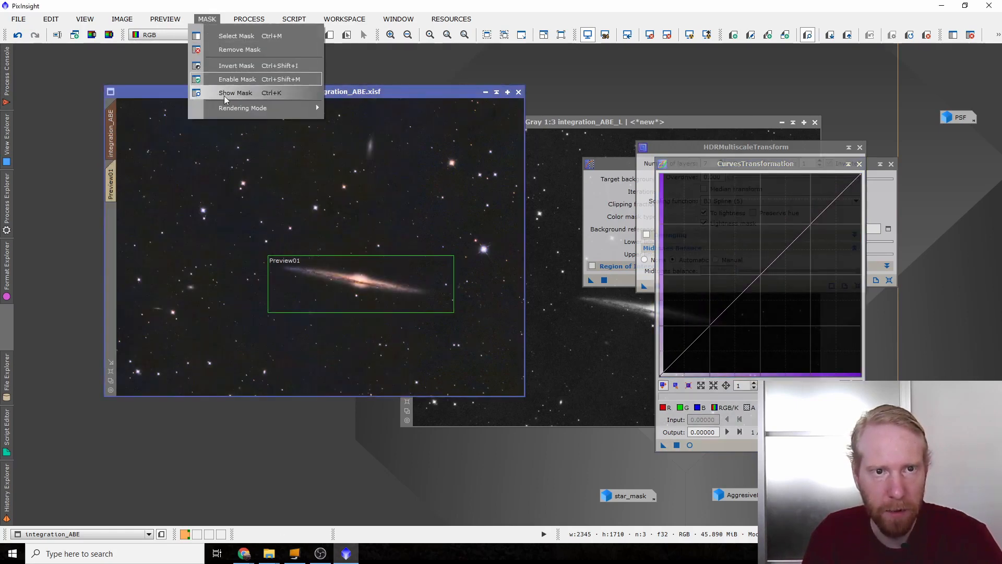
left_click(223, 93)
left_click(206, 19)
left_click(219, 65)
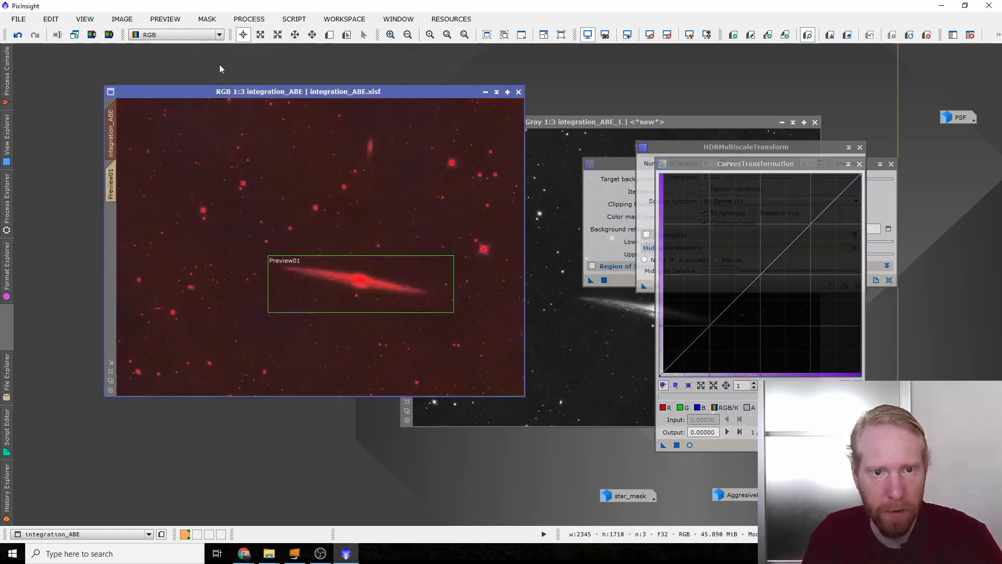
left_click(213, 21)
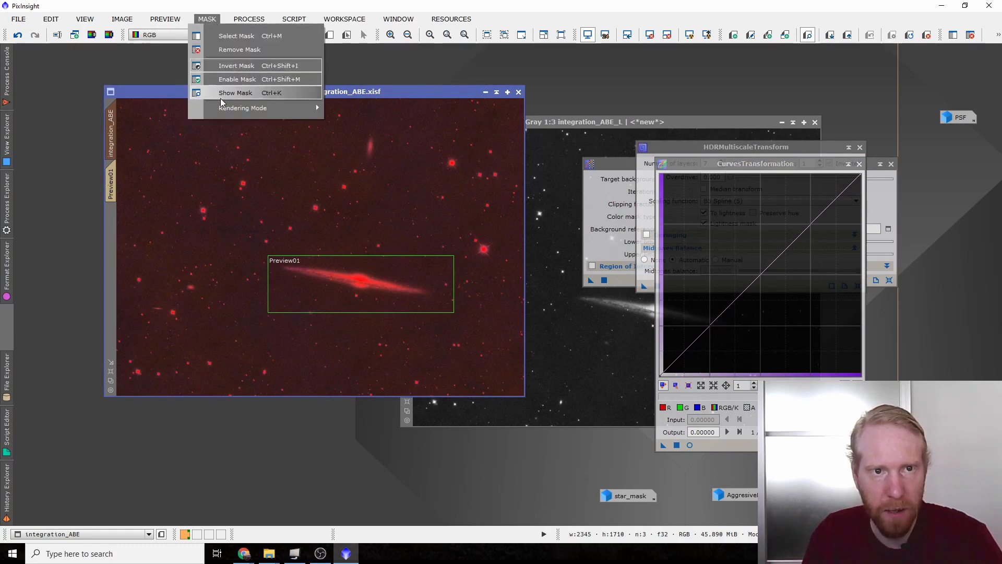
left_click(221, 94)
- Lower the saturation curve through input 0.615, output 0.380, apply it to the masked integration_ABE and inspect the background
left_click_drag(784, 250, 783, 298)
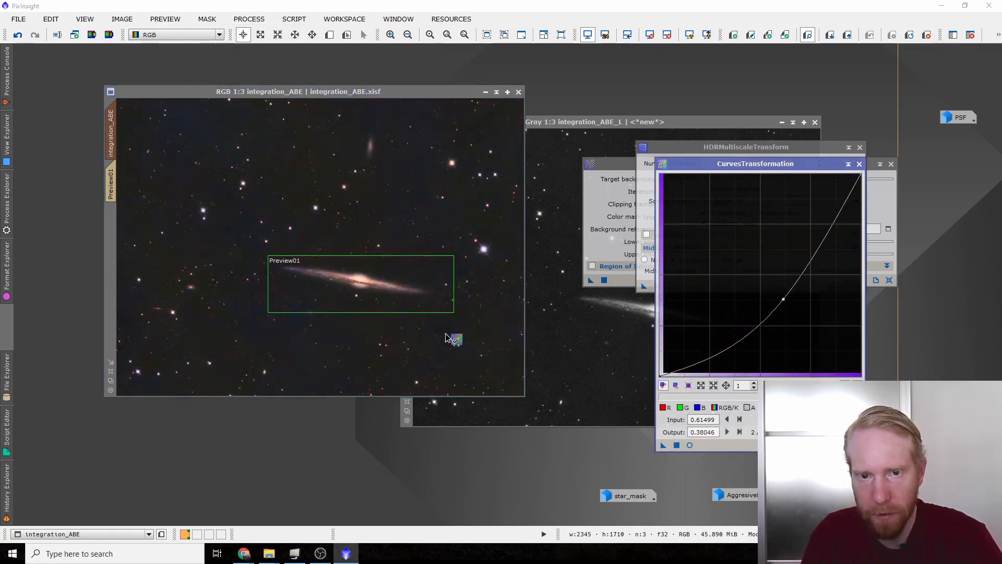
left_click(452, 340)
scroll(328, 233, "up", 3)
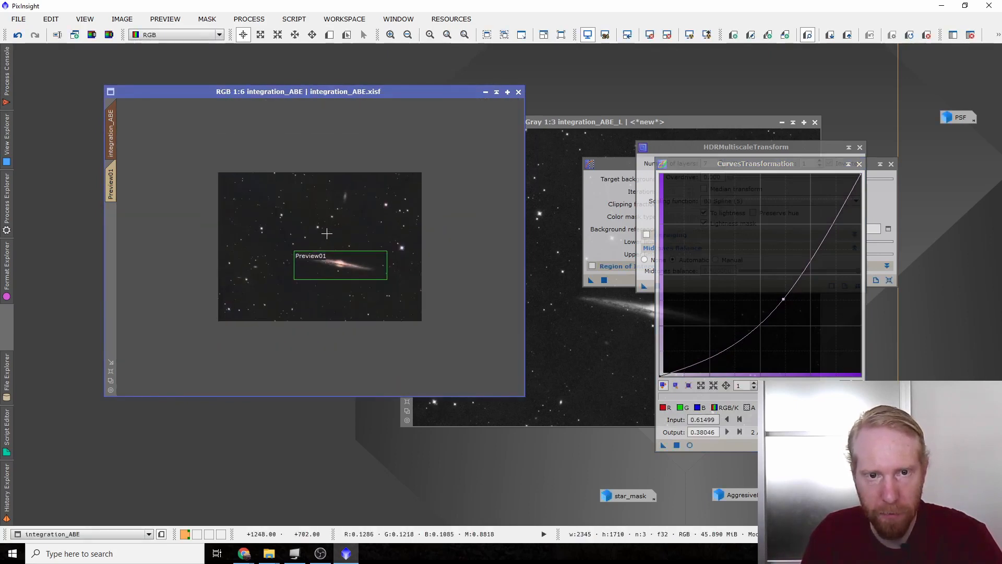
scroll(324, 234, "down", 5)
scroll(377, 289, "up", 1)
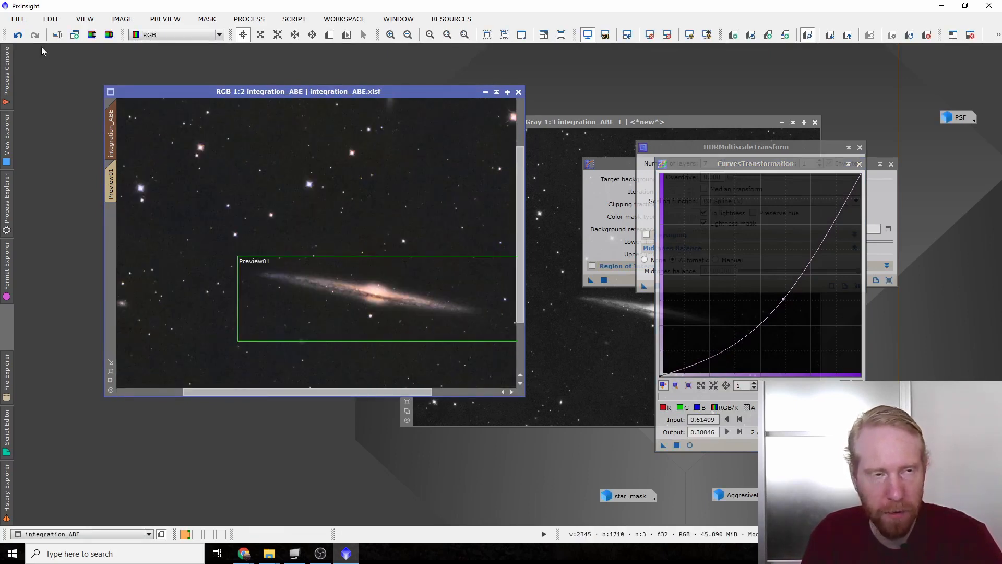
- Compare integration_ABE before and after the background saturation reduction, examining the galaxy and surrounding sky at different magnifications
left_click(17, 35)
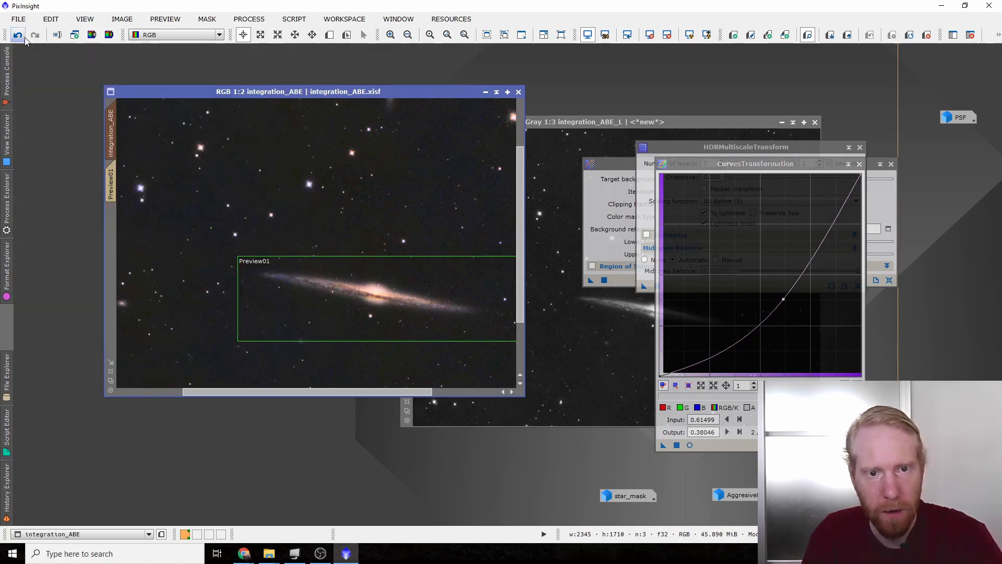
scroll(424, 299, "up", 3)
scroll(421, 299, "down", 5)
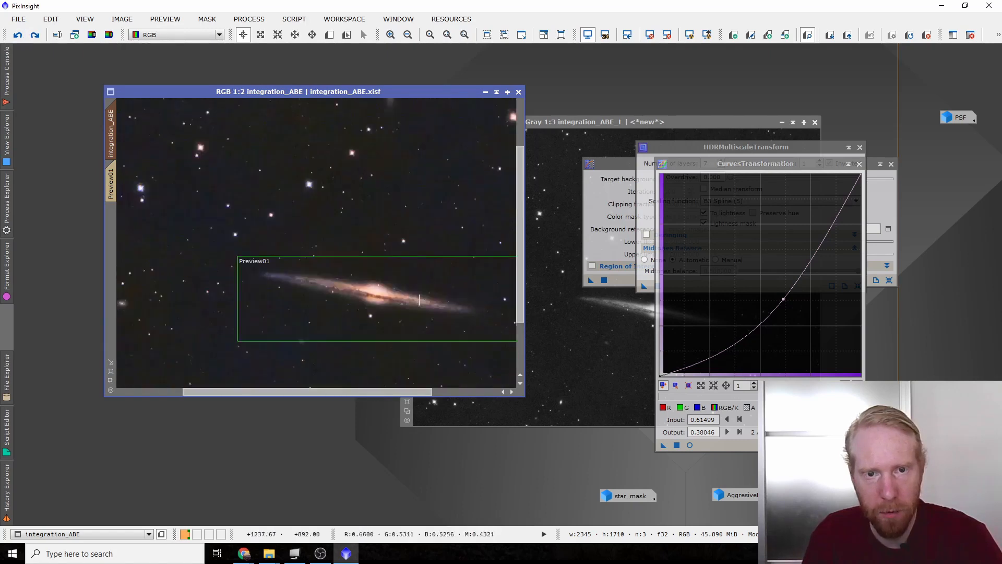
scroll(411, 294, "up", 2)
scroll(410, 293, "down", 1)
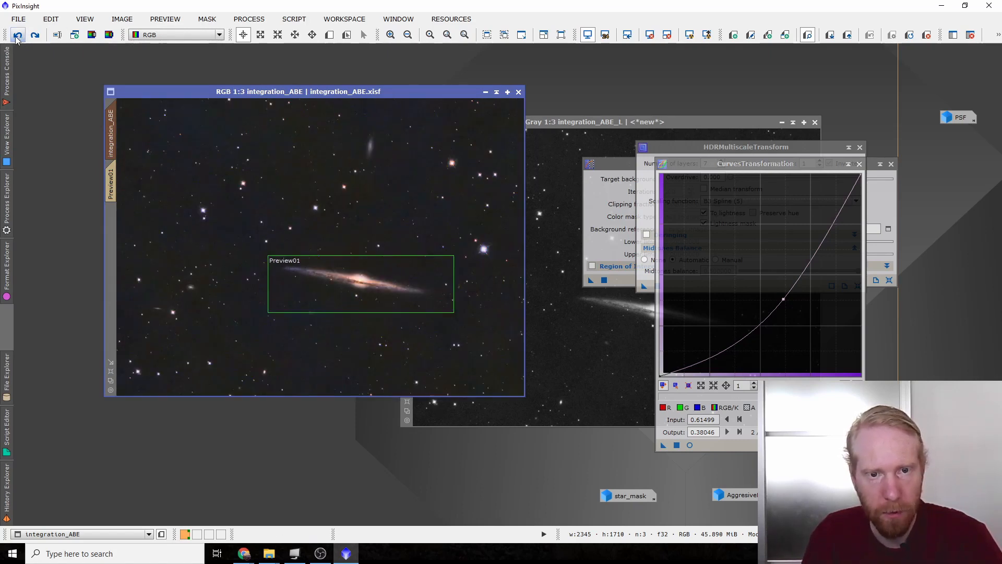
scroll(425, 328, "up", 2)
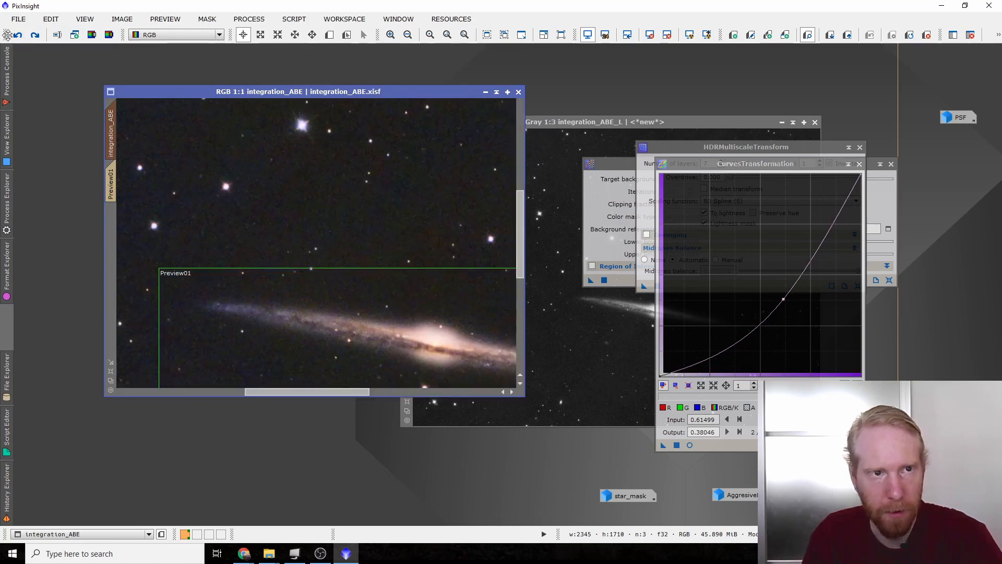
scroll(391, 273, "down", 2)
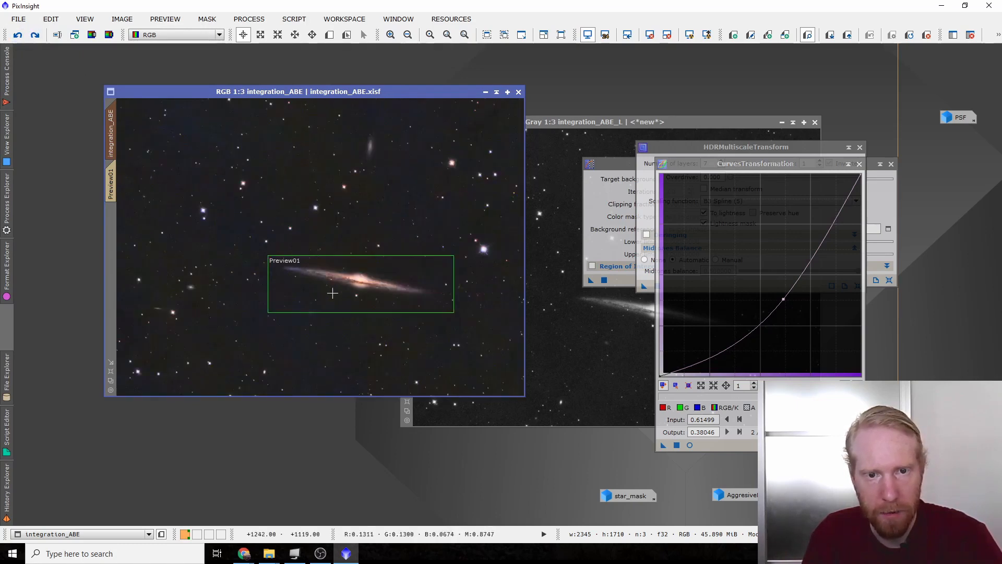
- Raise the saturation curve's point to input 0.442, output 0.573, apply it to integration_ABE and inspect the galaxy
scroll(390, 273, "up", 2)
scroll(430, 340, "down", 2)
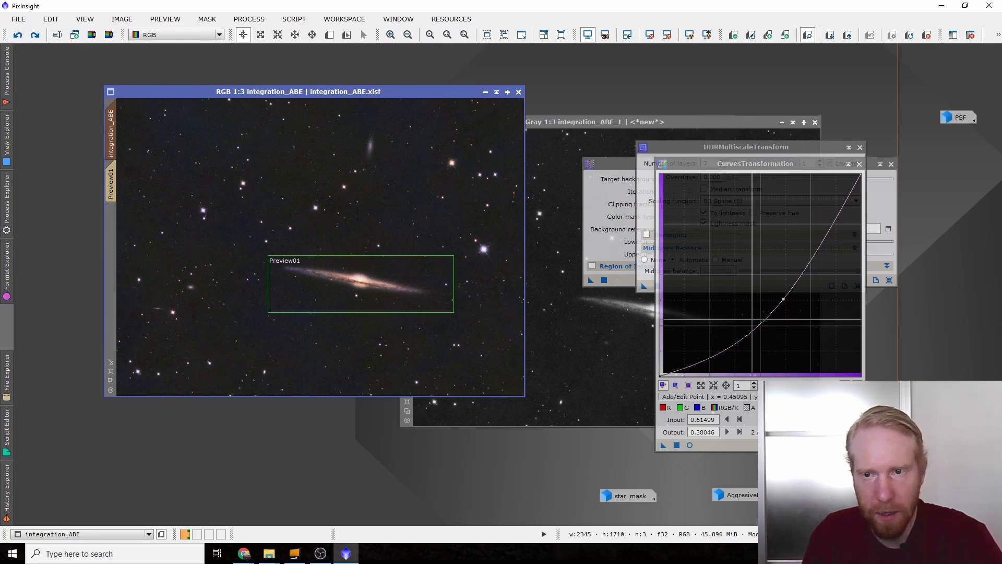
left_click_drag(783, 299, 749, 260)
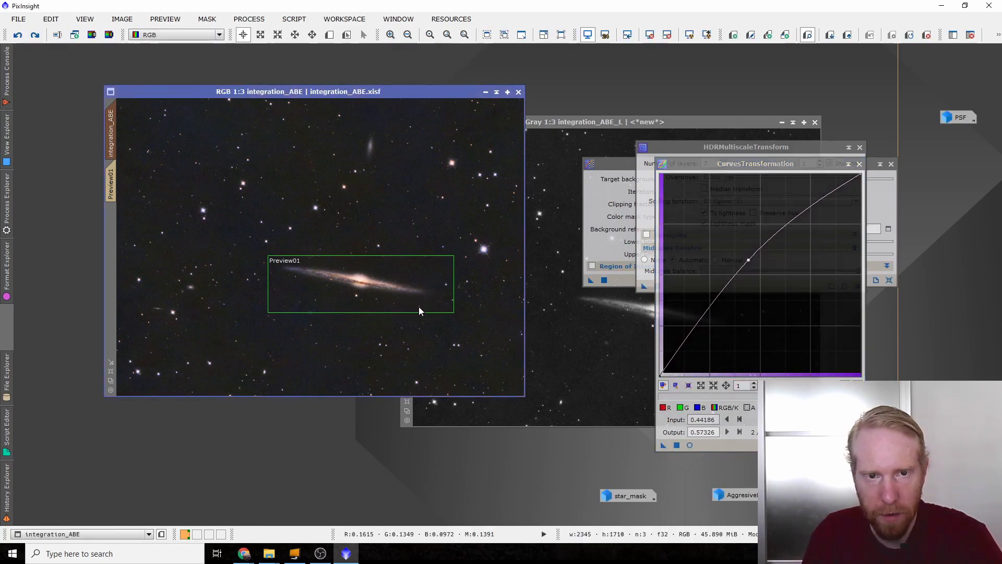
scroll(418, 306, "up", 2)
scroll(419, 318, "down", 1)
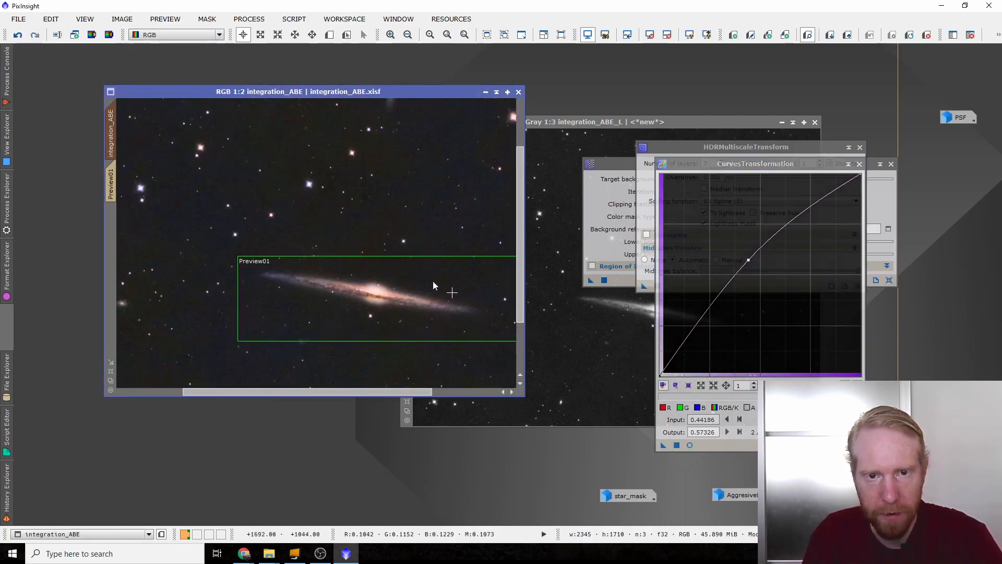
scroll(483, 271, "down", 1)
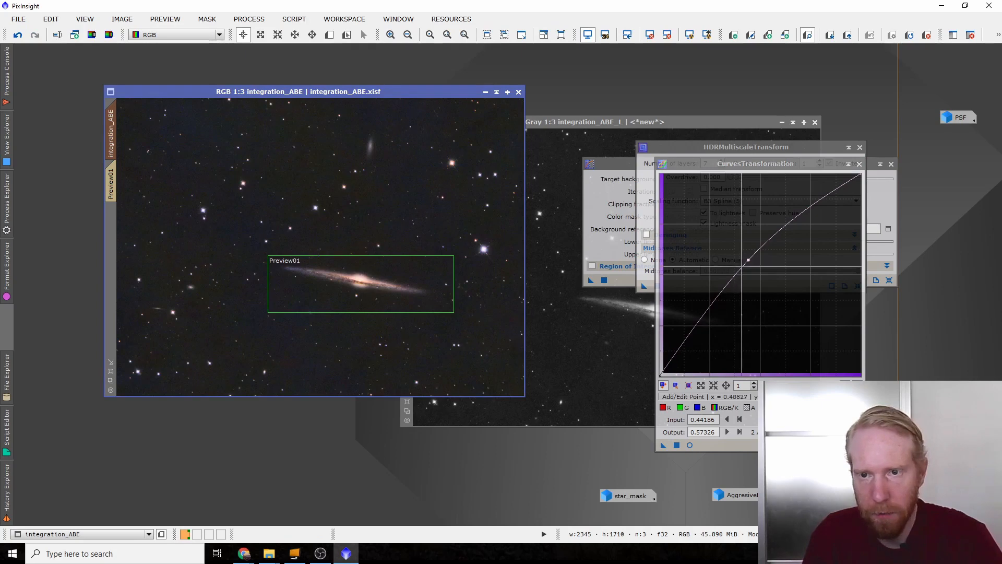
- Soften the saturation curve to input 0.475, output 0.522, apply it to integration_ABE and inspect the result
left_click_drag(749, 260, 755, 270)
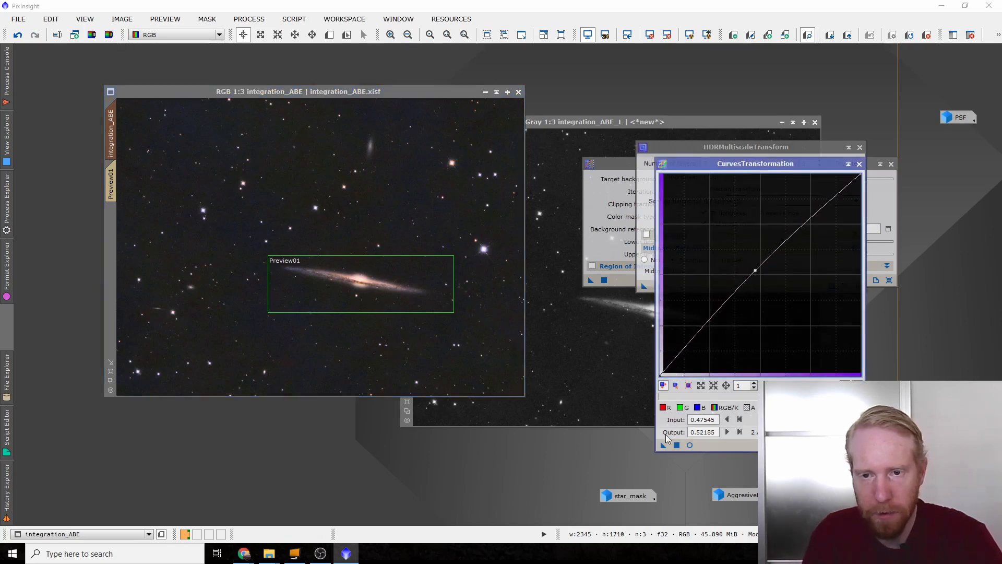
scroll(340, 306, "up", 2)
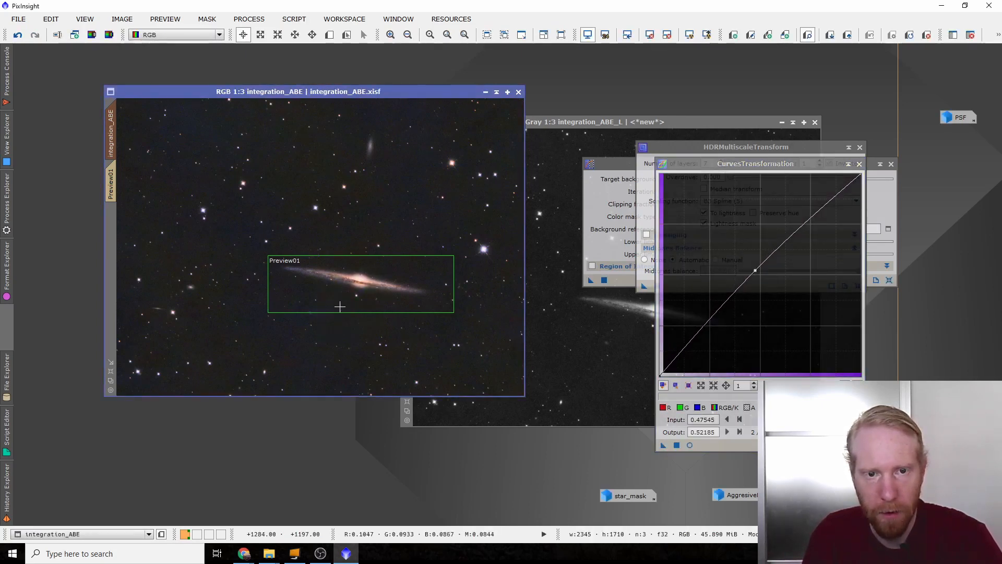
scroll(444, 303, "down", 3)
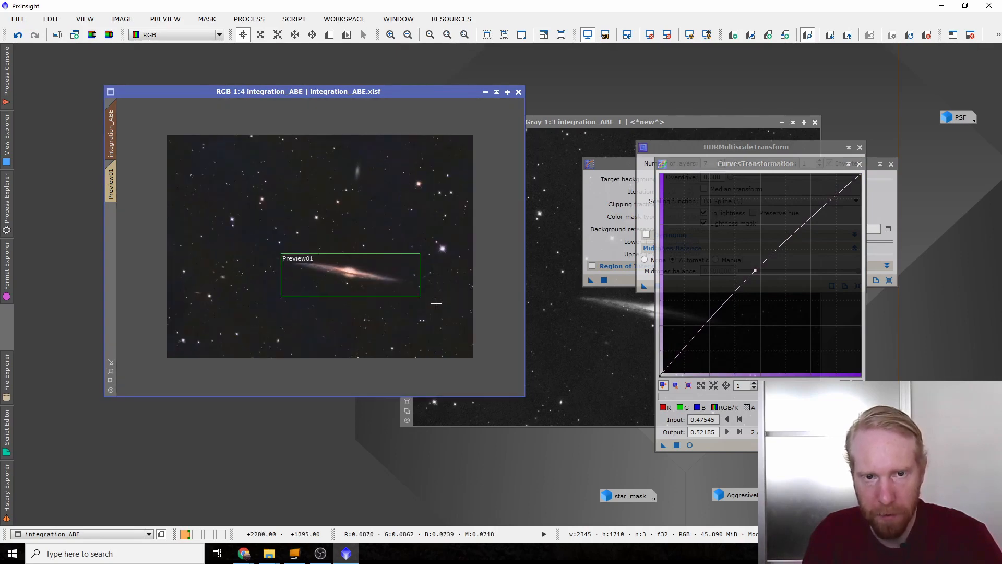
scroll(436, 303, "up", 1)
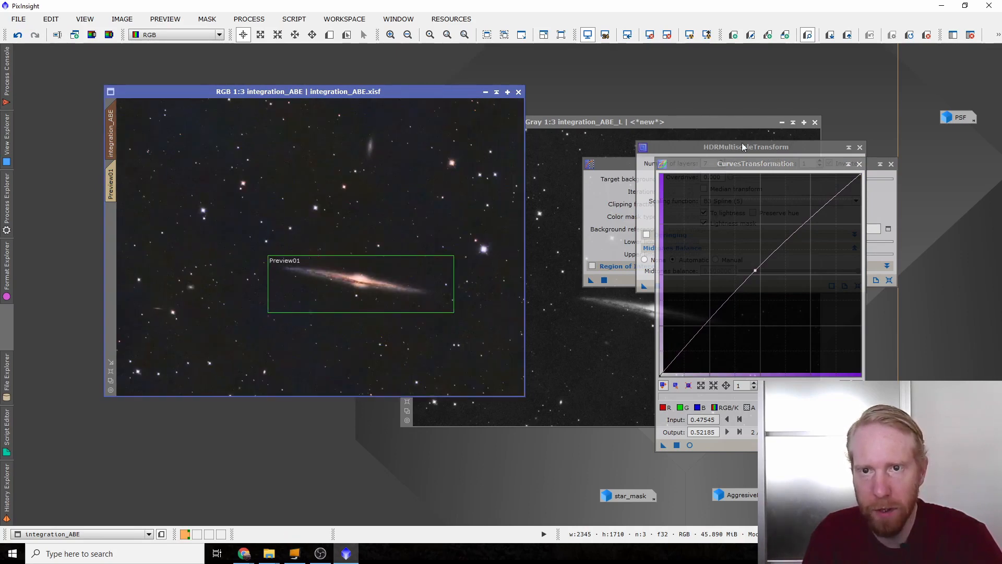
- Place the integration_ABE_L window over integration_ABE and remove the mask from integration_ABE
left_click_drag(634, 123, 358, 108)
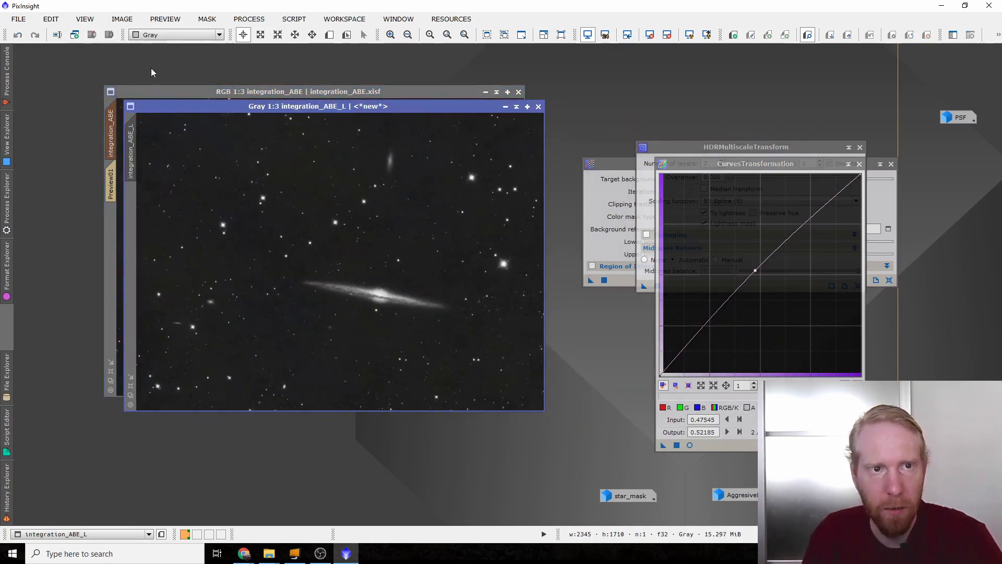
left_click(151, 91)
left_click(207, 19)
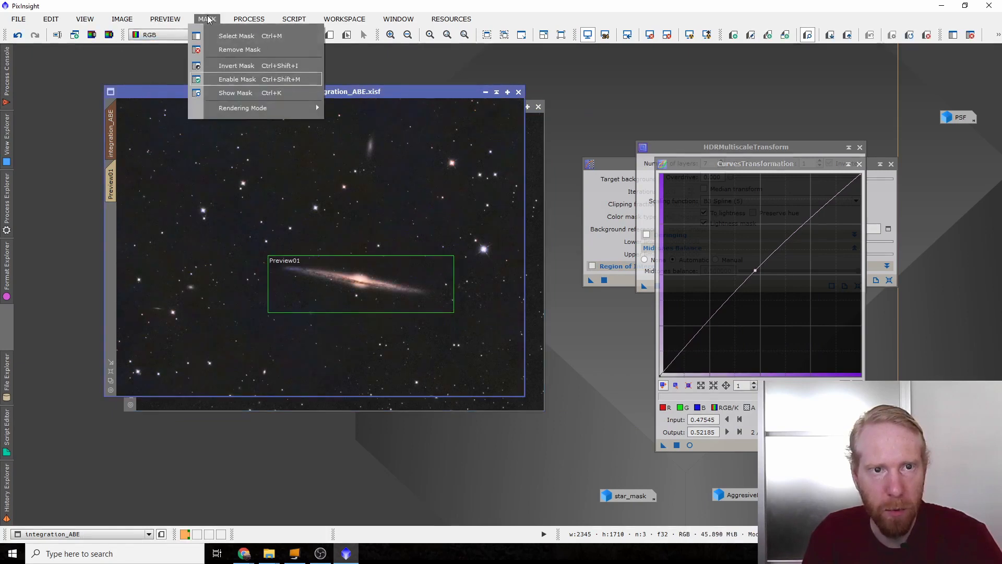
left_click(221, 50)
- Open HistogramTransformation with default values, start its real-time preview on integration_ABE_L and load that view's histogram
left_click(532, 169)
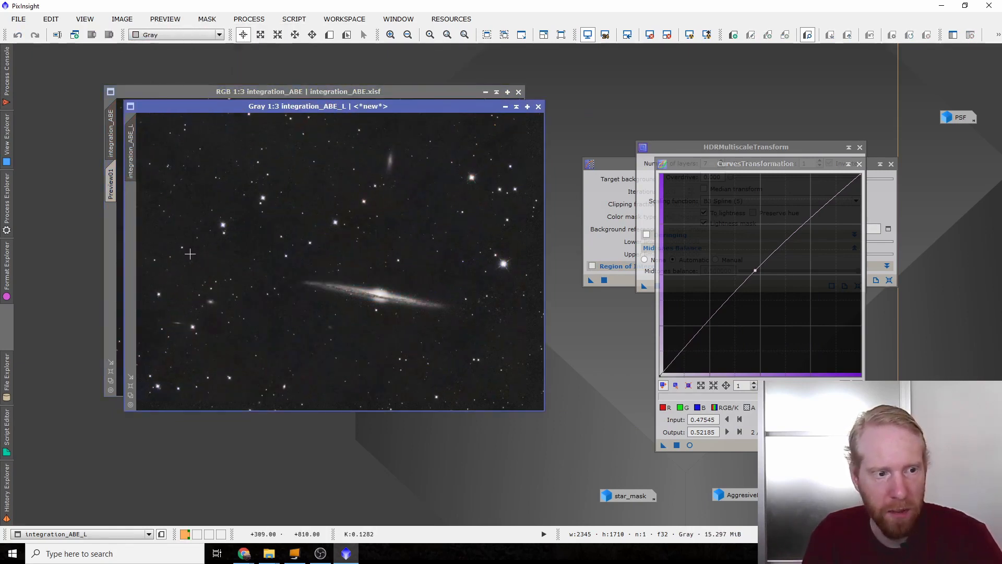
left_click(7, 201)
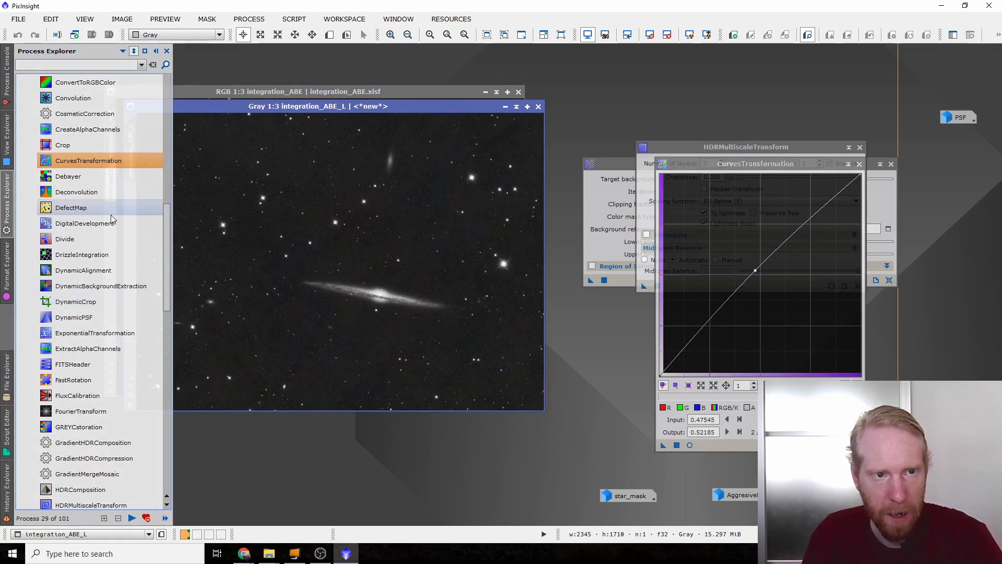
scroll(117, 332, "down", 1)
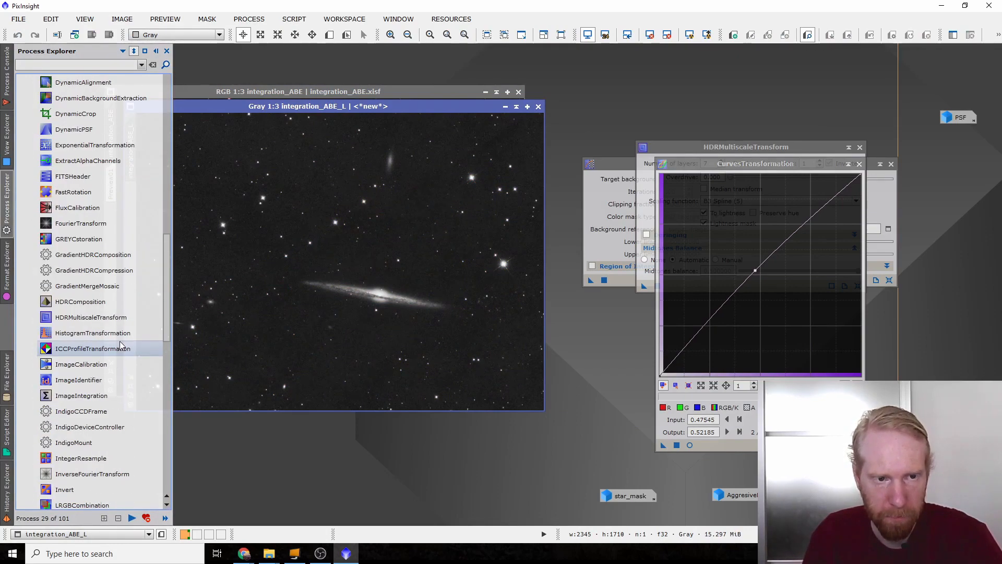
double_click(89, 333)
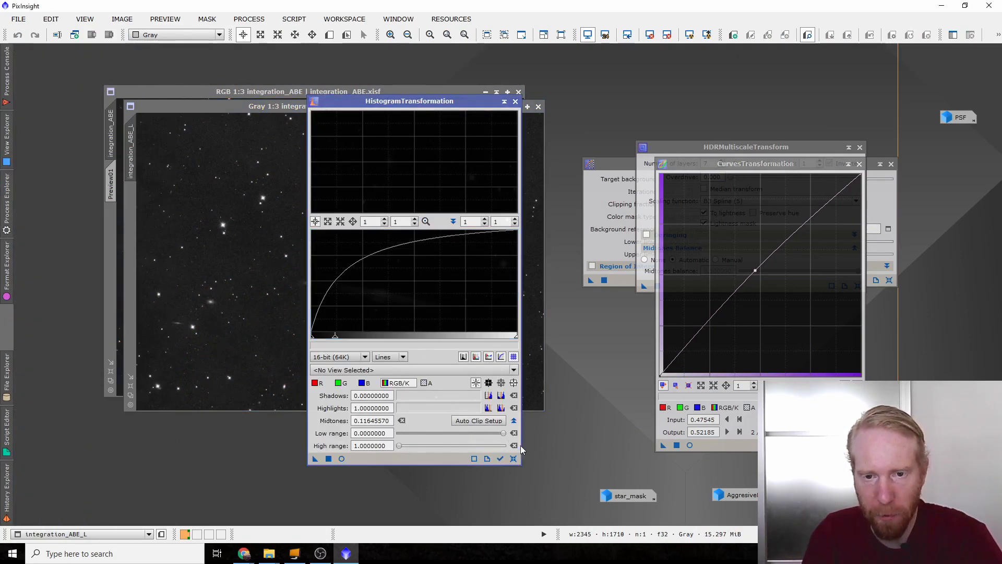
left_click(341, 458)
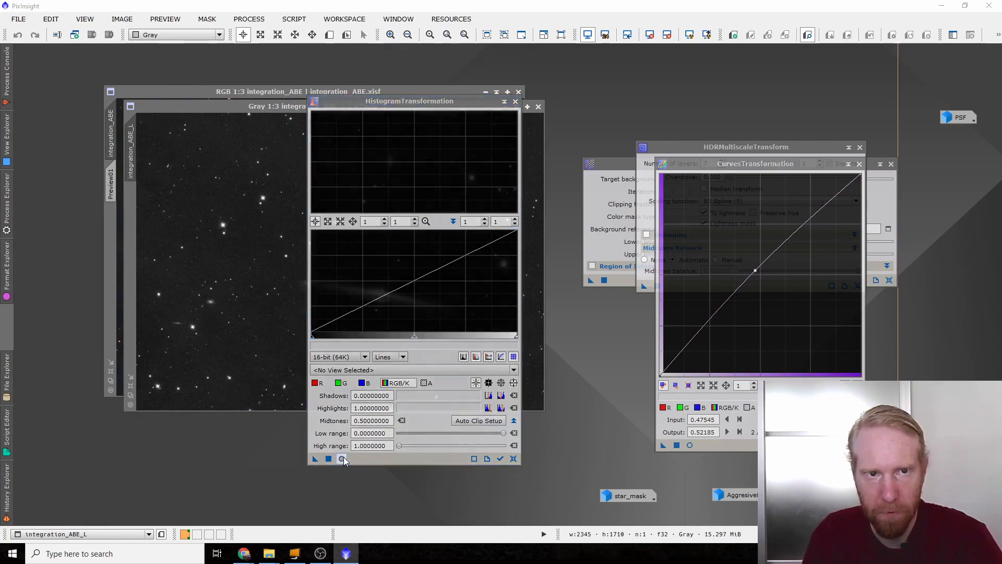
left_click_drag(410, 101, 654, 59)
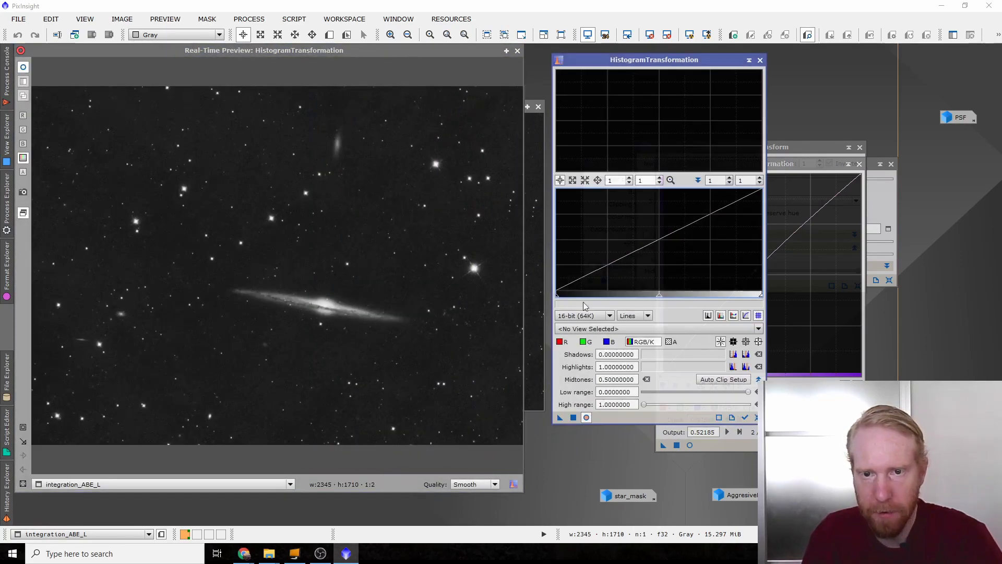
left_click(596, 329)
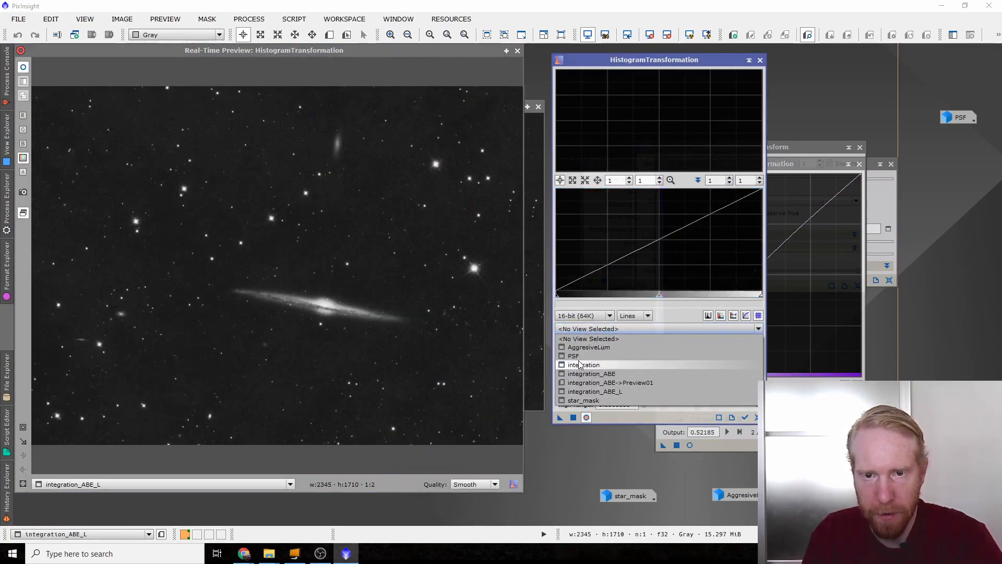
left_click(592, 391)
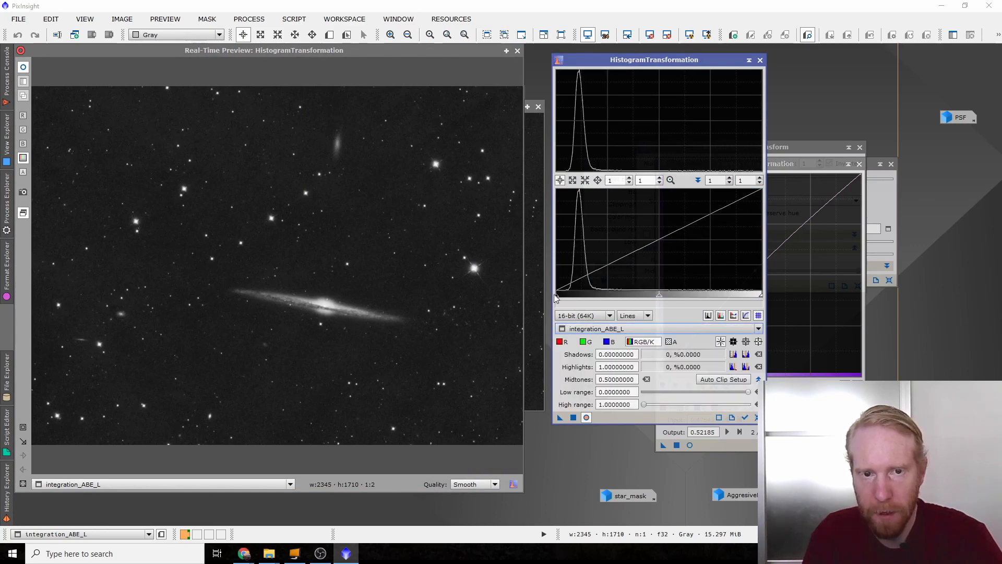
- Set the shadows to 0.15189873 and midtones to 0.00298508, apply them to integration_ABE_L and close HistogramTransformation
left_click_drag(564, 299, 580, 299)
left_click_drag(662, 297, 587, 300)
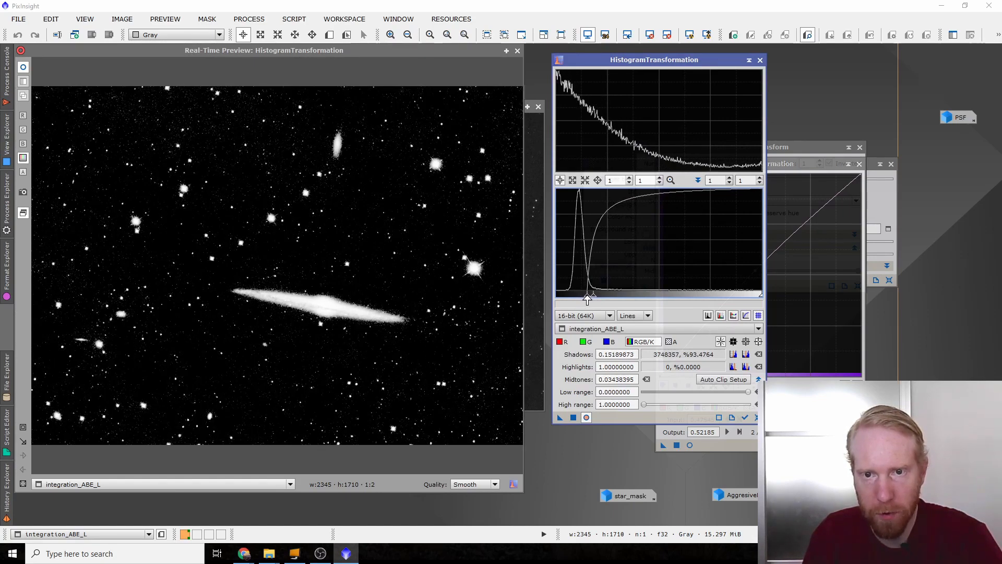
left_click_drag(592, 298, 588, 298)
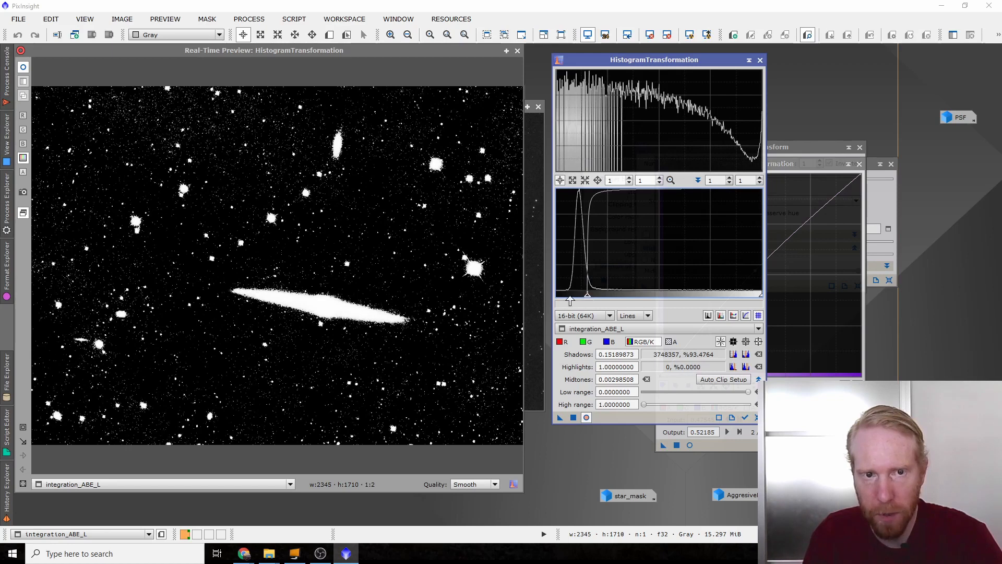
left_click(517, 51)
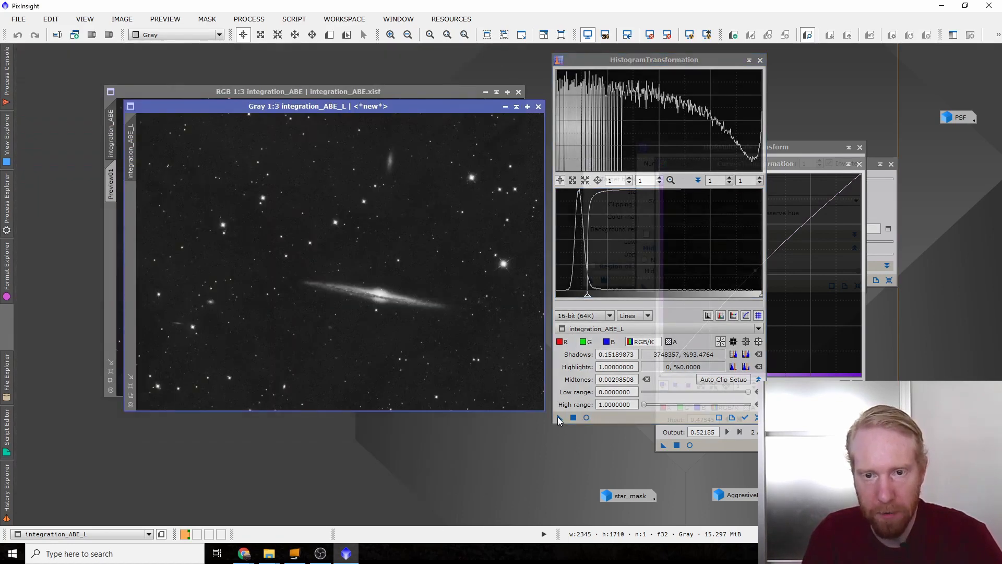
left_click_drag(560, 417, 356, 267)
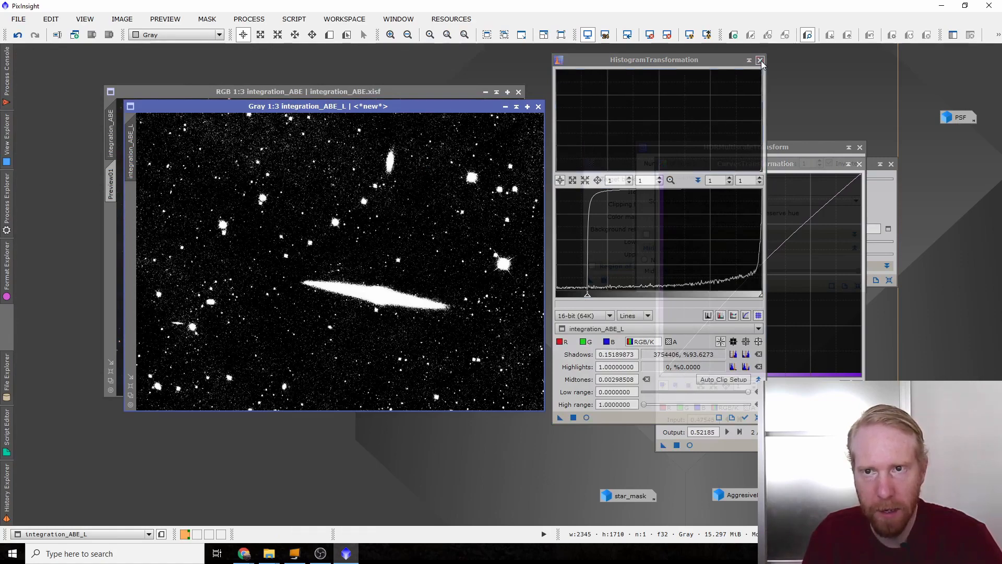
left_click(761, 60)
- Open MultiscaleLinearTransform and place its window clear of the integration_ABE_L image
left_click(7, 206)
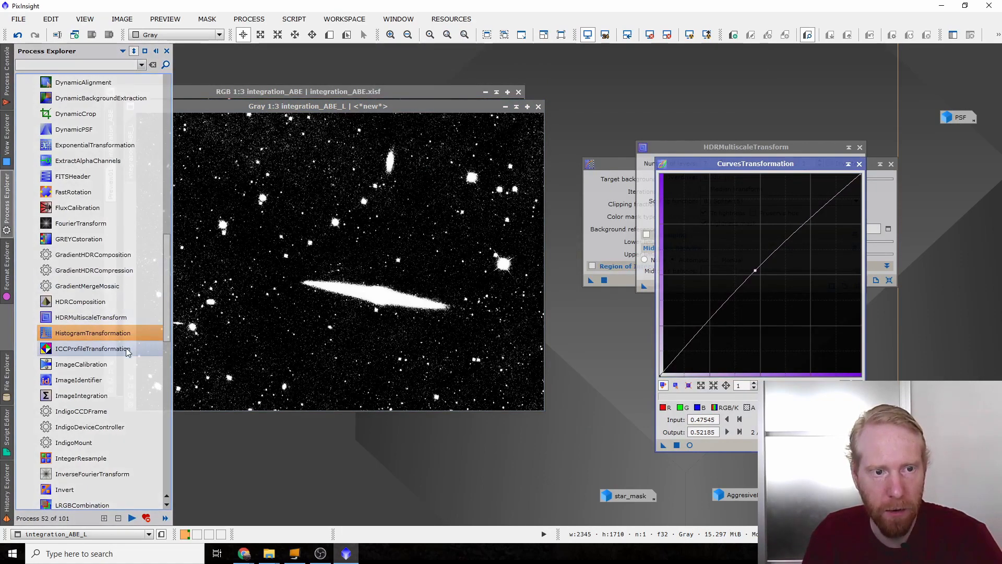
scroll(104, 347, "down", 5)
scroll(103, 344, "down", 1)
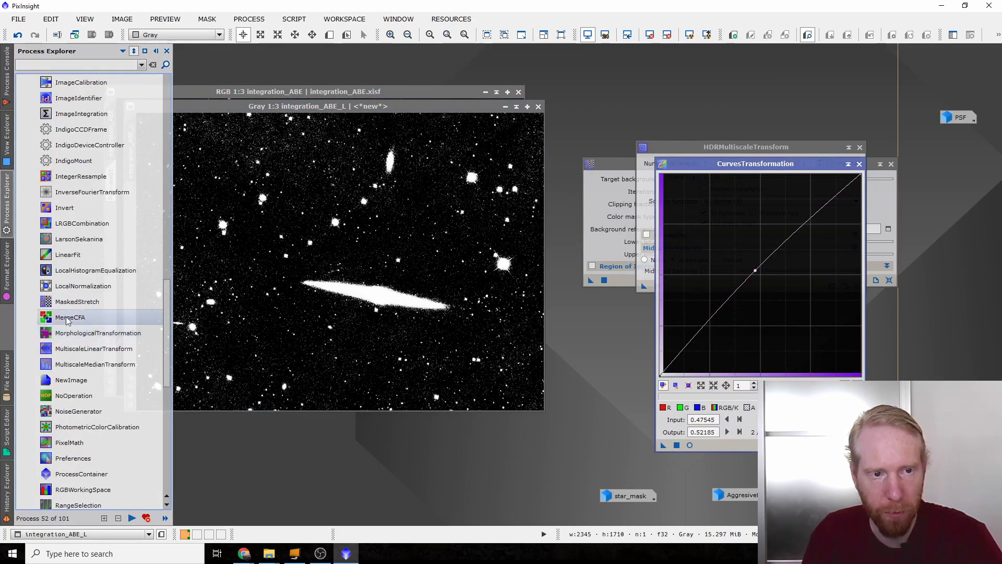
double_click(73, 348)
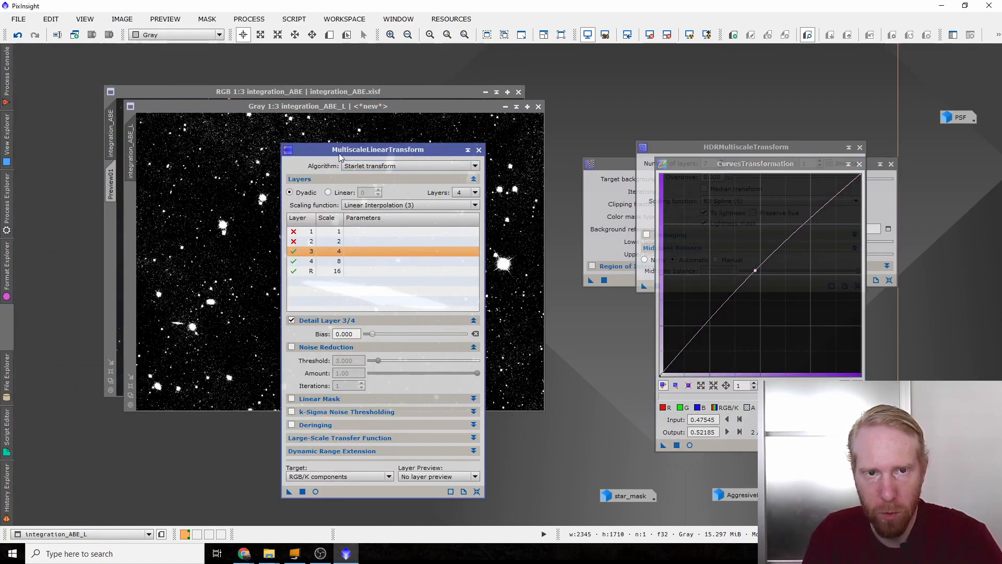
left_click_drag(340, 152, 694, 94)
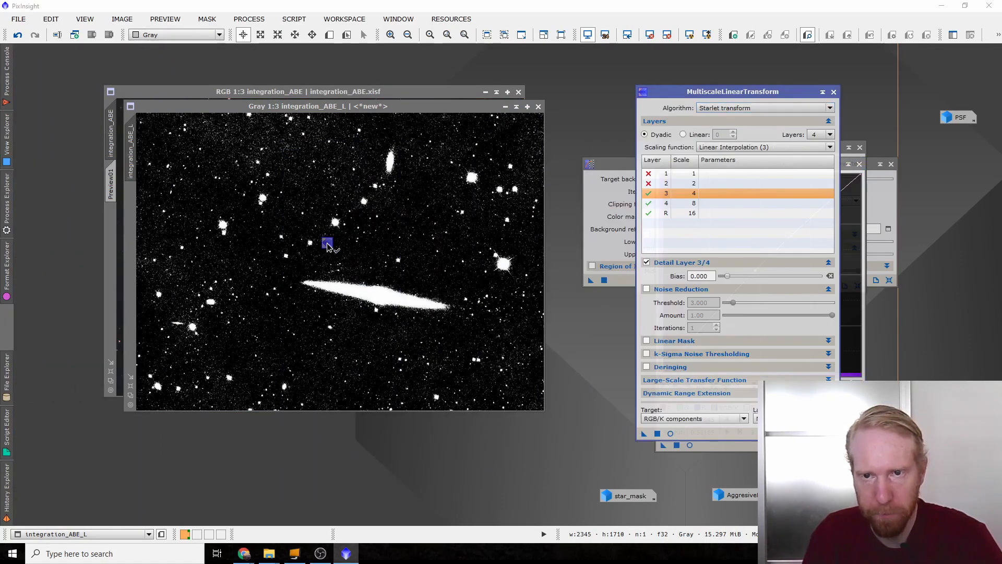
- Try smoothing integration_ABE_L with only detail layers 1 and 2 disabled, inspect the mask and undo the transform
left_click_drag(327, 245, 329, 247)
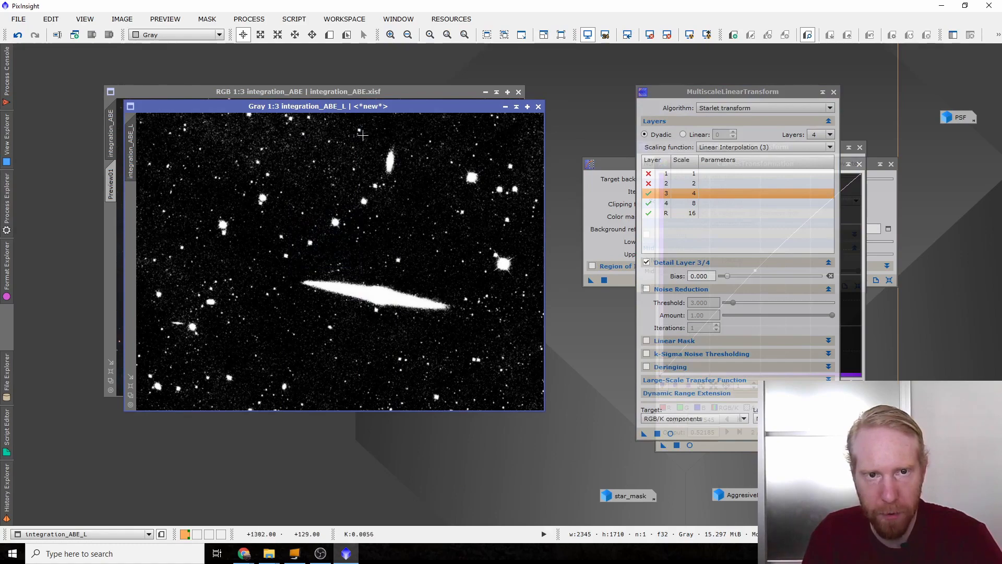
scroll(360, 251, "down", 2)
scroll(348, 272, "up", 3)
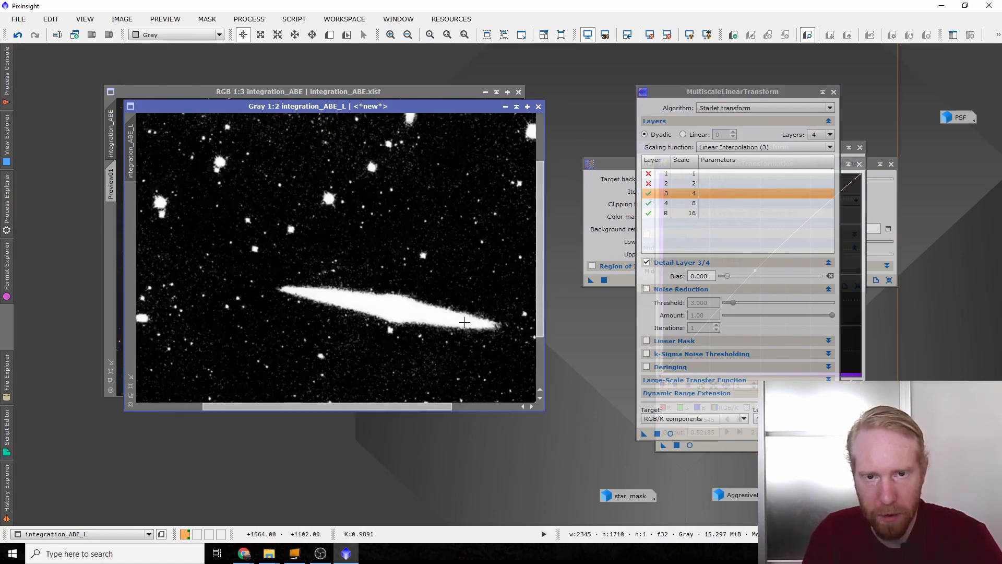
left_click(18, 35)
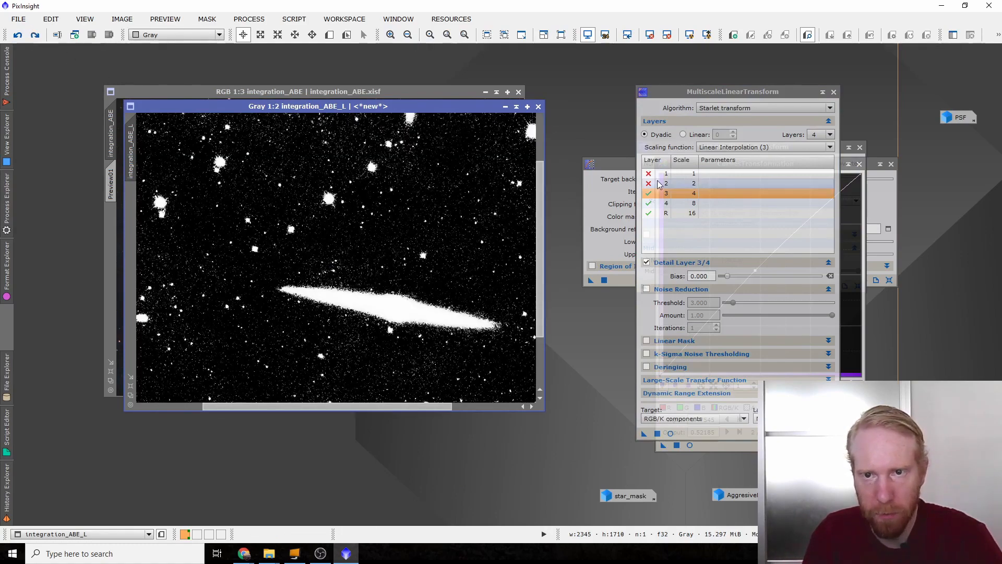
- Disable detail layer 3 as well, apply MultiscaleLinearTransform to integration_ABE_L, inspect the smoothed mask and close the process
left_click(648, 193)
left_click_drag(644, 433, 388, 257)
scroll(470, 266, "down", 2)
scroll(471, 268, "up", 1)
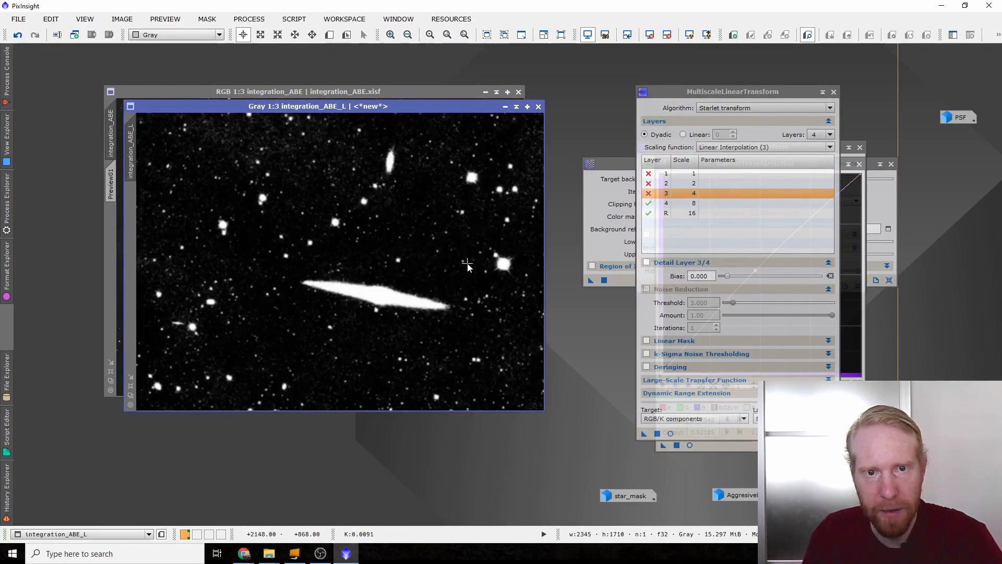
left_click(834, 91)
- Apply integration_ABE_L as a mask to integration_ABE and invert the mask
left_click_drag(320, 104, 563, 191)
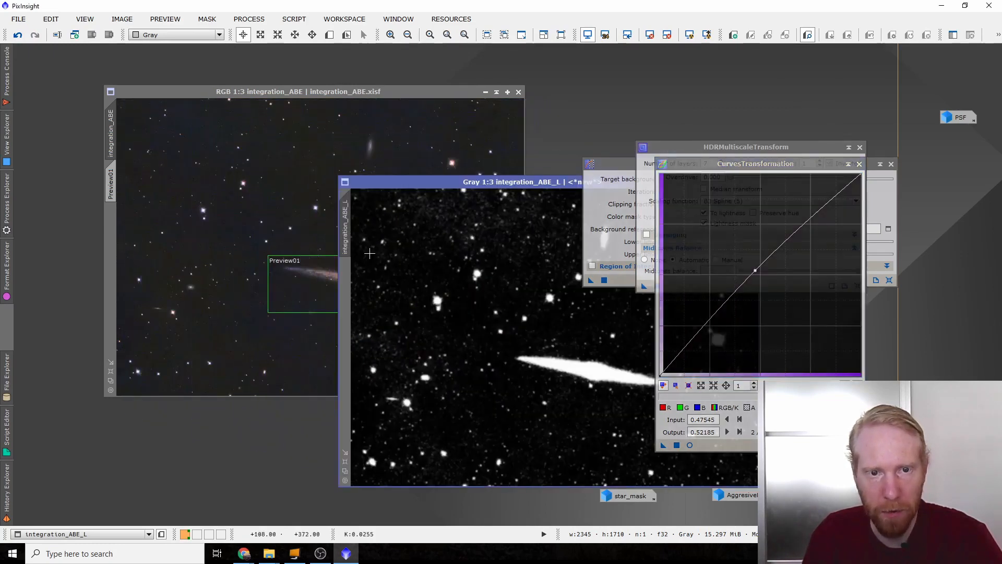
left_click_drag(344, 230, 116, 249)
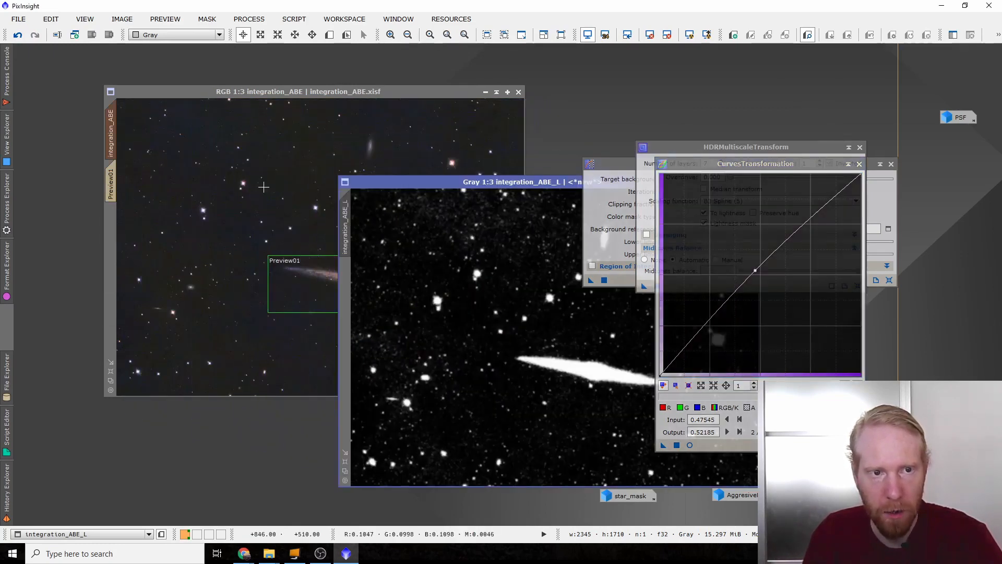
left_click(278, 93)
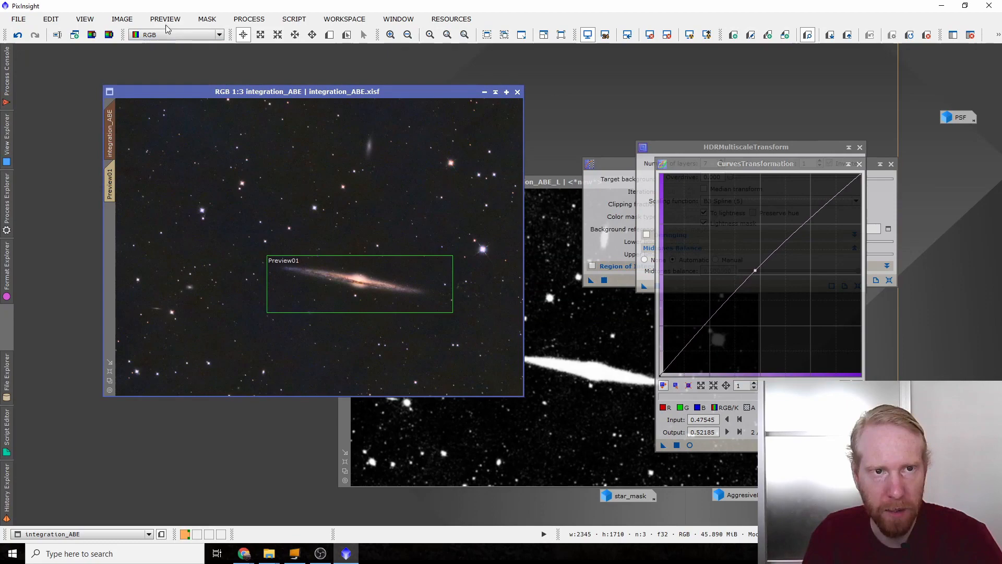
left_click(207, 18)
left_click(224, 66)
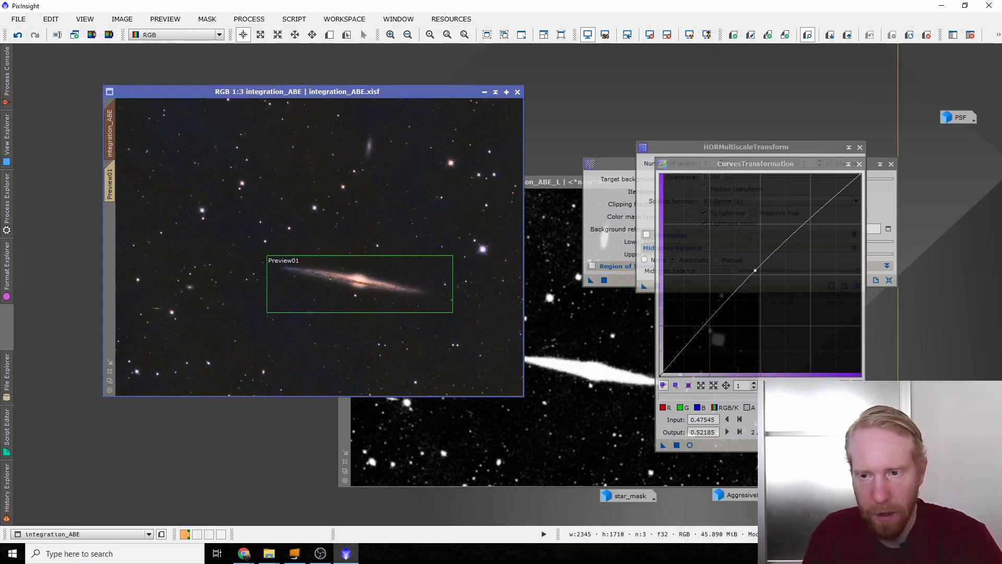
- Lower the saturation curve to about input 0.68, output 0.38 with real-time preview on, and compare integration_ABE's background with and without it
left_click(689, 445)
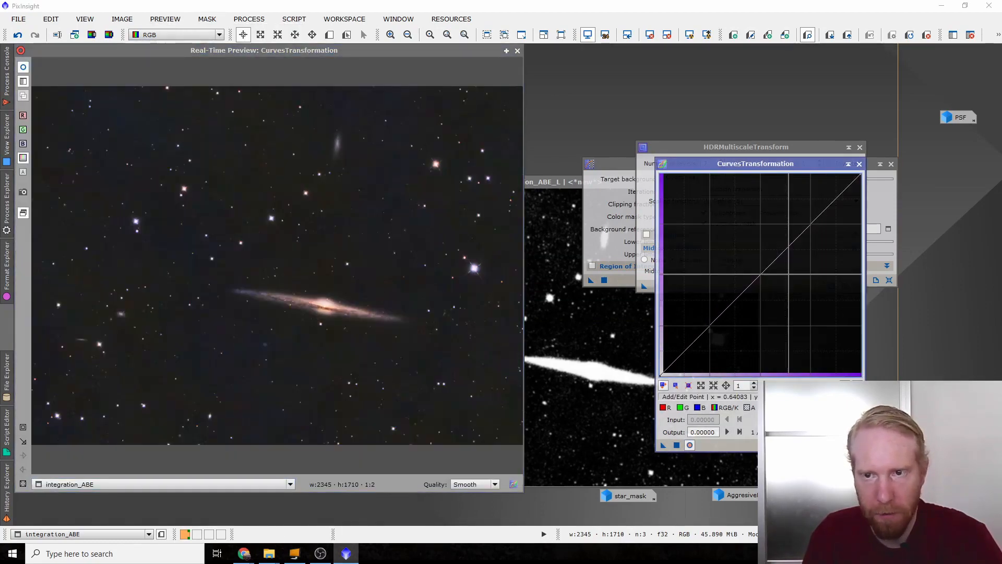
left_click_drag(793, 242, 797, 299)
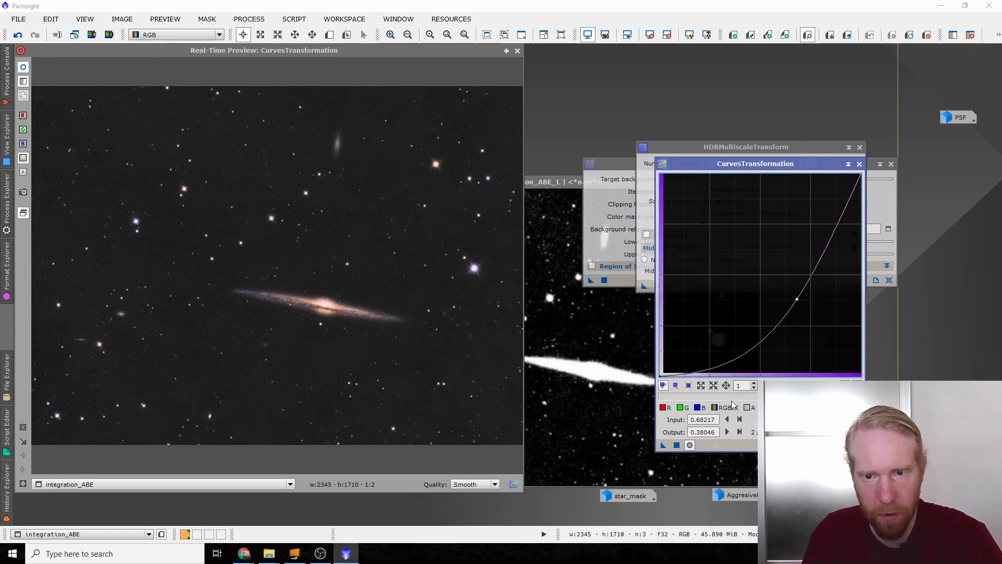
left_click(689, 445)
left_click(689, 445)
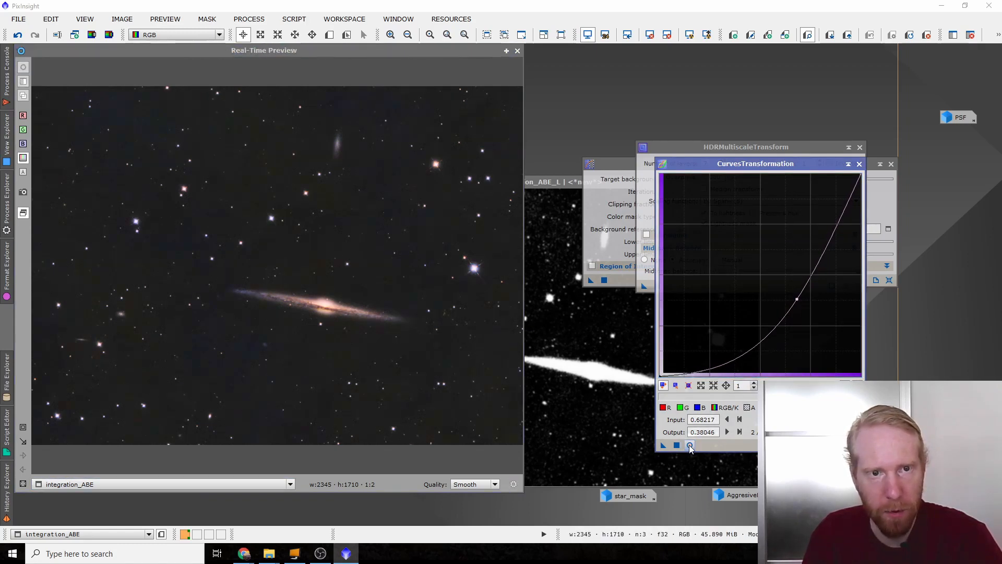
left_click(690, 445)
left_click(689, 445)
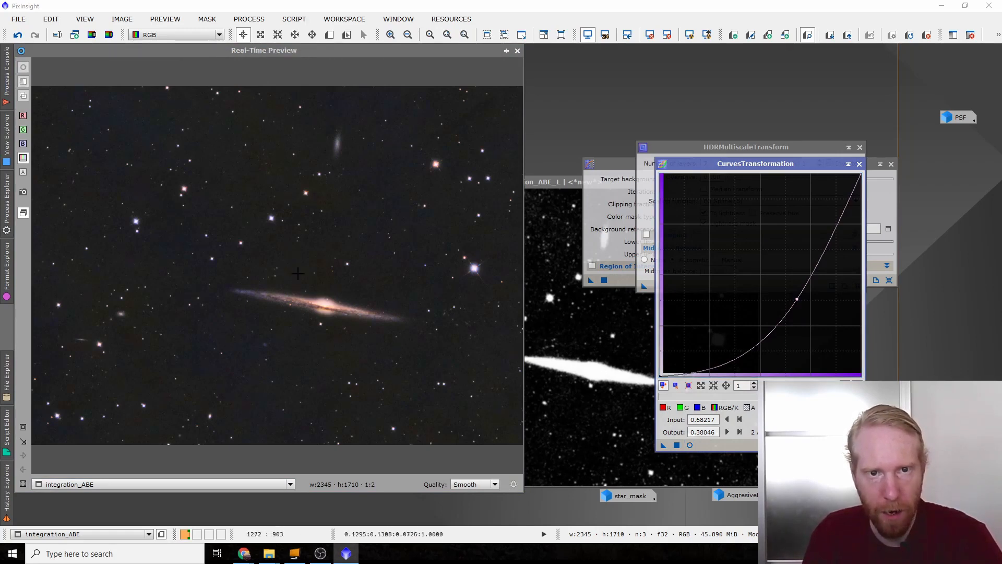
left_click(690, 445)
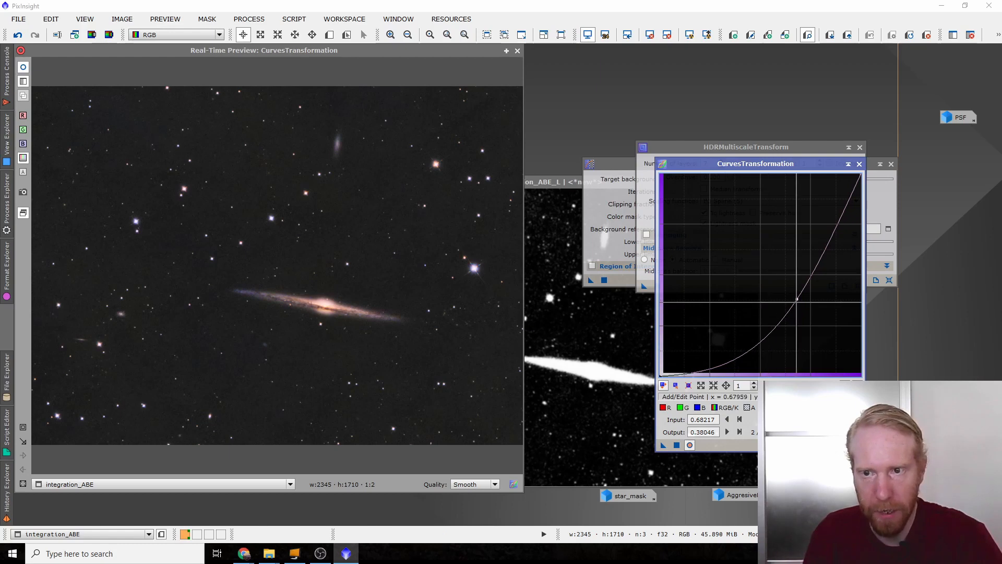
- Pull the saturation curve down further, lower the RGB/K curve slightly to about input 0.52, output 0.50, and compare the preview on and off
left_click_drag(797, 299, 802, 301)
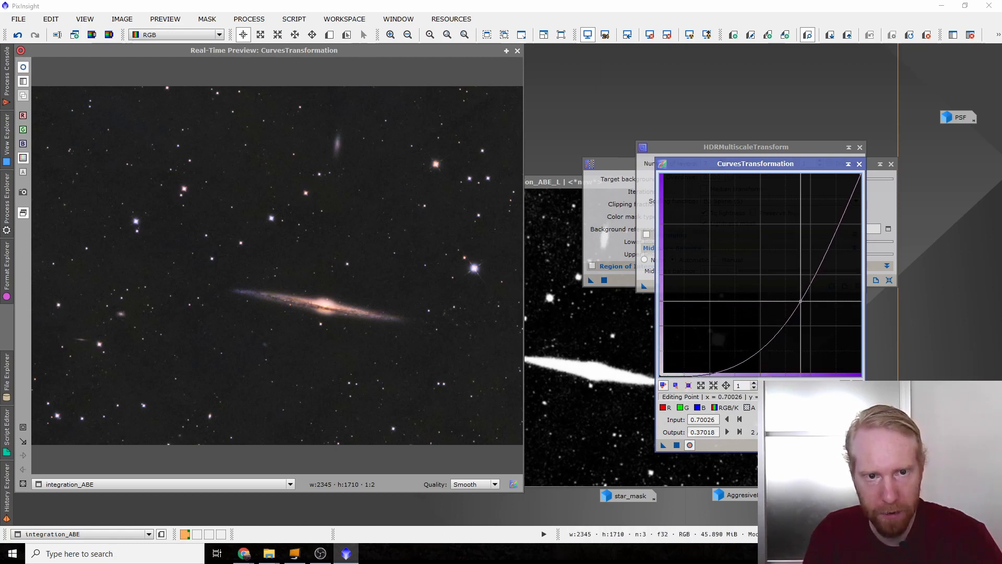
left_click(725, 407)
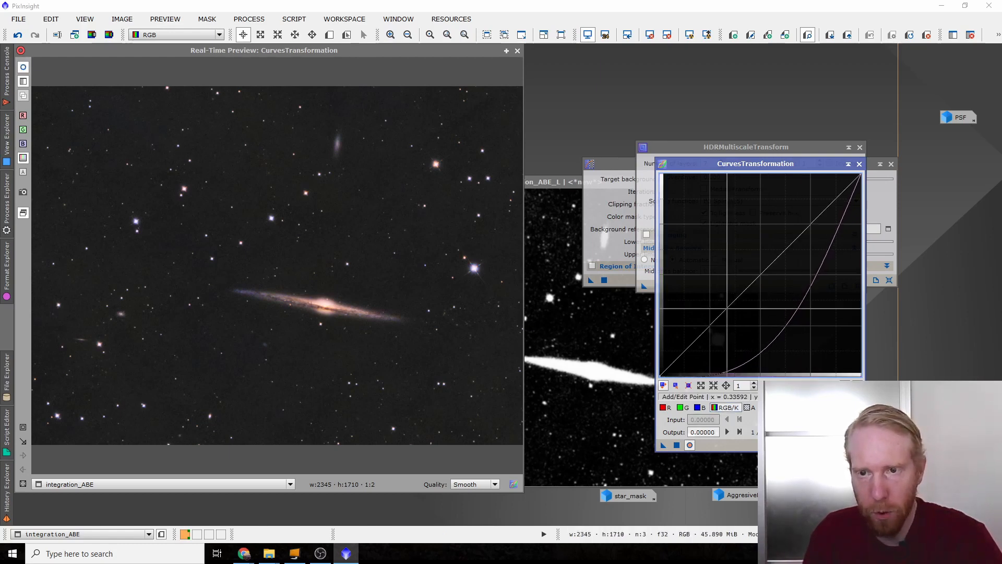
left_click_drag(763, 272, 764, 275)
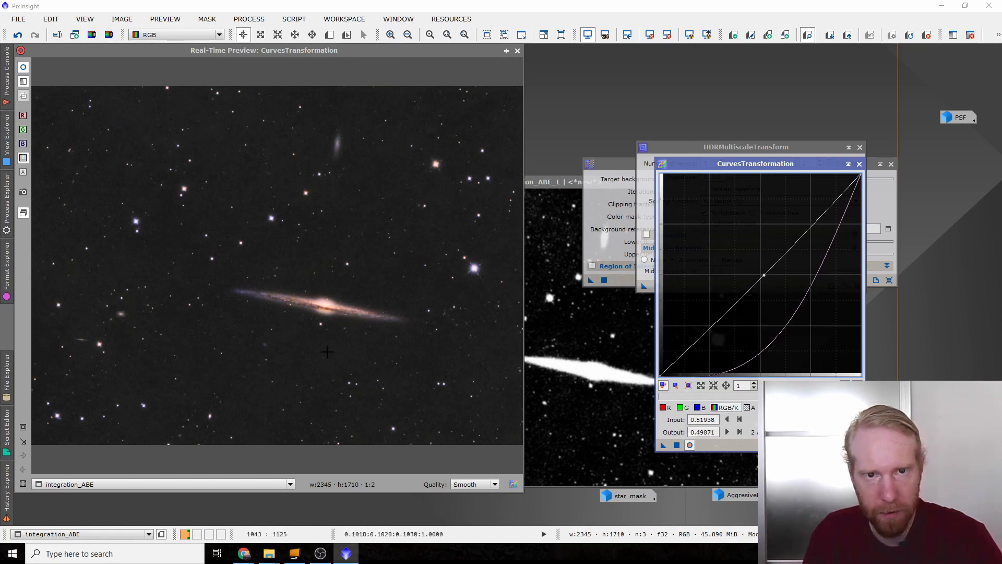
left_click(690, 446)
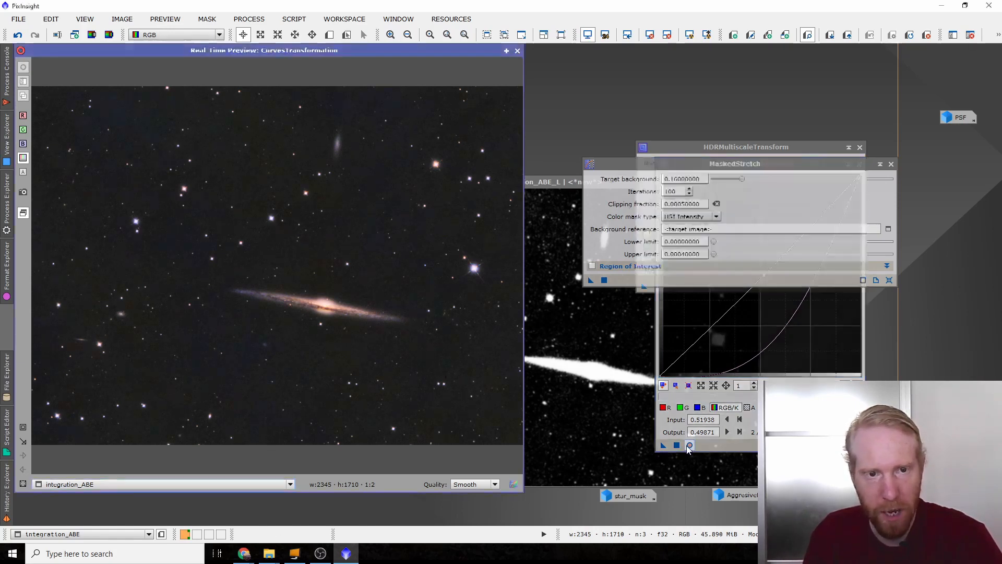
left_click(689, 446)
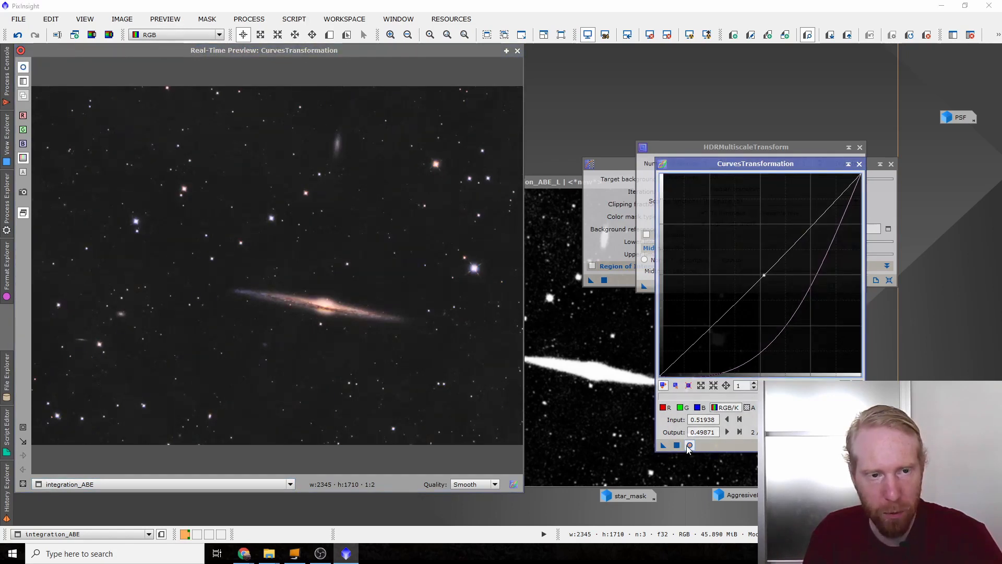
left_click(689, 448)
left_click(689, 447)
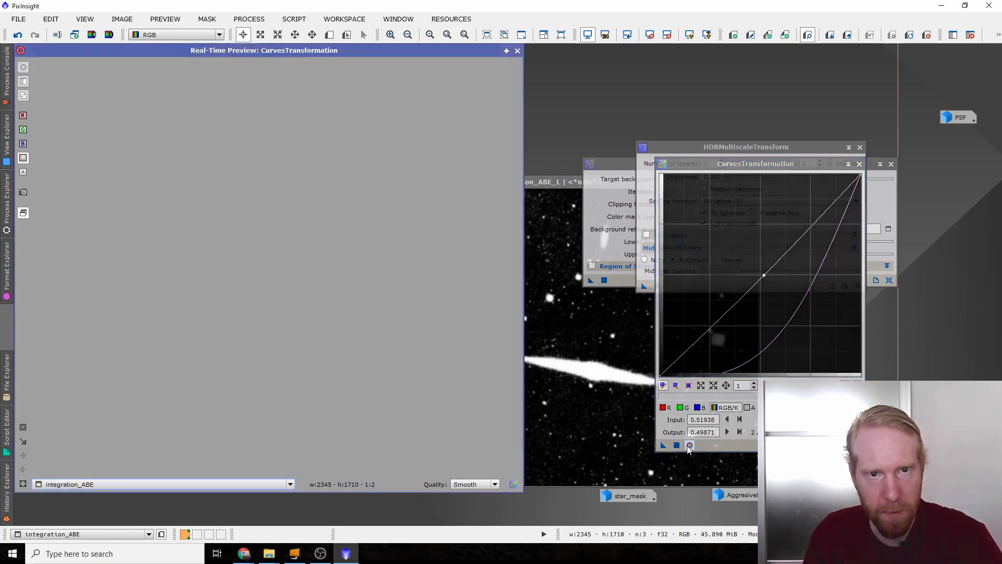
left_click(689, 447)
left_click(689, 447)
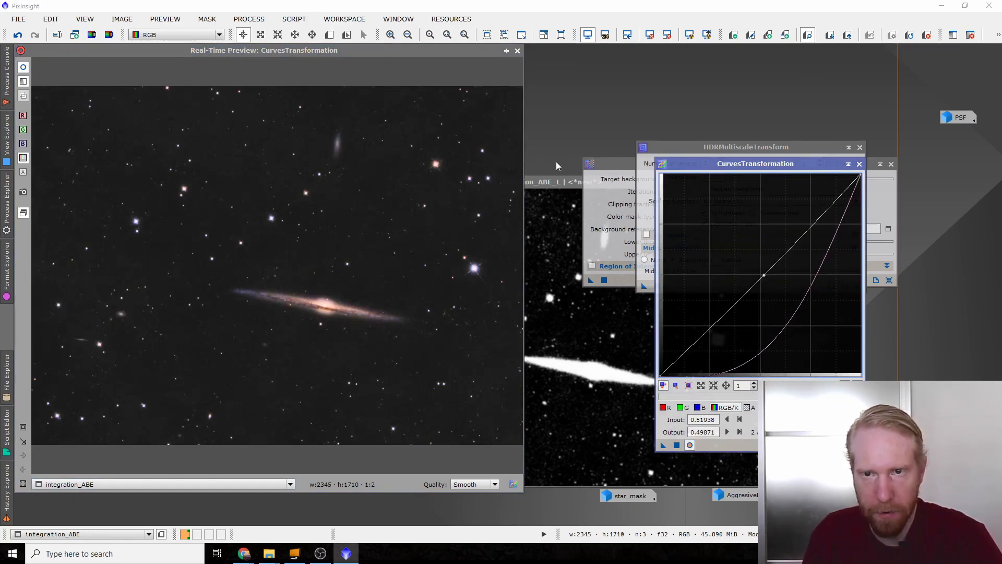
- Close the real-time preview, apply CurvesTransformation to integration_ABE and maximize the image to inspect the result
left_click(517, 50)
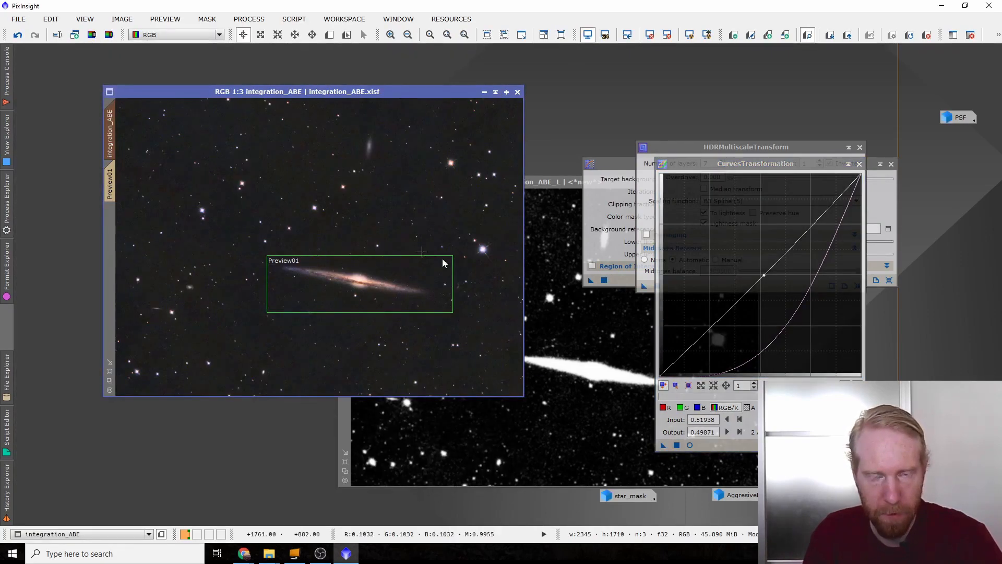
scroll(418, 252, "up", 1)
scroll(443, 286, "down", 3)
scroll(428, 251, "up", 1)
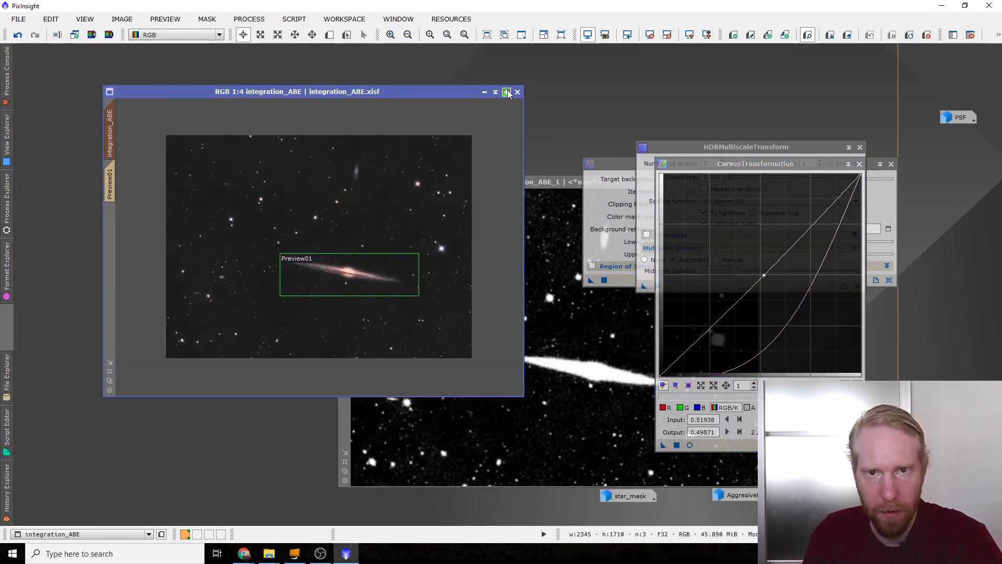
left_click(506, 91)
scroll(479, 249, "up", 2)
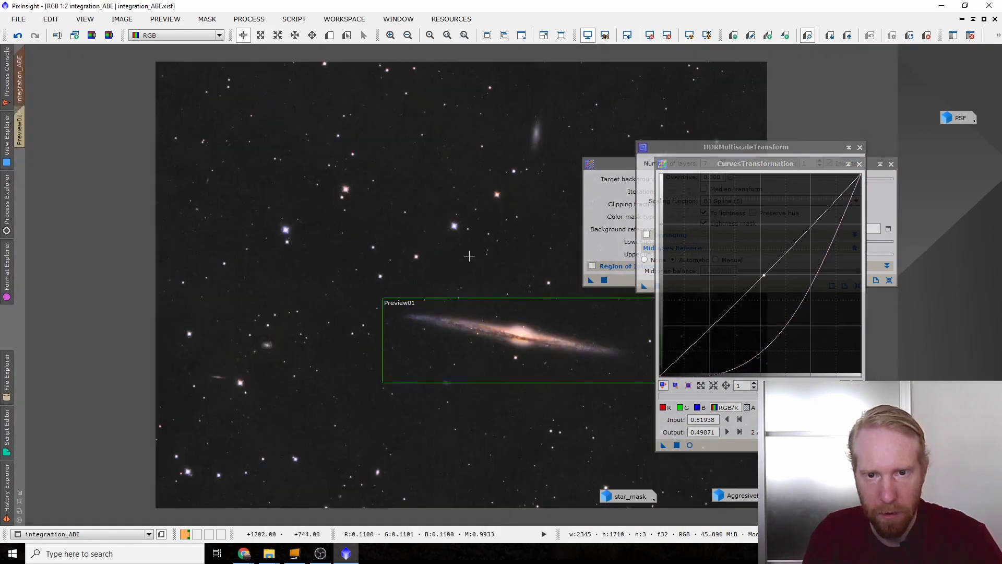
- Close CurvesTransformation, HDRMultiscaleTransform and MaskedStretch, and delete Preview01 from integration_ABE
left_click(859, 164)
left_click(859, 148)
left_click(890, 163)
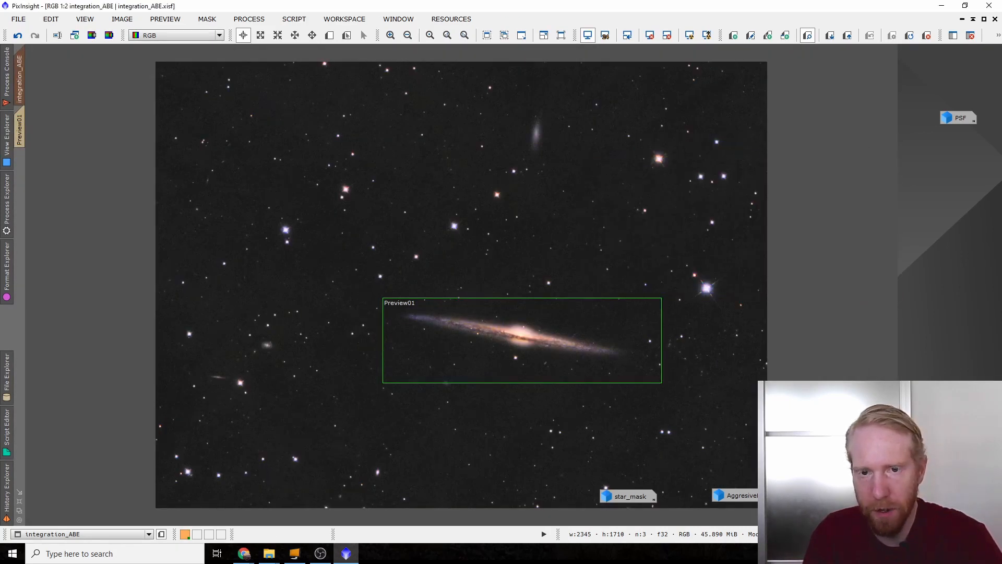
left_click(165, 18)
left_click(186, 230)
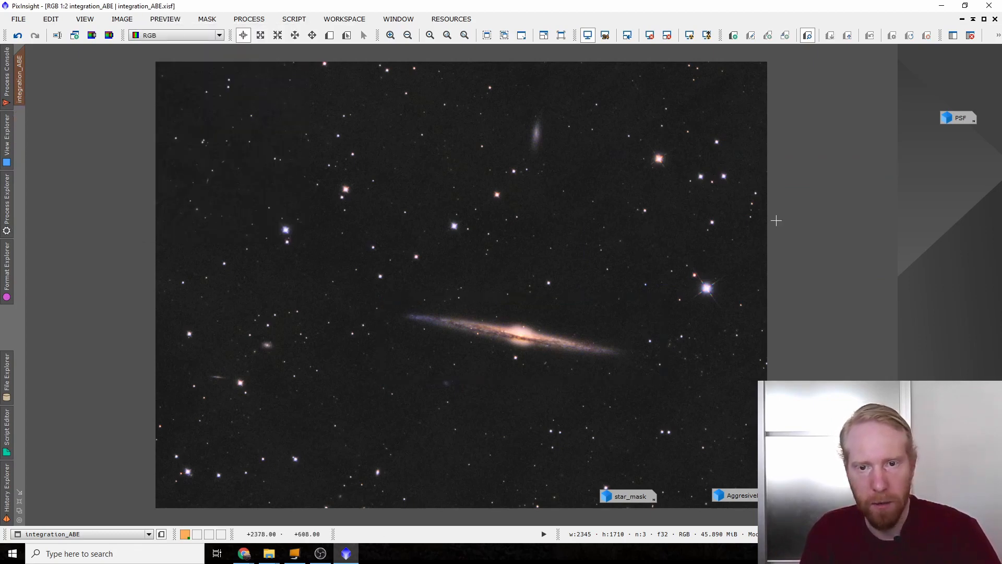